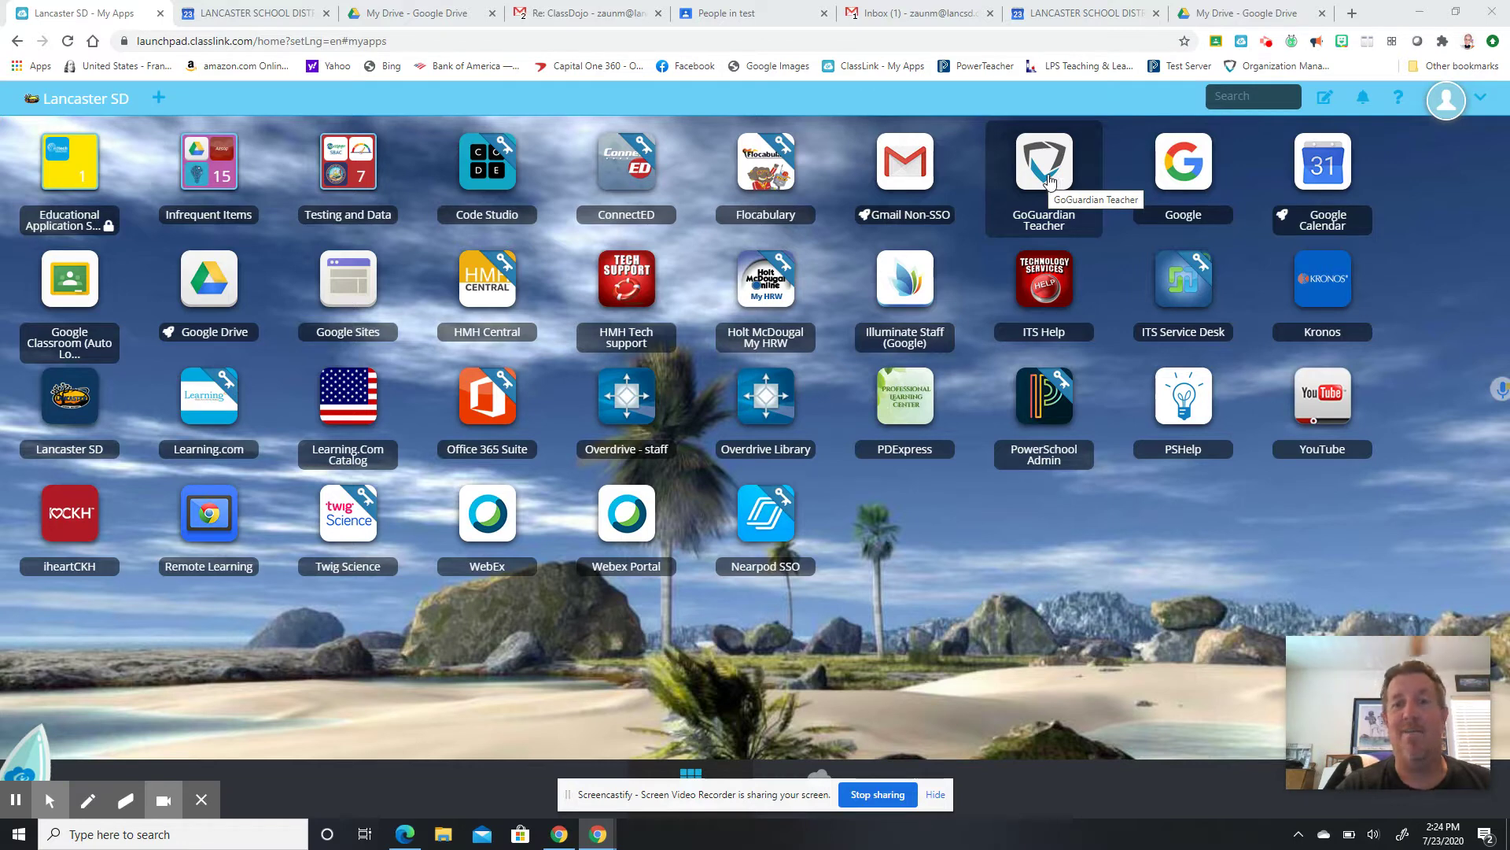
# Open GoGuardian Teacher and start adding a new classroom from Google Classroom.
pyautogui.click(1050, 180)
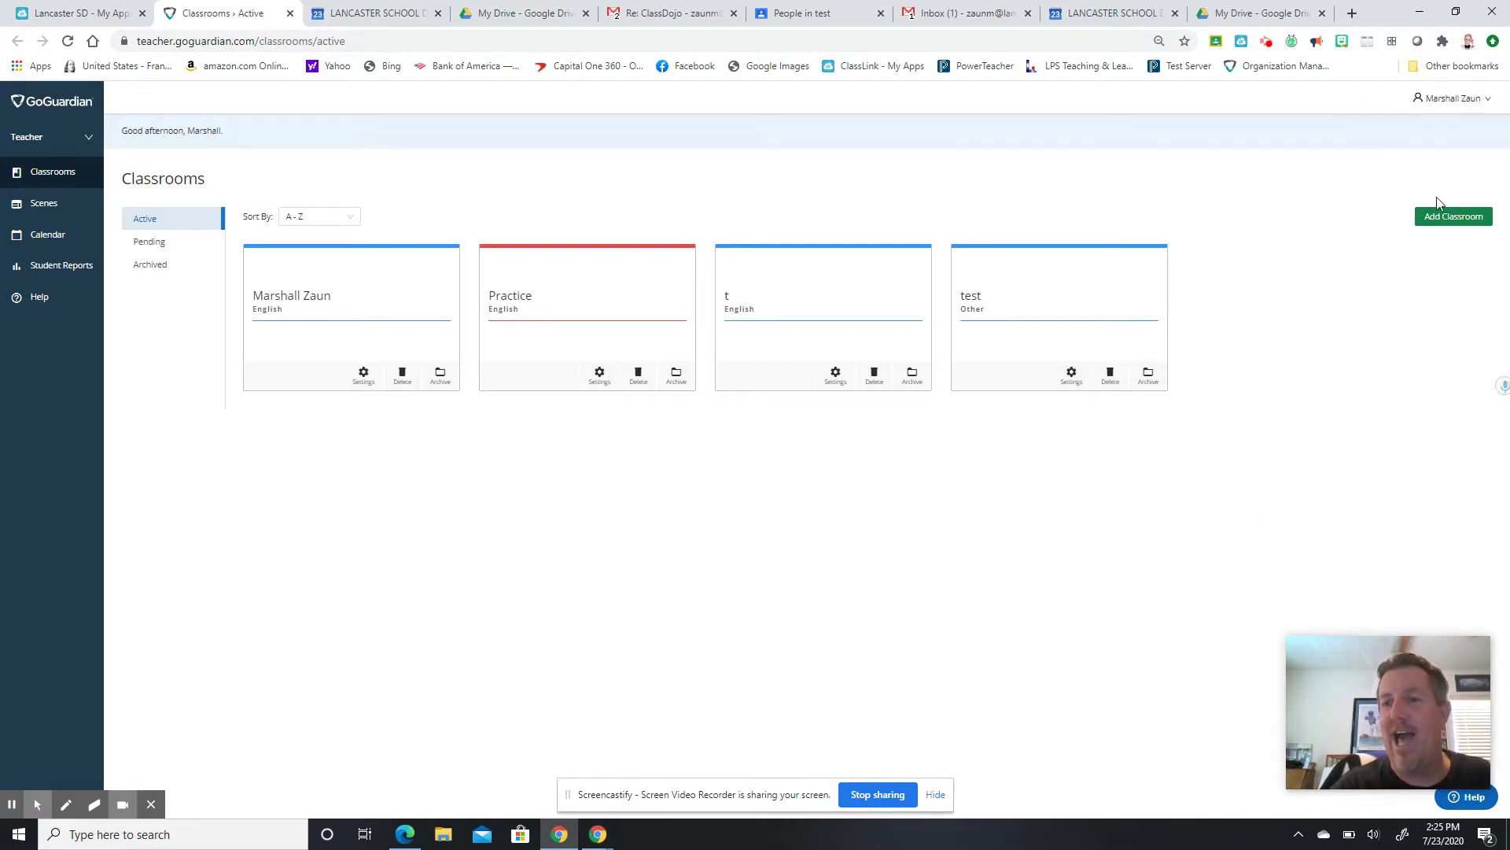
pyautogui.click(1438, 219)
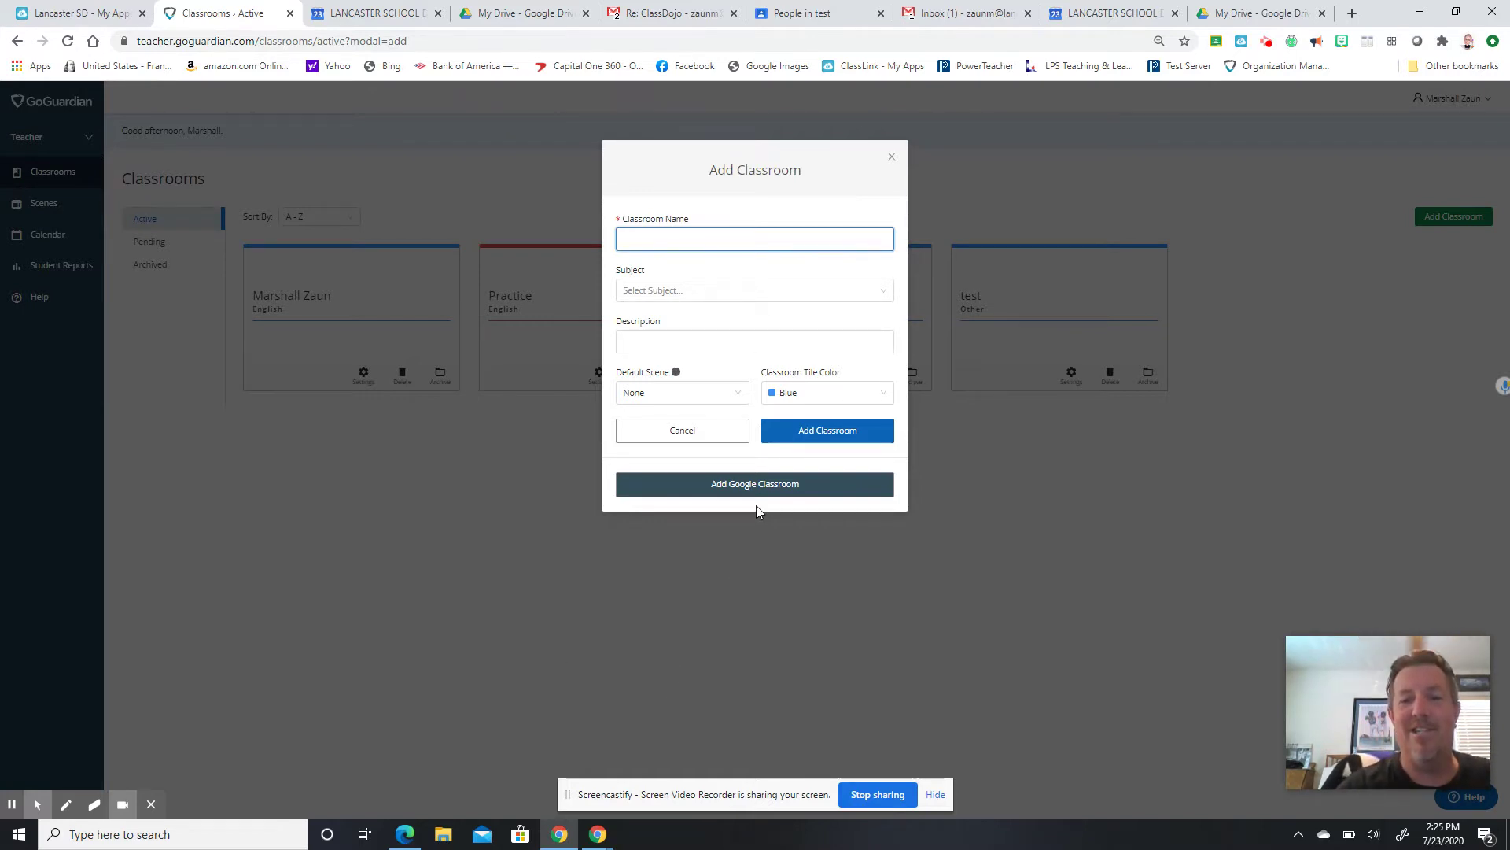
pyautogui.click(767, 488)
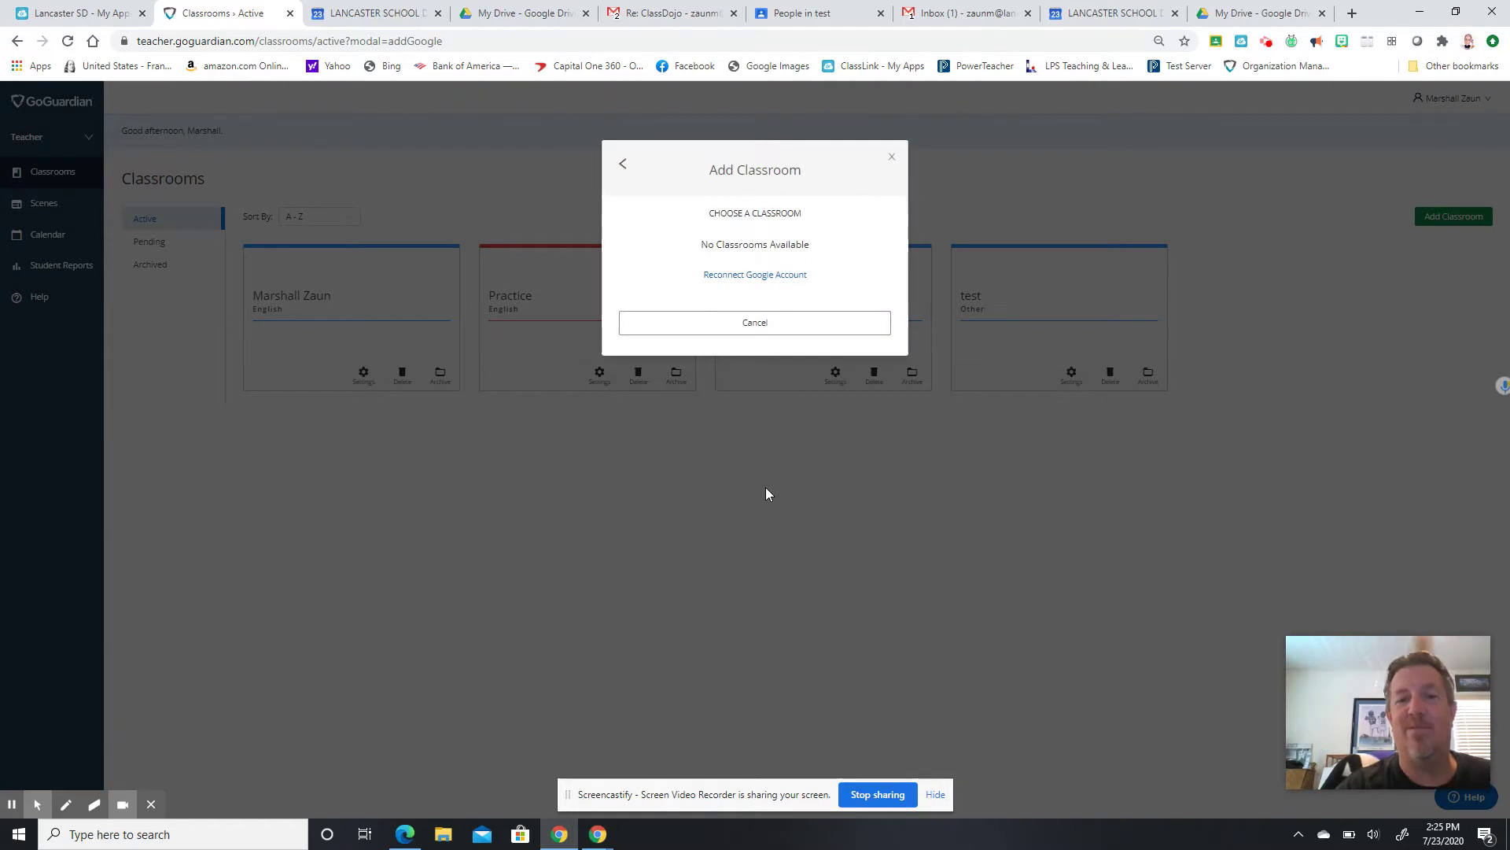
# Reconnect the teacher's Google account and allow GoGuardian to access its Google Classroom data.
pyautogui.click(767, 279)
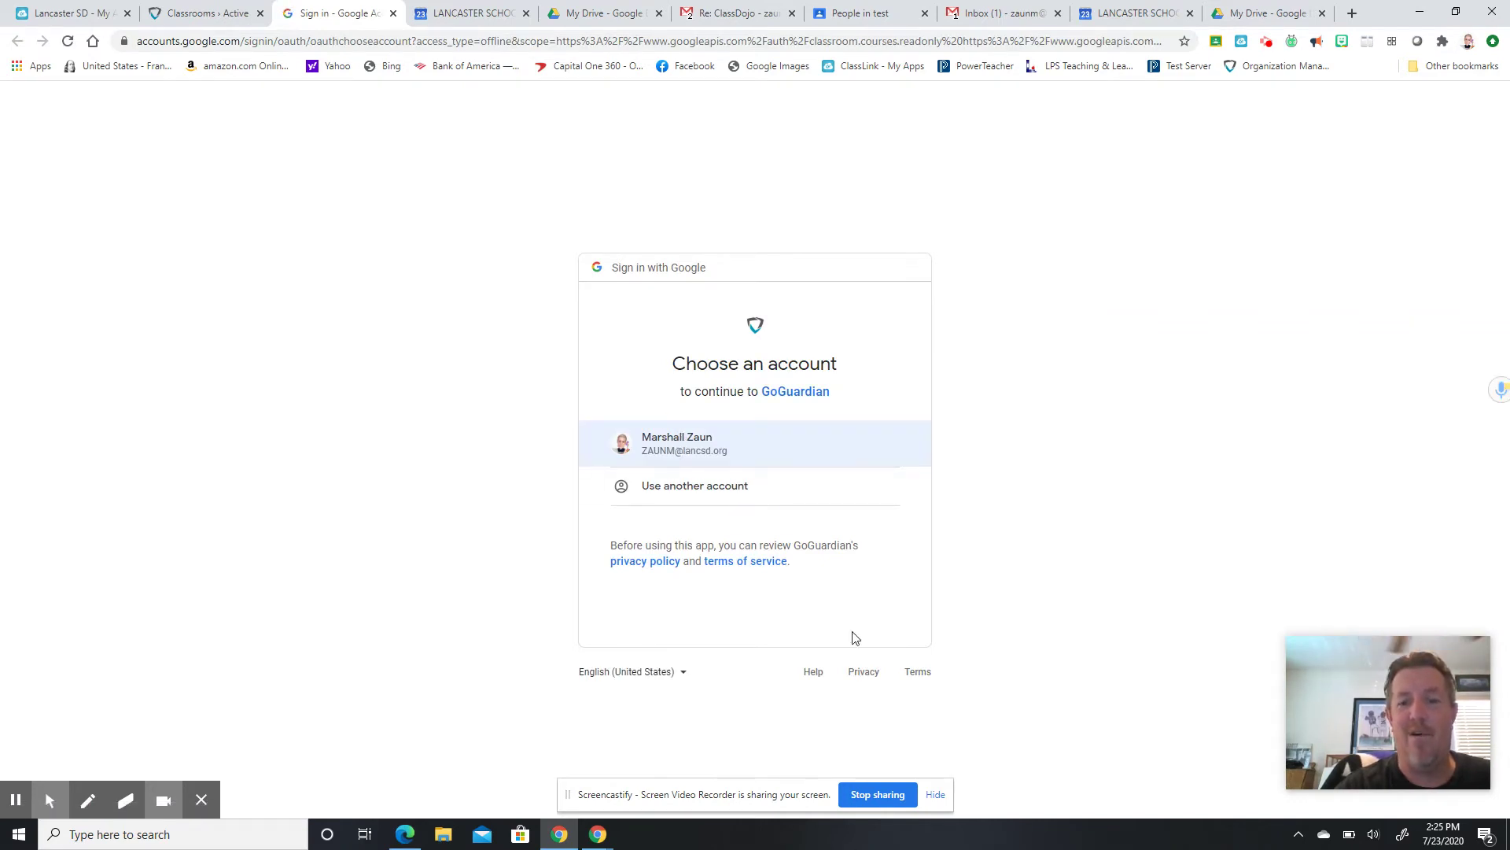
pyautogui.click(719, 453)
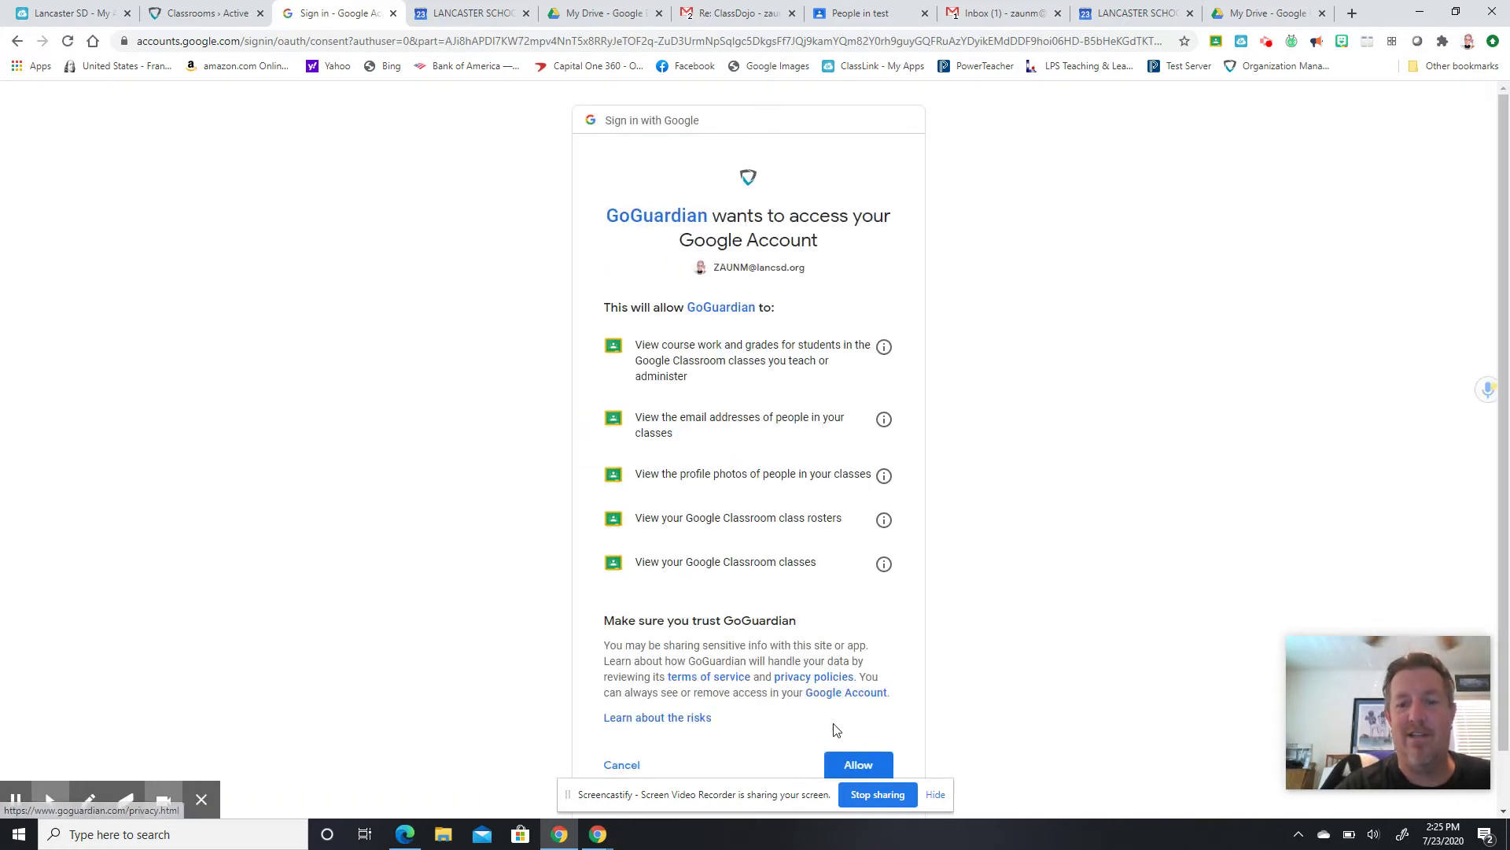
pyautogui.click(841, 761)
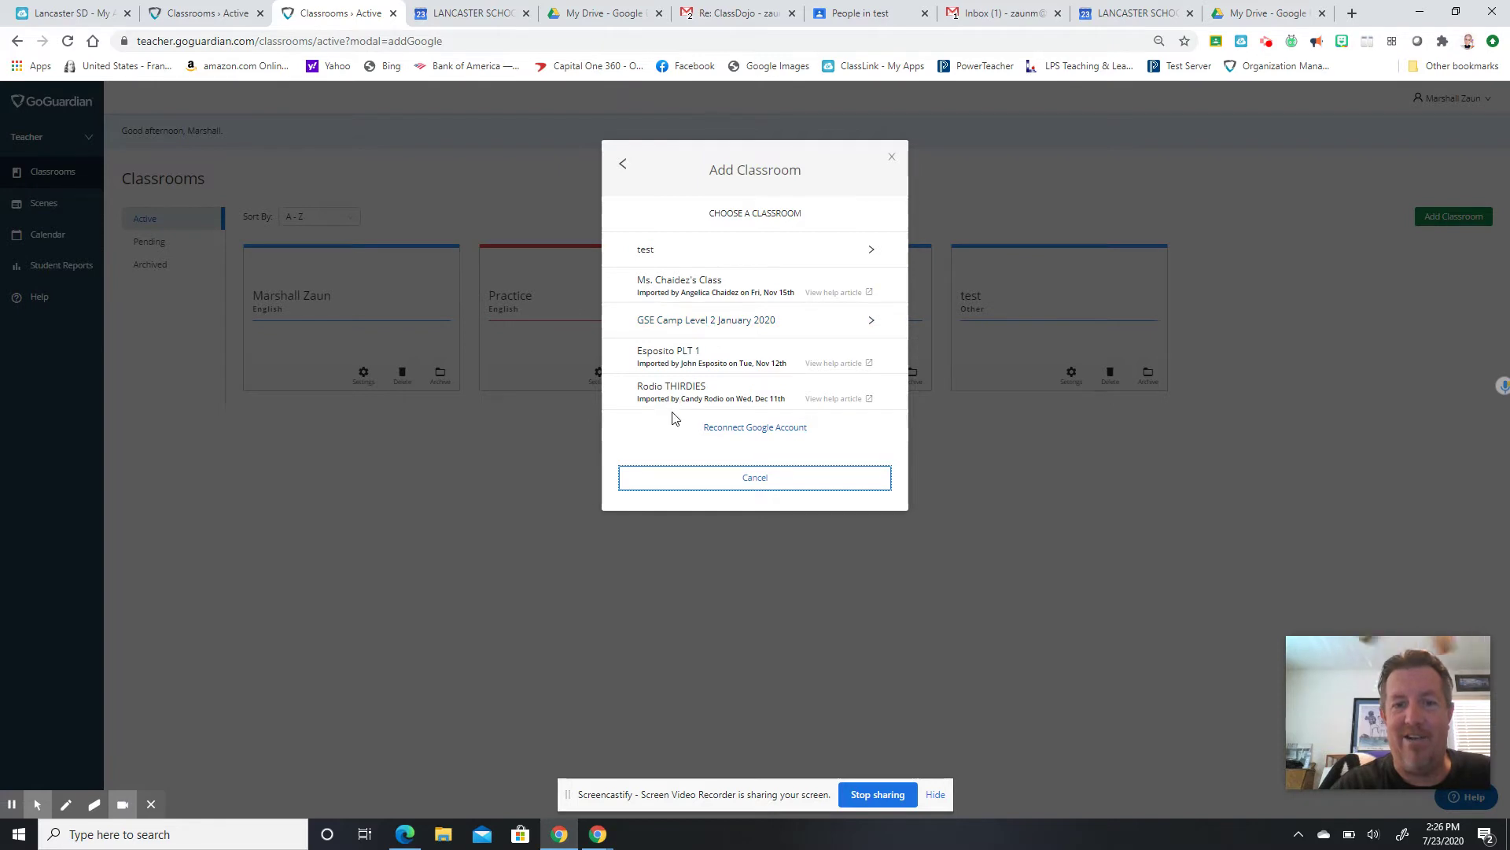
# Import the Google classroom named test and sync its students from Google.
pyautogui.click(705, 254)
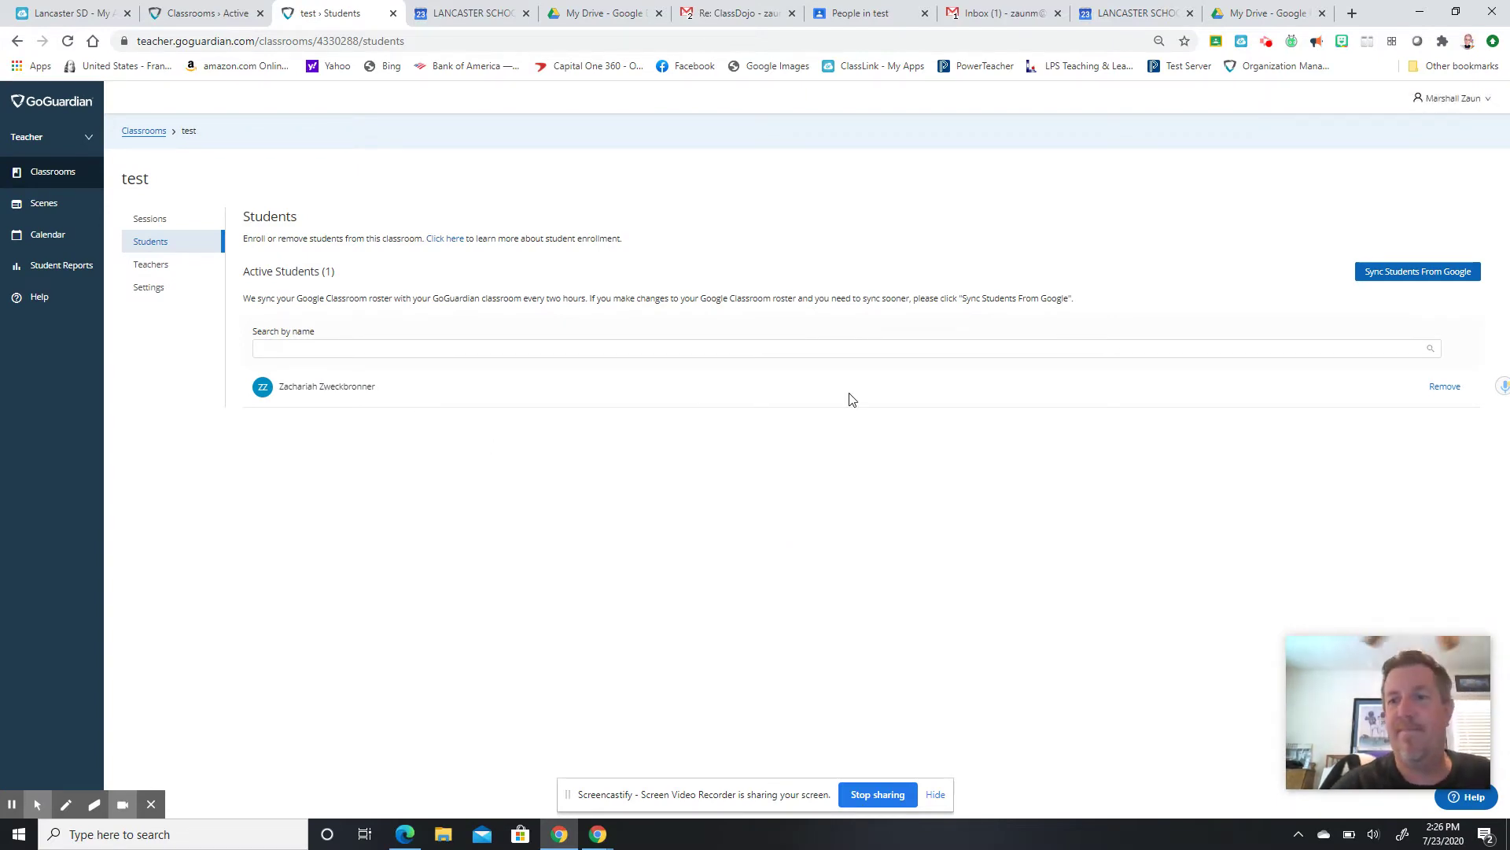
pyautogui.click(1413, 281)
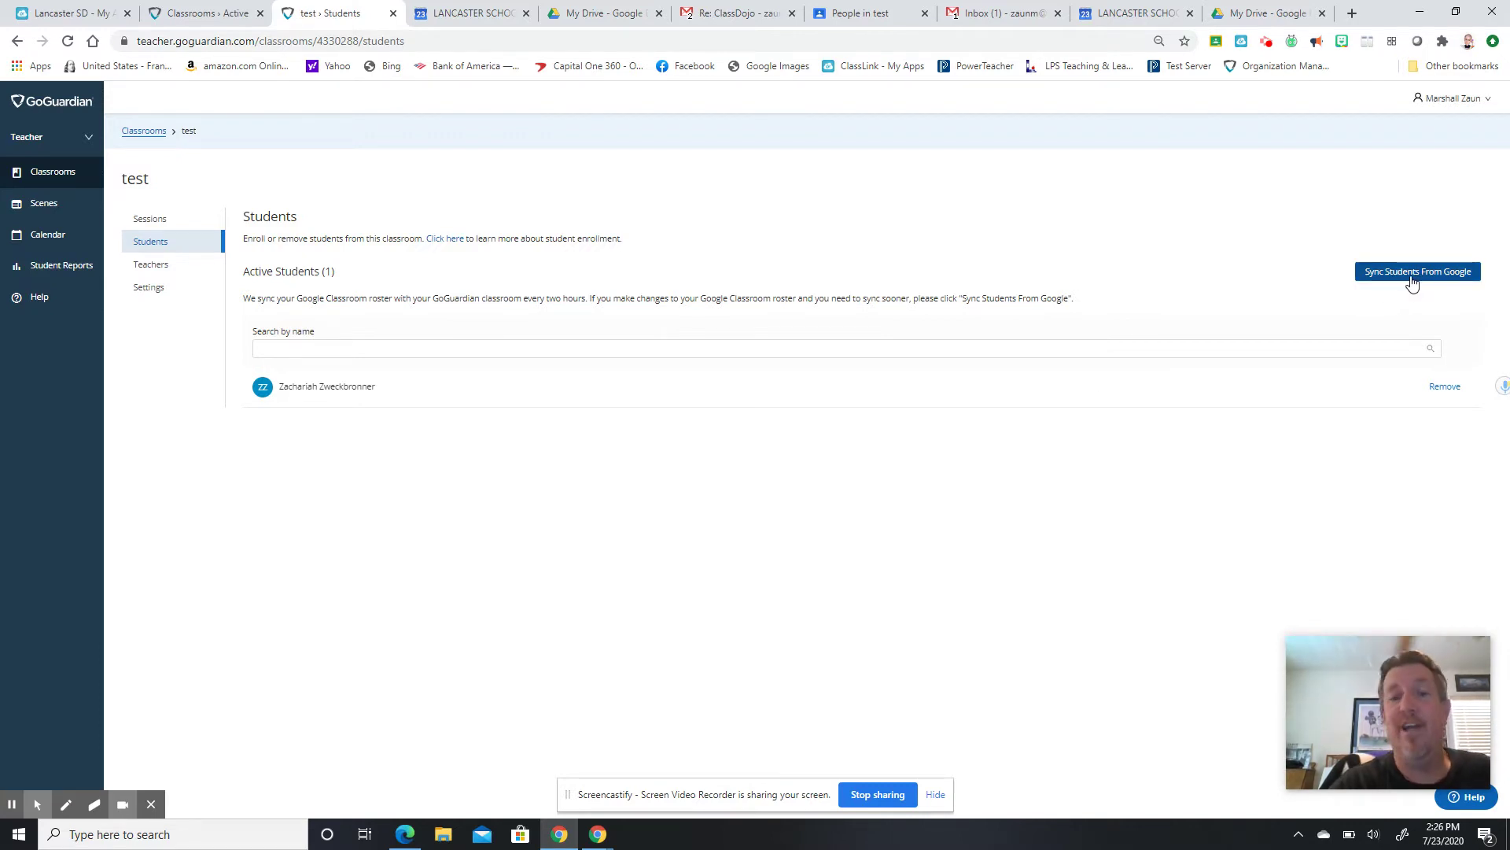
pyautogui.click(291, 260)
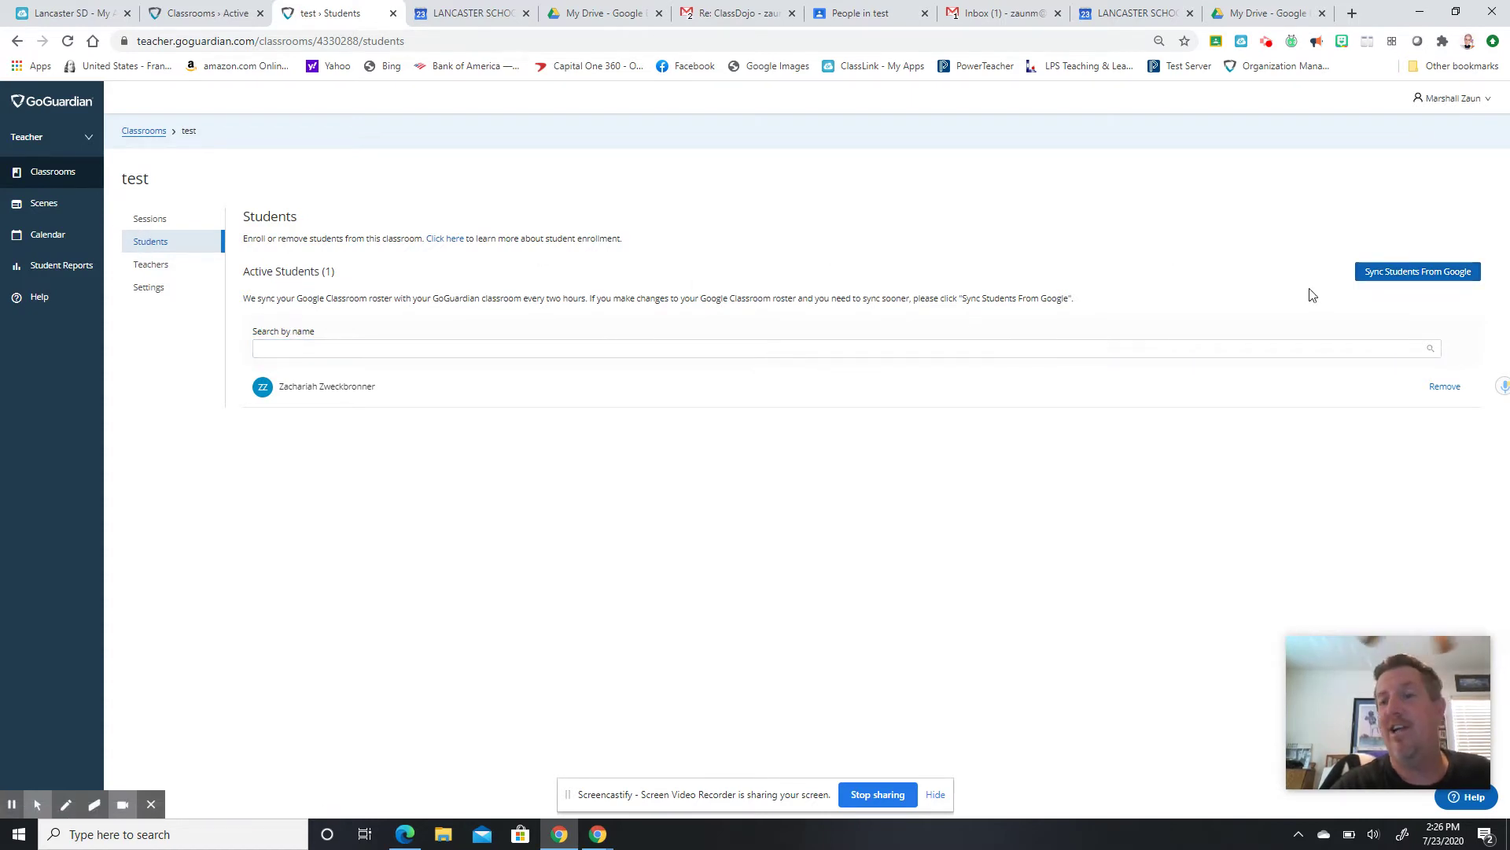
pyautogui.click(1438, 273)
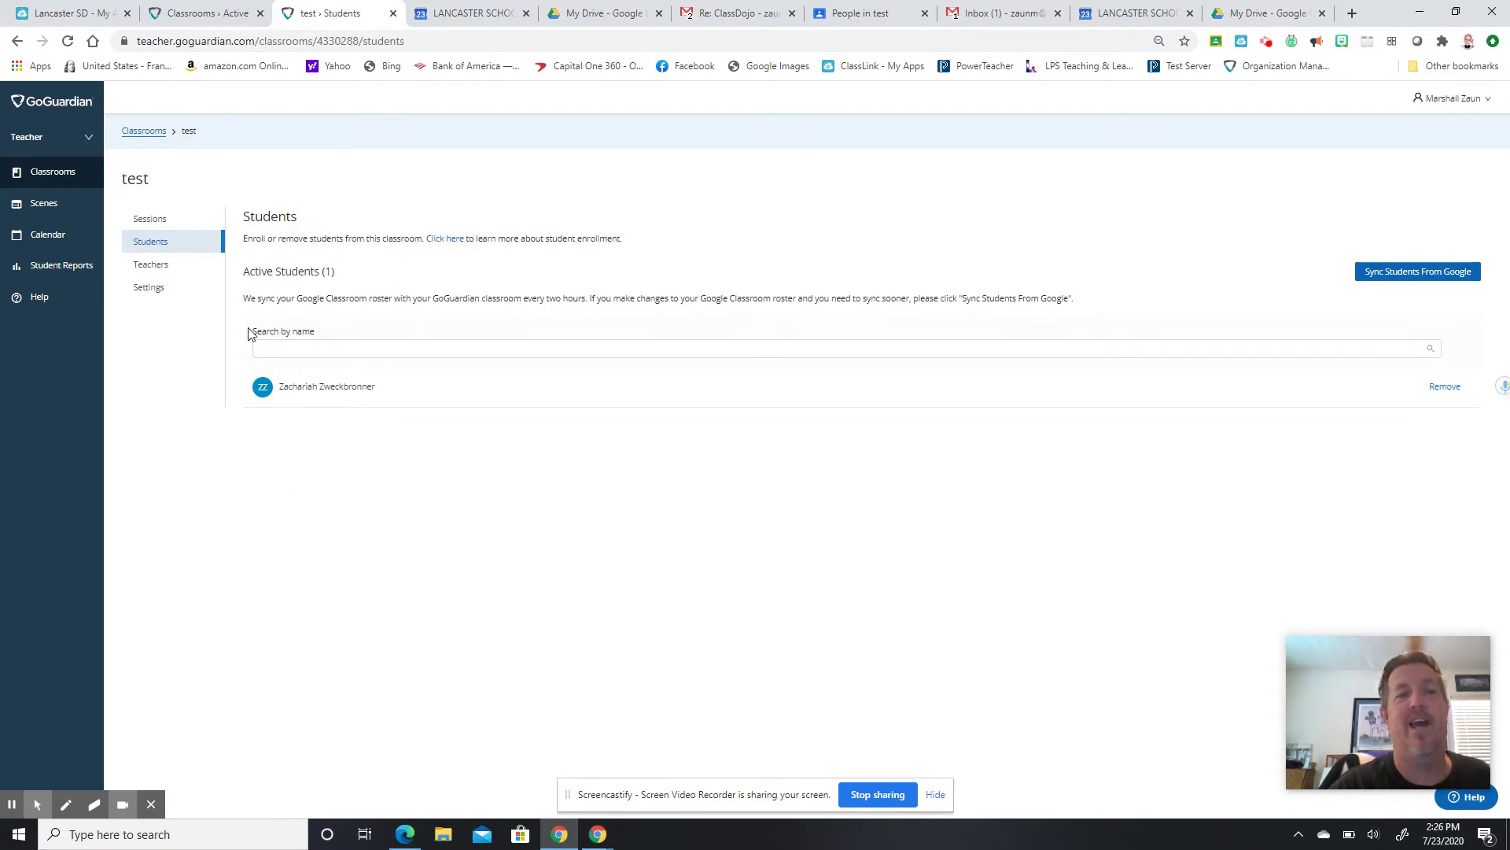
# Start a new session for the test classroom lasting 2 hours with the scene set to None.
pyautogui.click(160, 221)
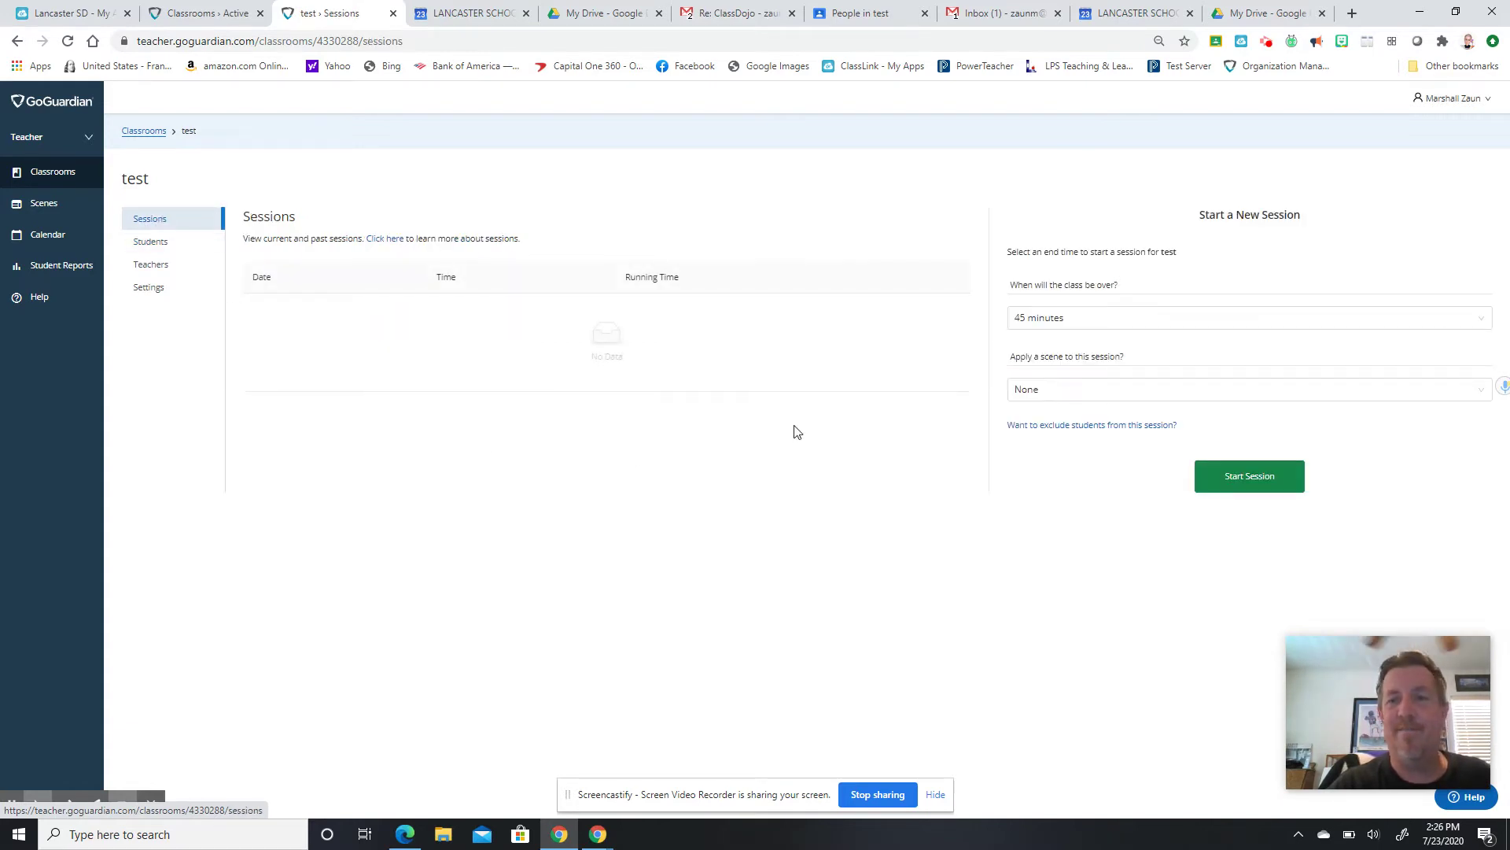
pyautogui.click(1122, 320)
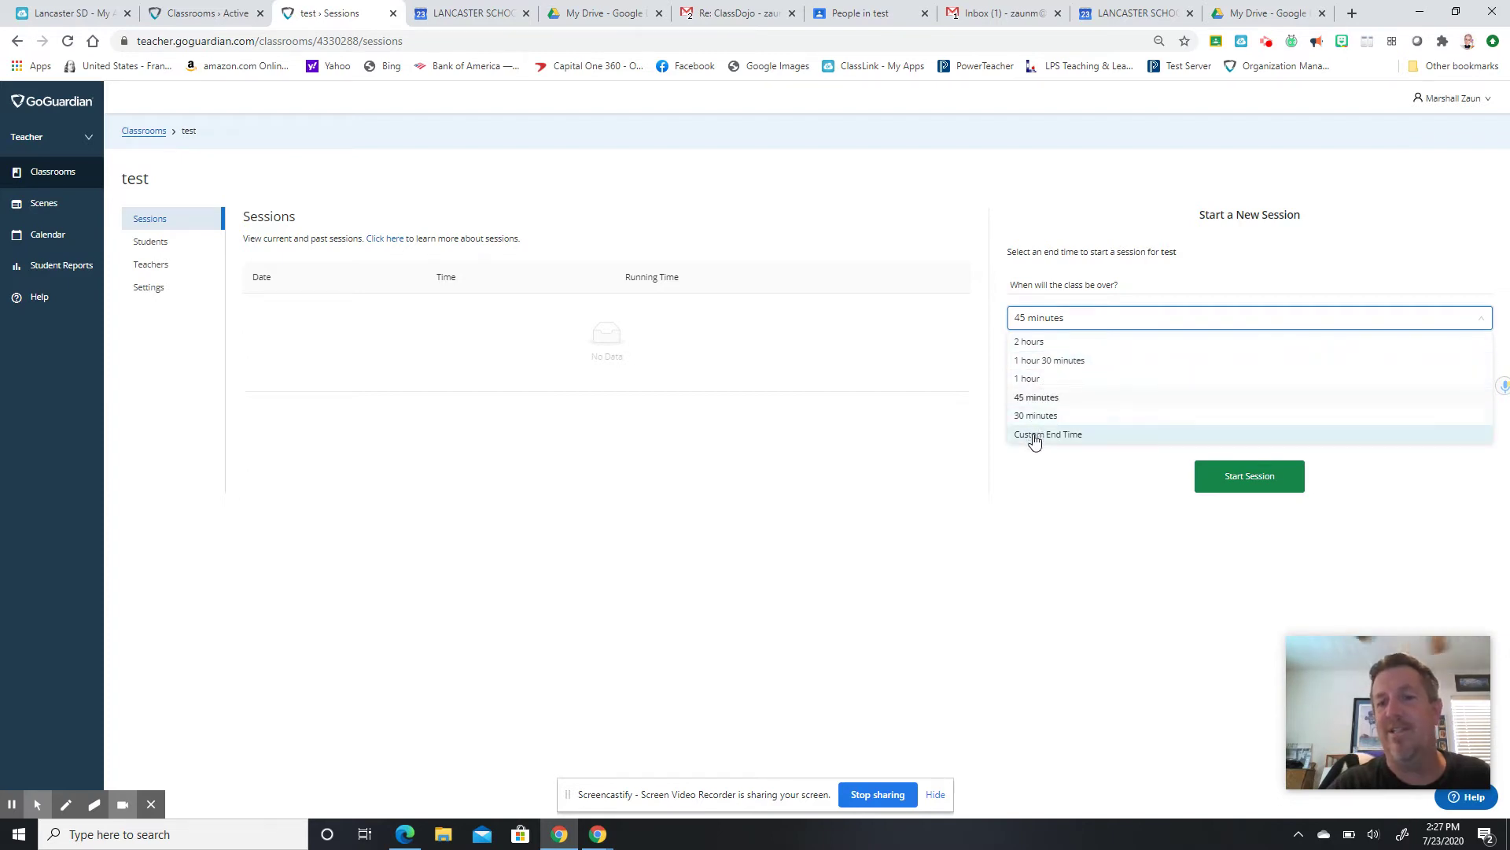
pyautogui.click(1051, 341)
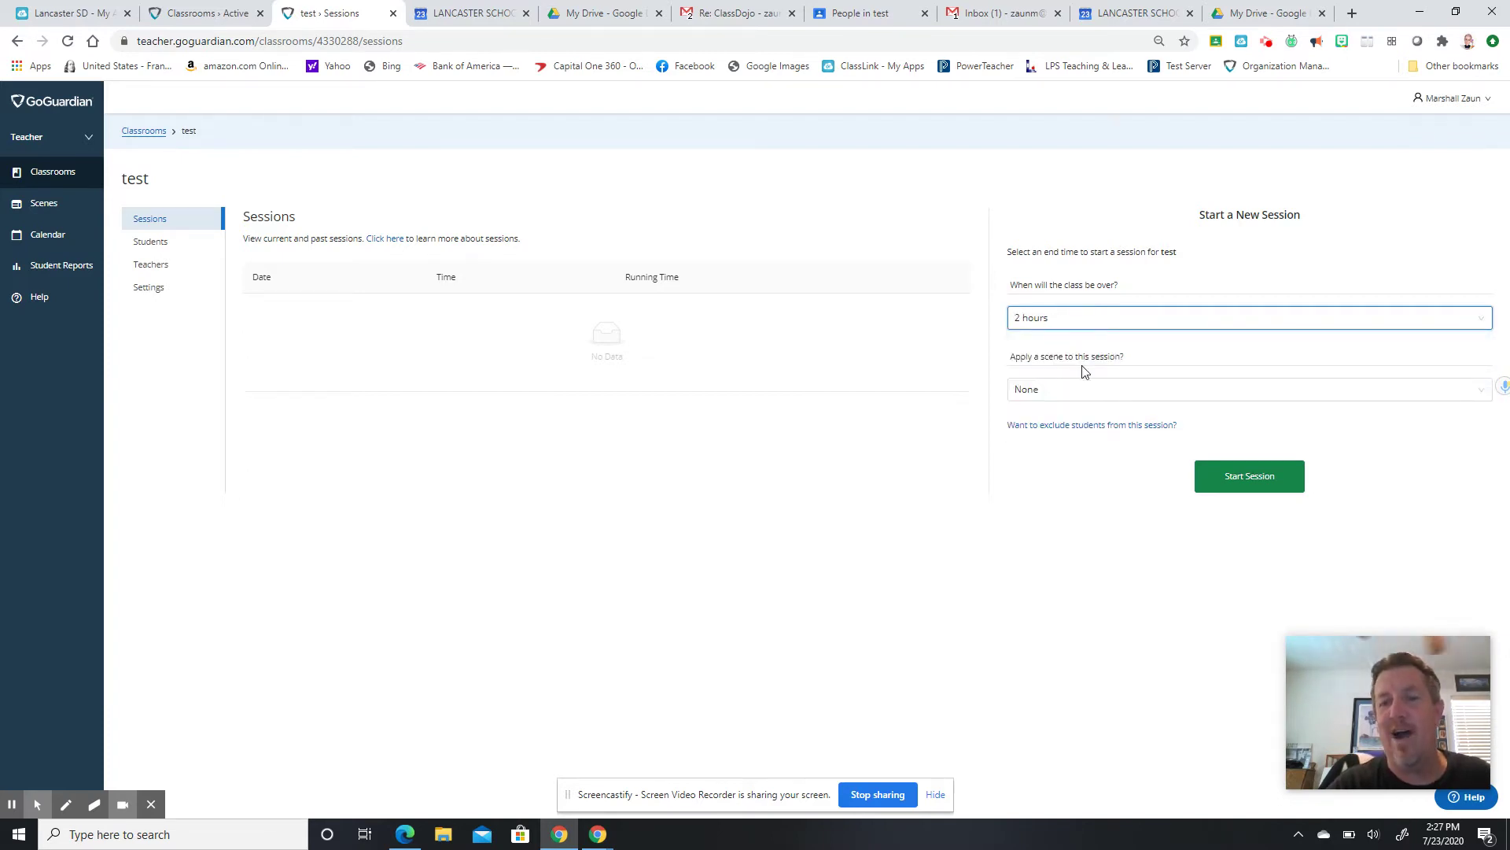
pyautogui.click(1065, 388)
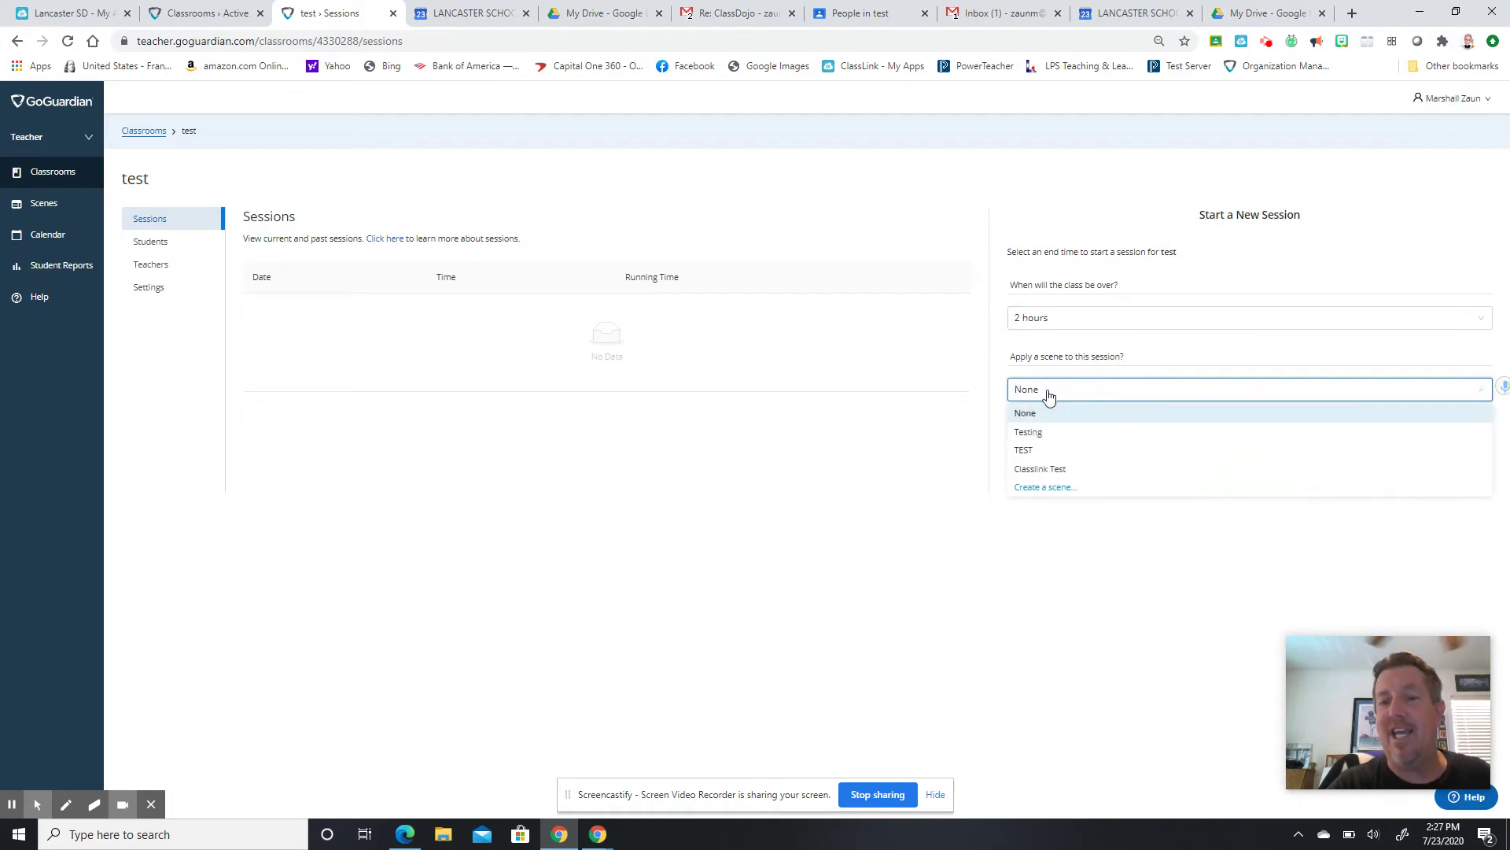
pyautogui.click(1033, 414)
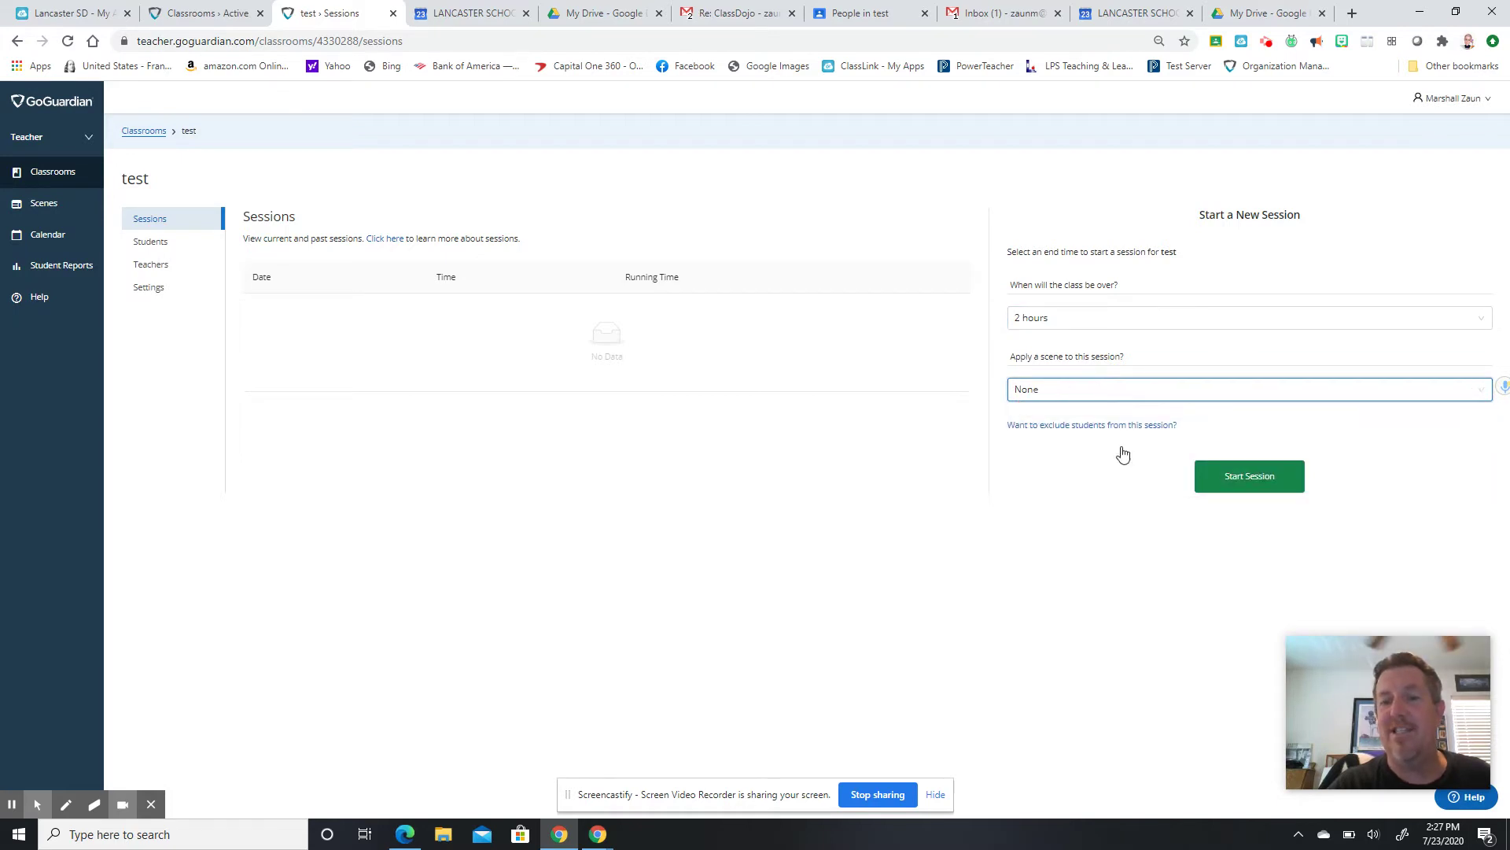
pyautogui.click(1251, 479)
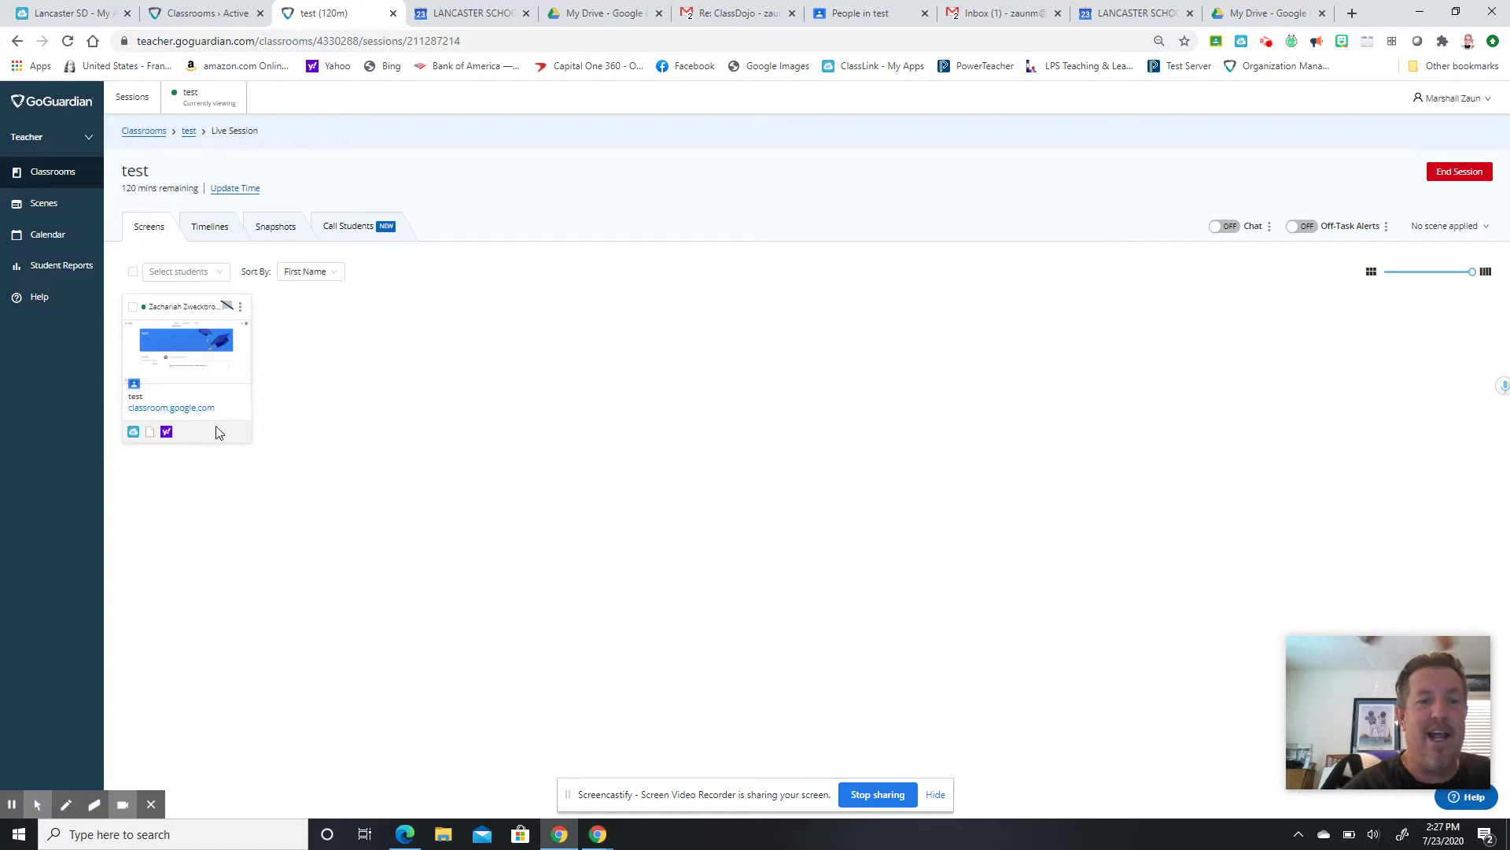
# Close the Google Hangouts and Yahoo tabs on the student's device and look at the student's chat.
pyautogui.click(244, 382)
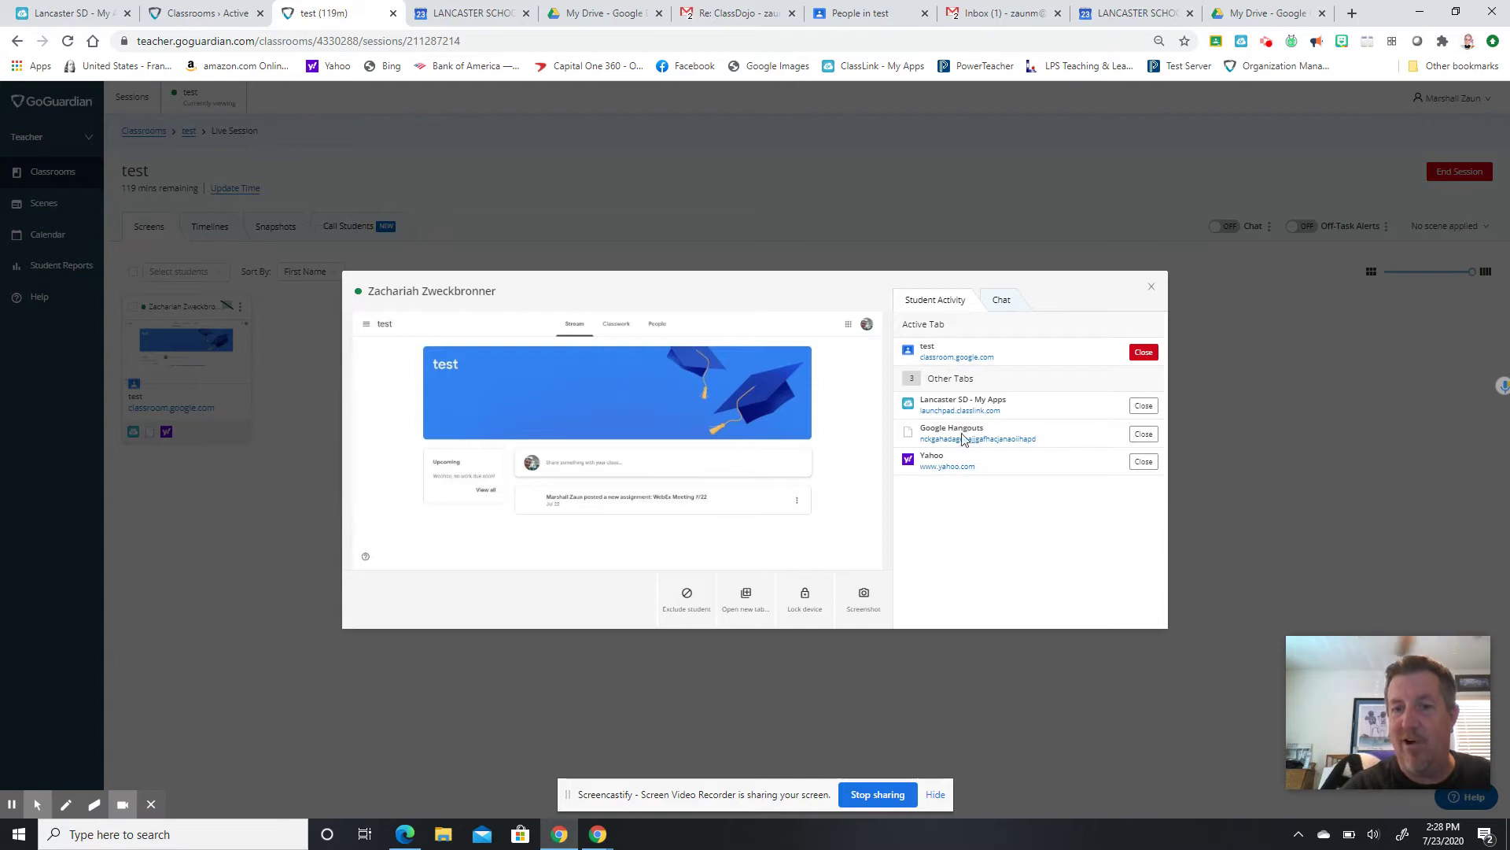
pyautogui.click(1145, 435)
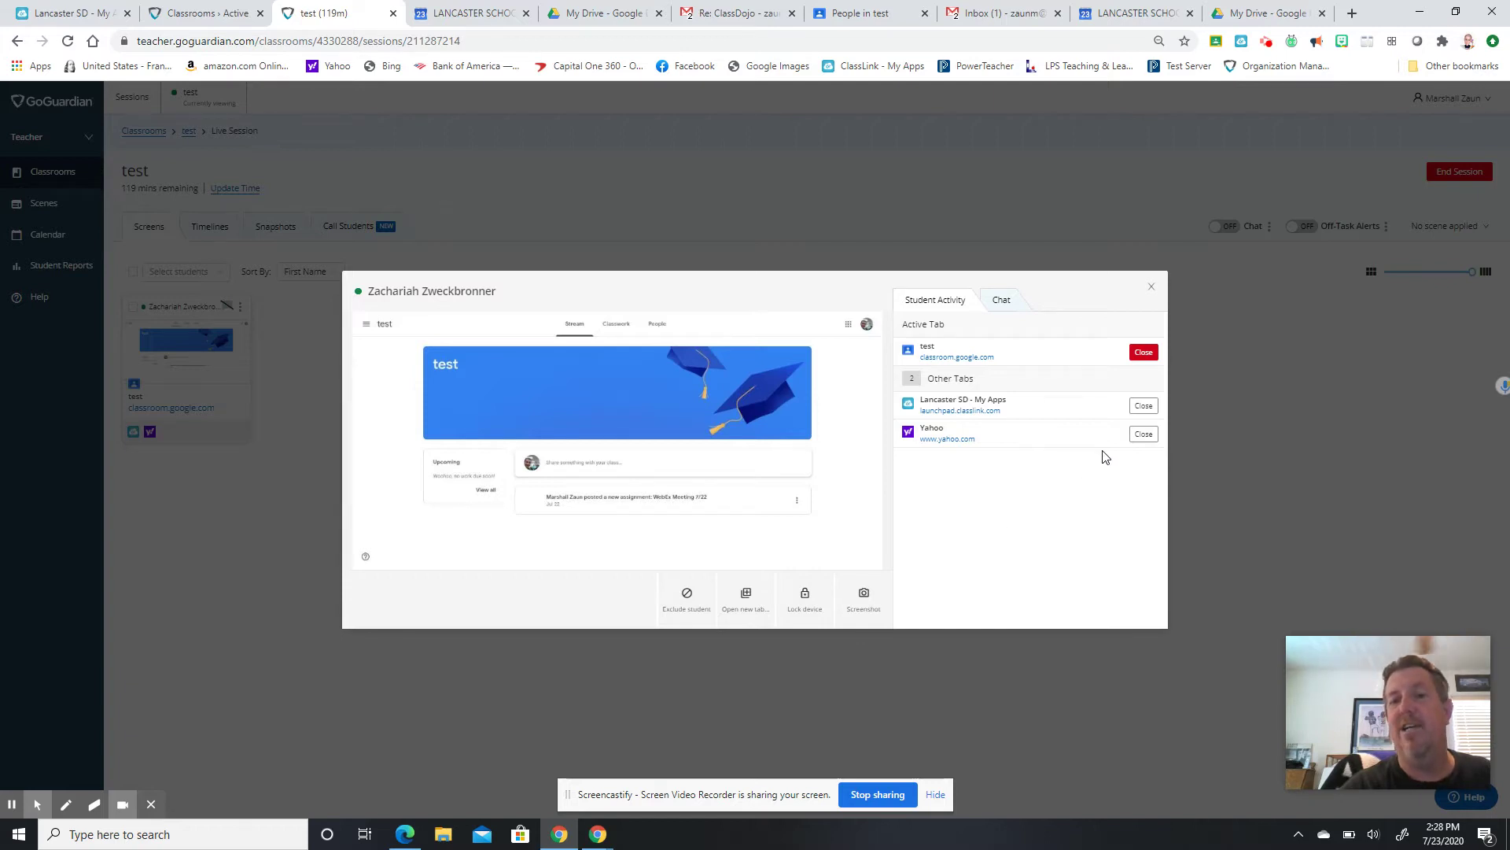
pyautogui.click(1143, 435)
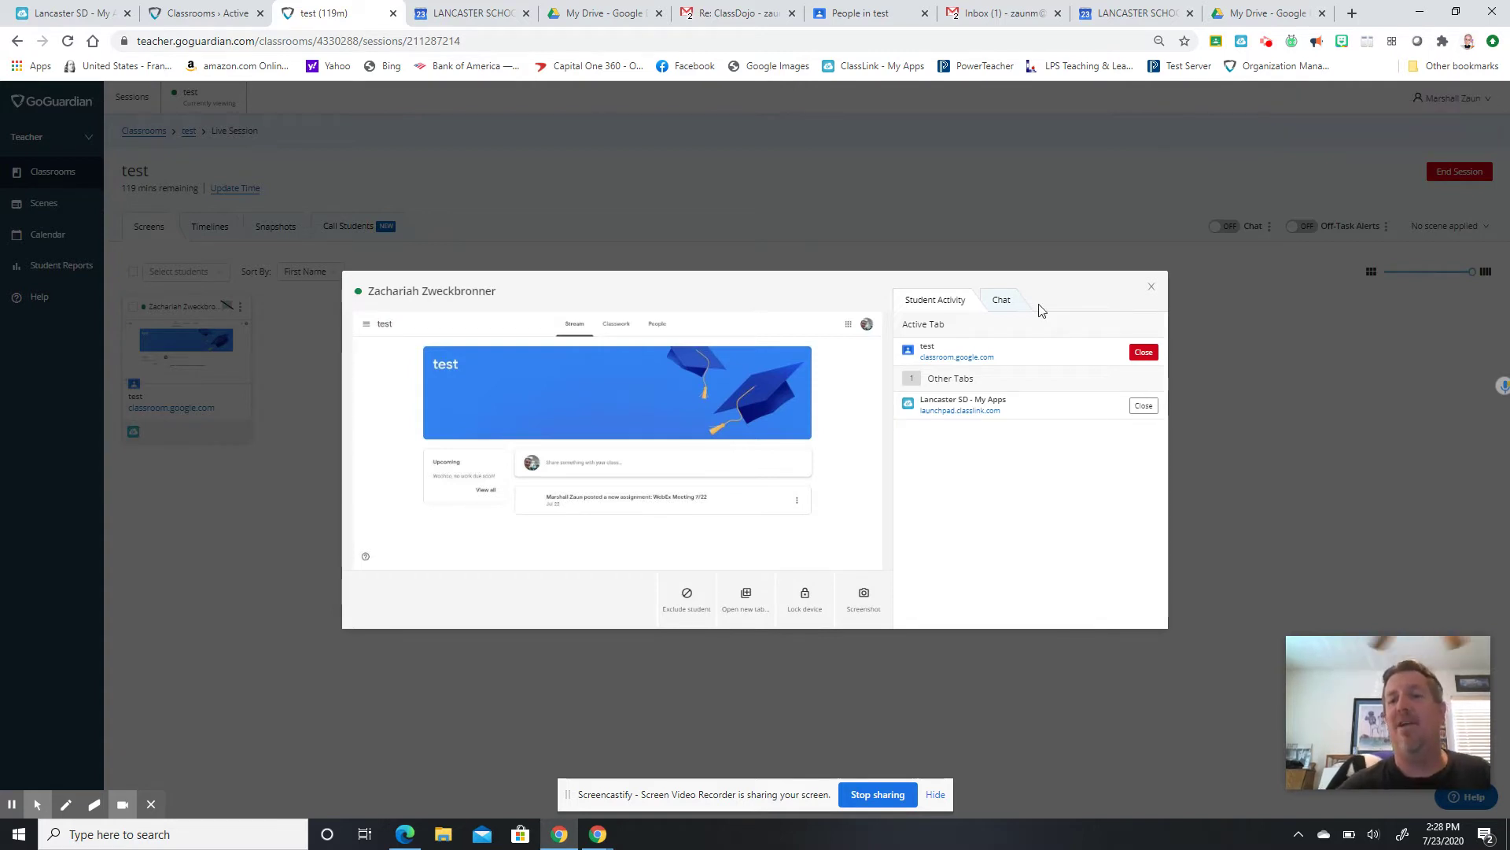
pyautogui.click(1016, 307)
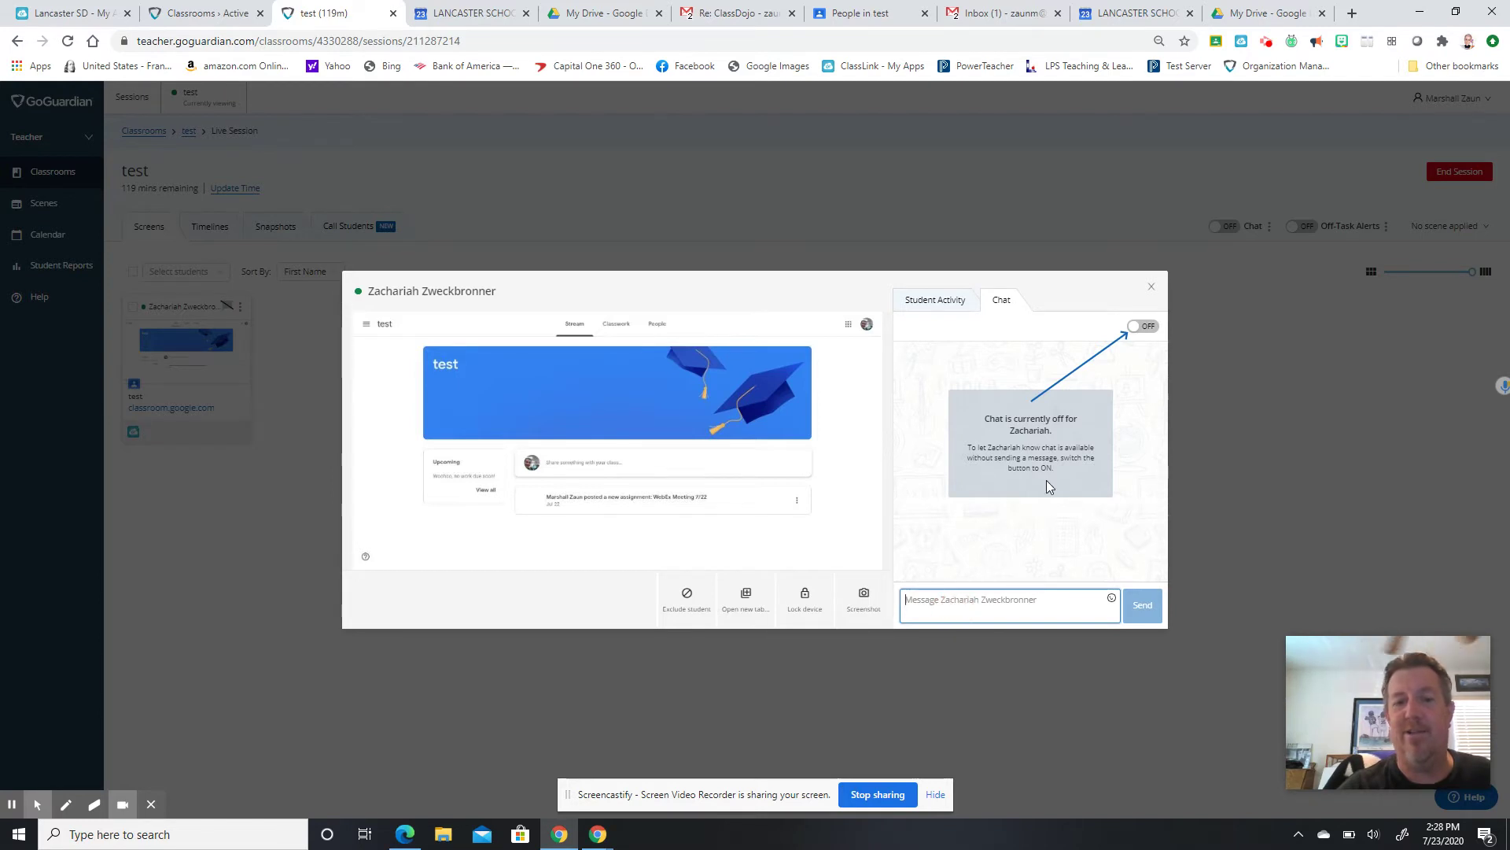
pyautogui.click(1152, 287)
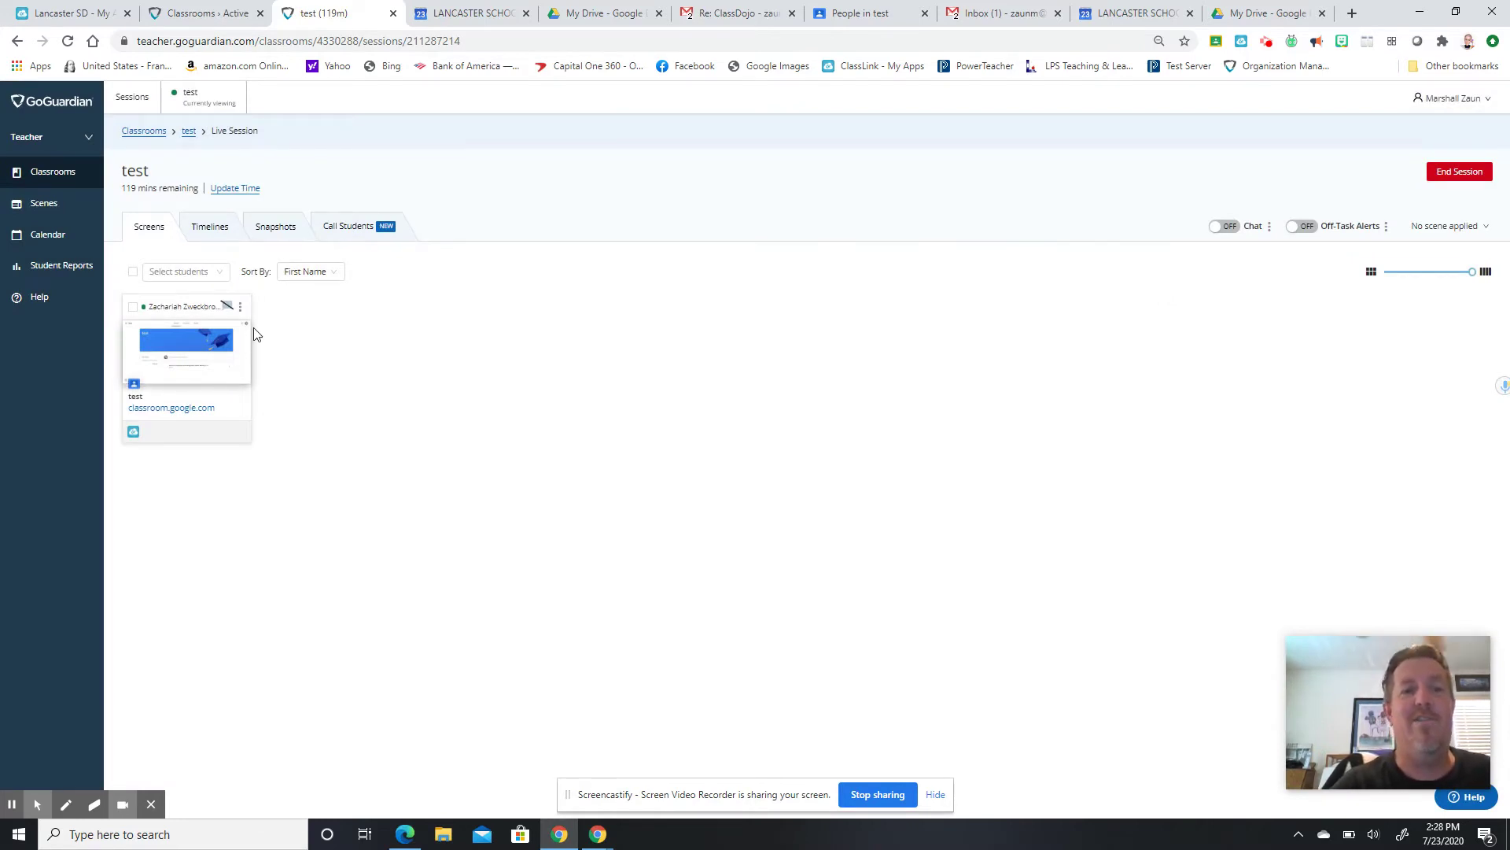
# Lock the student's device with the lock screen message "Eyes on me" and unlock it again.
pyautogui.click(241, 309)
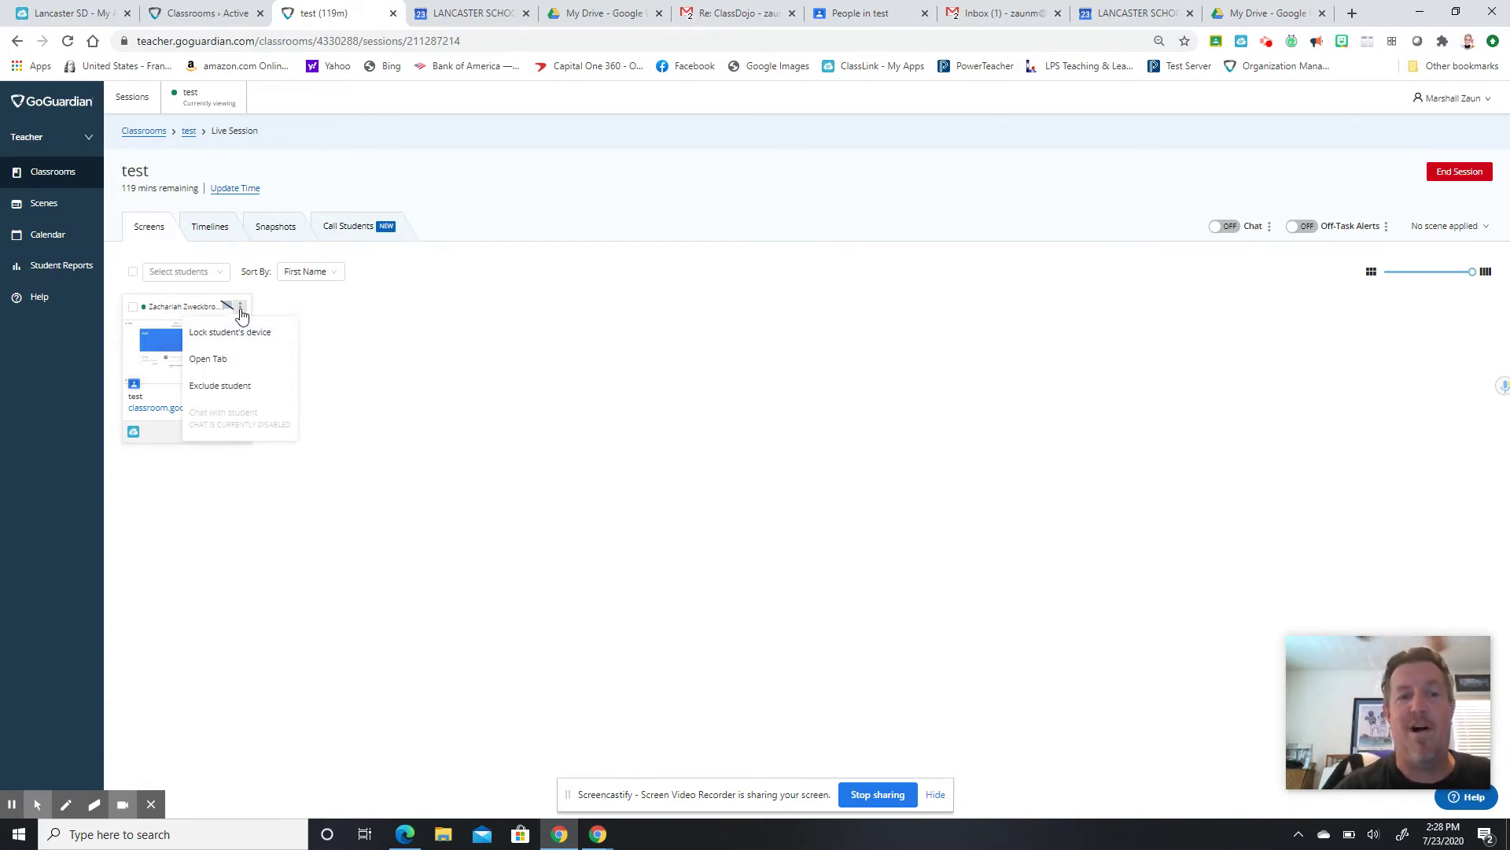
pyautogui.click(231, 331)
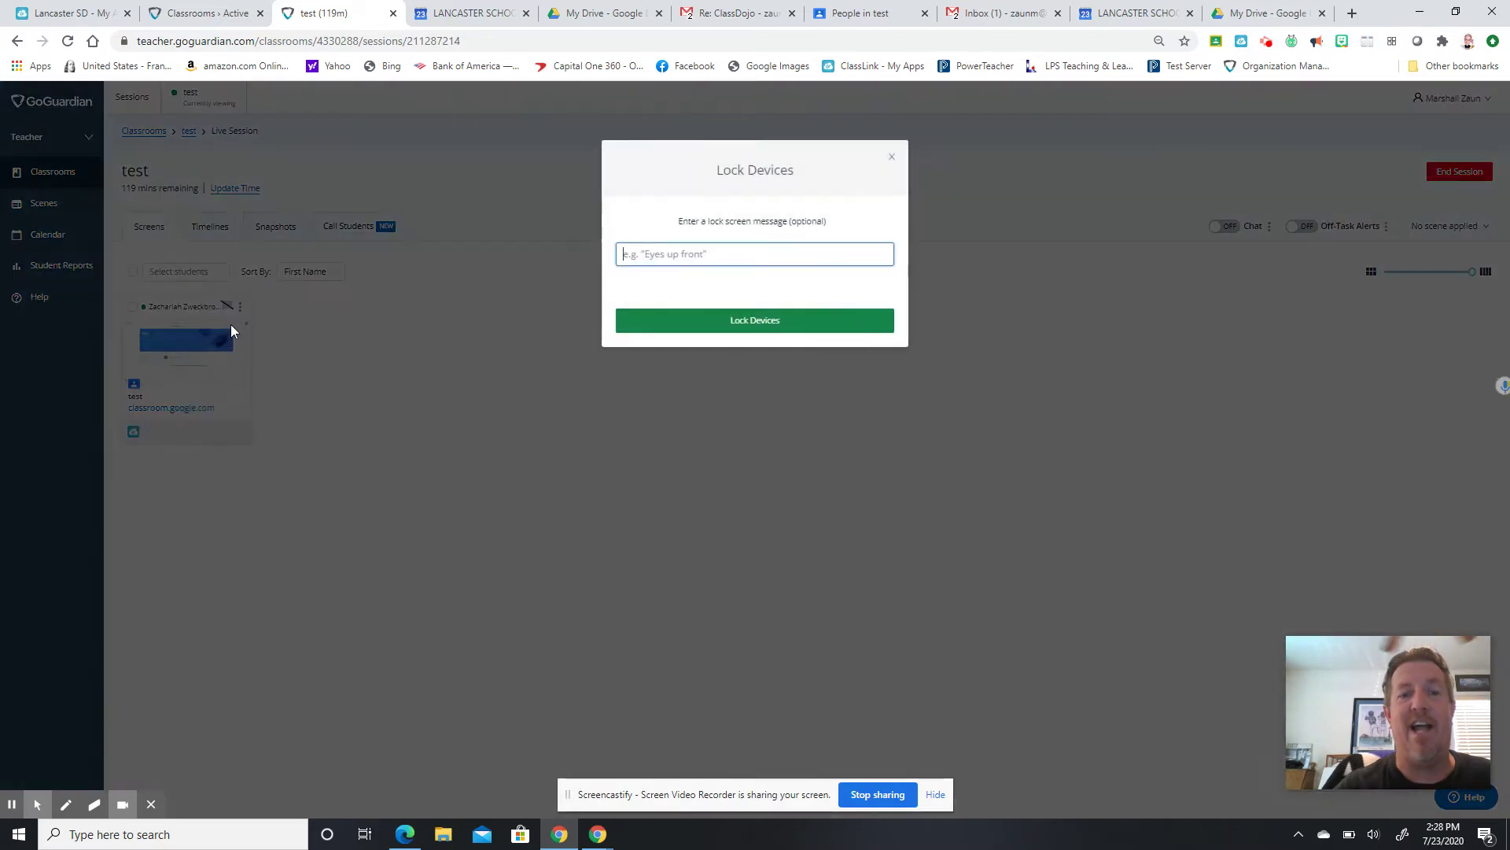
pyautogui.click(681, 252)
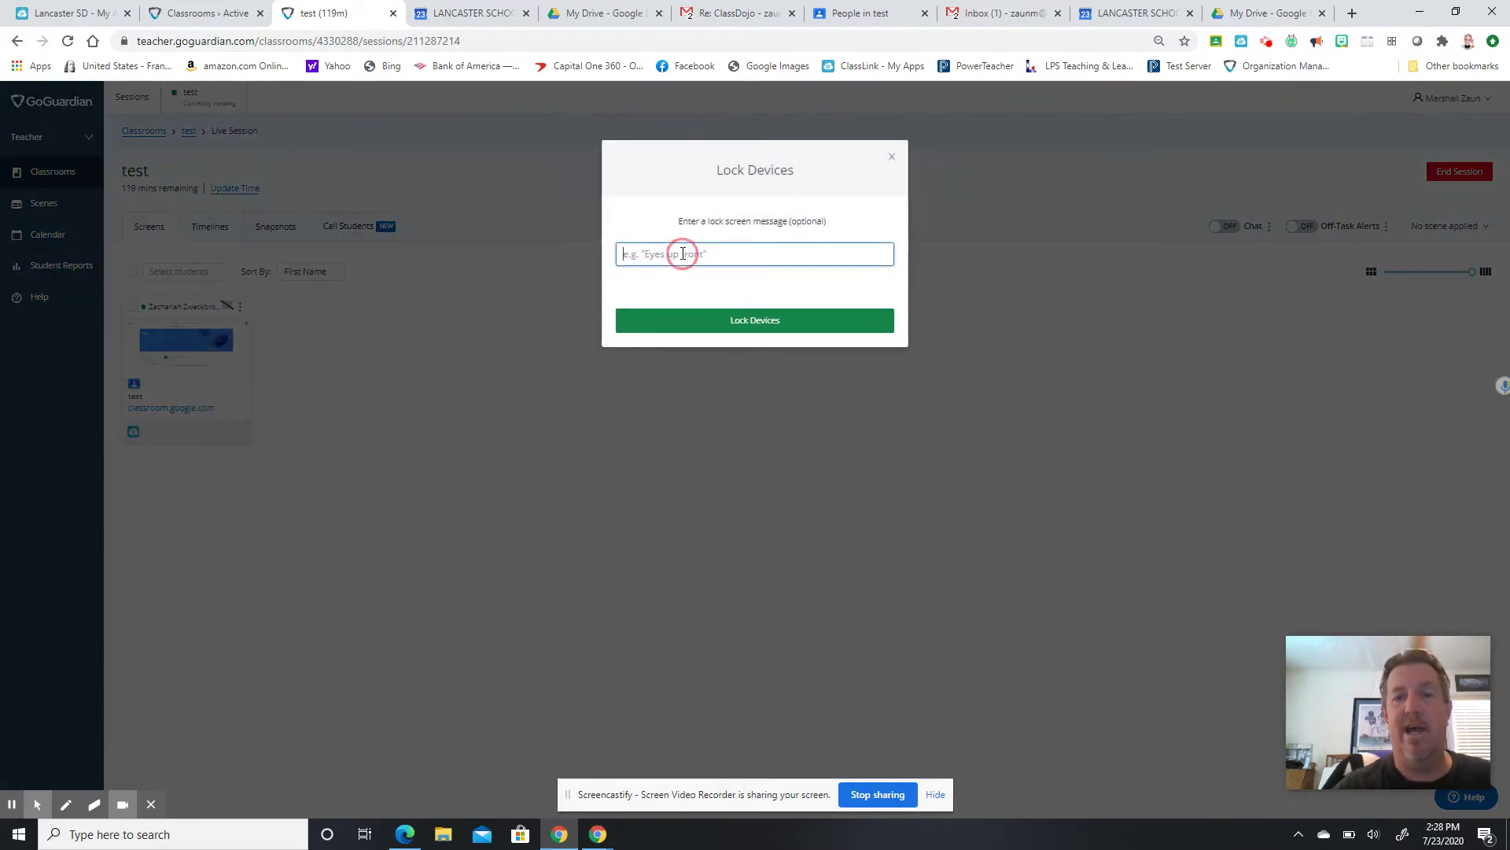
pyautogui.write('Eyes on me')
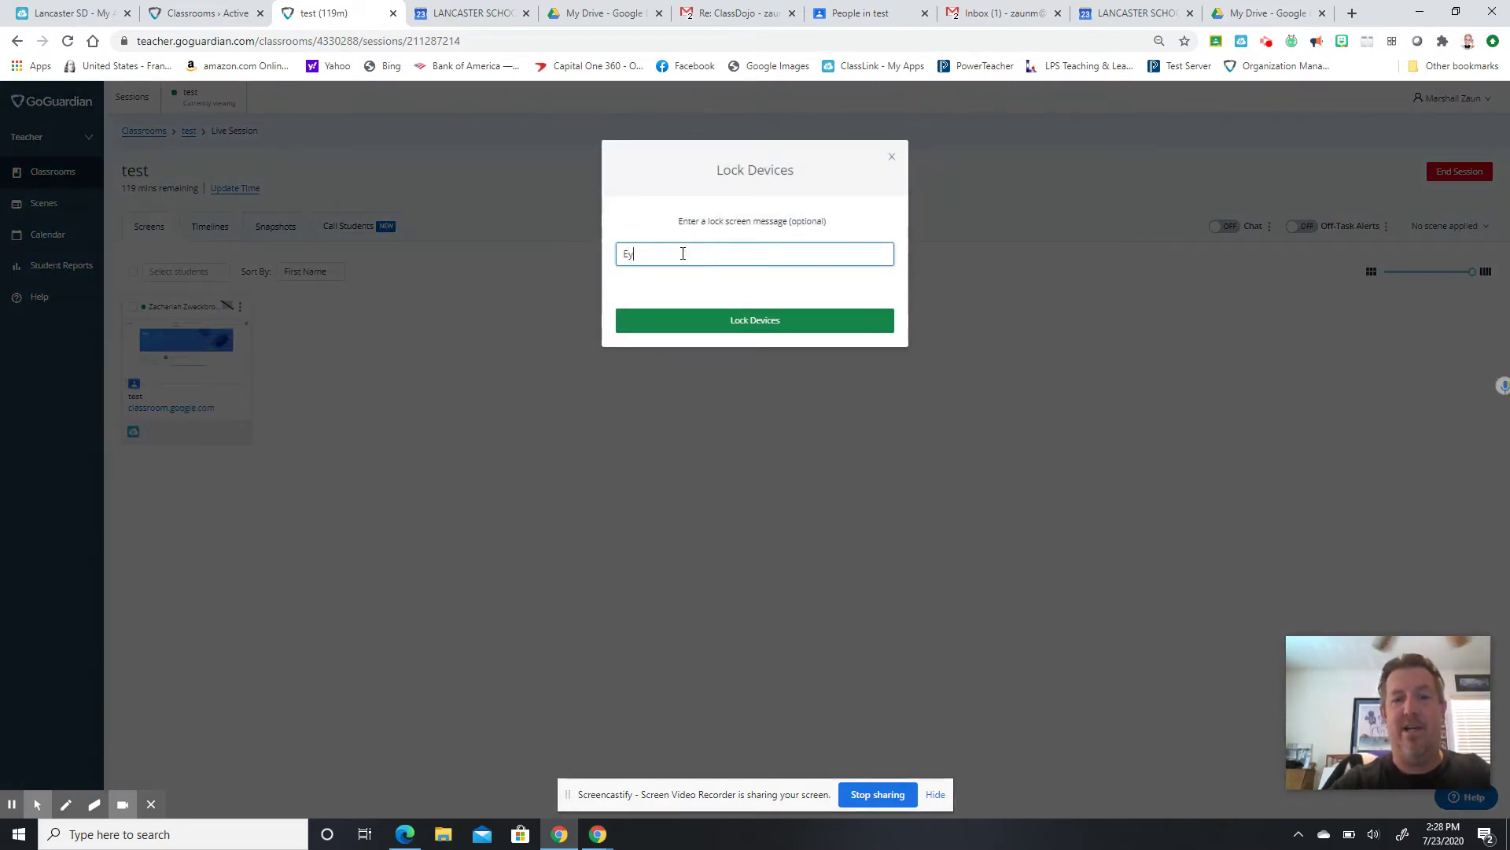
pyautogui.click(705, 322)
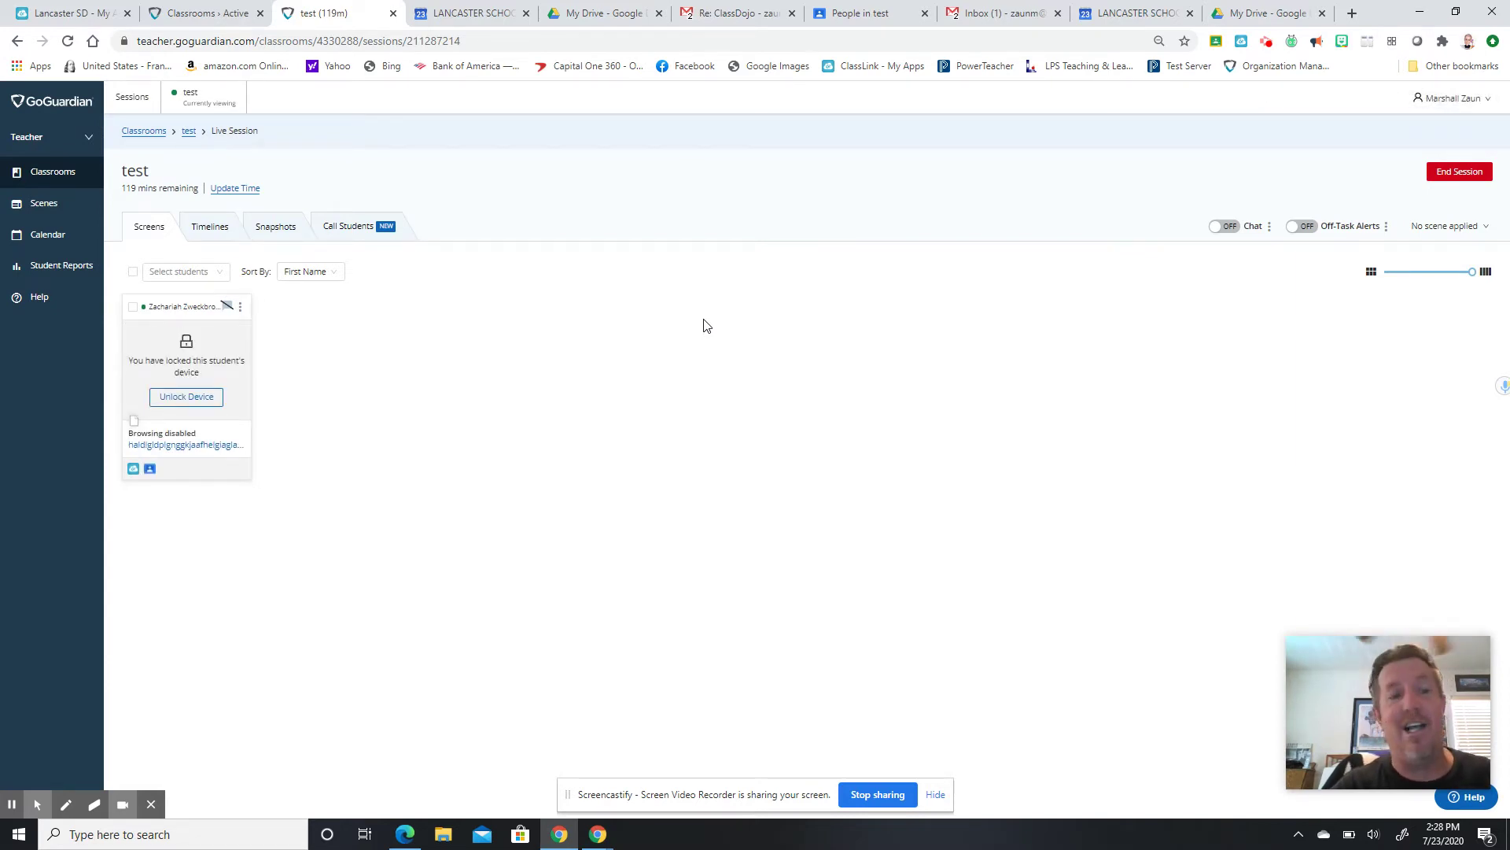
pyautogui.click(193, 398)
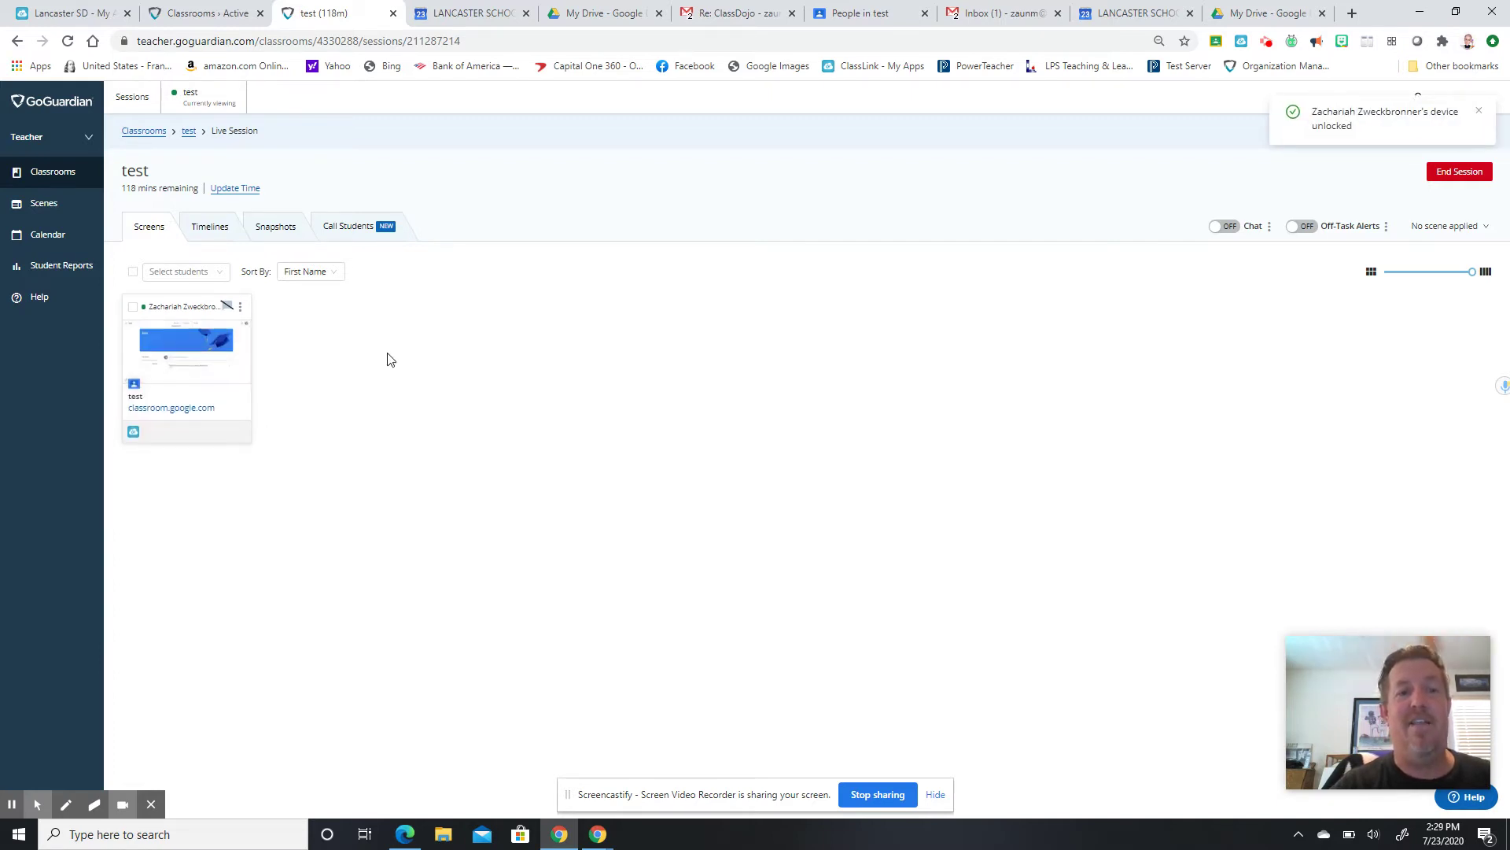
pyautogui.click(240, 307)
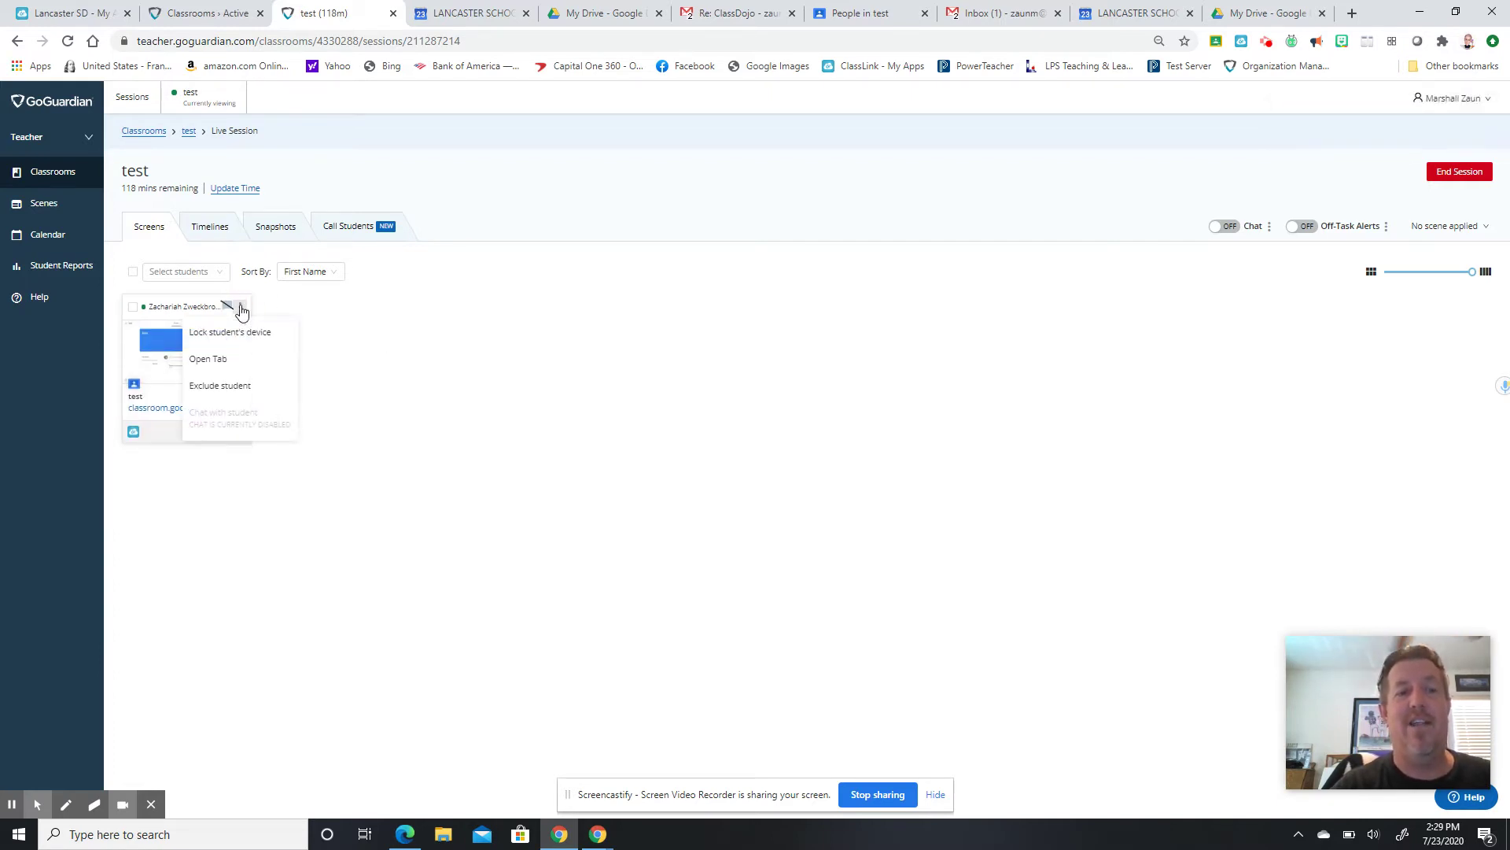
pyautogui.click(221, 361)
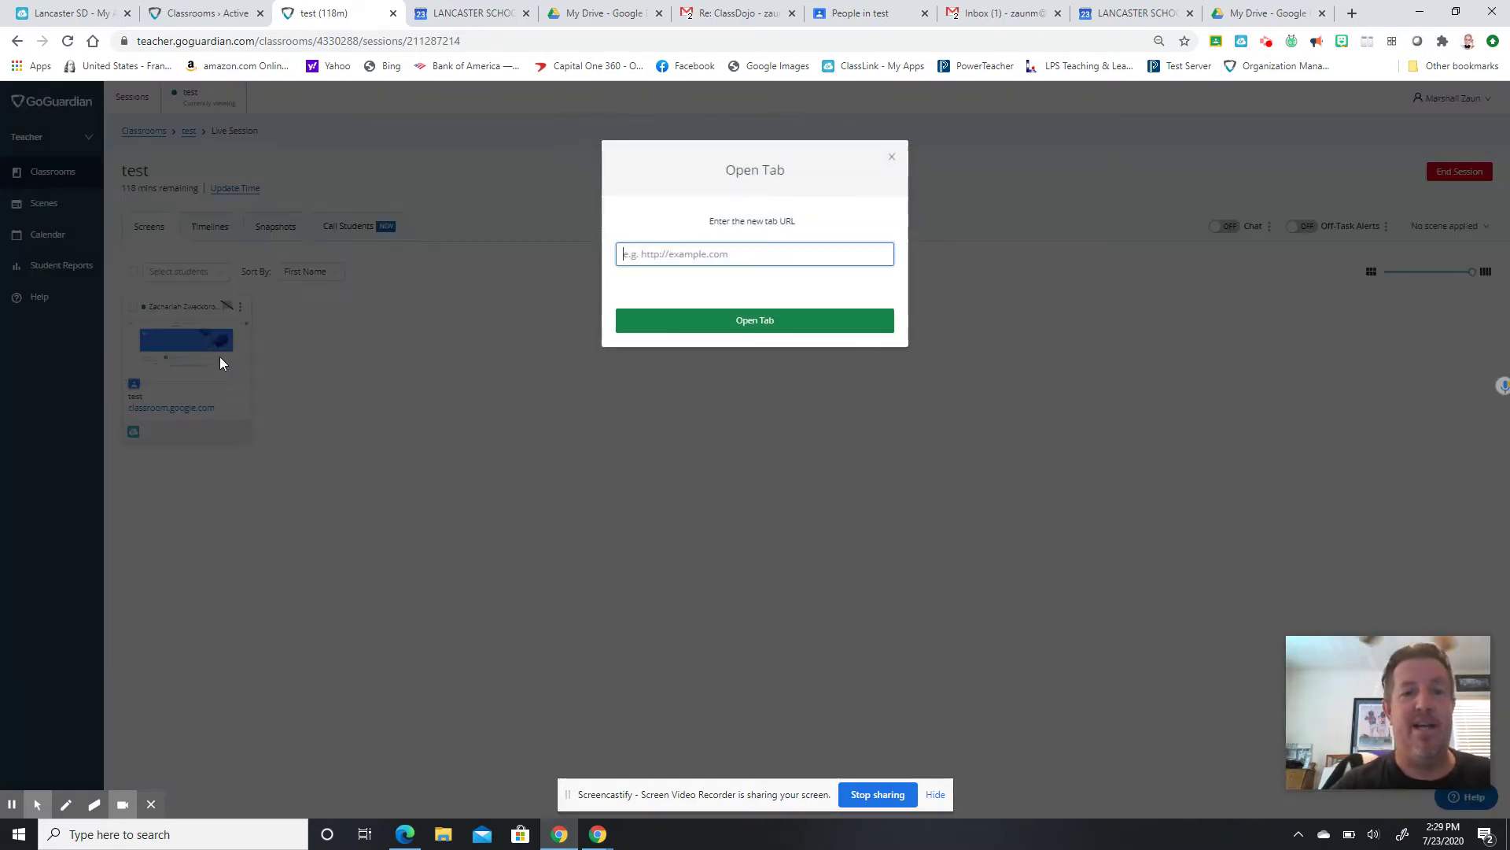
pyautogui.click(661, 253)
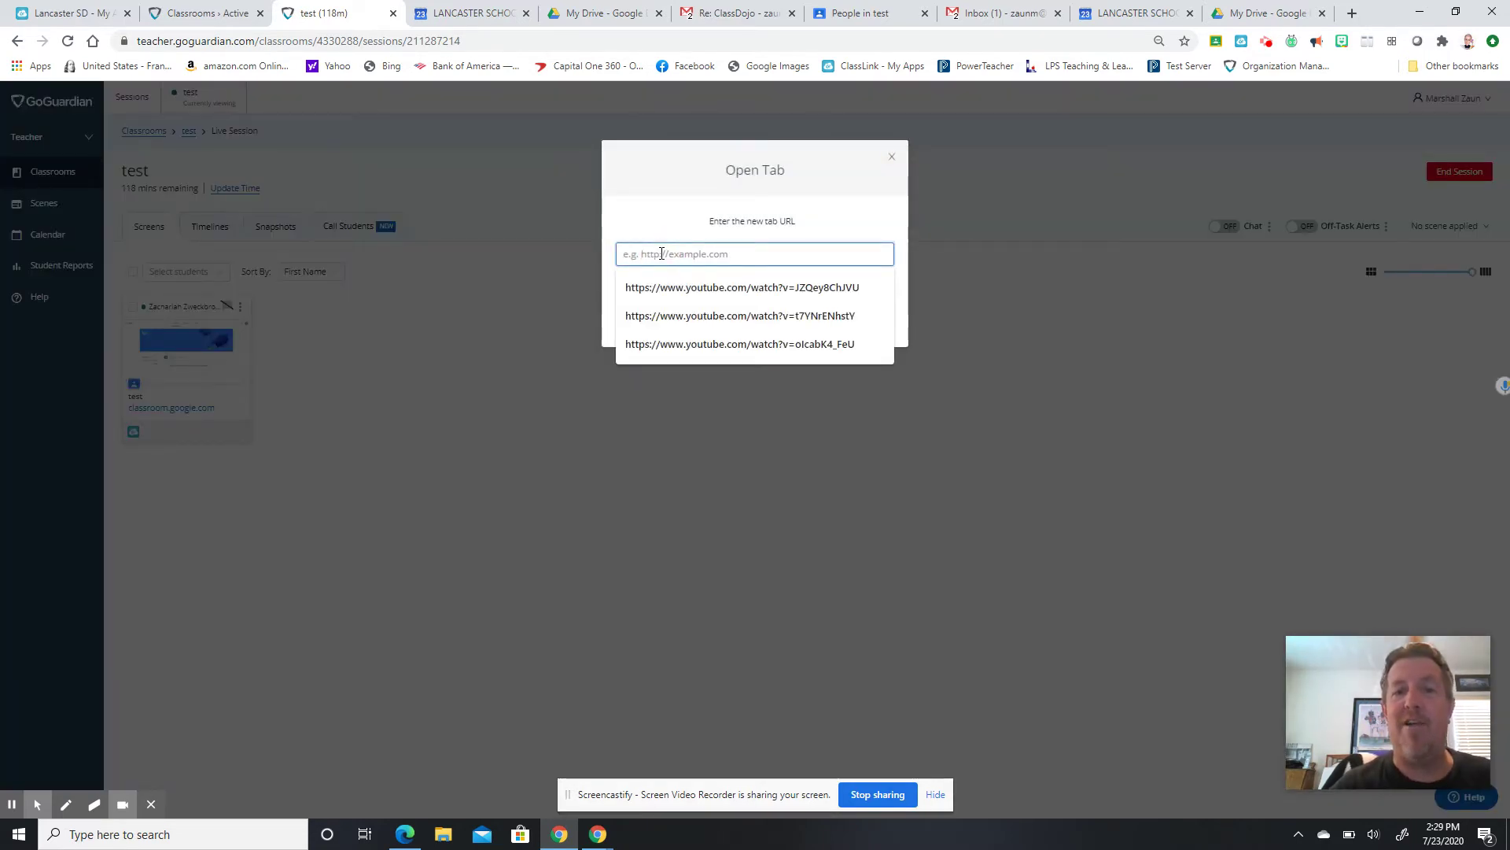
pyautogui.click(673, 283)
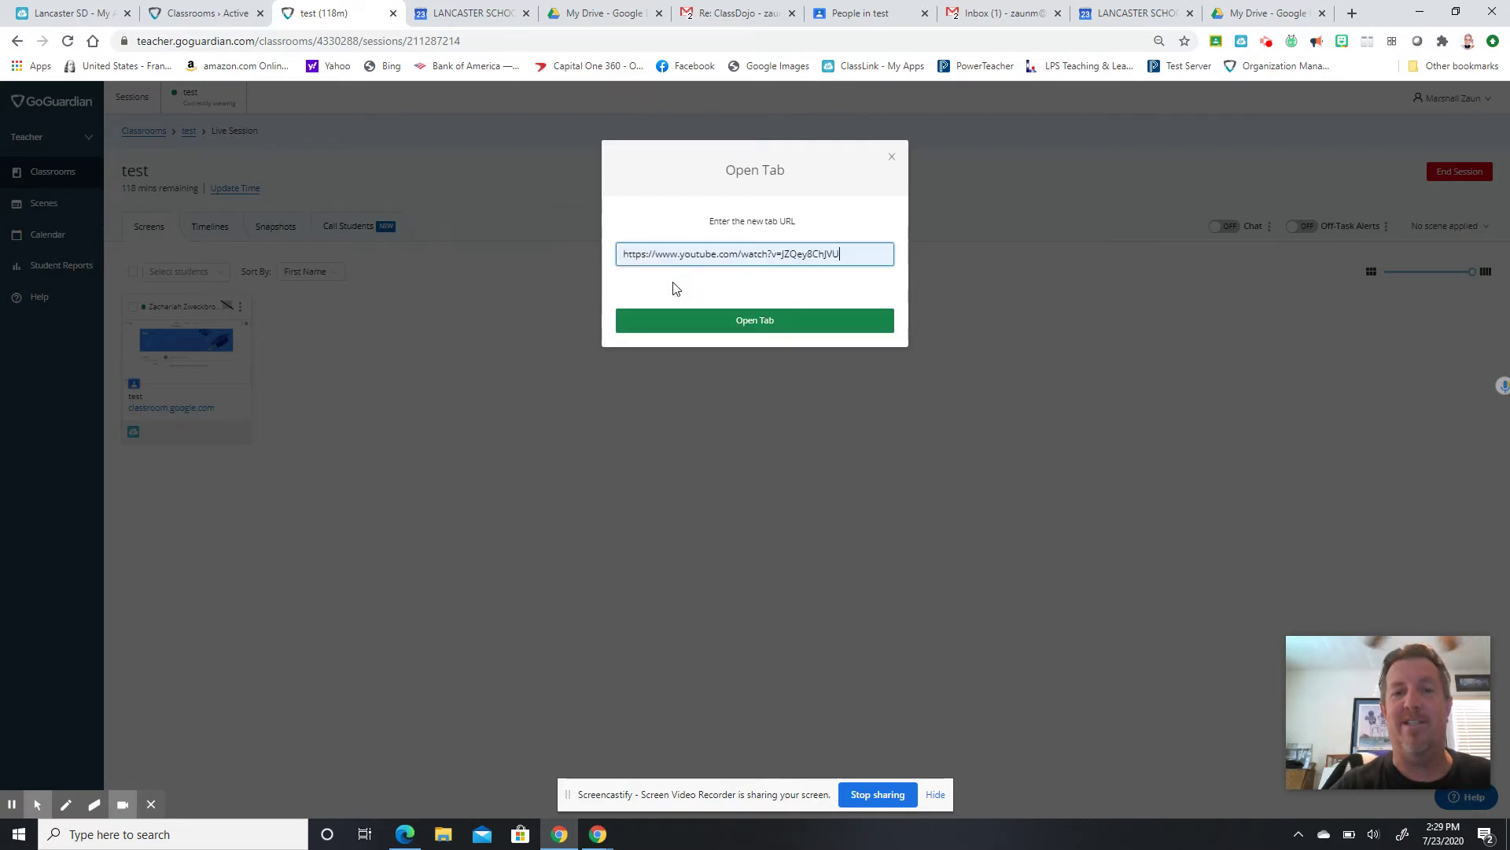
pyautogui.click(724, 325)
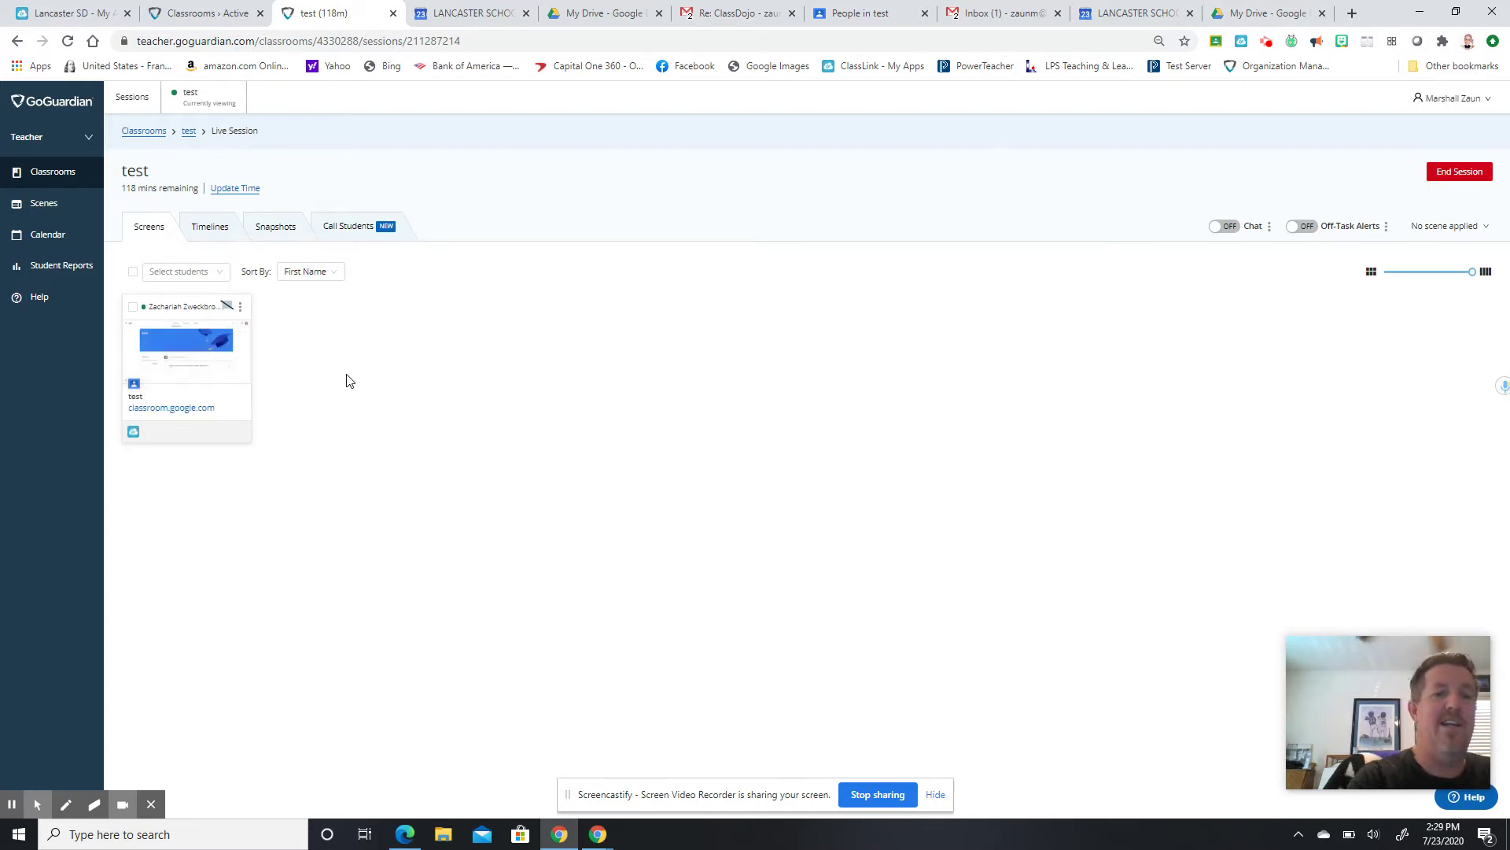
# Review the actions available for the student and view the live session's browsing timelines.
pyautogui.click(241, 307)
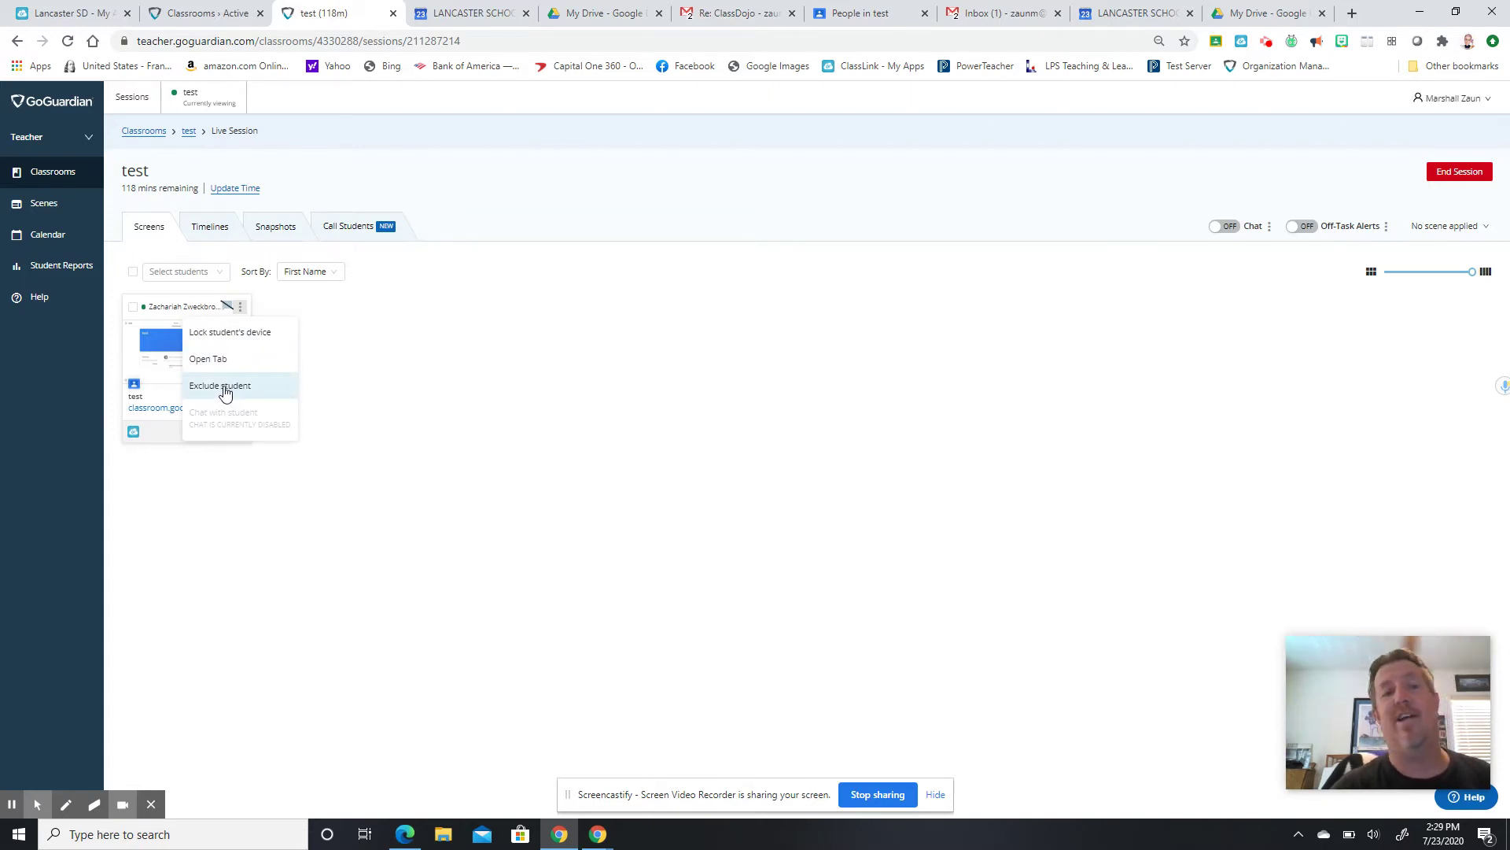
pyautogui.click(470, 393)
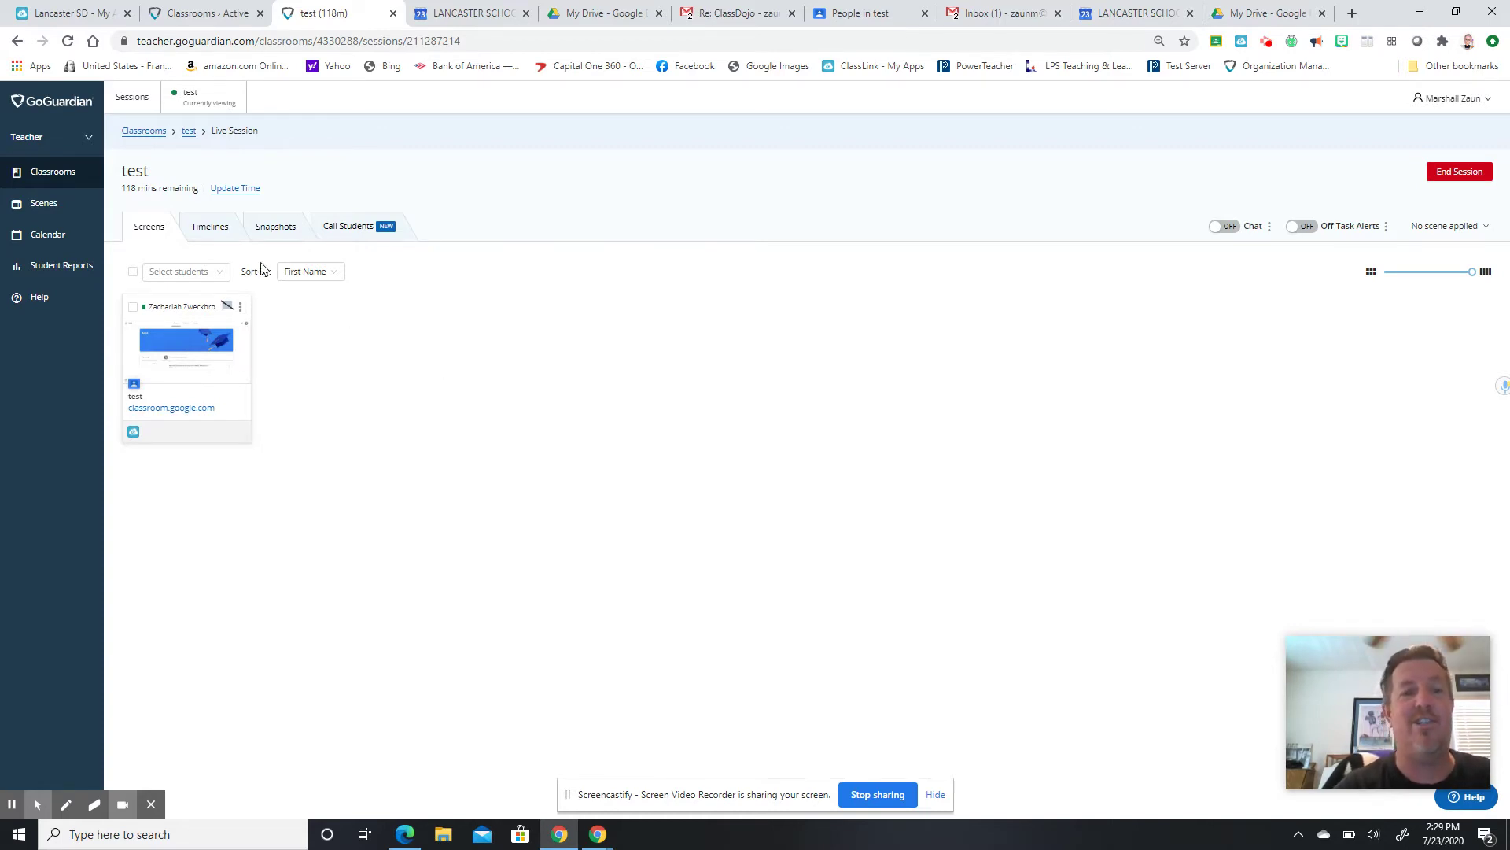
pyautogui.click(219, 233)
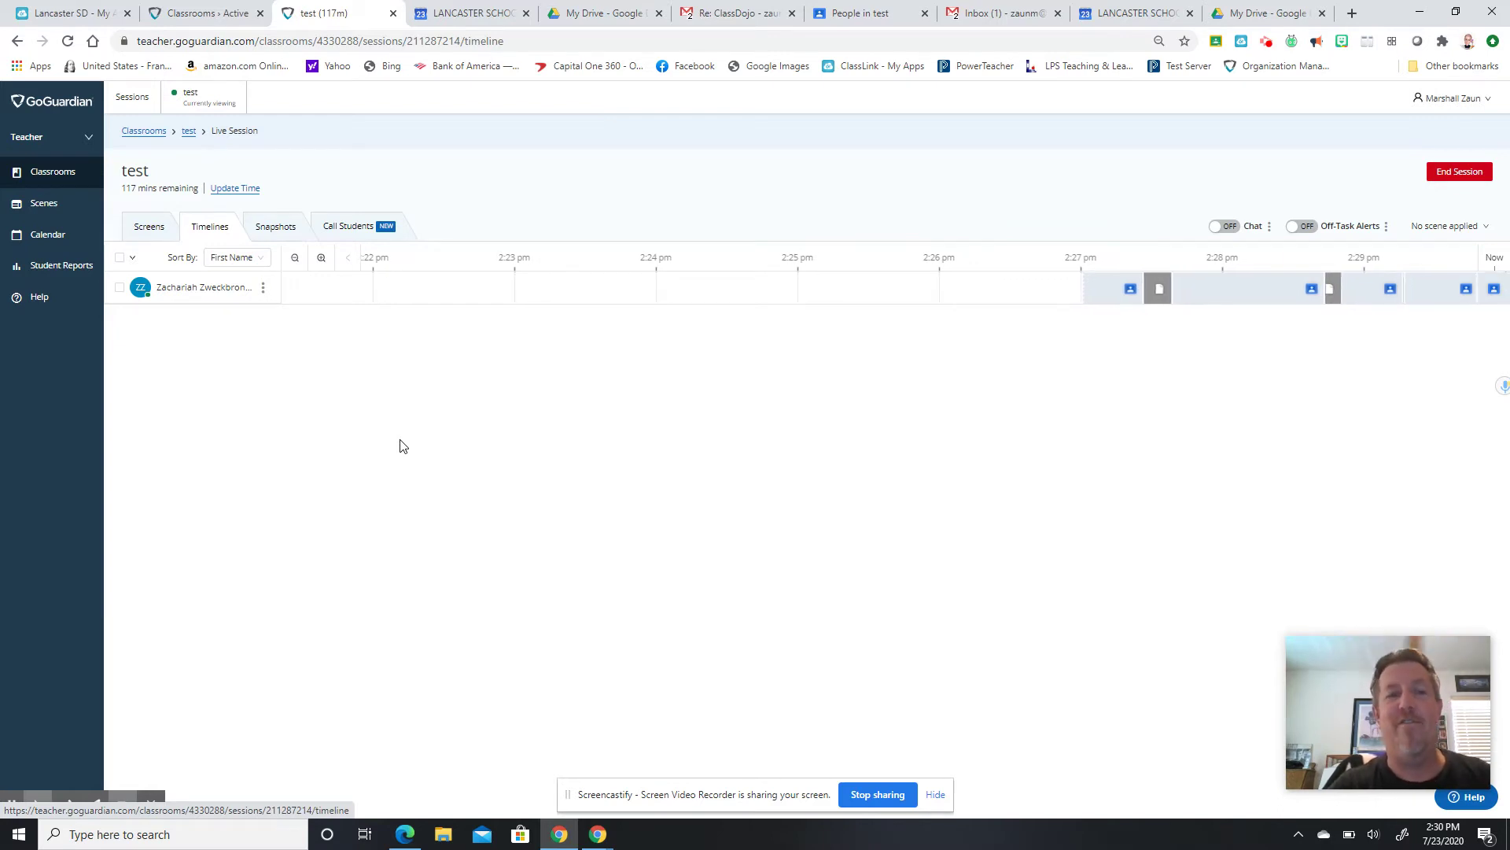
# View the live session's snapshots and the student call options, dismissing the district's call policies.
pyautogui.click(290, 228)
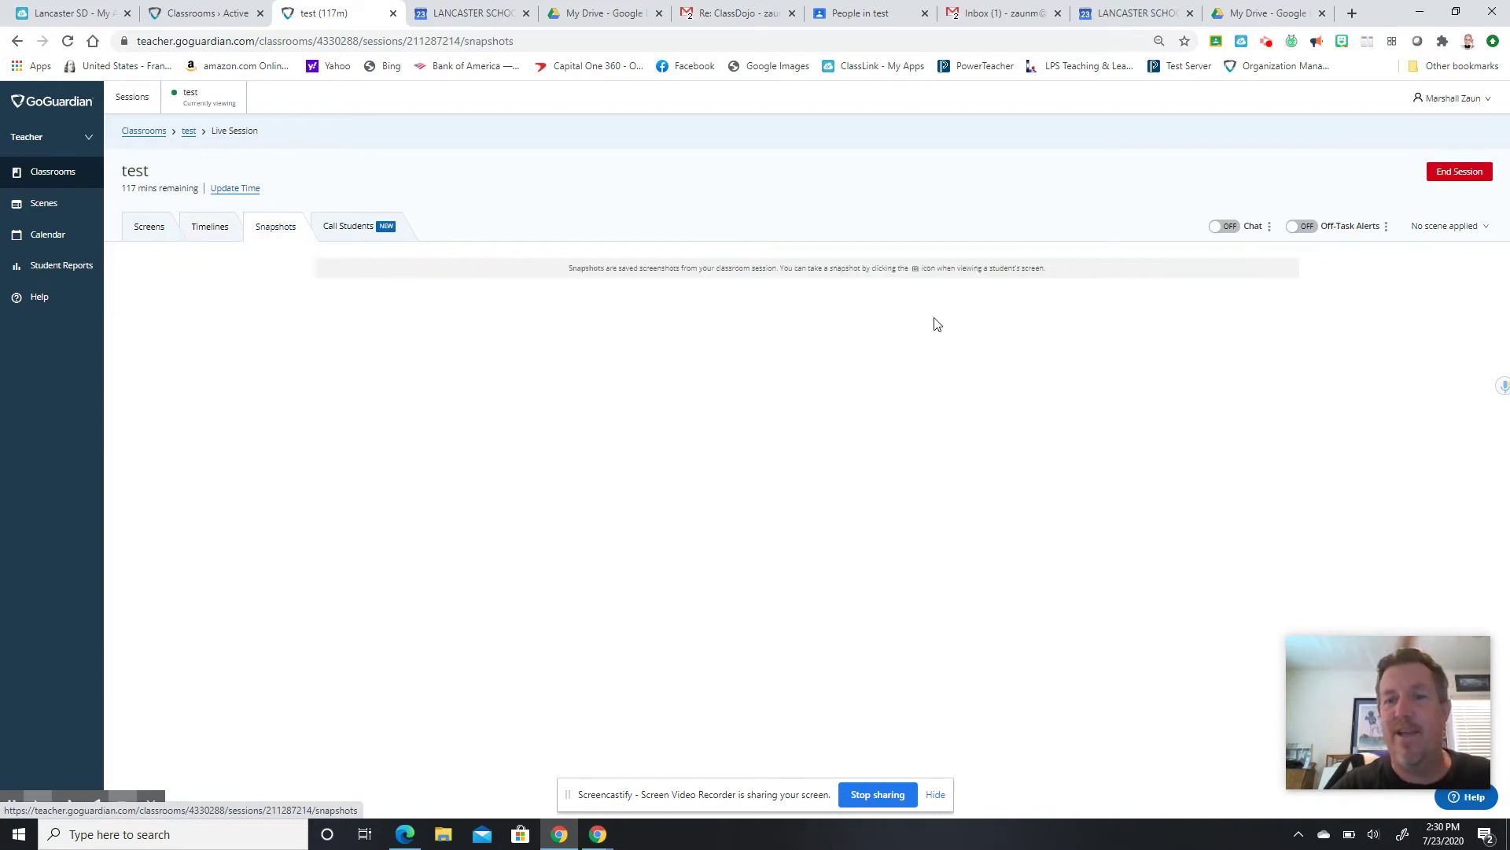
pyautogui.click(344, 228)
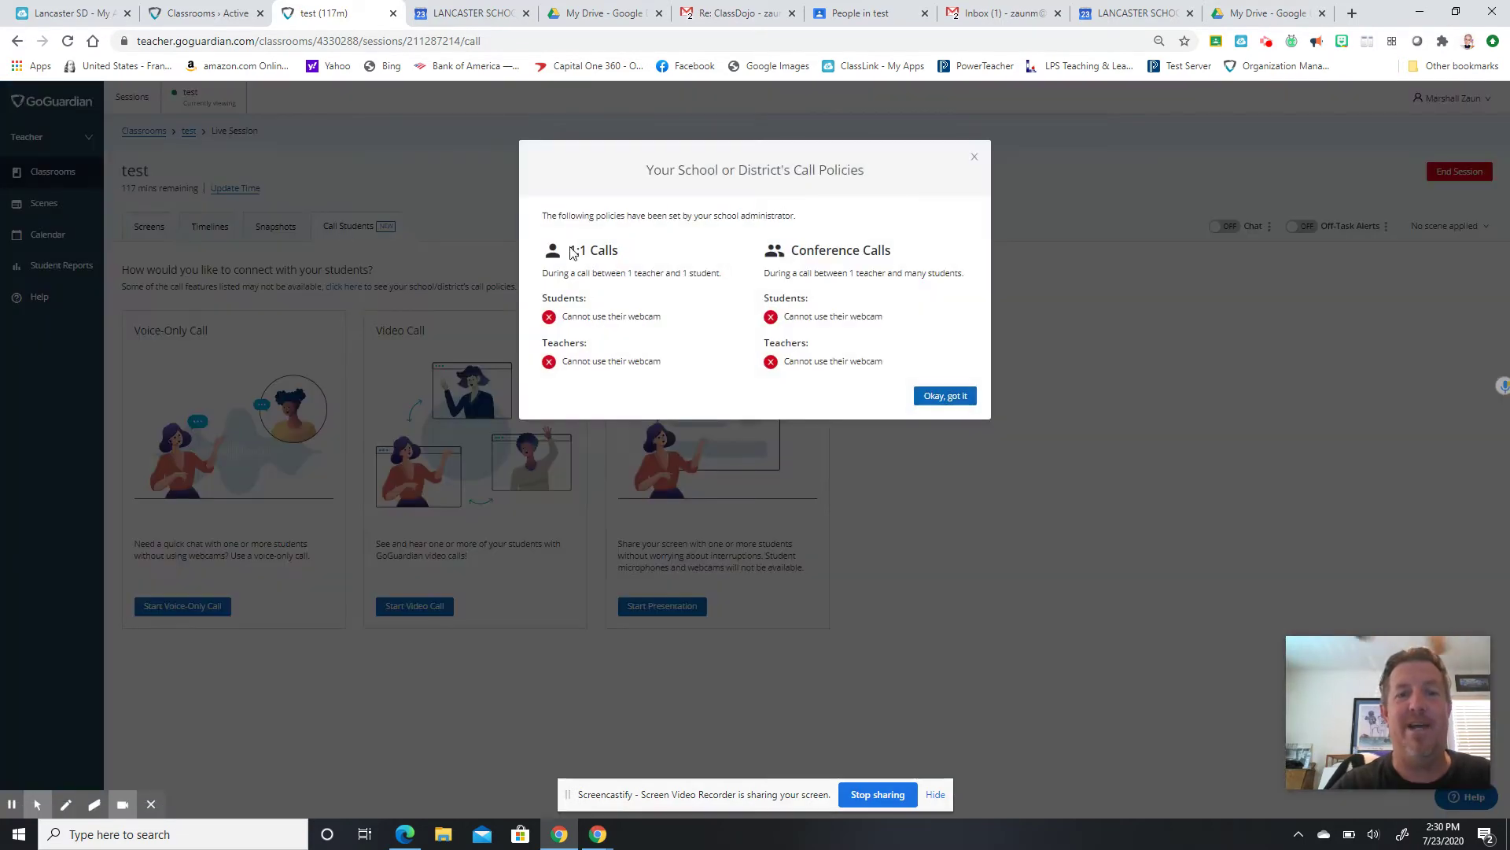
pyautogui.click(976, 160)
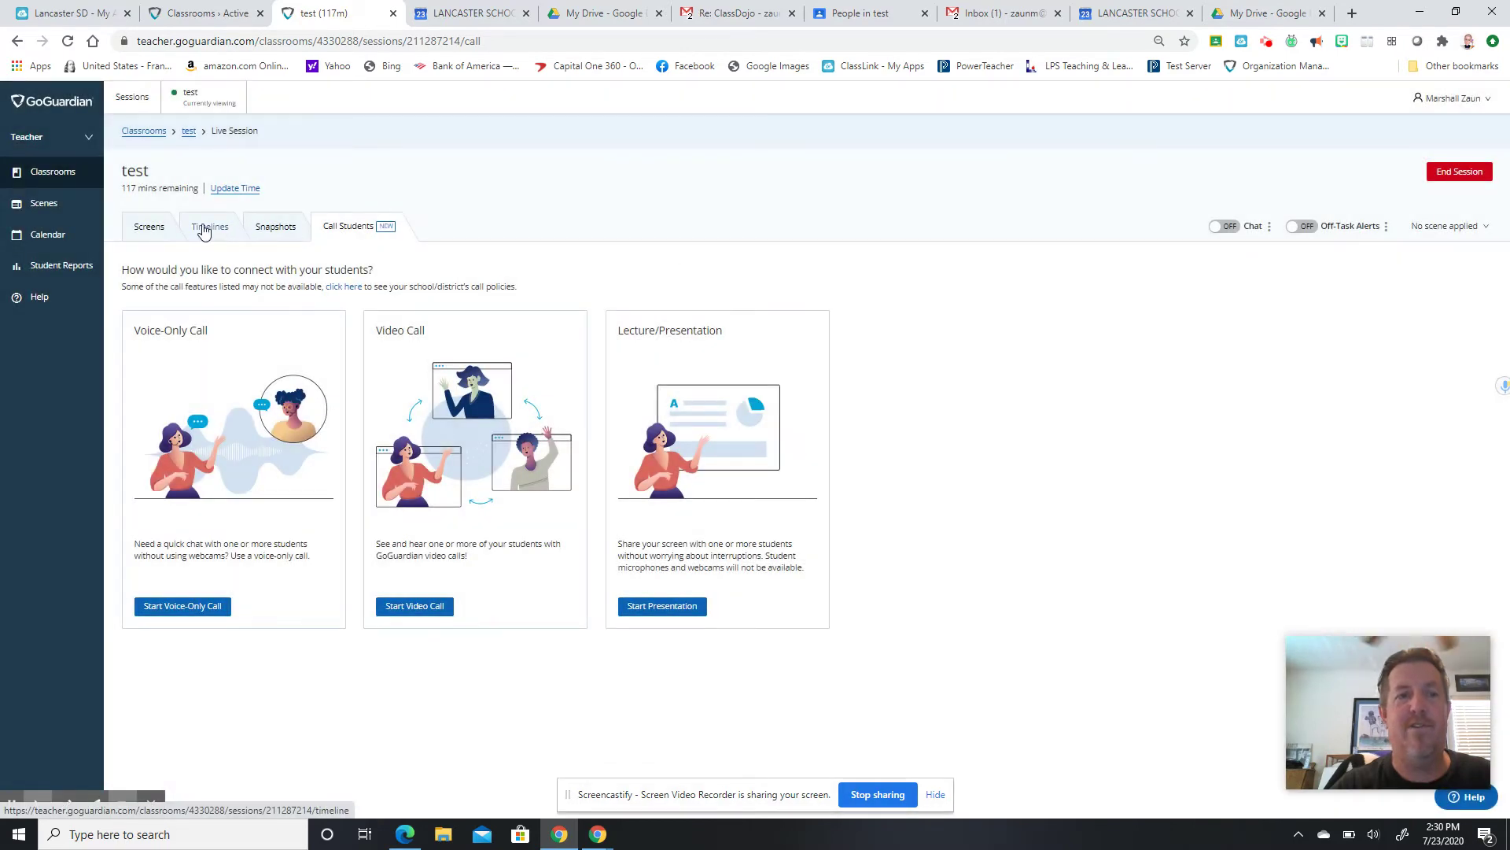
# Take a screenshot of the student's current screen from the enlarged student view and close that view.
pyautogui.click(146, 229)
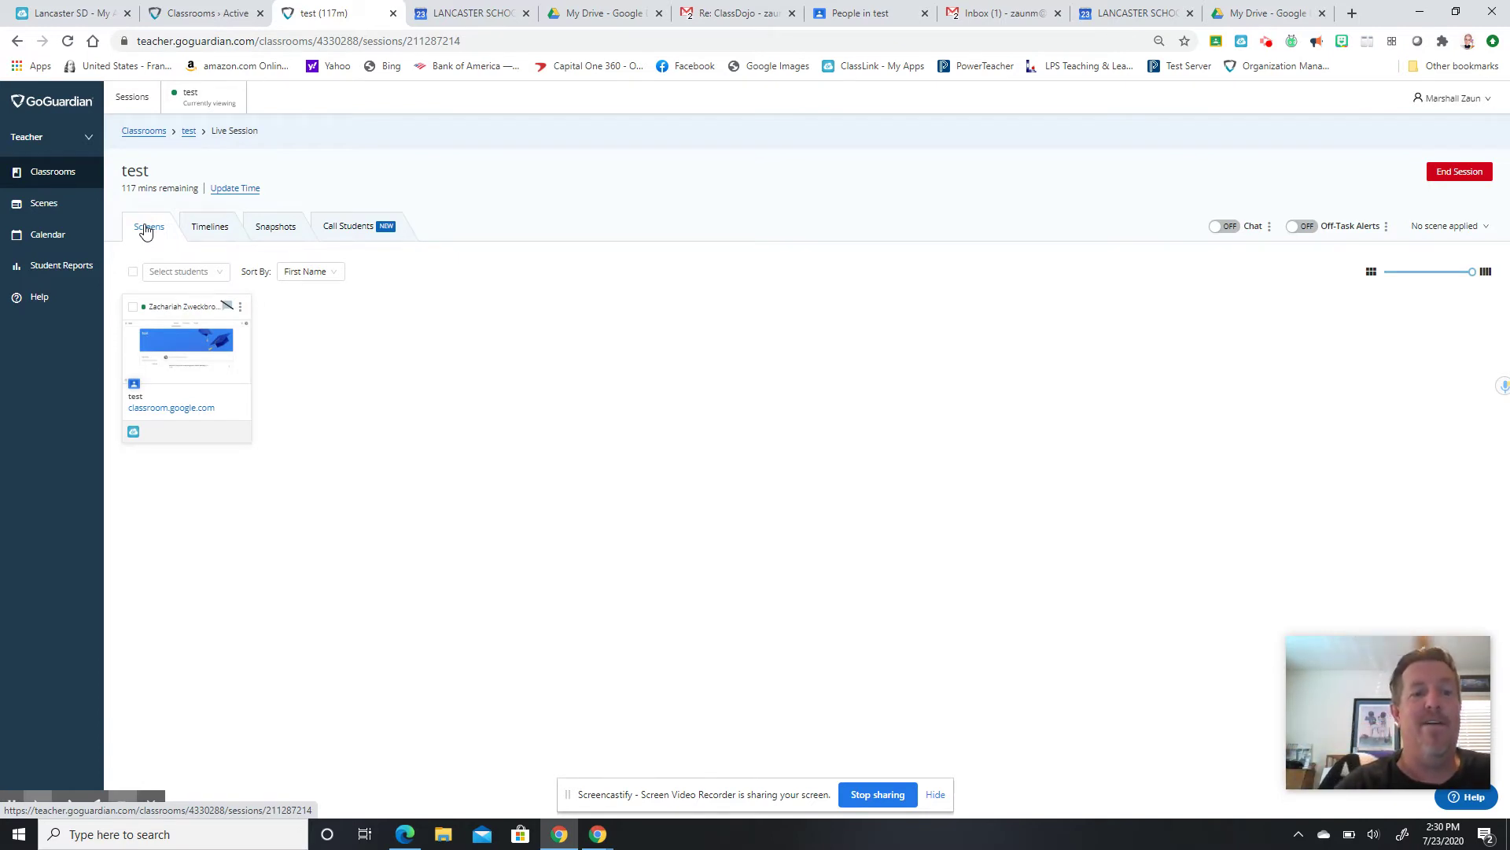
pyautogui.click(222, 352)
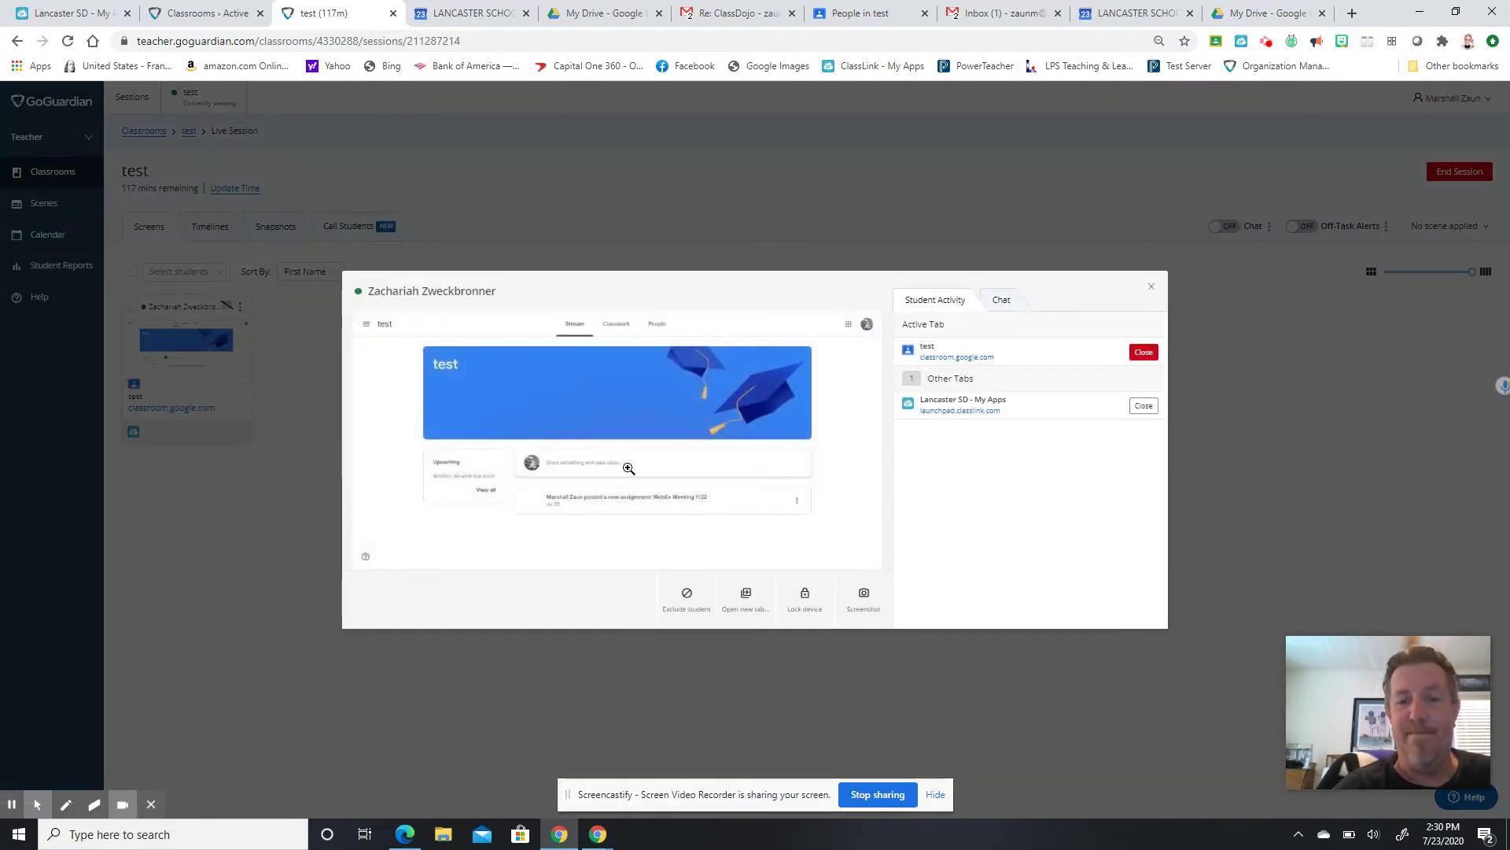
pyautogui.click(865, 597)
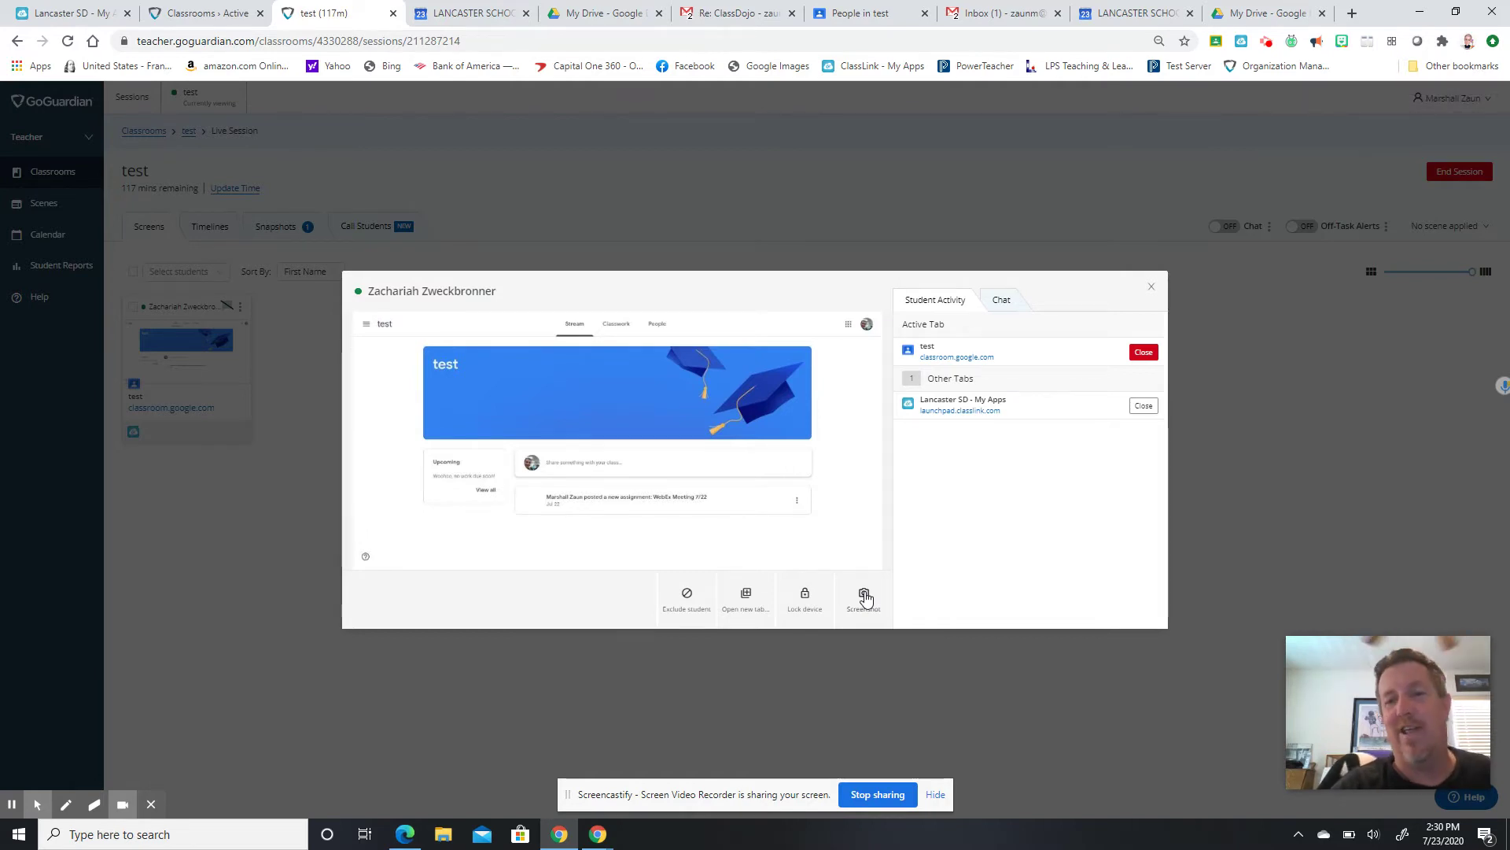
pyautogui.click(1151, 286)
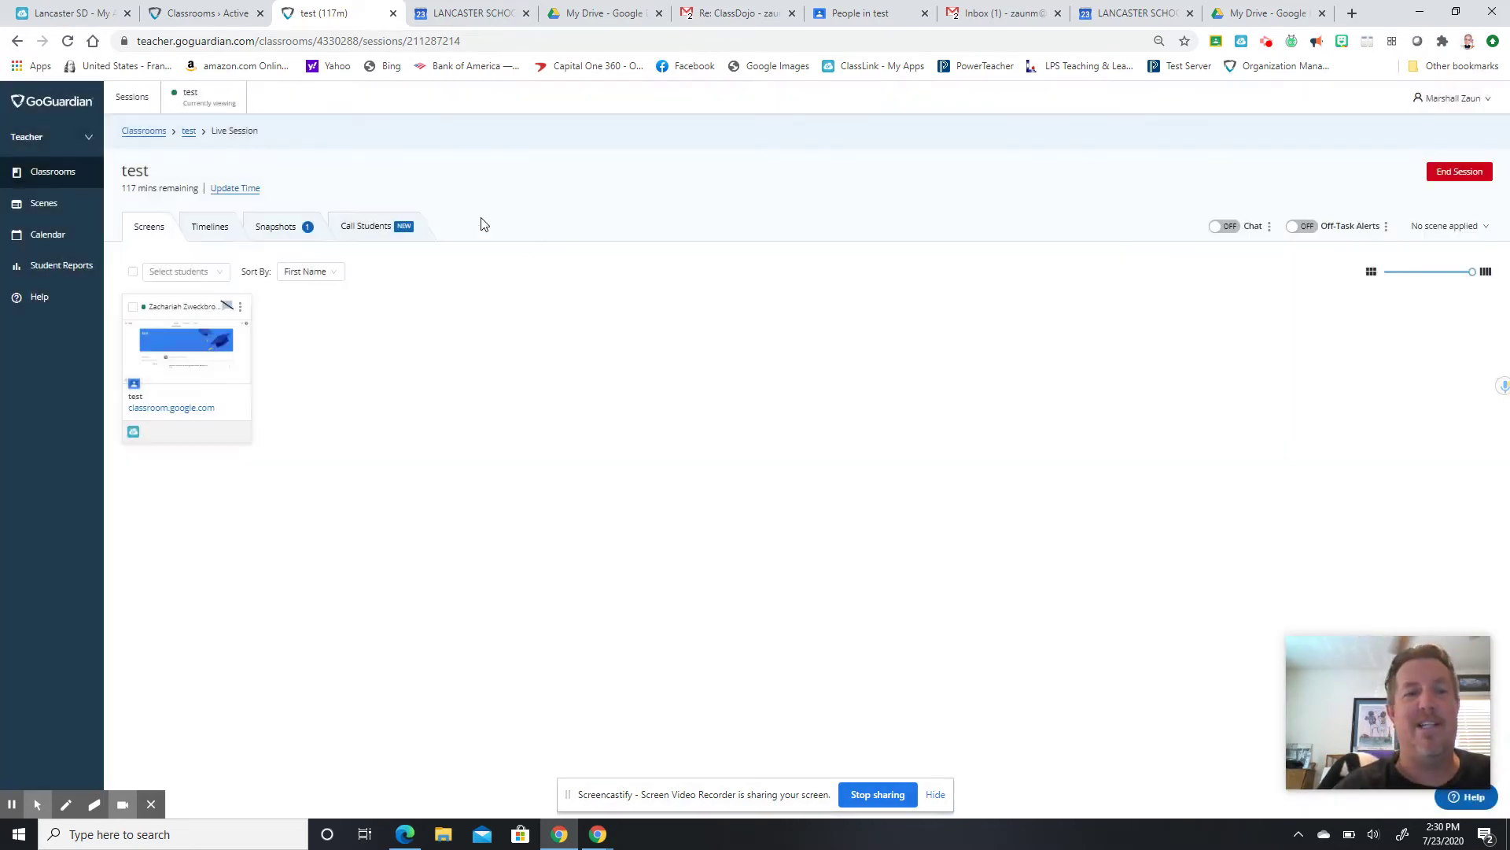
# View the student's saved snapshot and its Save to Drive option, and return to the student screens overview.
pyautogui.click(278, 227)
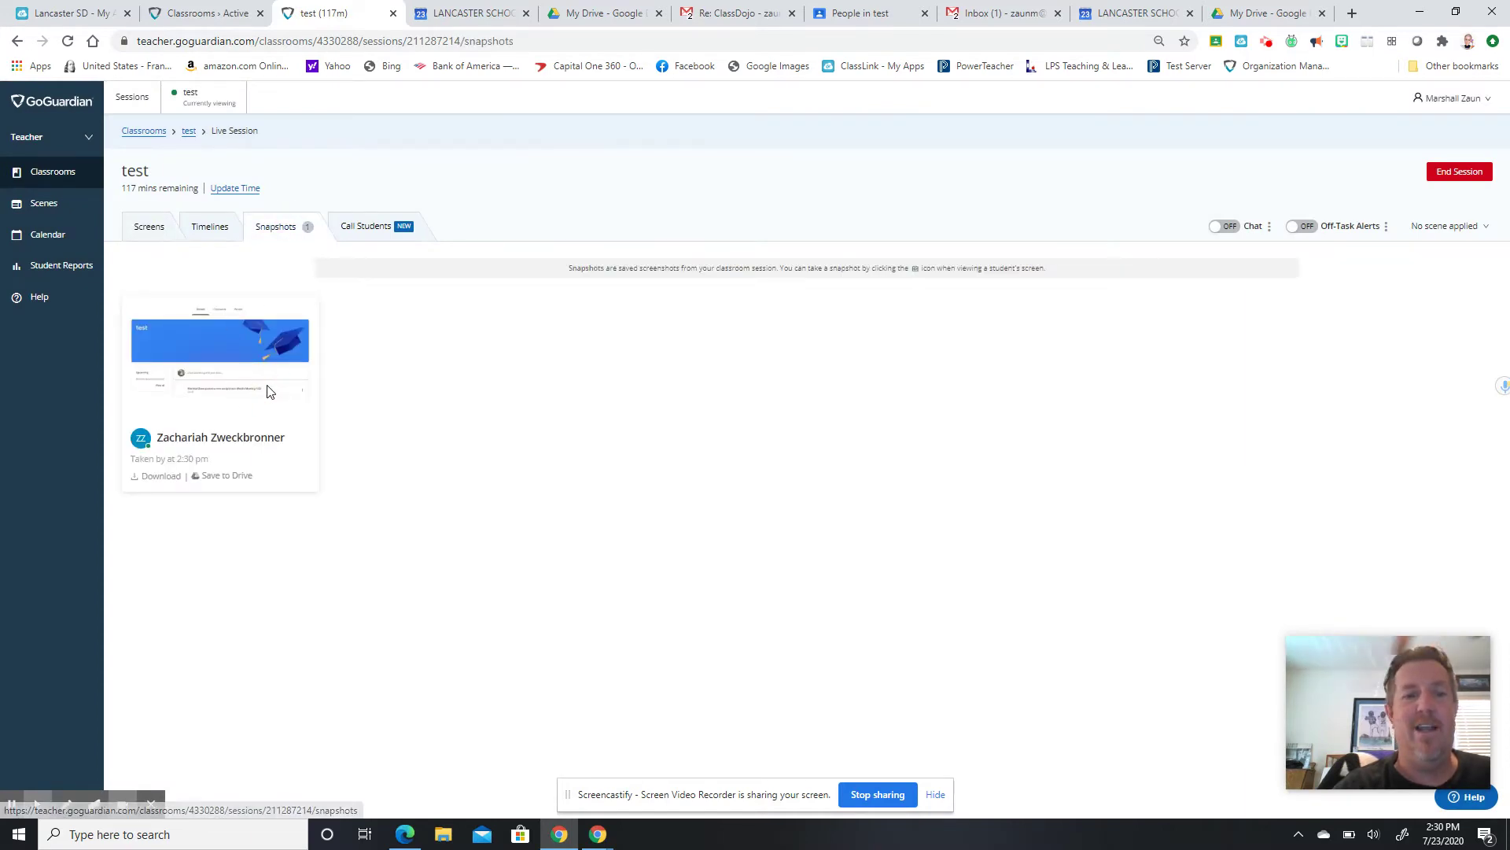
pyautogui.moveTo(227, 478)
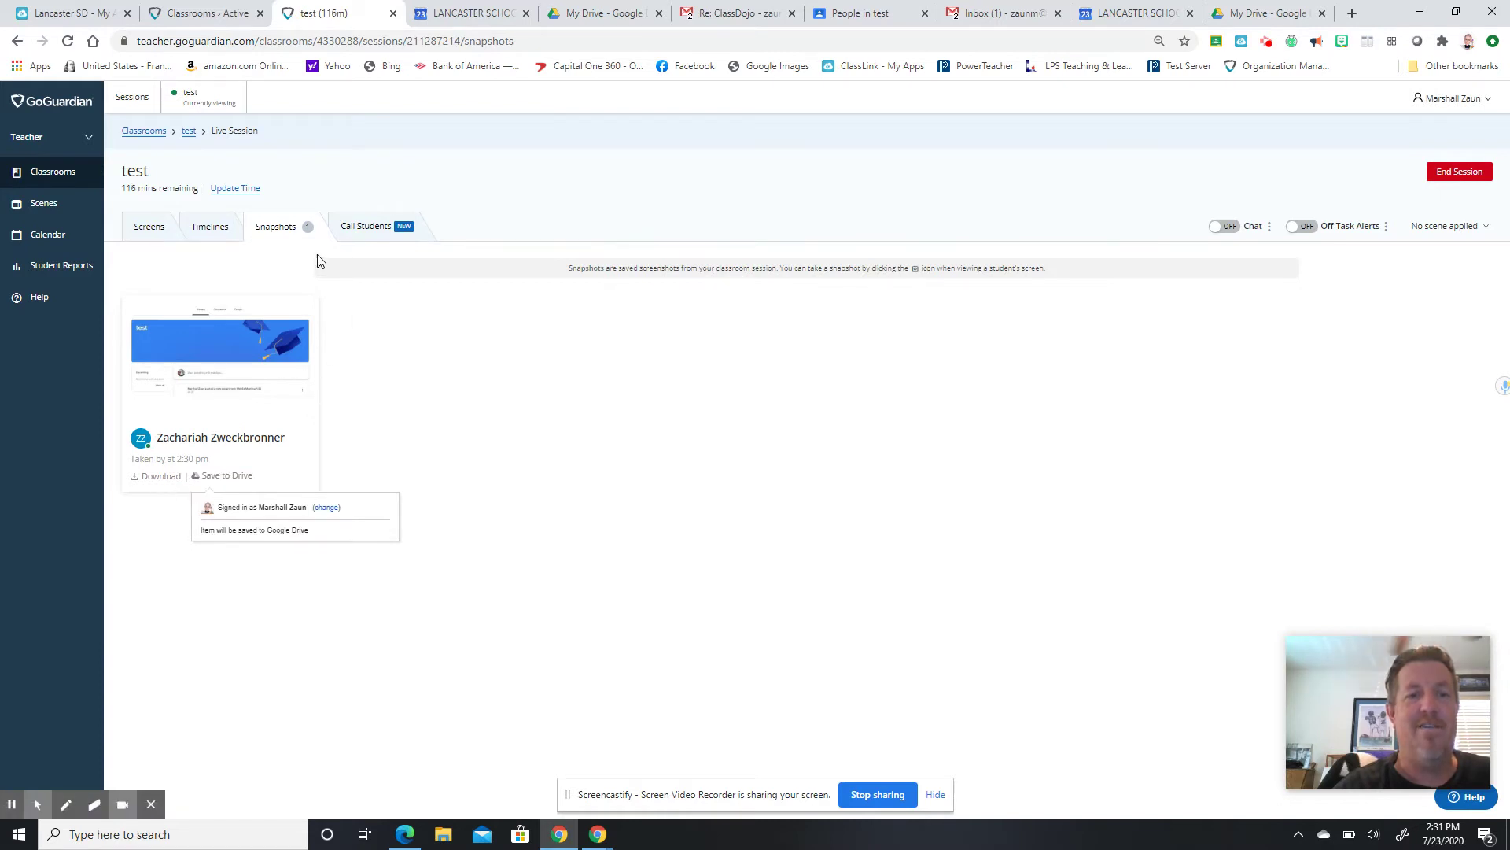
pyautogui.click(224, 227)
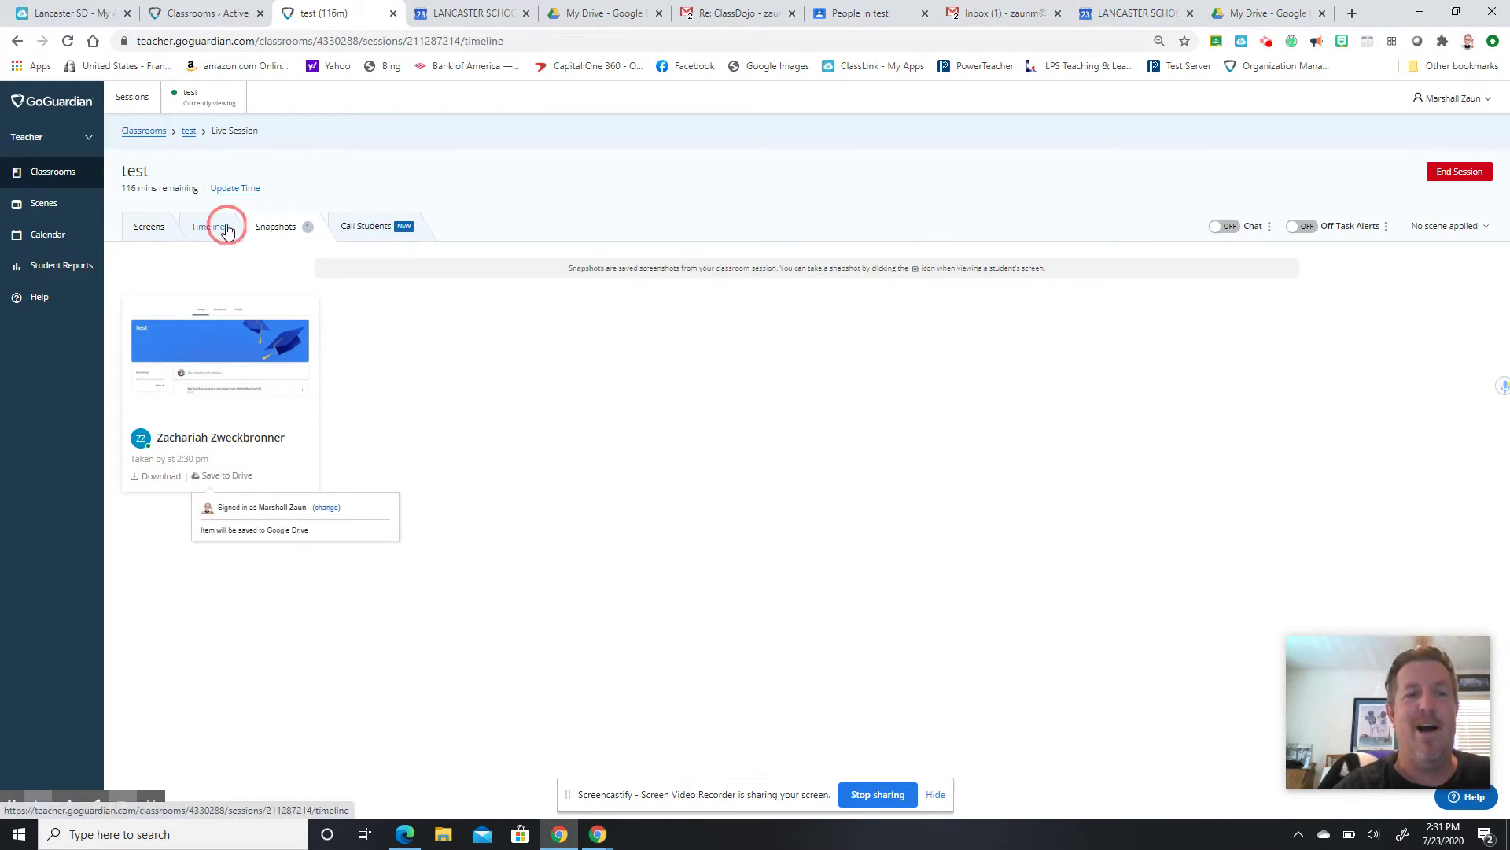
pyautogui.click(155, 227)
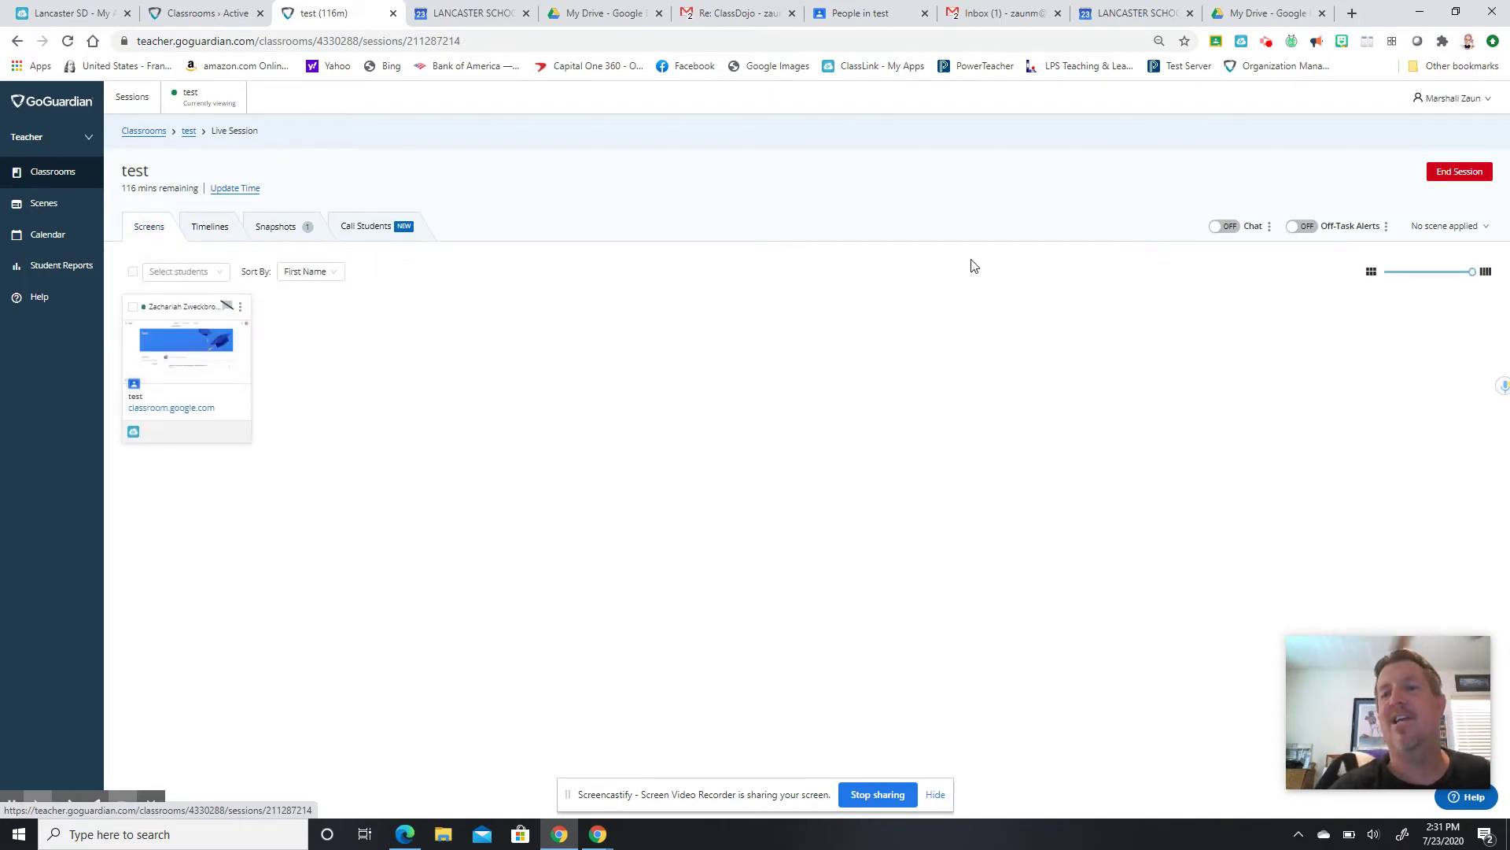
# Turn on chat for the live session and open the conversation with the student.
pyautogui.click(1230, 229)
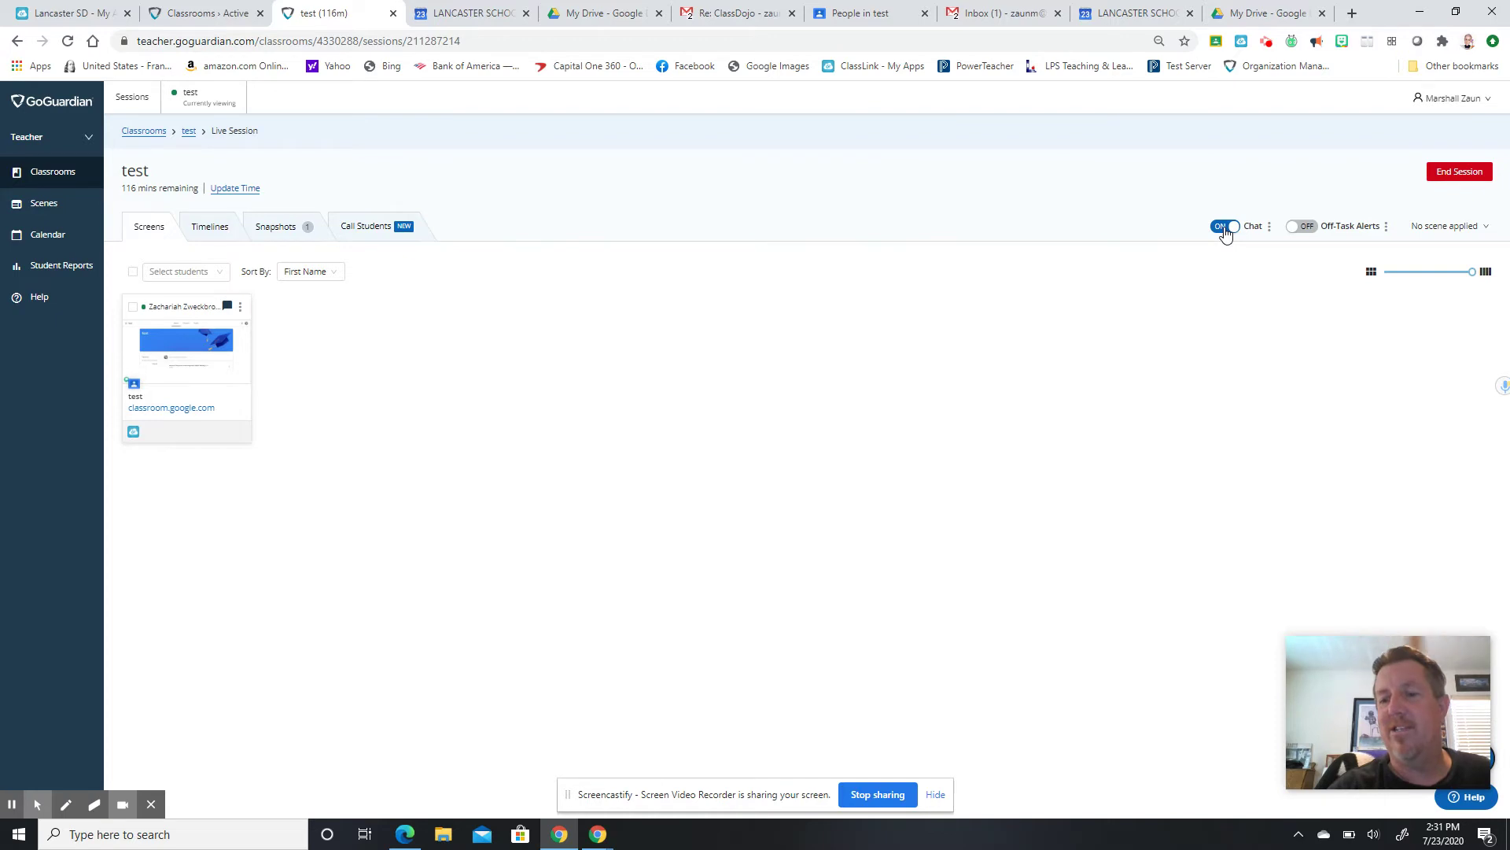
pyautogui.moveTo(1355, 663)
pyautogui.moveTo(1355, 662); pyautogui.dragTo(1345, 485)
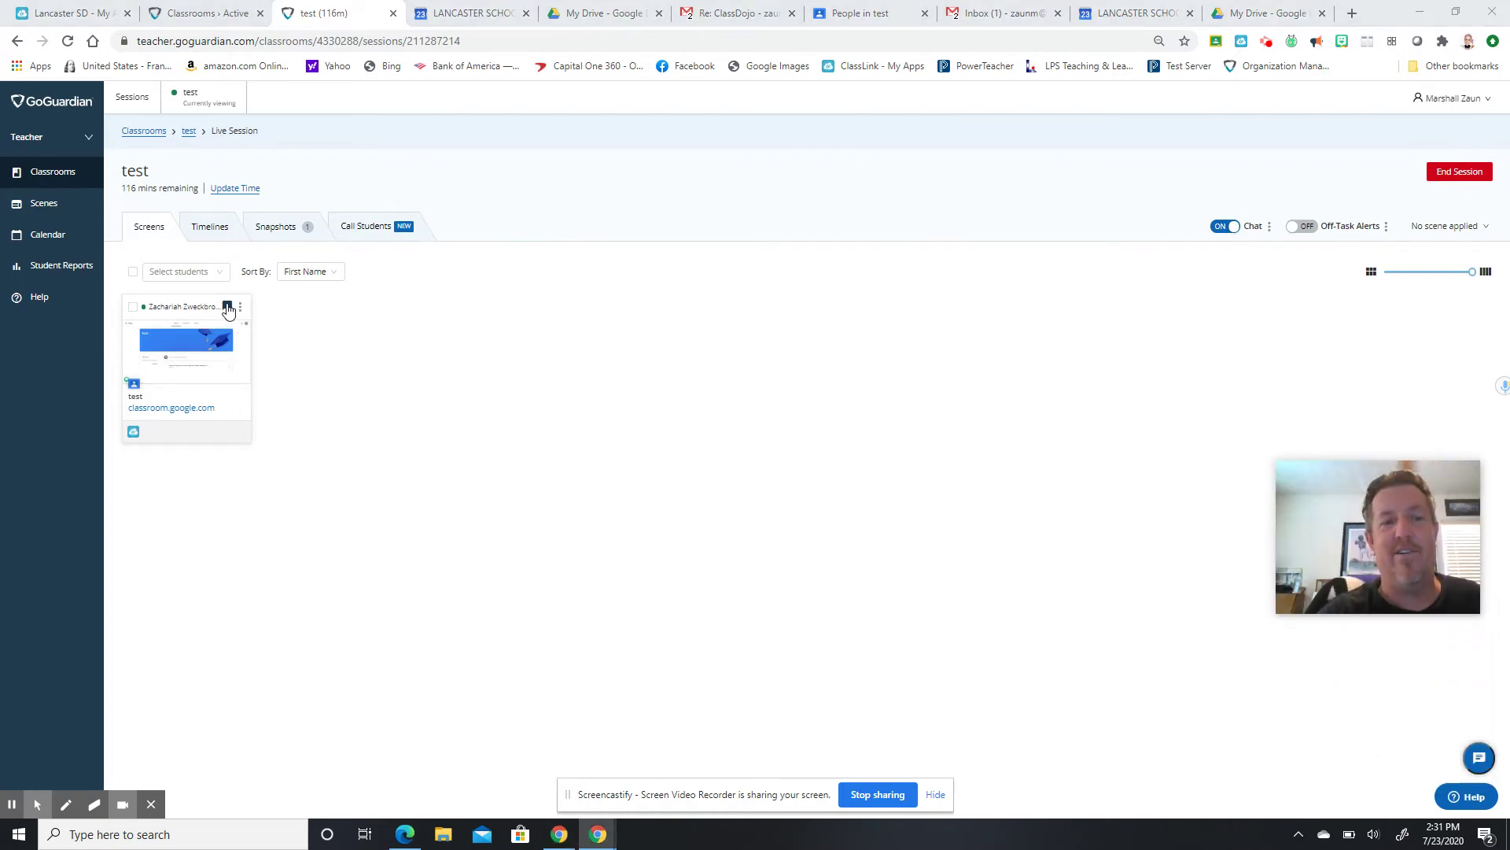
pyautogui.click(1479, 758)
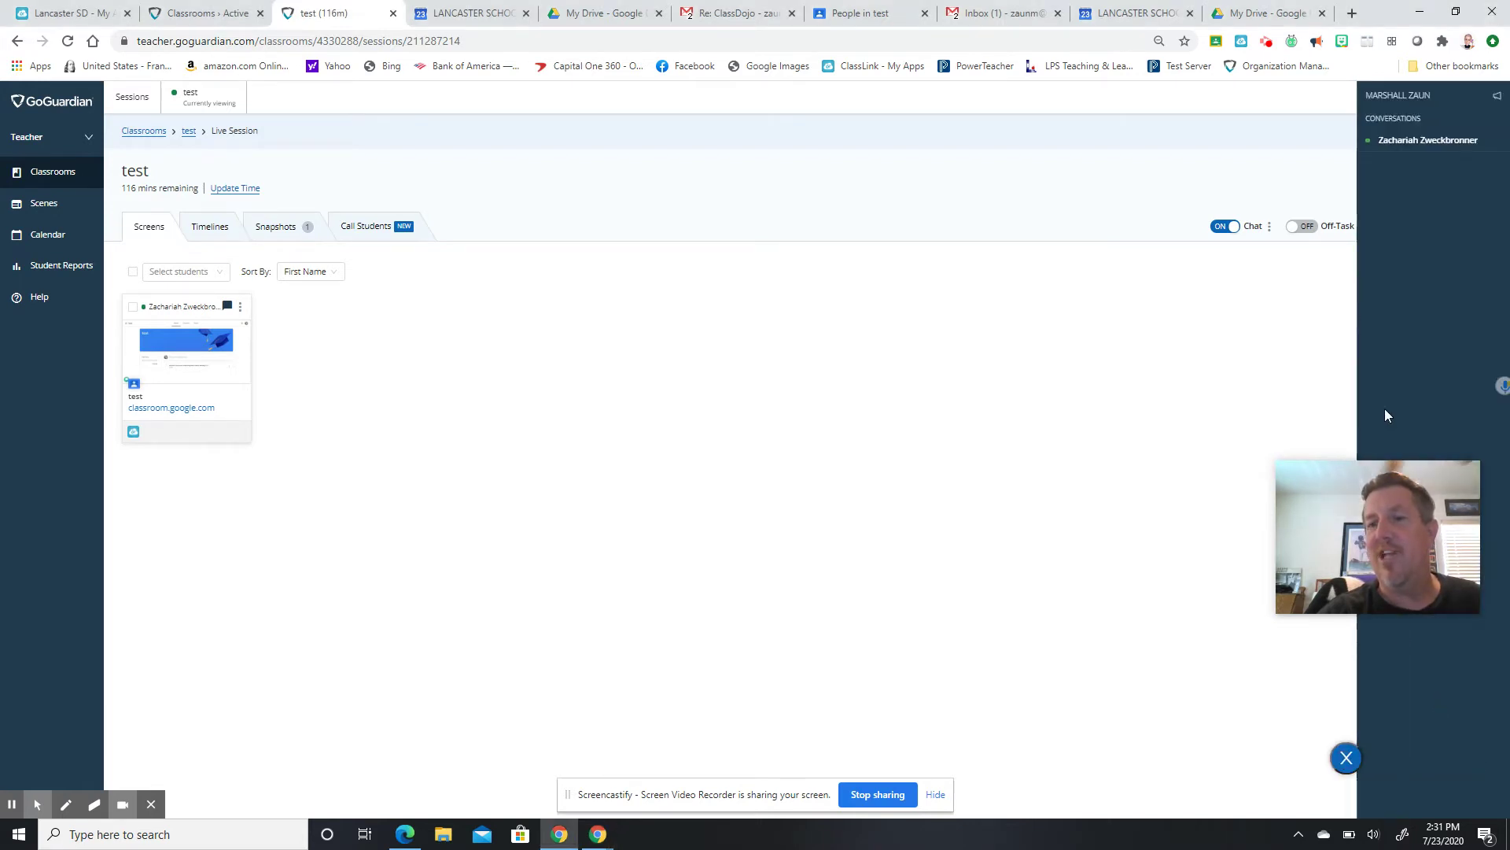
pyautogui.click(1436, 145)
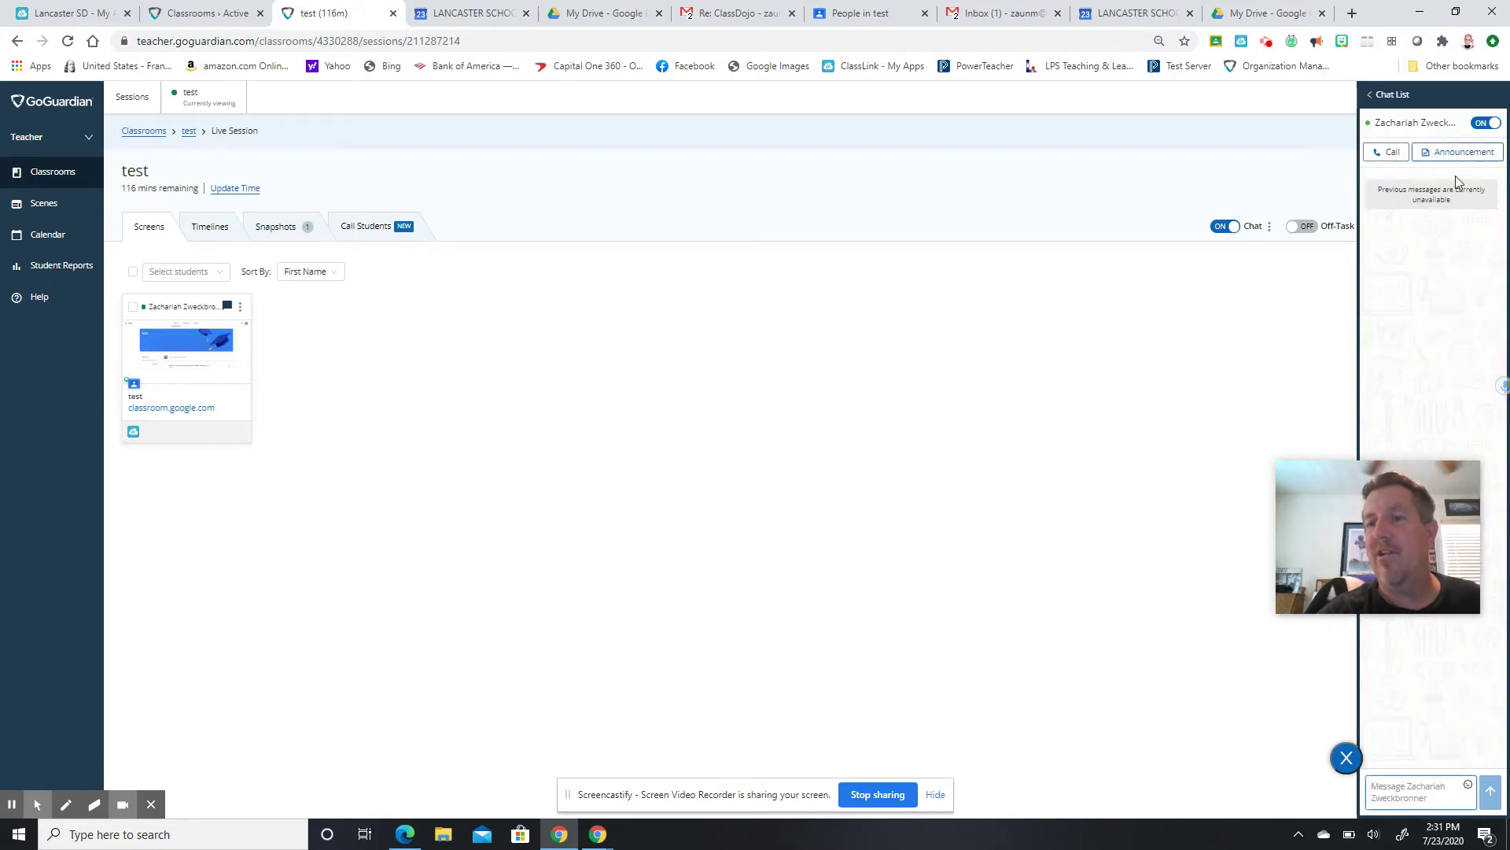
# Send the student the chat message "Hey you are supposed to be writing a story" and turn chat off.
pyautogui.click(1391, 789)
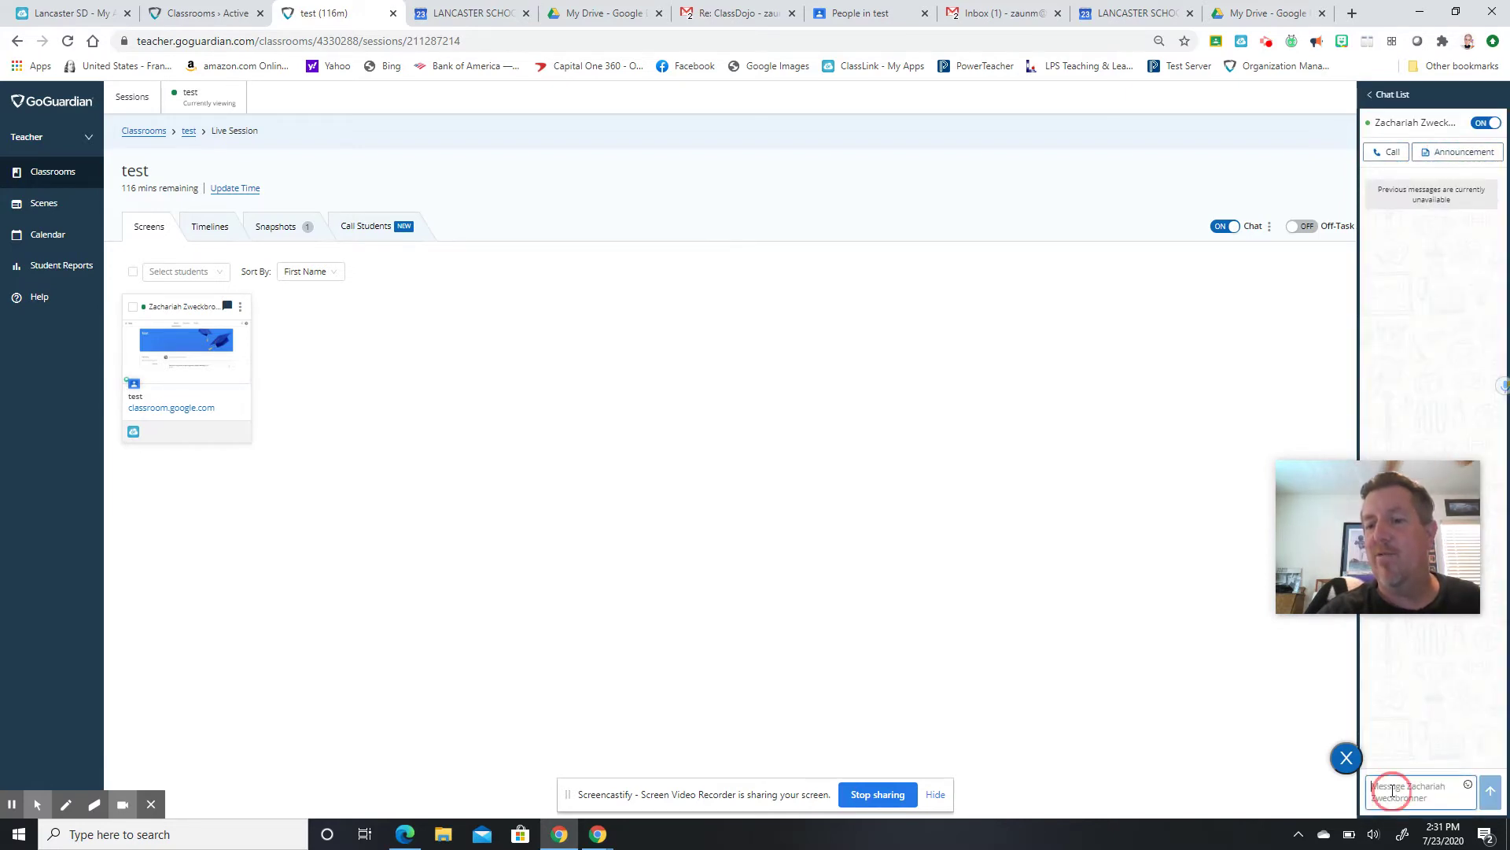
pyautogui.write('Hey')
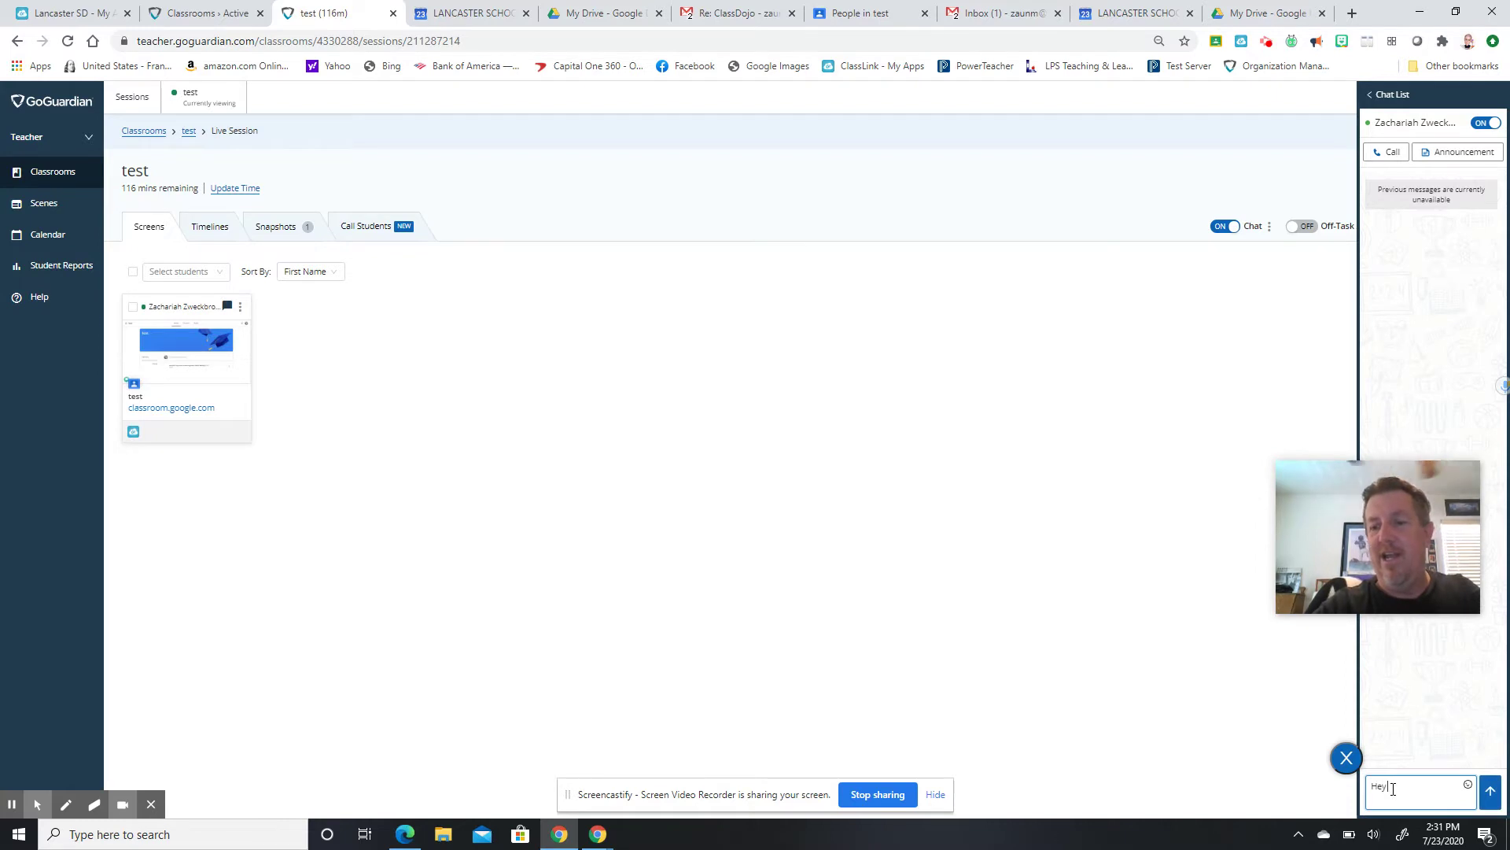
pyautogui.write(' you are supp')
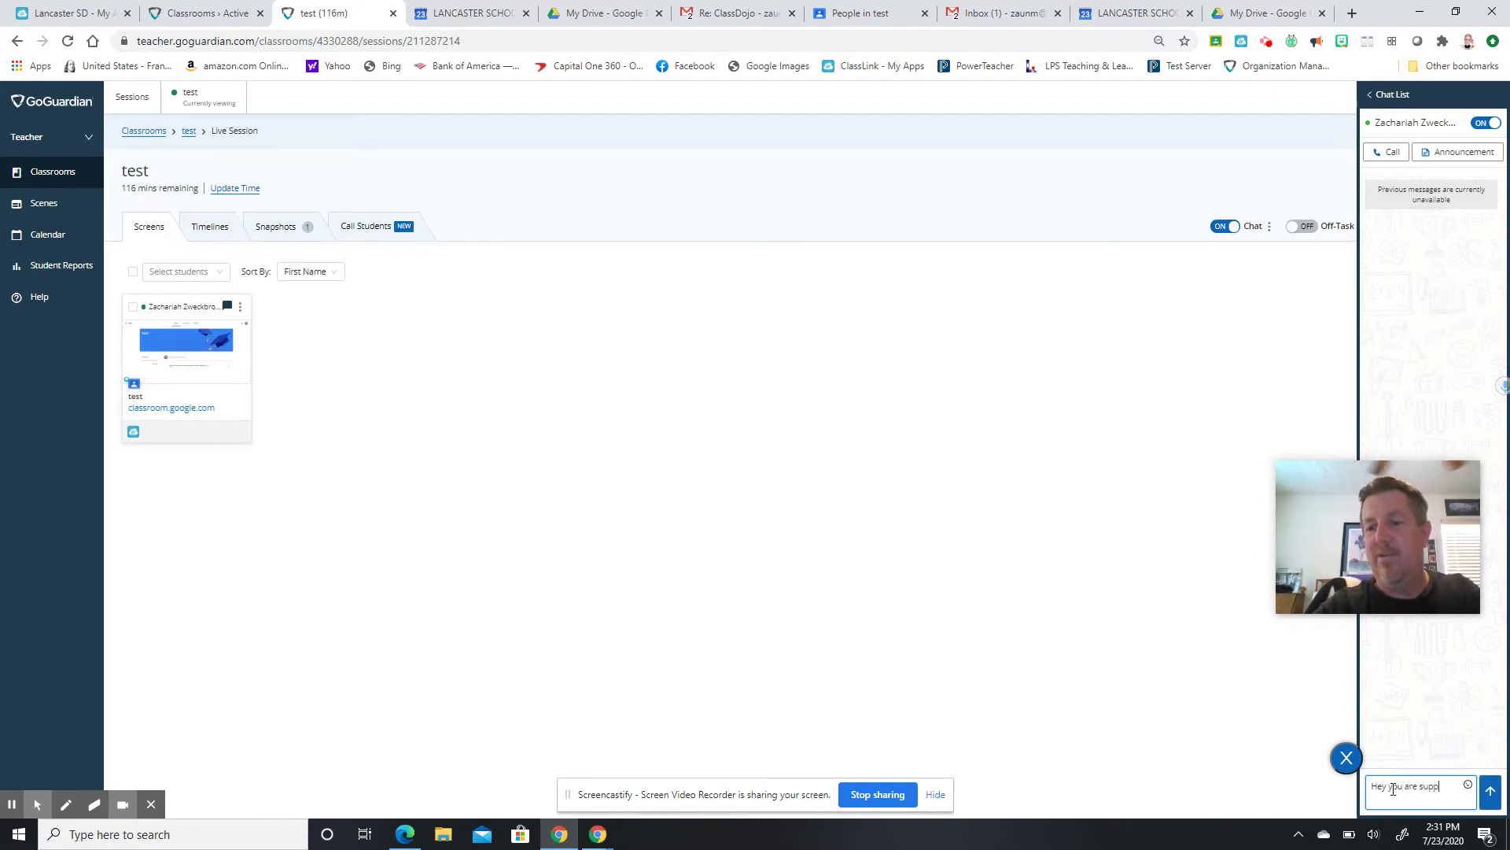
pyautogui.write('osed to be')
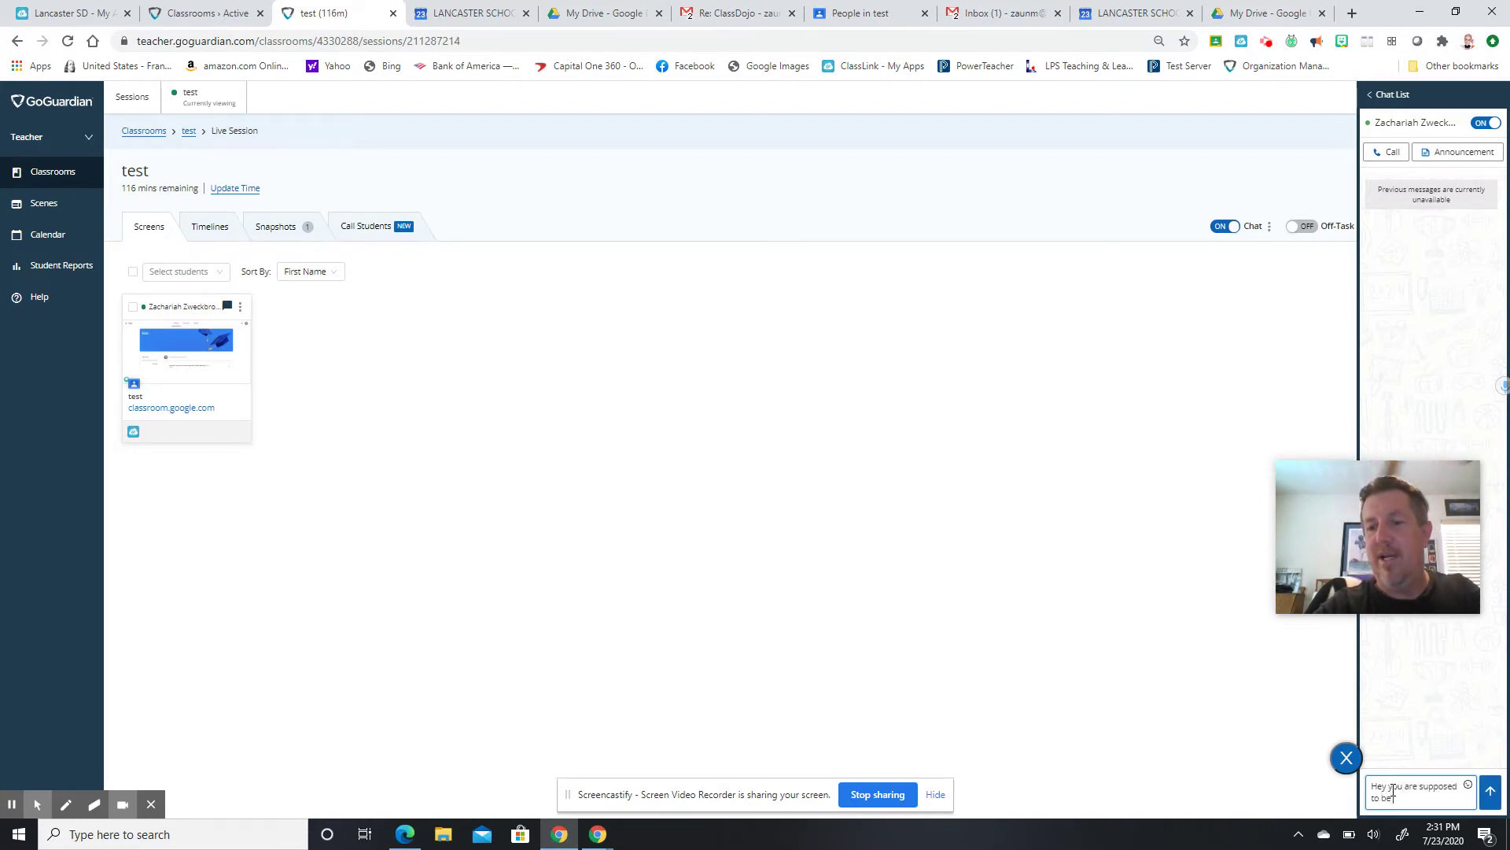
pyautogui.write(' writing a story')
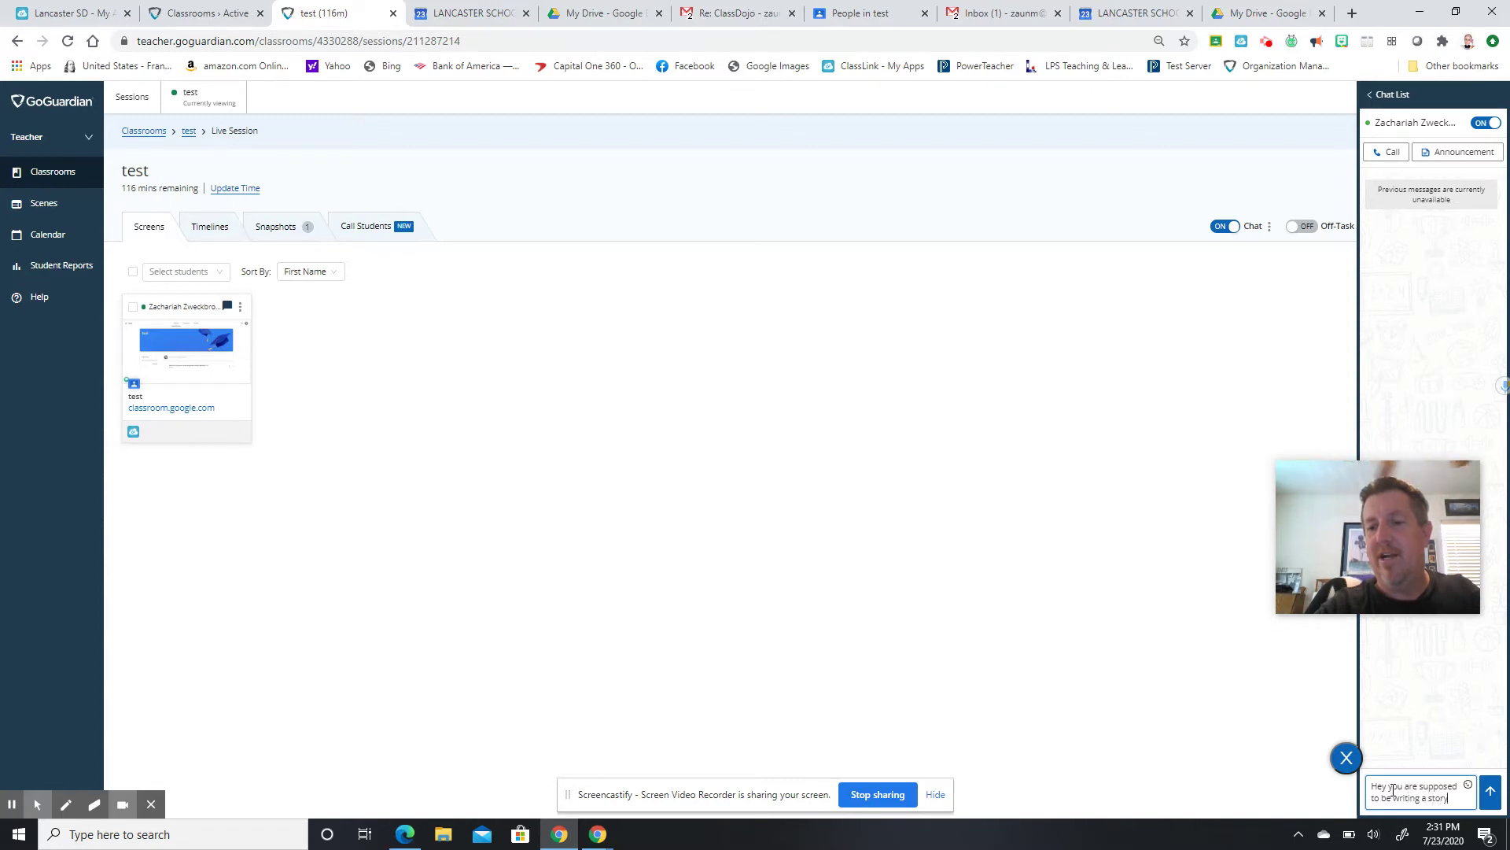
pyautogui.press('Return')
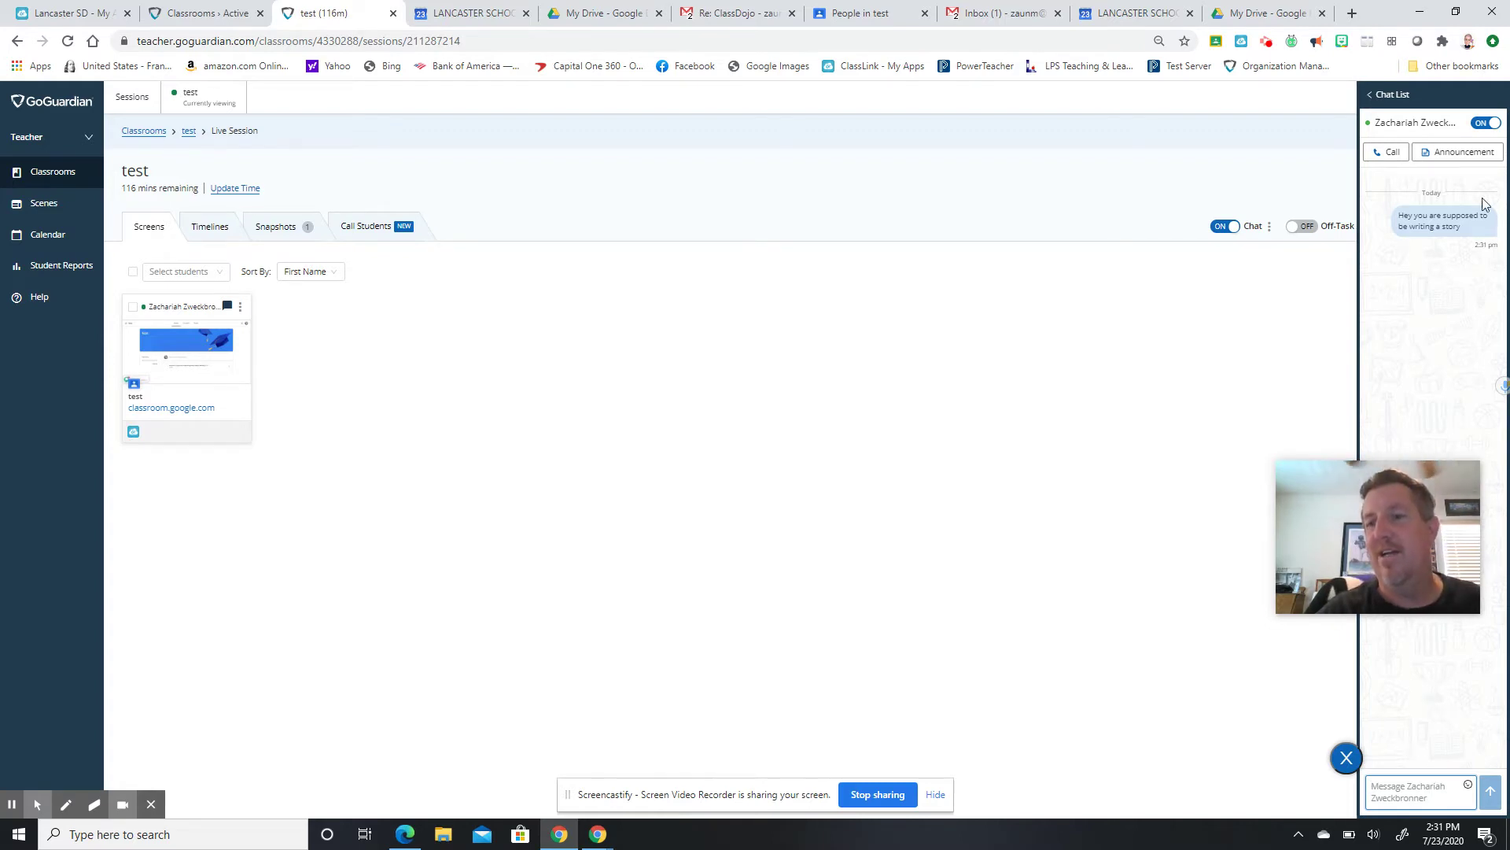
pyautogui.click(1479, 124)
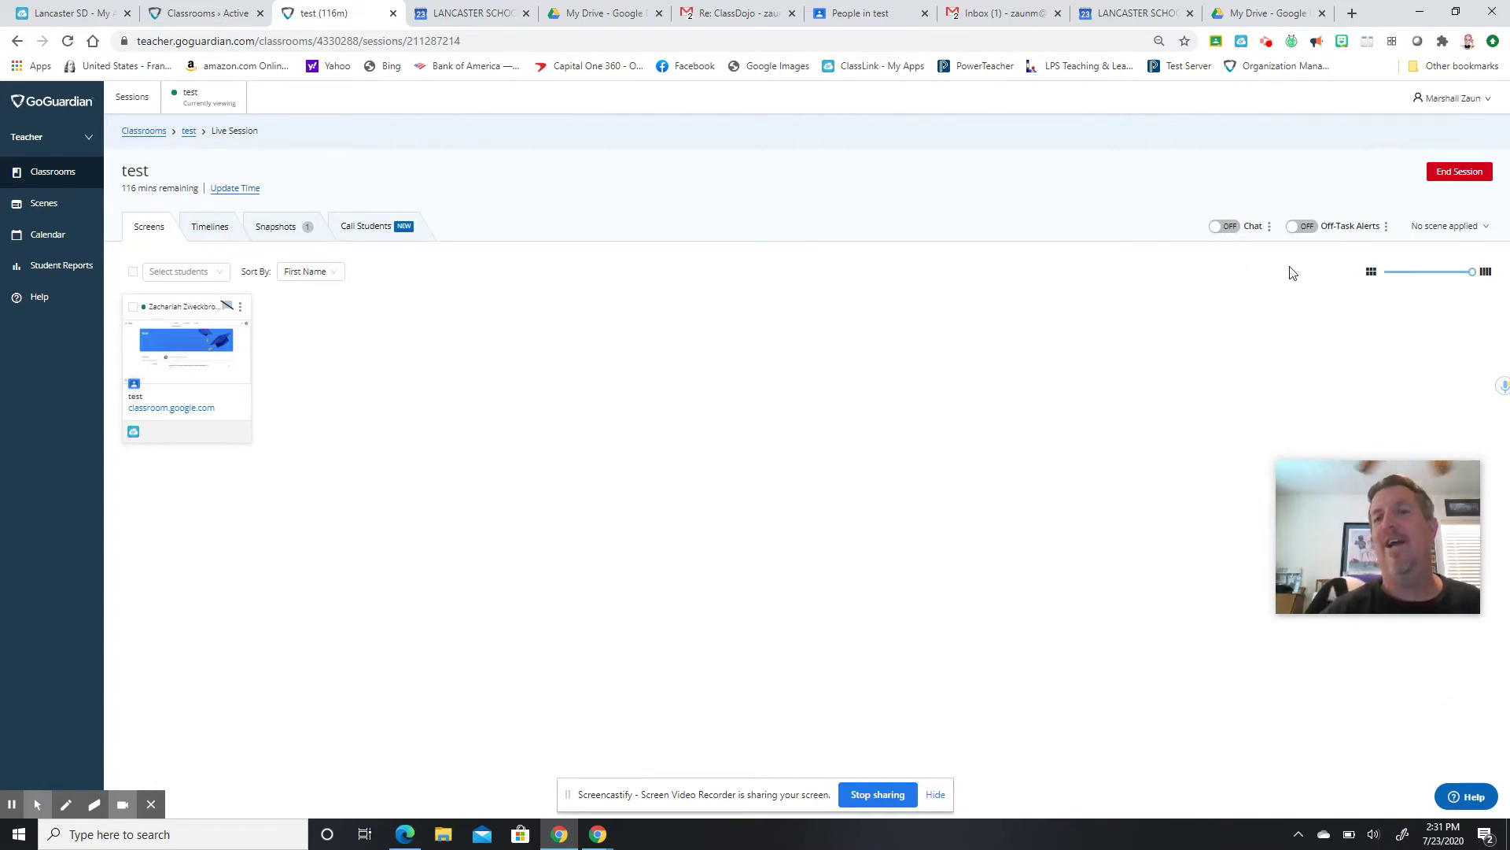
# Turn on off-task alerts with the class subject English, trying Lenient sensitivity and settling on Moderate.
pyautogui.click(1302, 227)
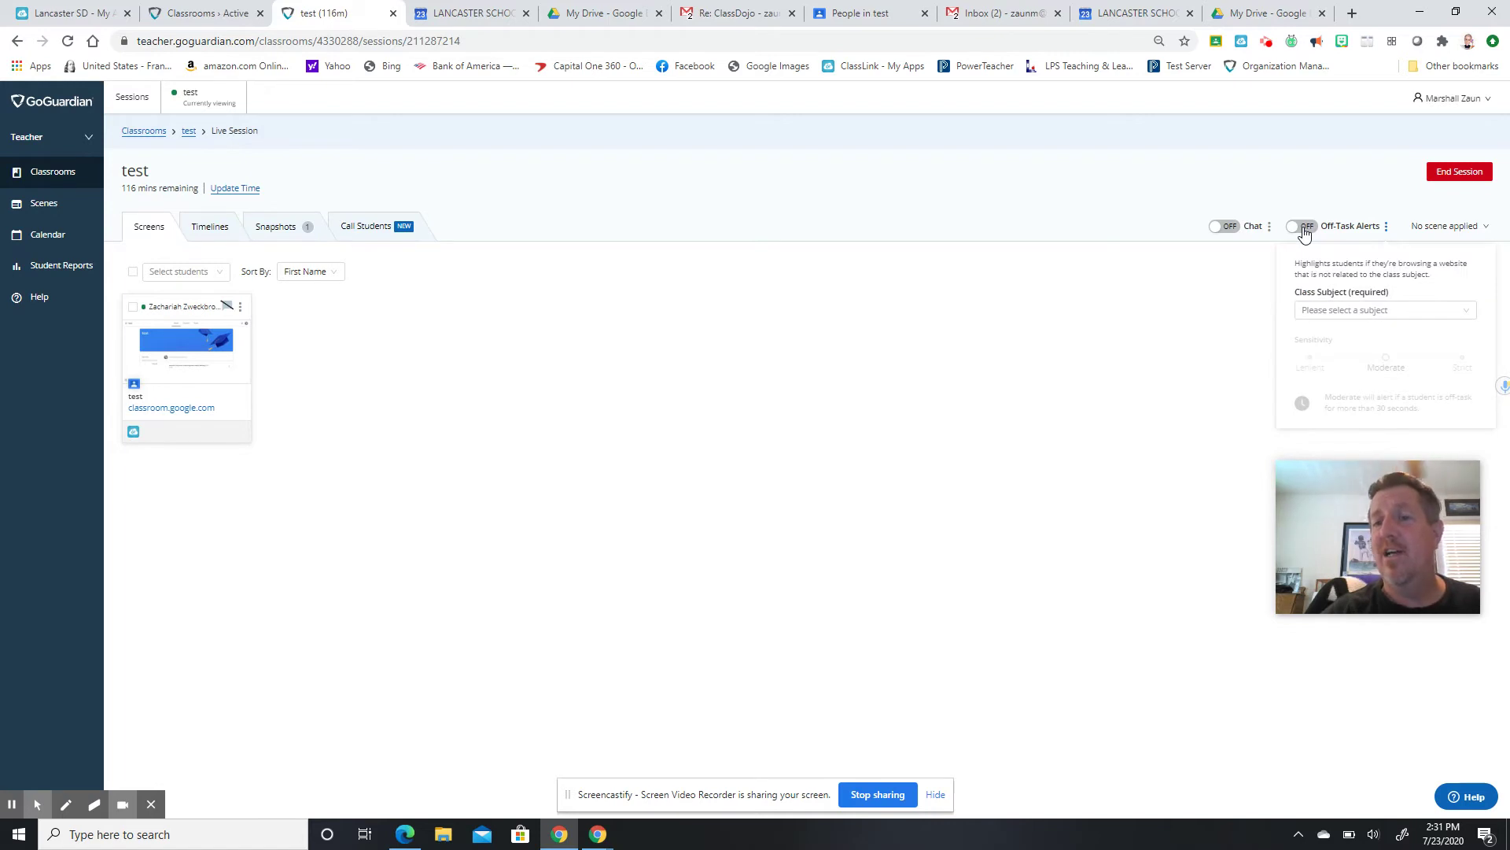
pyautogui.click(1325, 316)
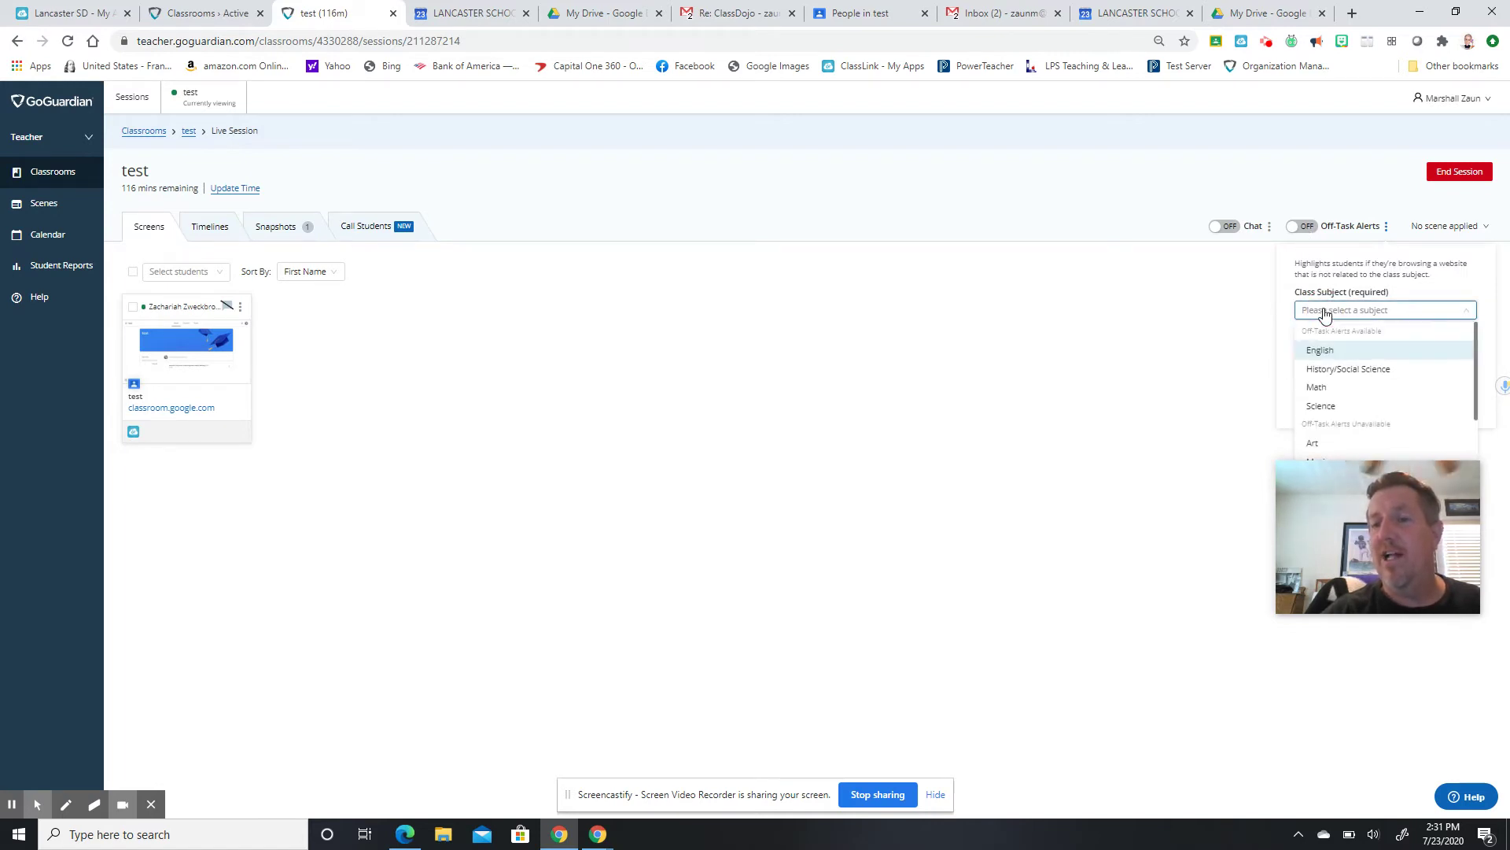
pyautogui.click(1384, 312)
pyautogui.click(1364, 312)
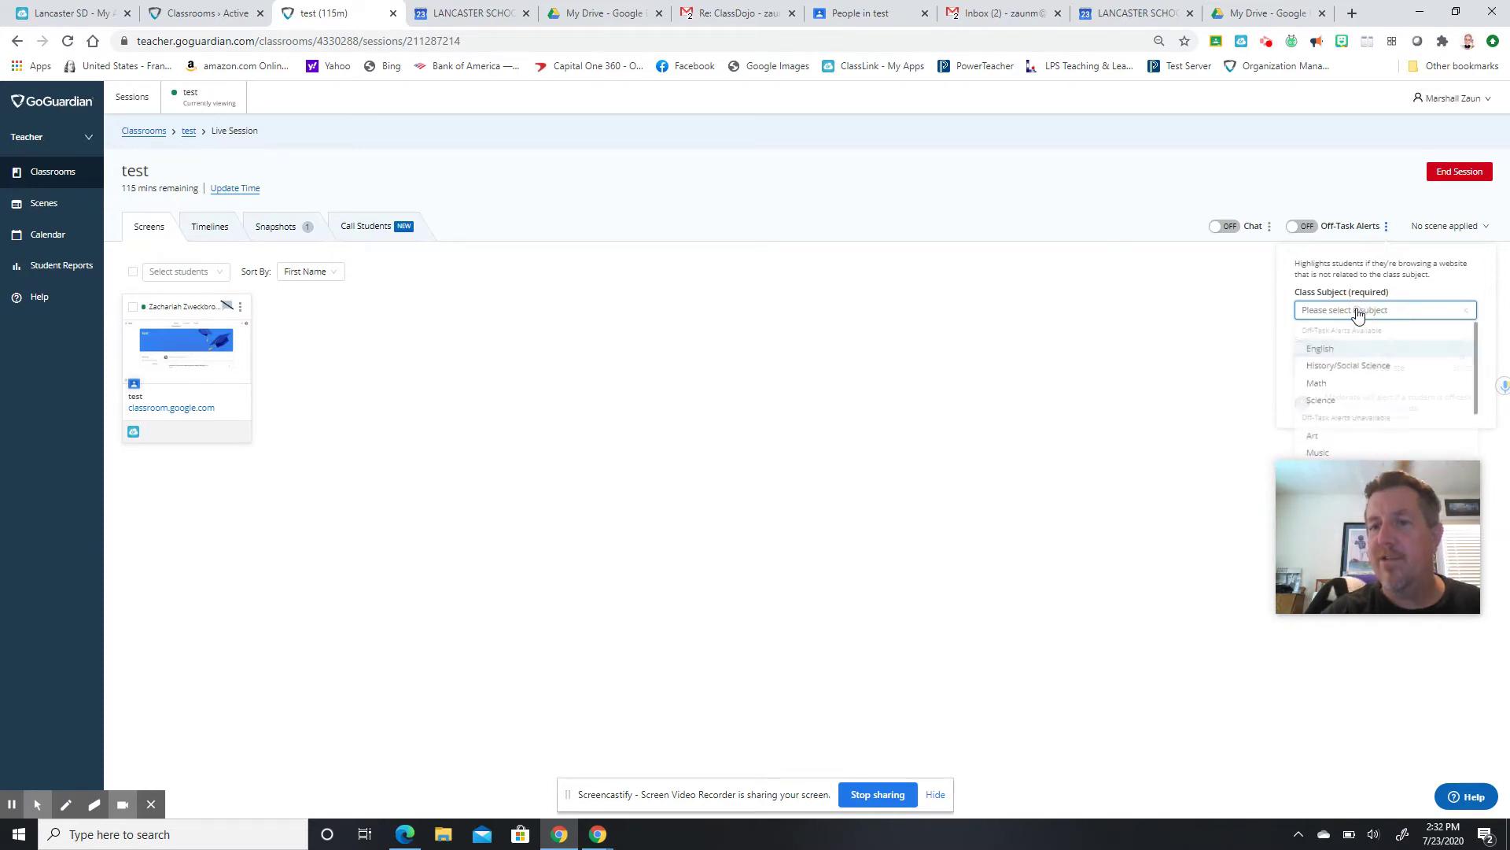
pyautogui.click(1329, 356)
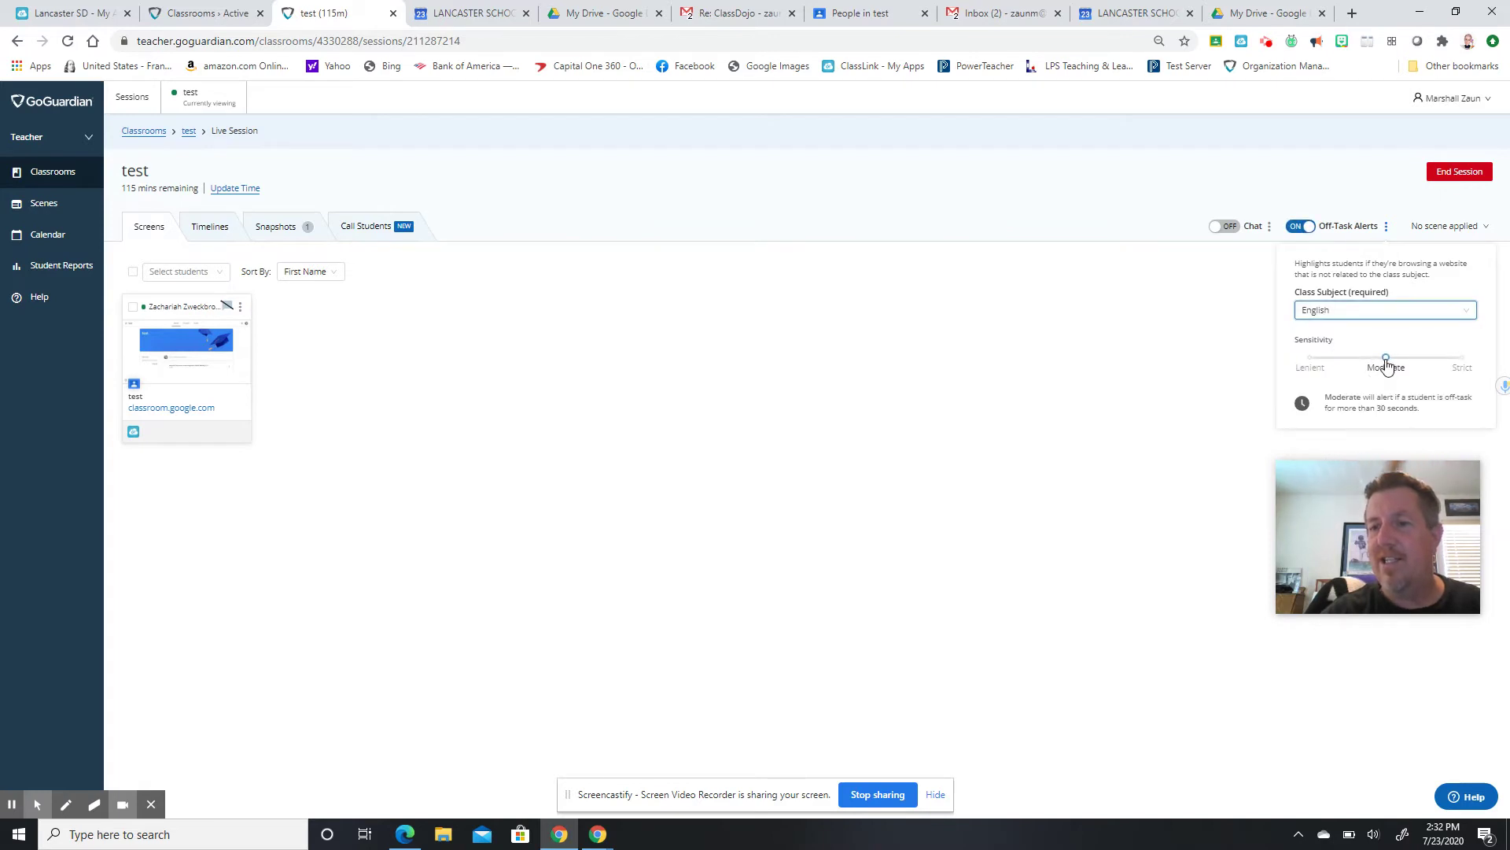
pyautogui.moveTo(1387, 366); pyautogui.dragTo(1342, 369)
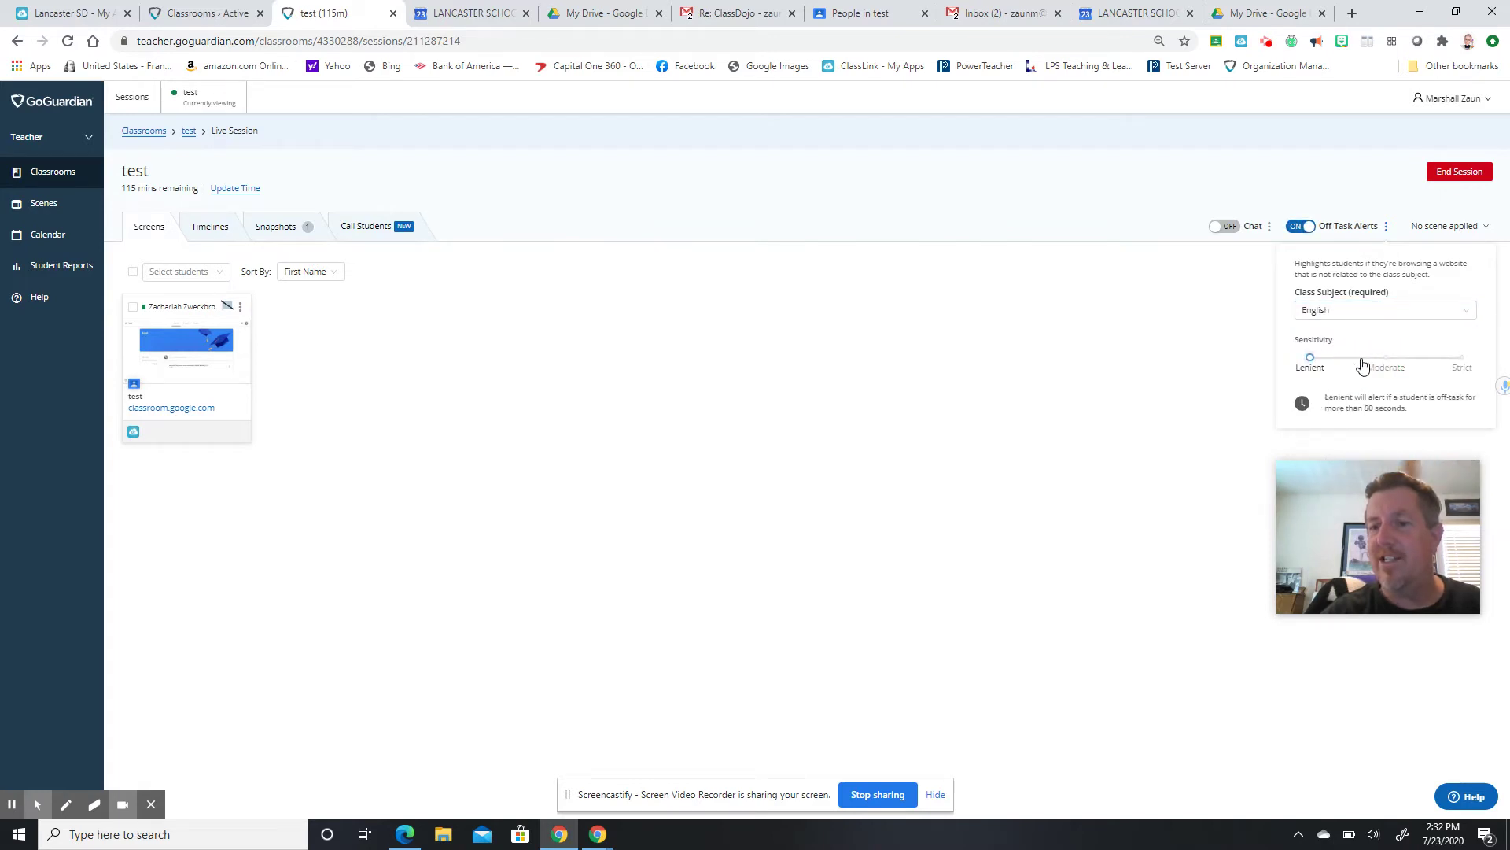
pyautogui.click(1376, 359)
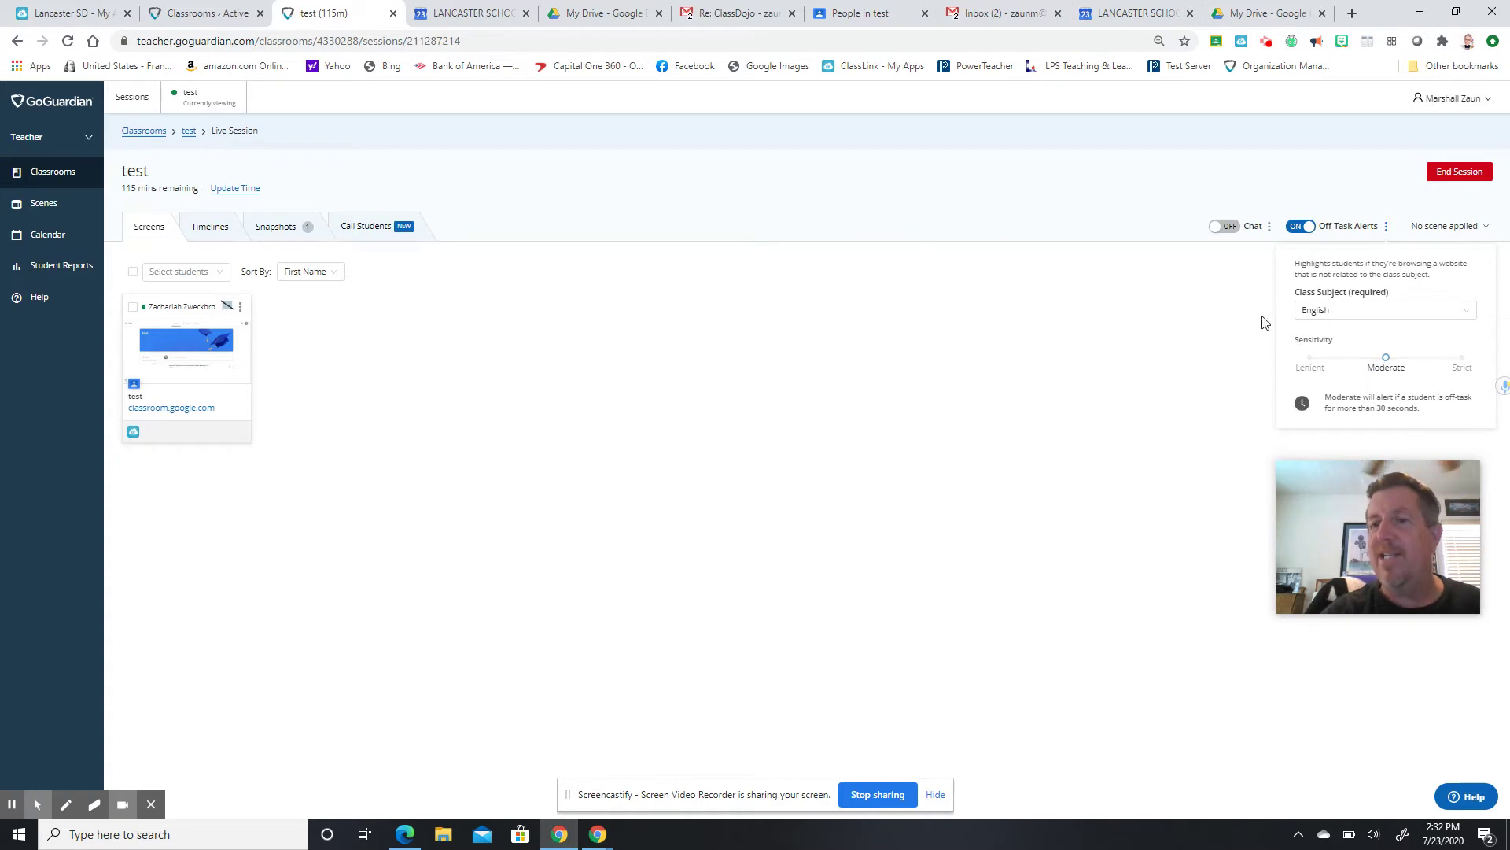
pyautogui.click(1128, 329)
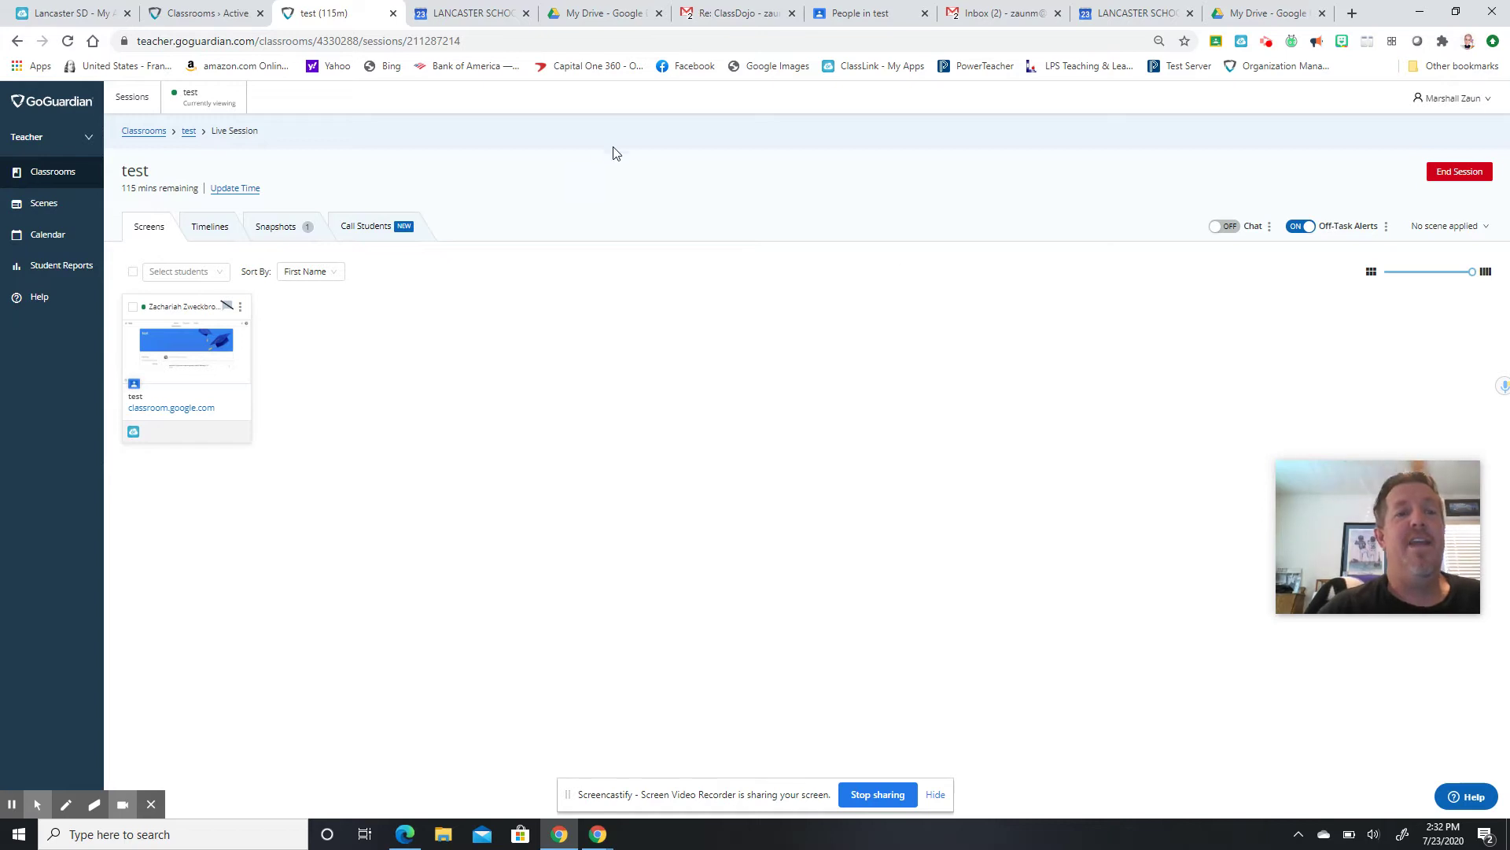
# Add a new scene and name it "Test".
pyautogui.click(43, 205)
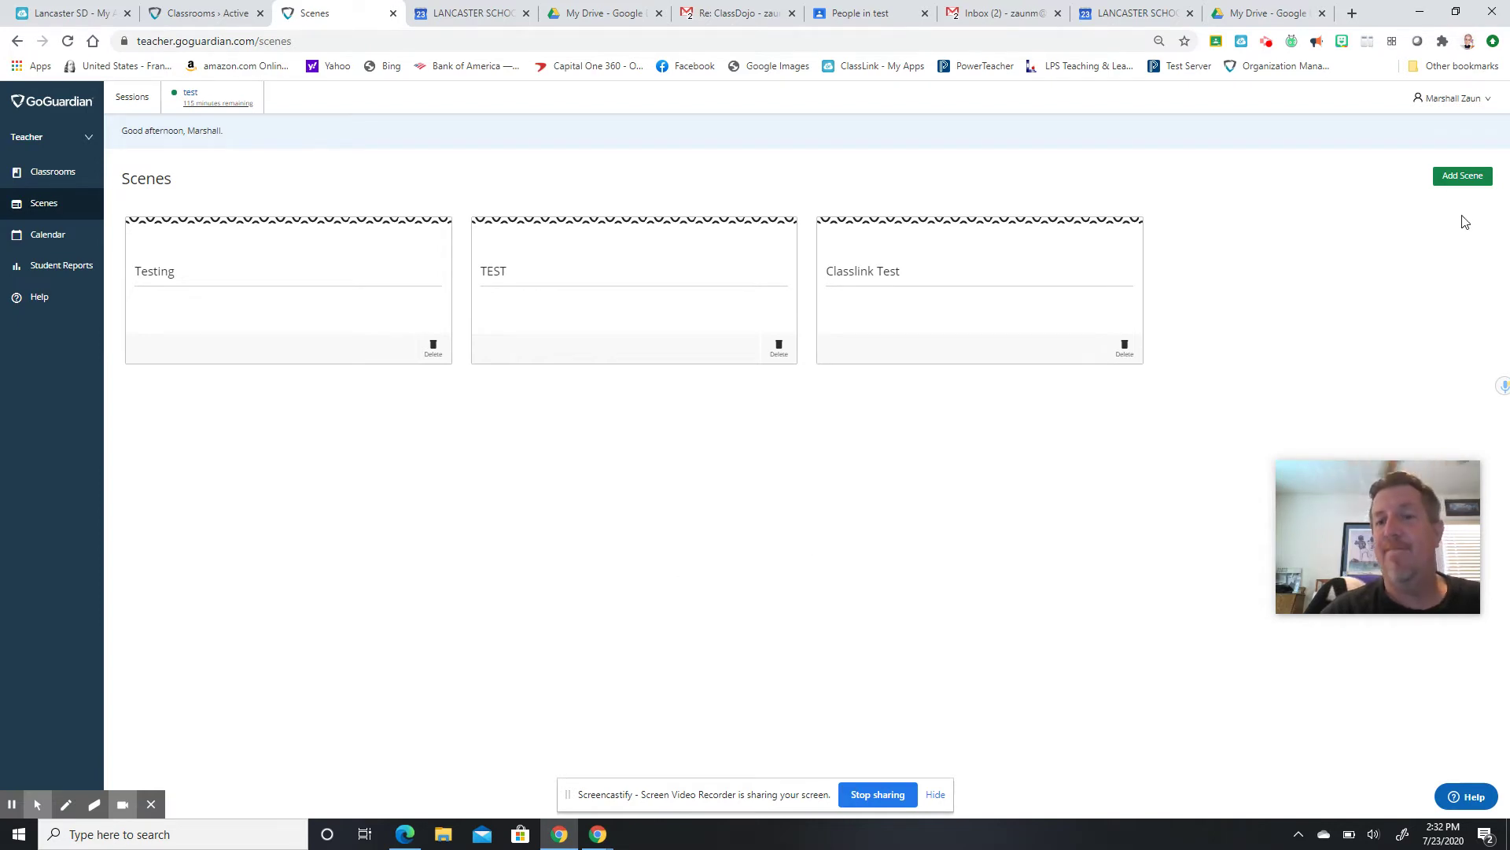
pyautogui.click(1465, 177)
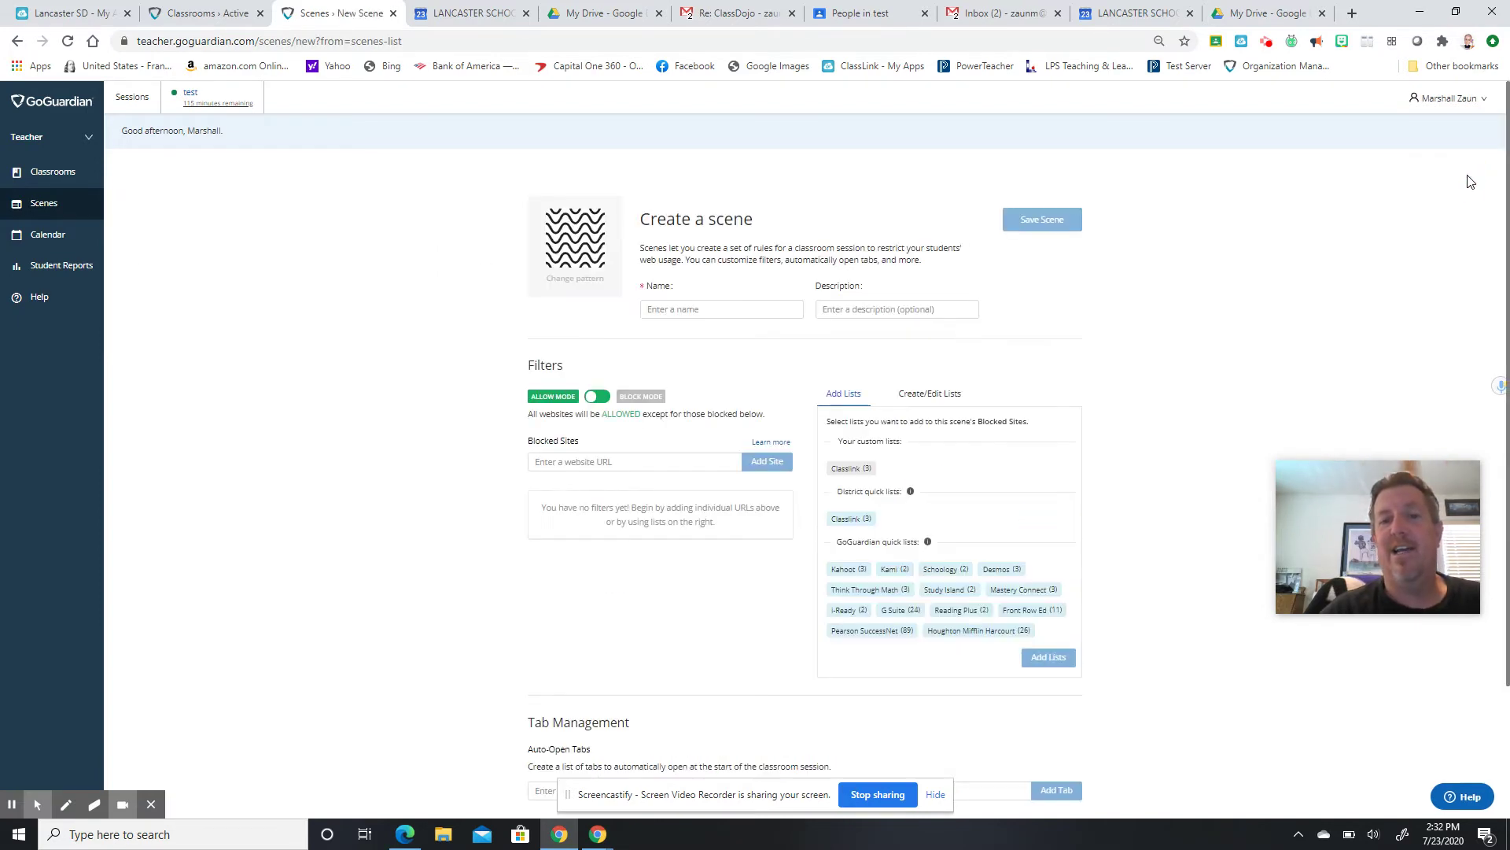
pyautogui.click(700, 310)
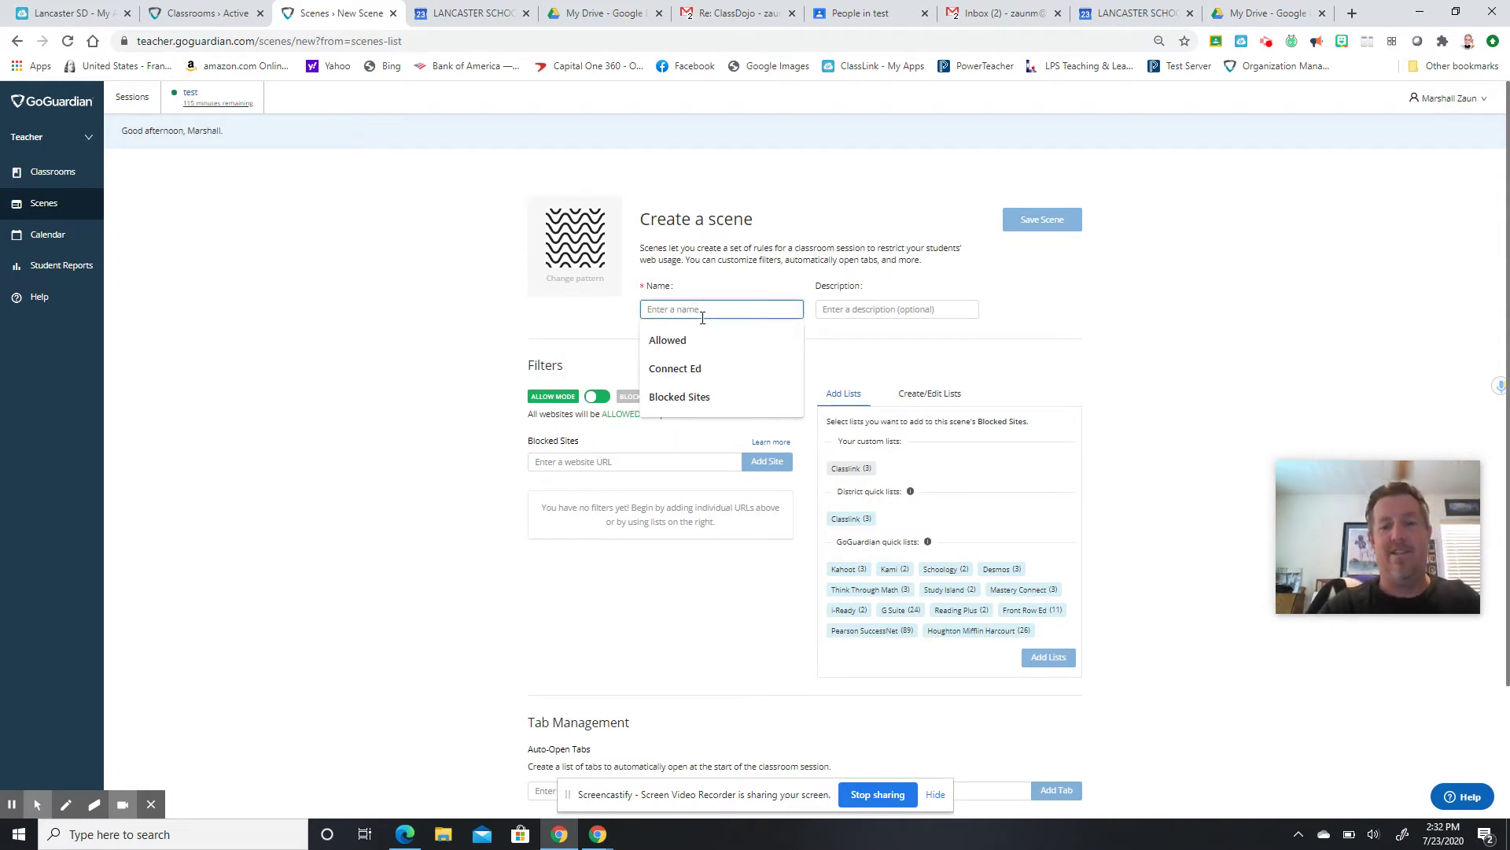
pyautogui.write('Test')
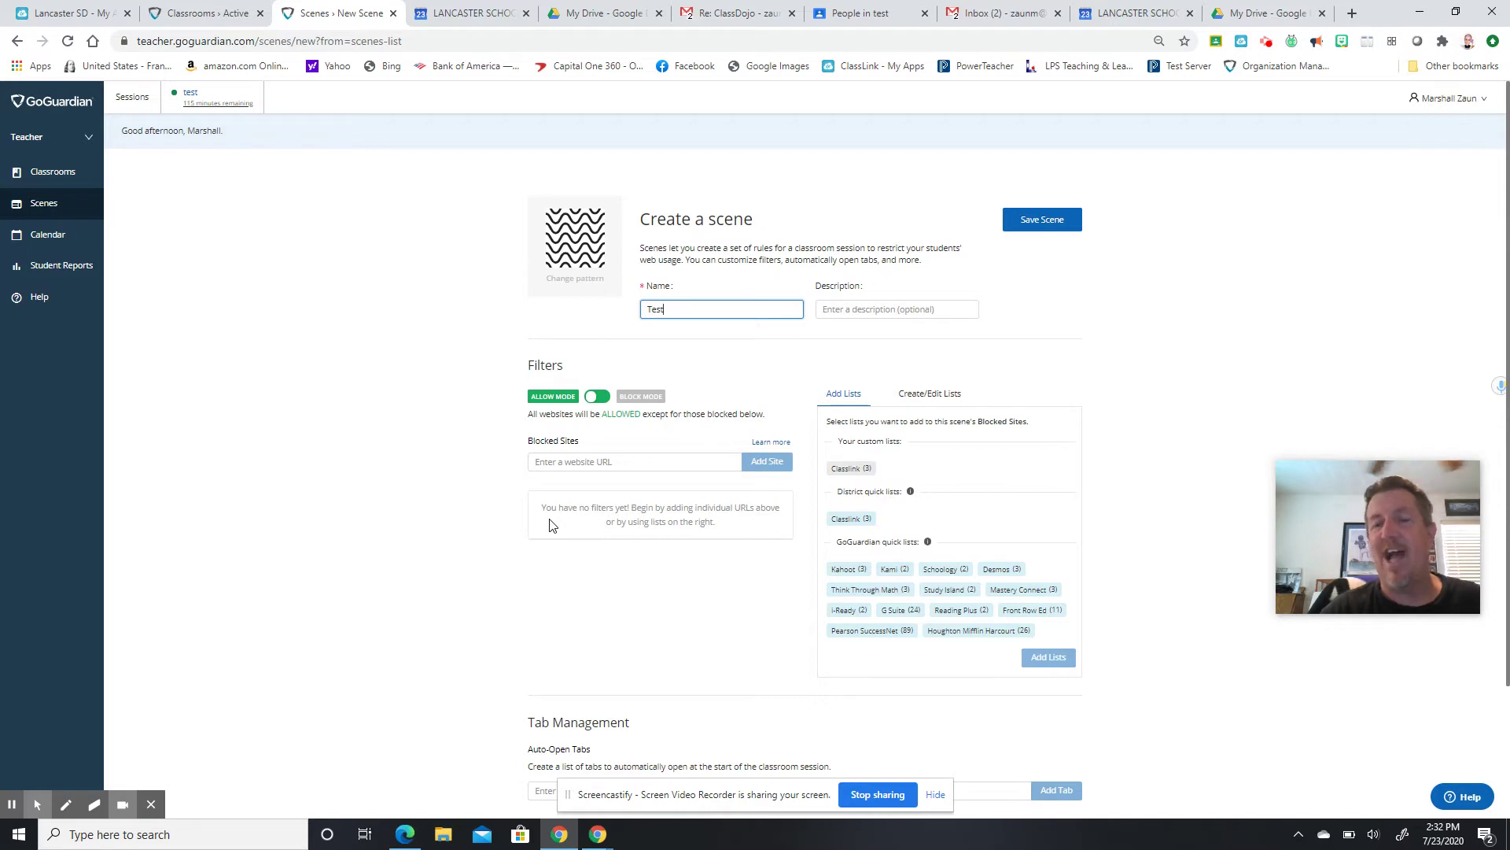
# Add slither.io to the scene's blocked sites.
pyautogui.click(587, 462)
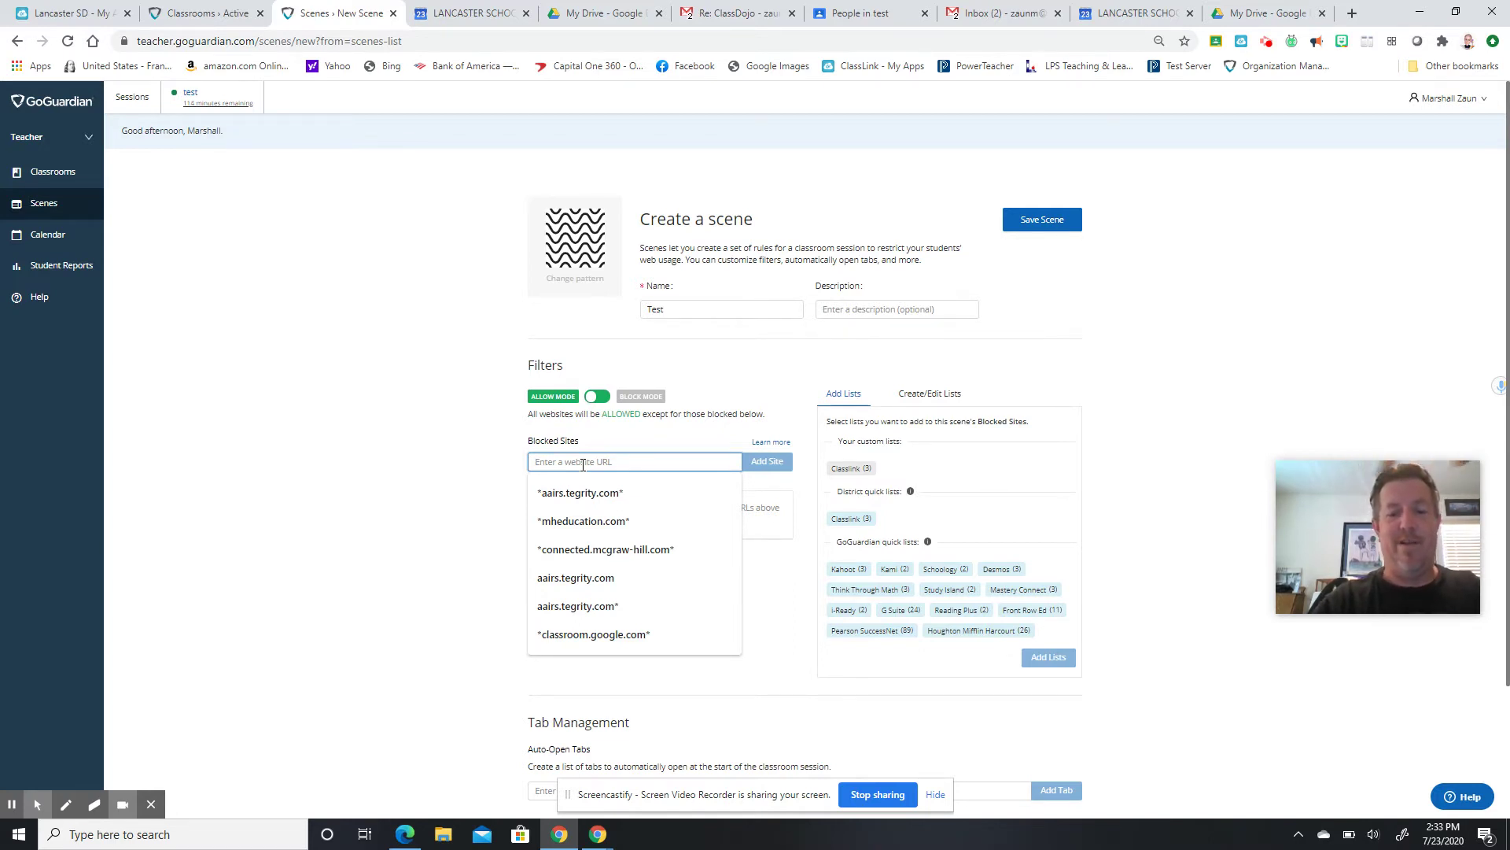
pyautogui.write('*')
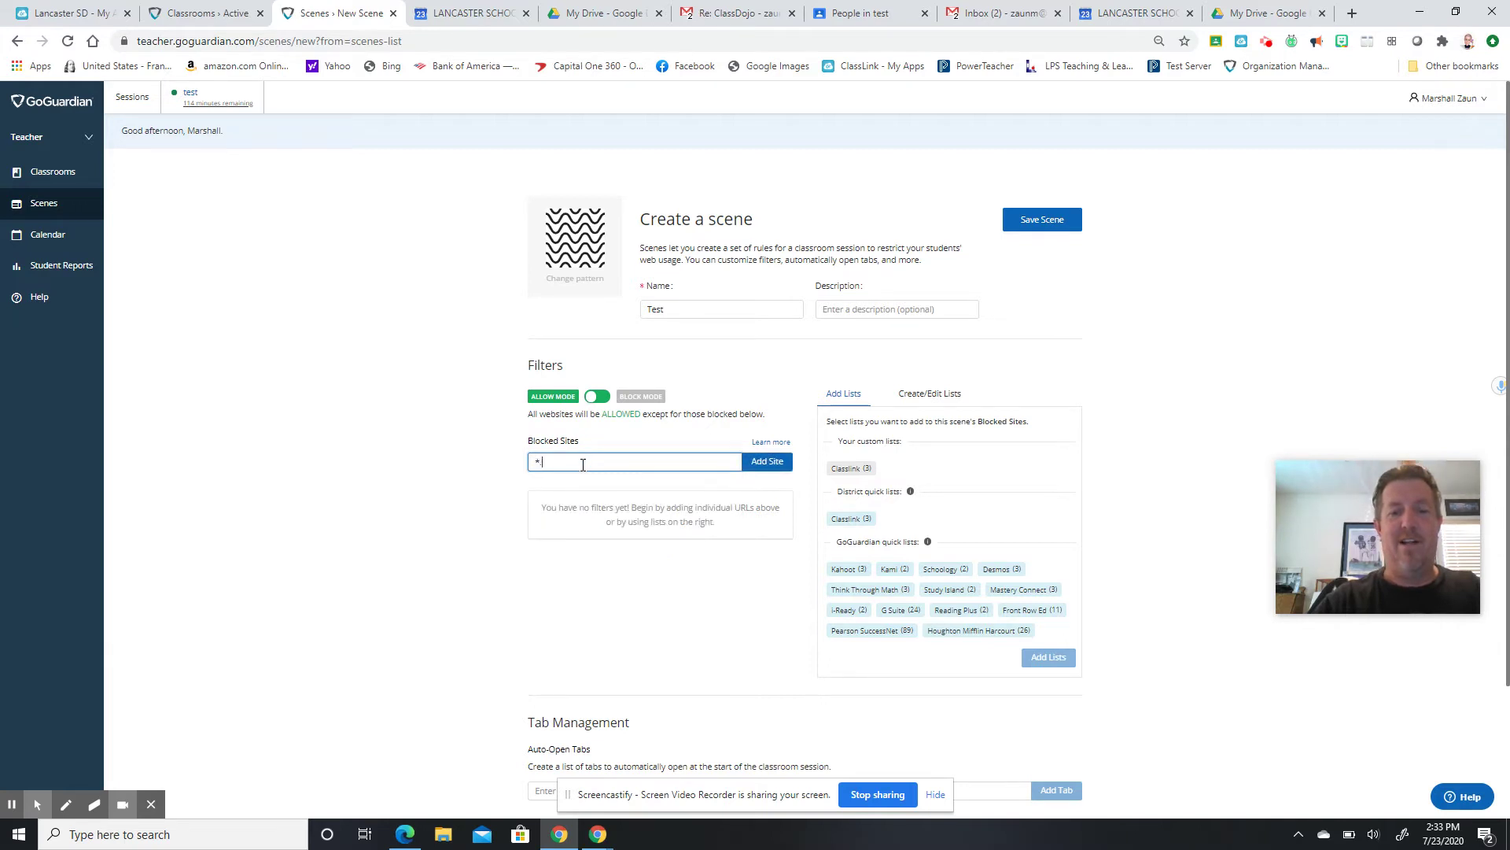
pyautogui.press('BackSpace')
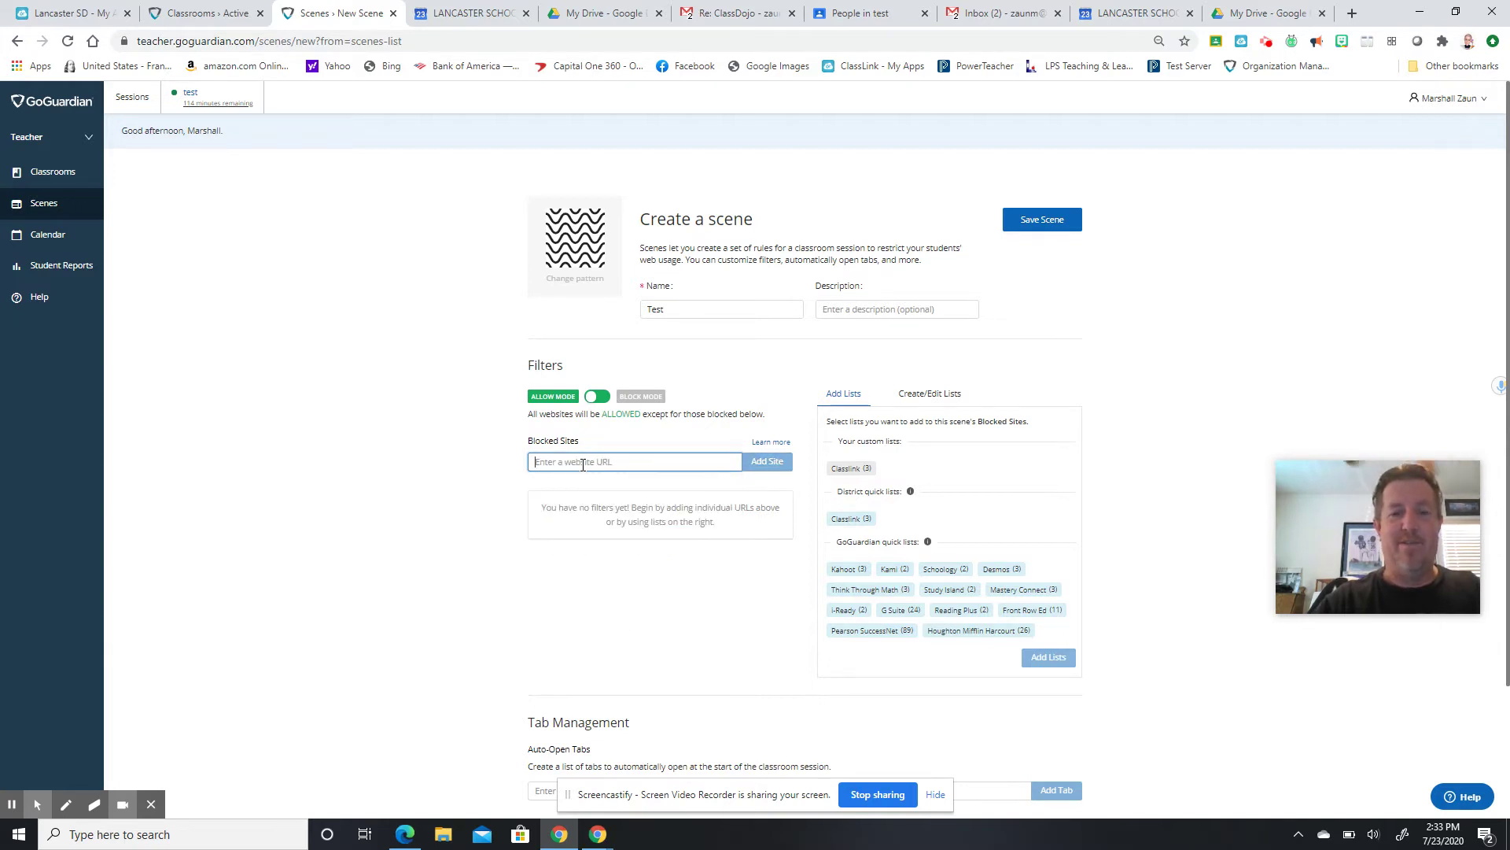
pyautogui.write('slither.io')
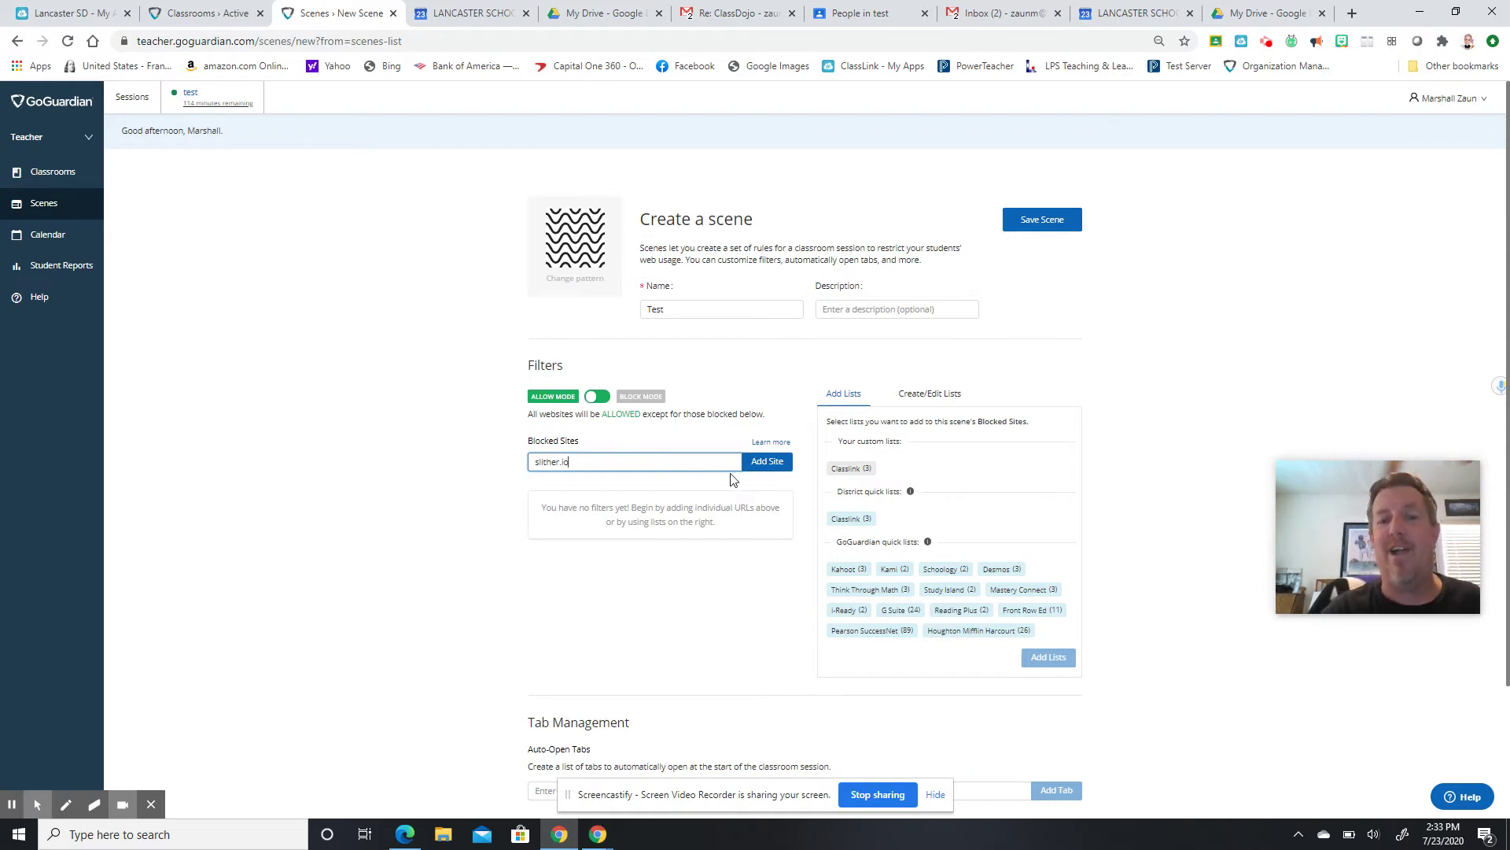
pyautogui.click(759, 470)
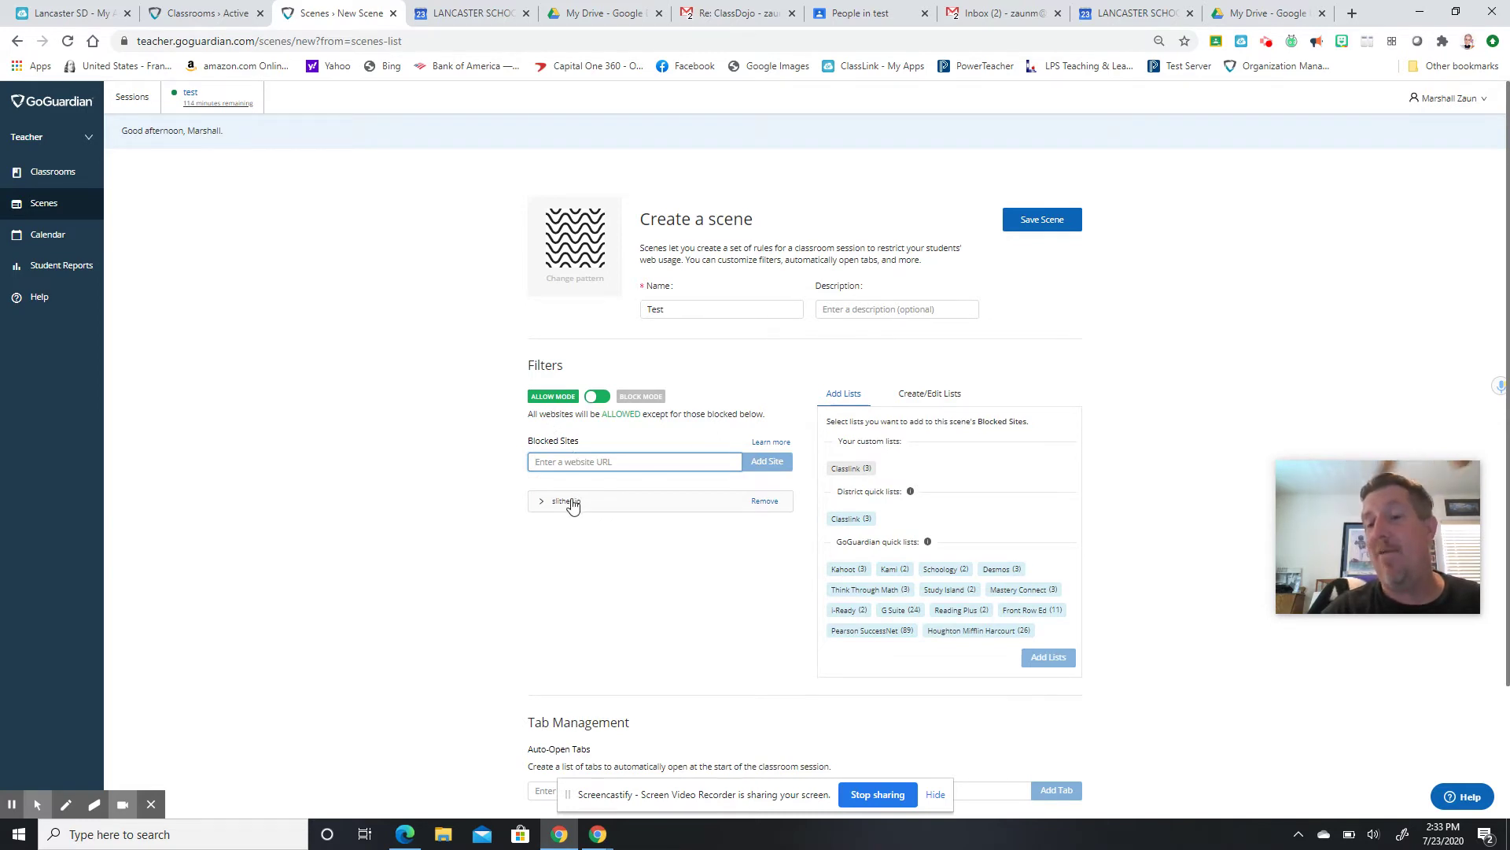
# Block play.google.com in the scene as a second site.
pyautogui.click(587, 466)
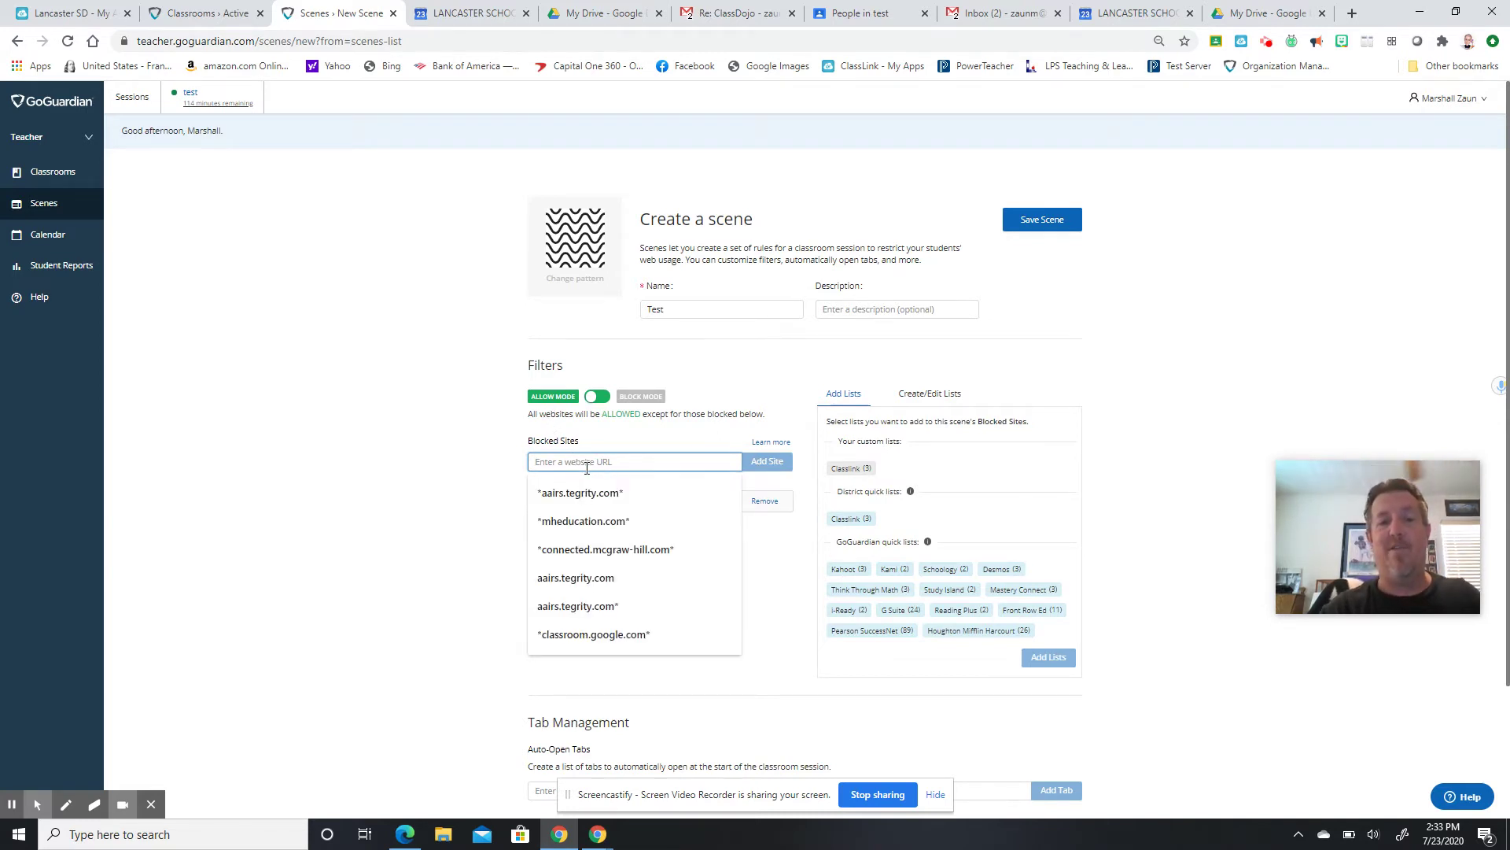
pyautogui.write('play')
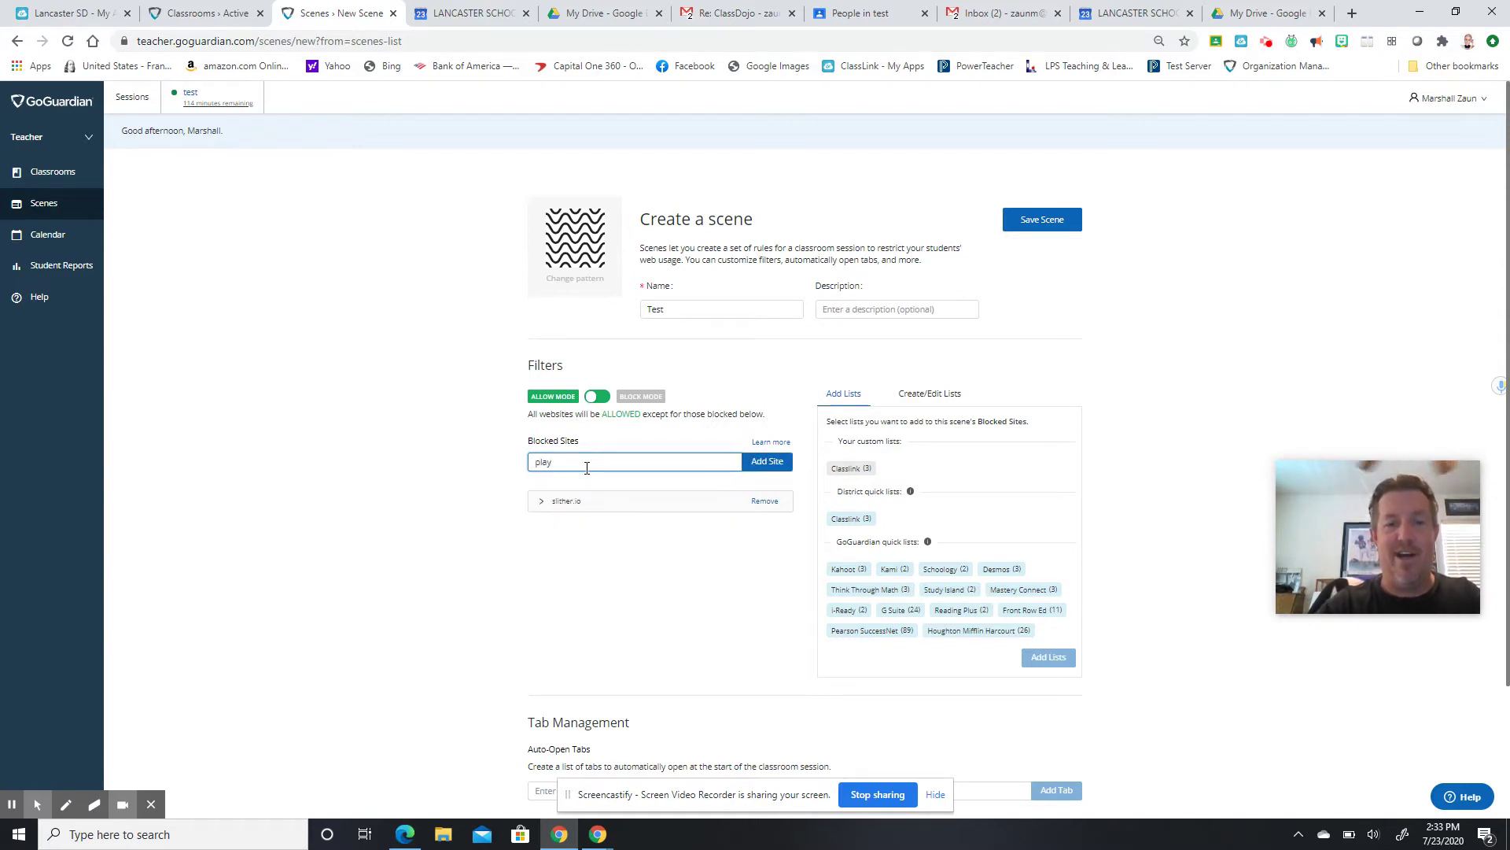
pyautogui.write('.google.com')
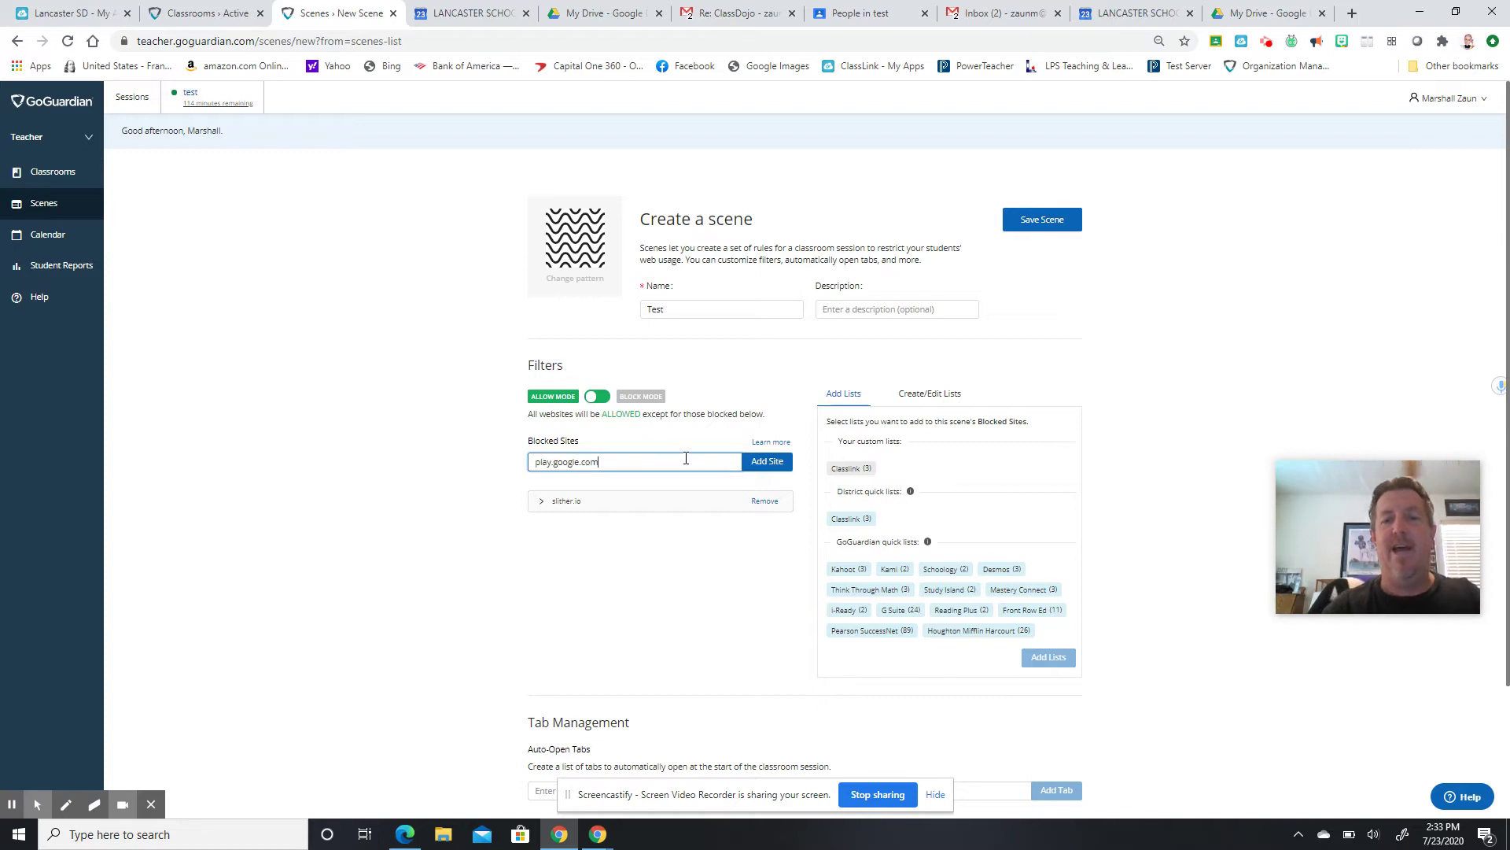
pyautogui.click(768, 468)
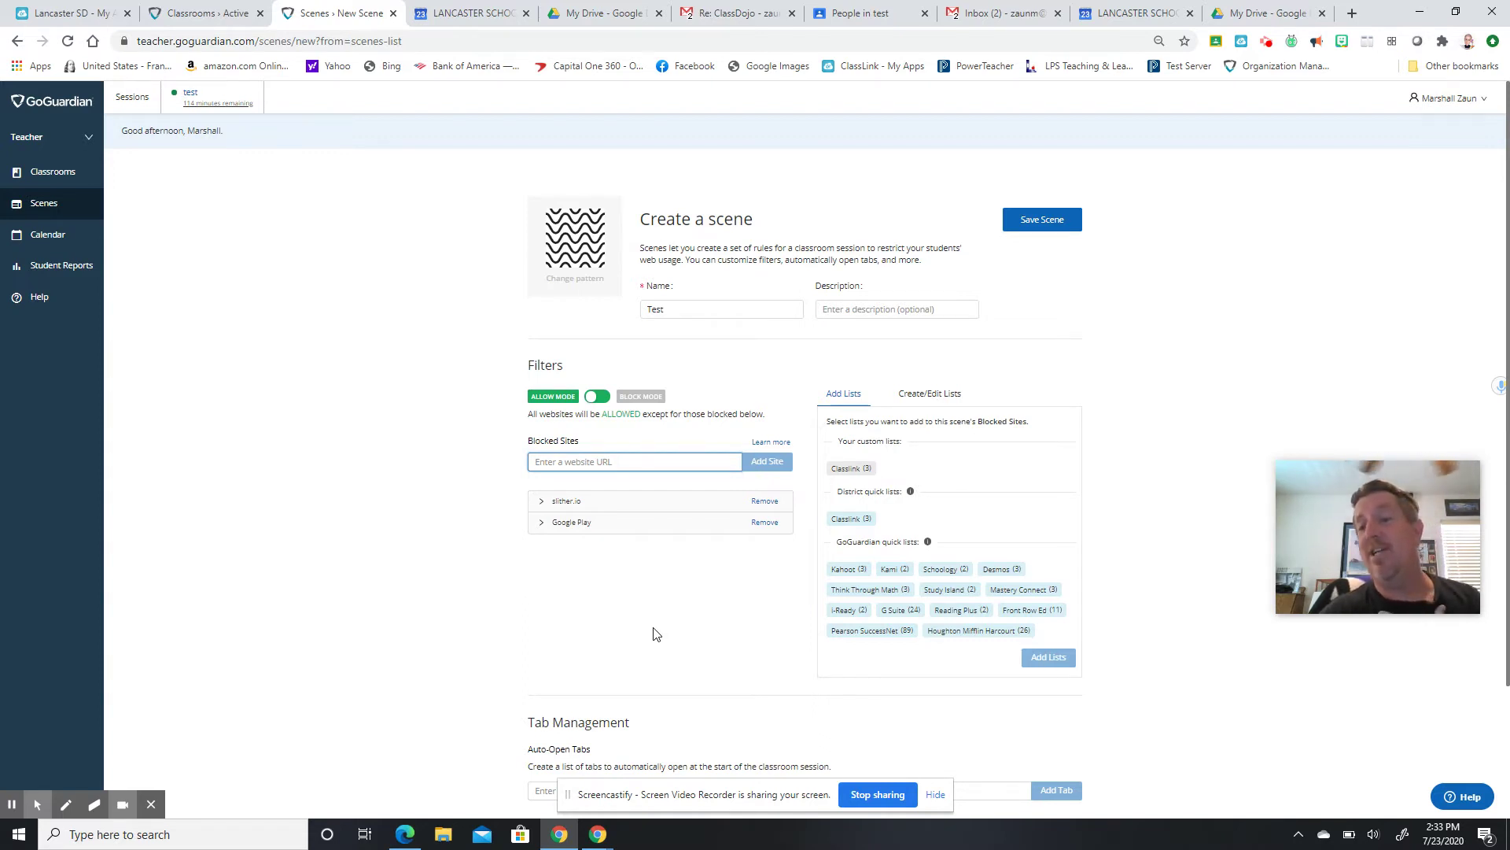
# Remove both blocked sites from the scene and switch the filters to Block Mode.
pyautogui.click(764, 501)
pyautogui.click(764, 501)
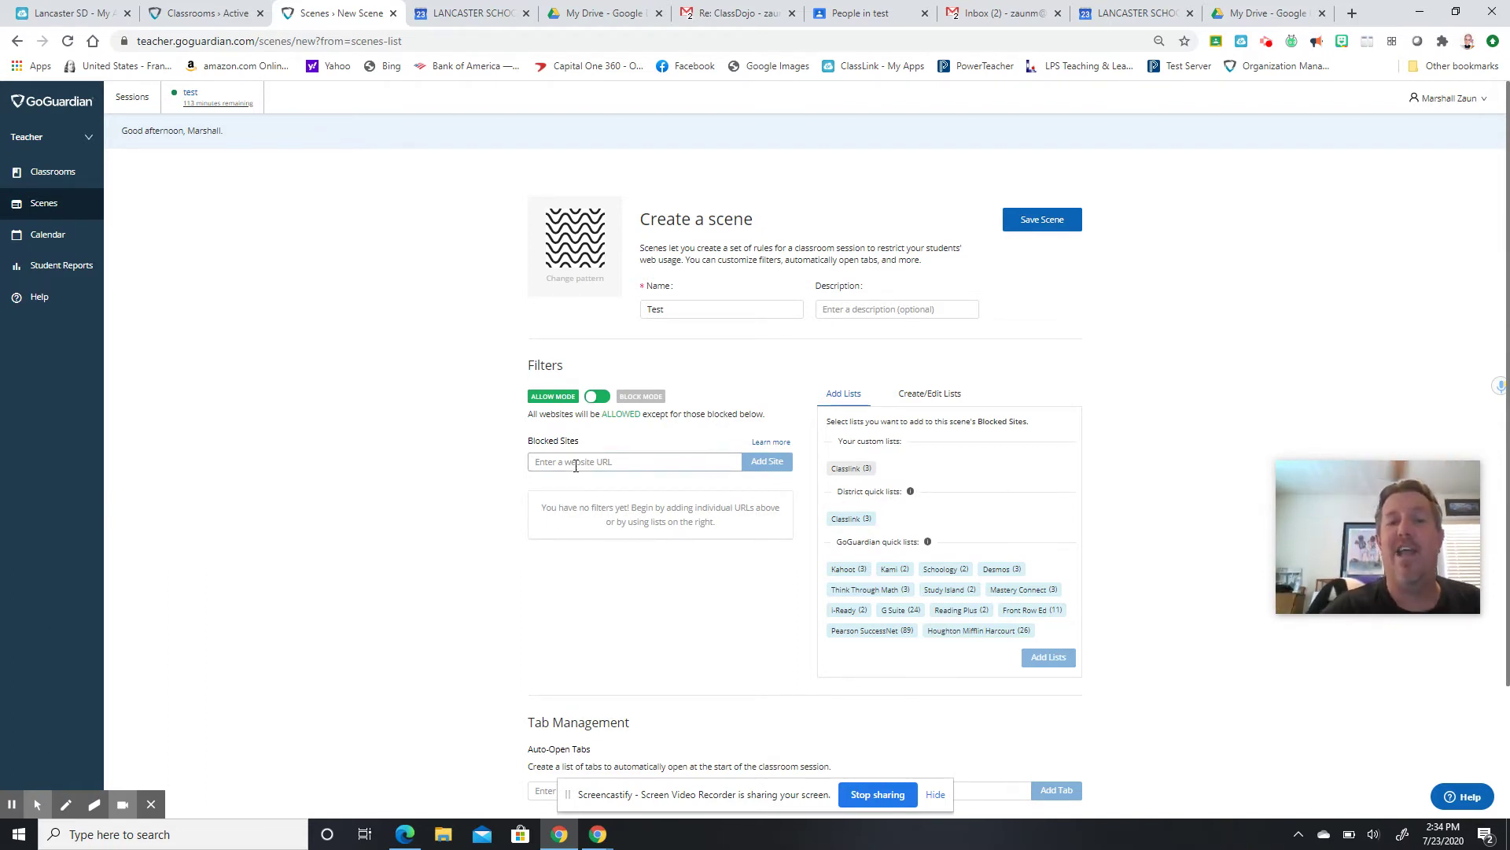
pyautogui.click(596, 397)
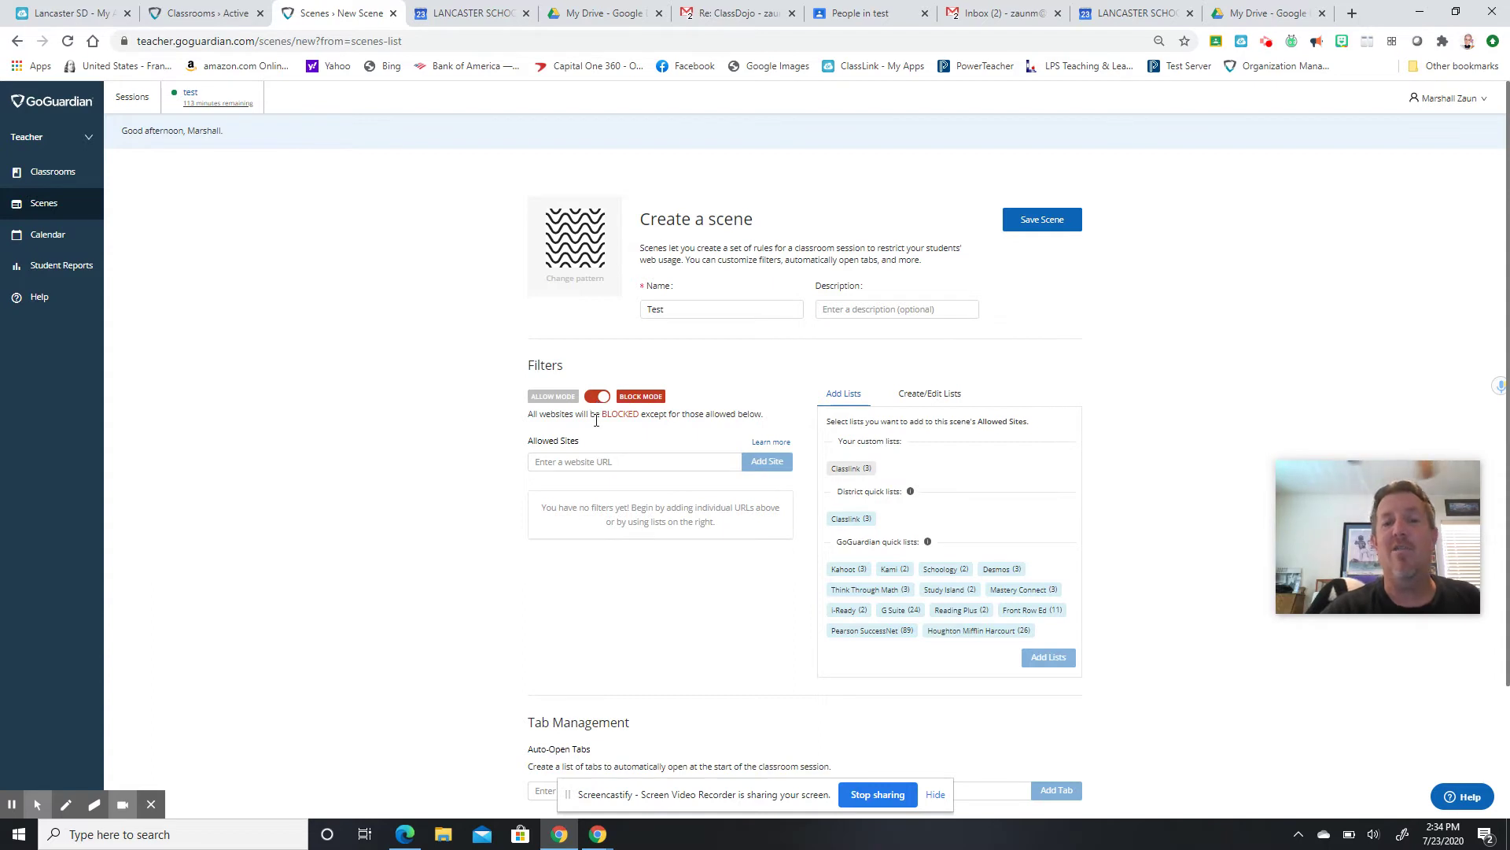
# Add the custom Classlink list and the Kahoot and i-Ready quick lists to the scene's allowed sites.
pyautogui.click(579, 463)
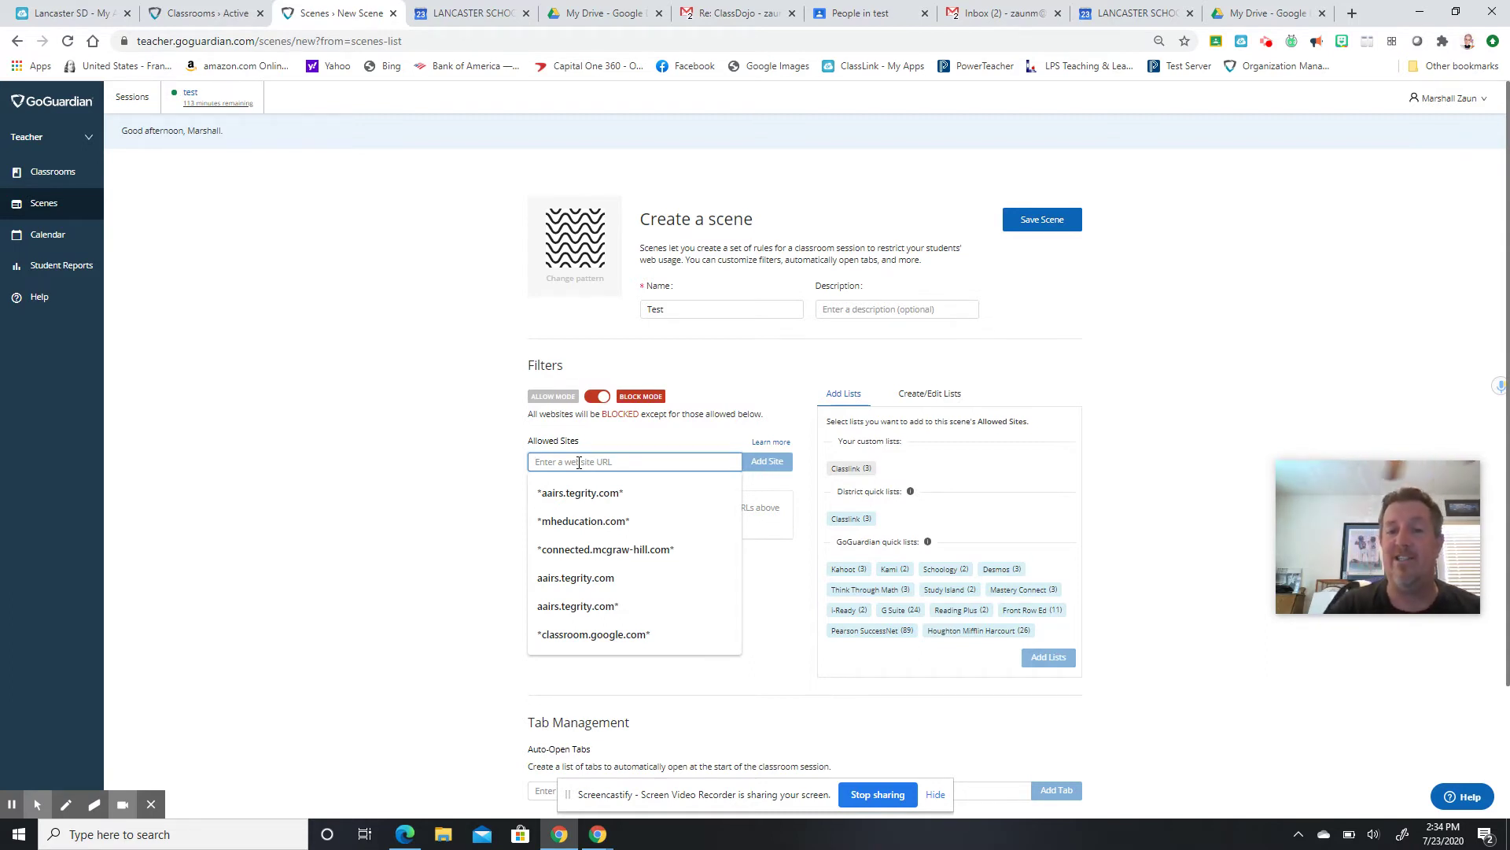
pyautogui.click(856, 472)
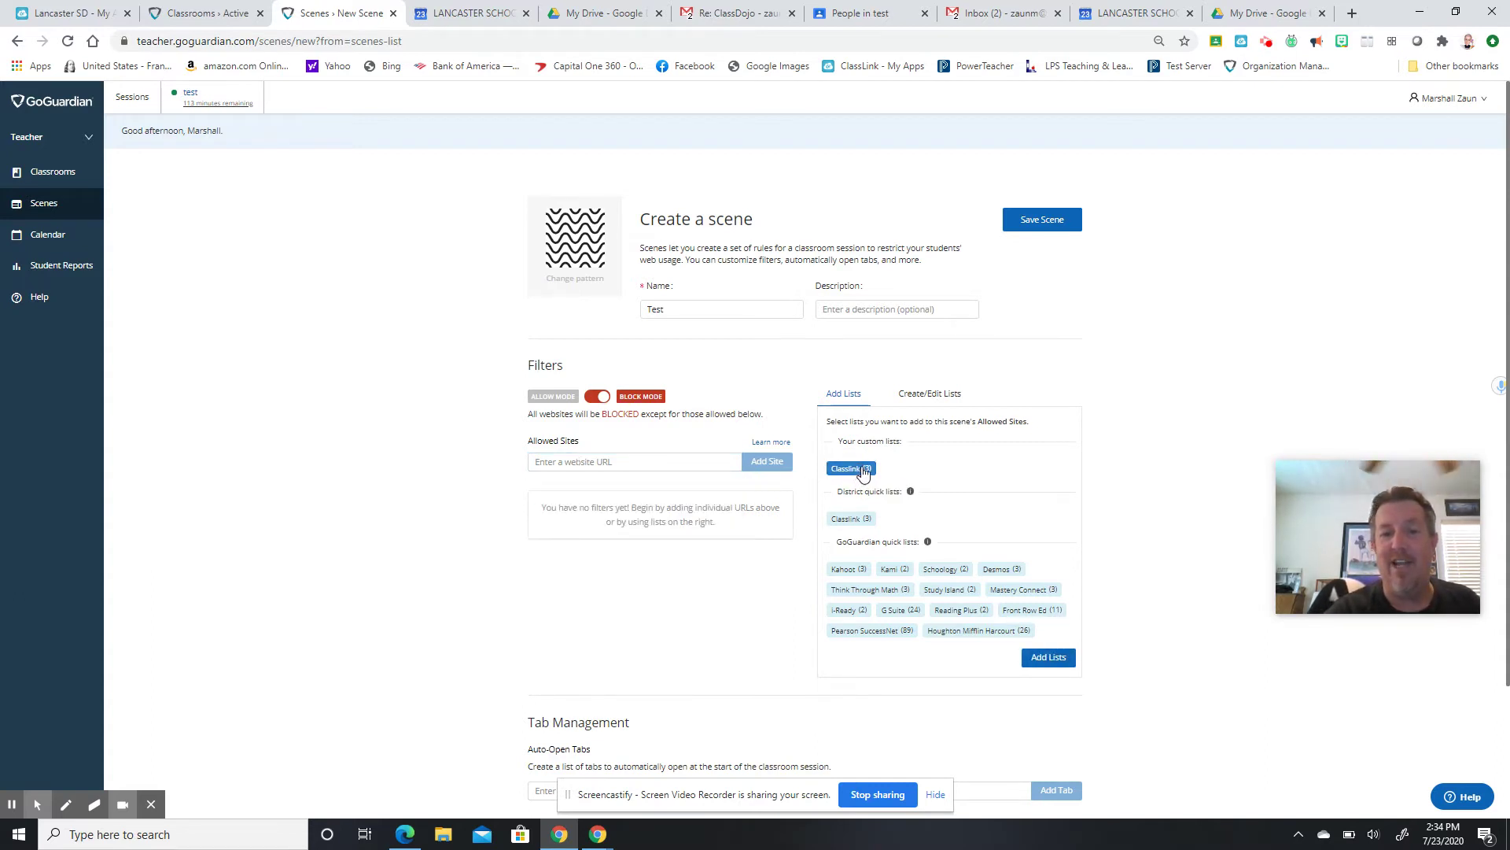
pyautogui.click(1047, 658)
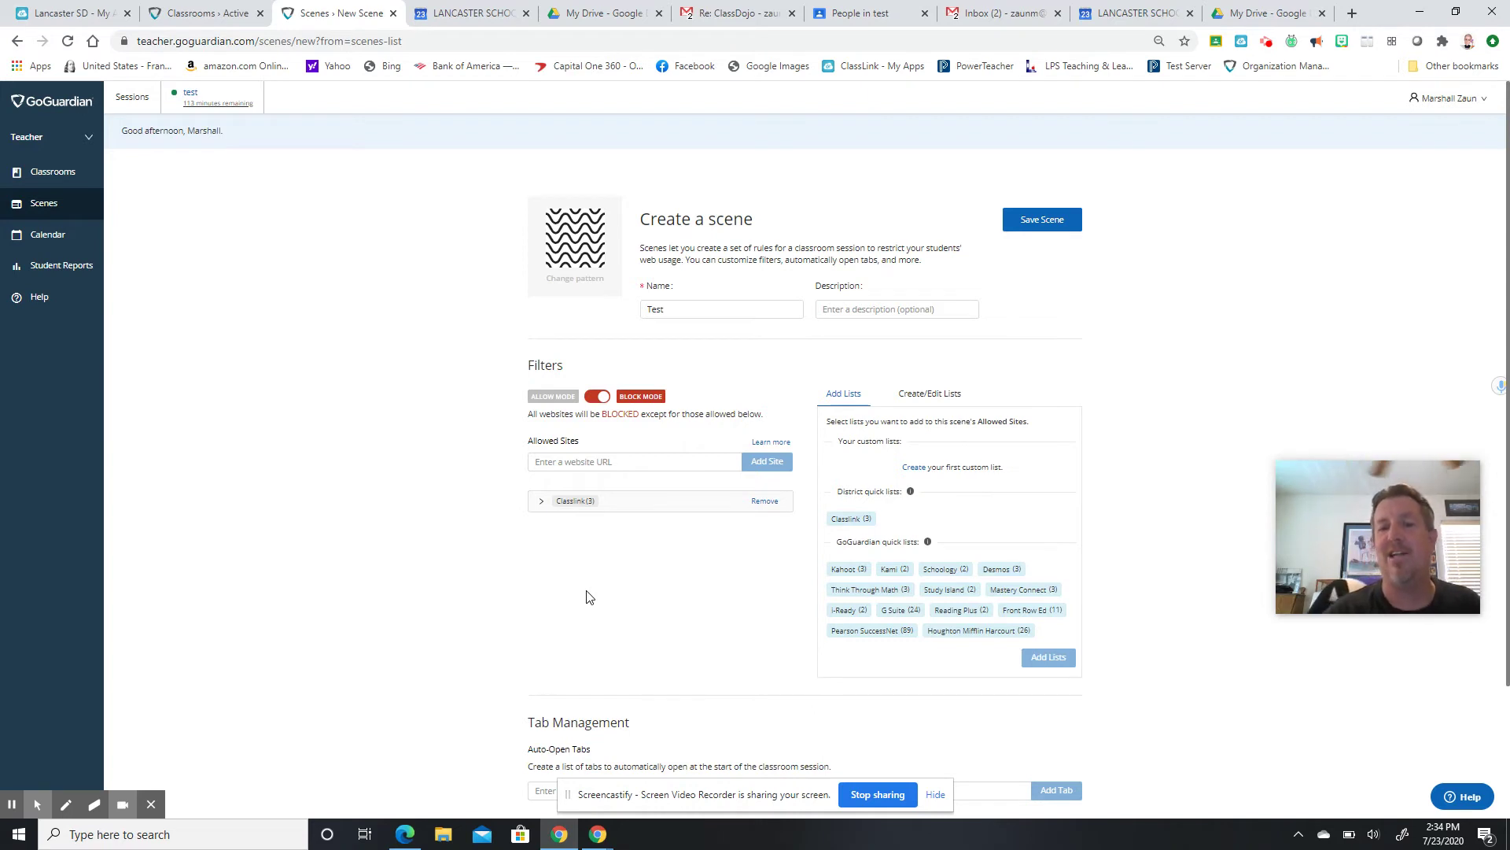
pyautogui.click(845, 572)
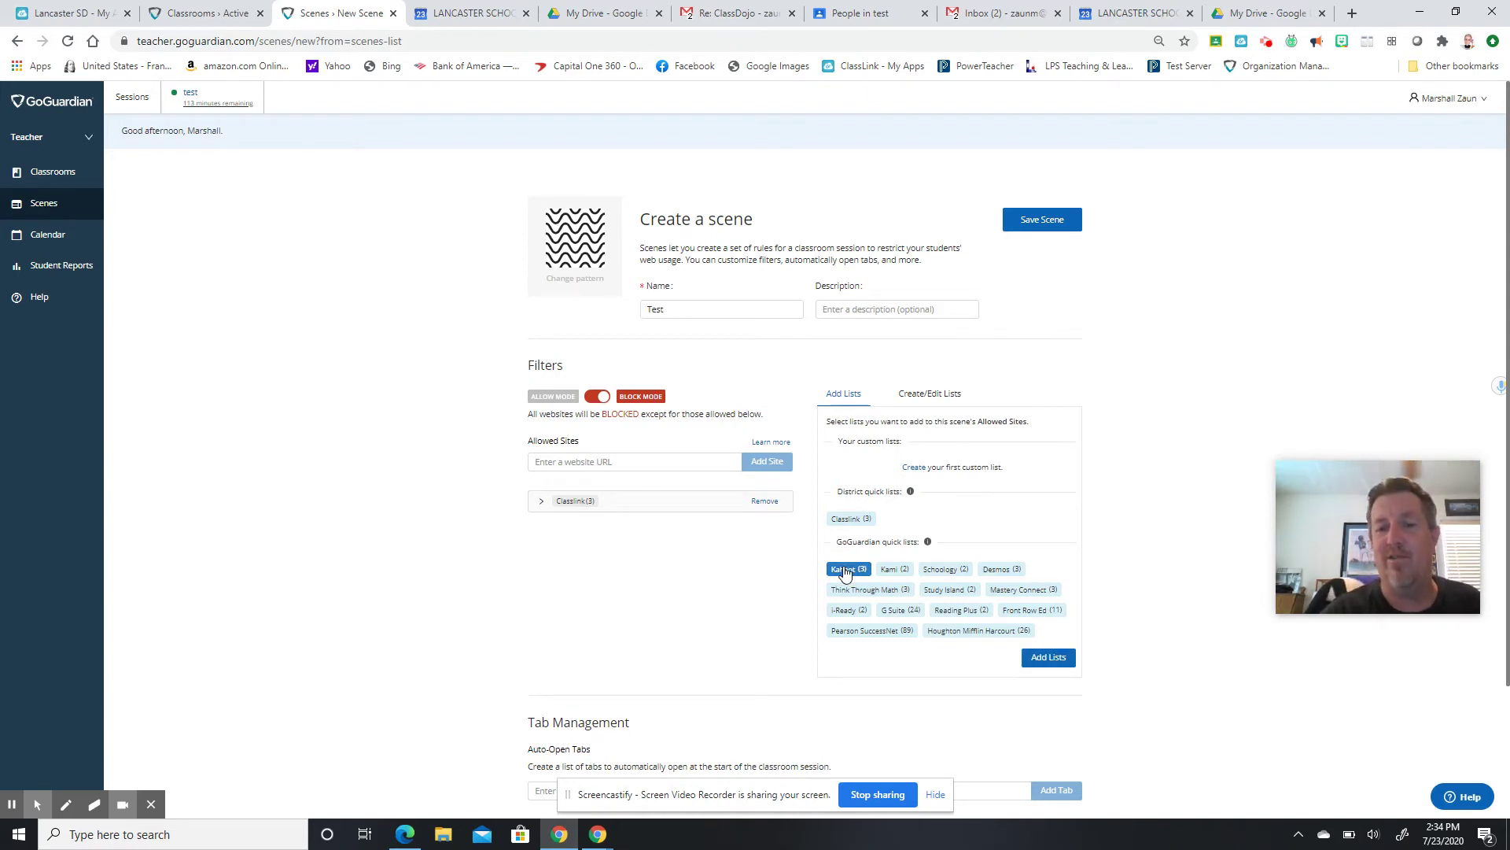
pyautogui.click(1047, 658)
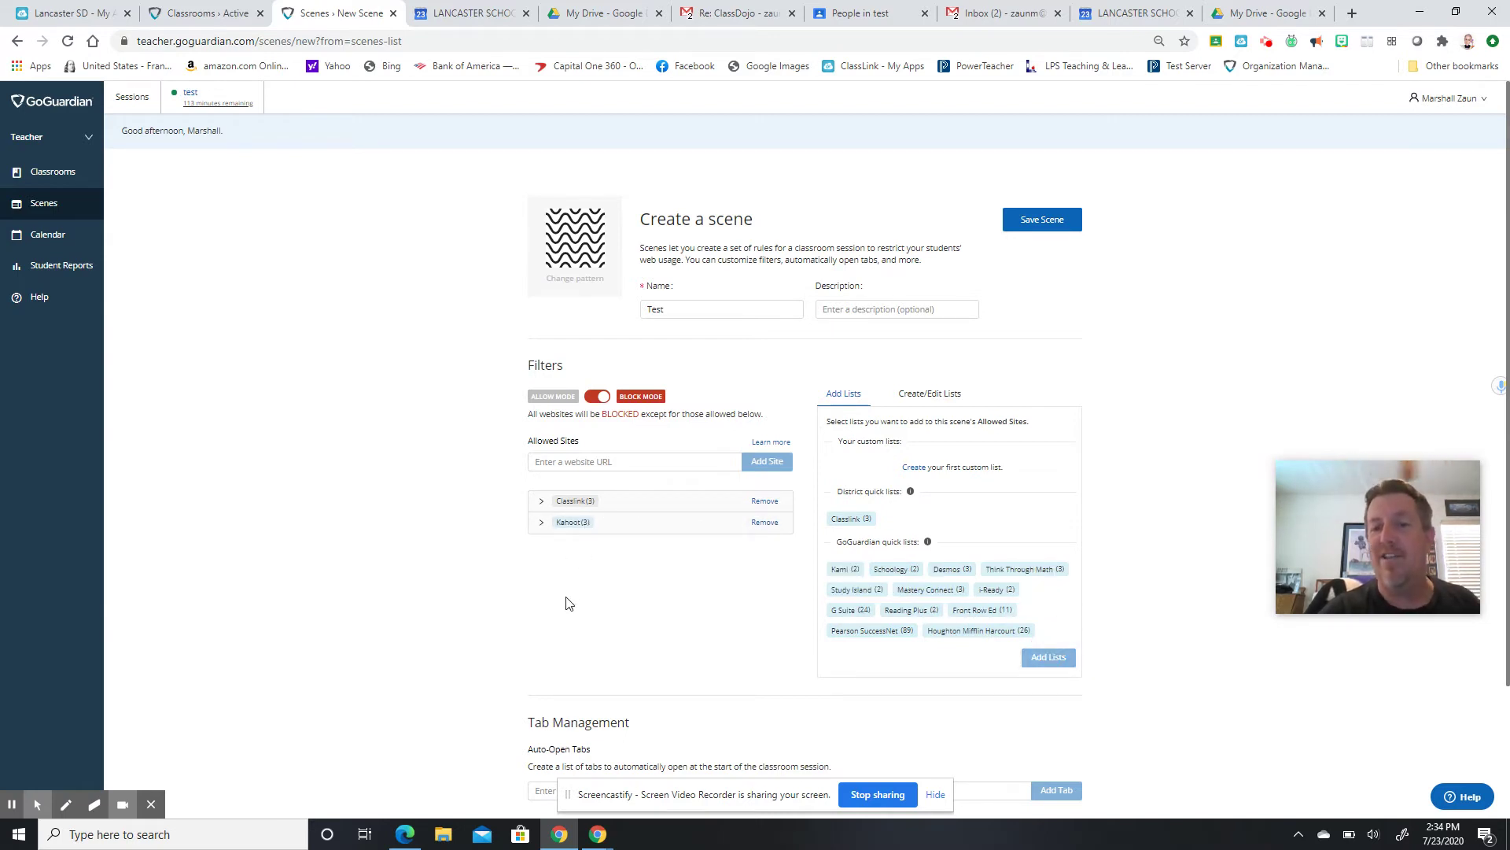
pyautogui.click(1005, 595)
pyautogui.click(1039, 659)
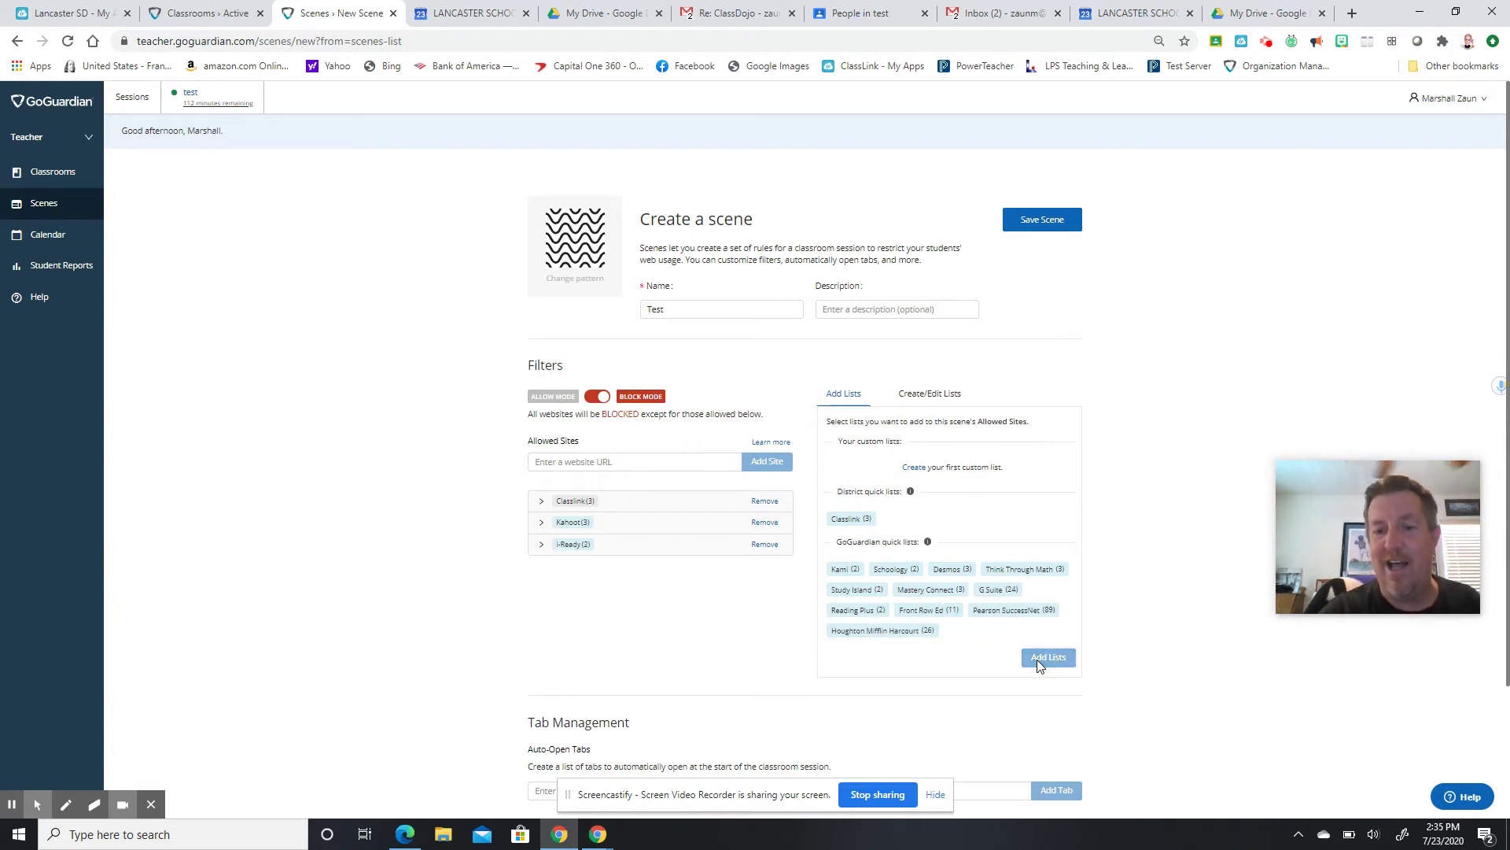
# Select the Houghton Mifflin Harcourt quick list and look at where custom lists are created or edited.
pyautogui.click(905, 631)
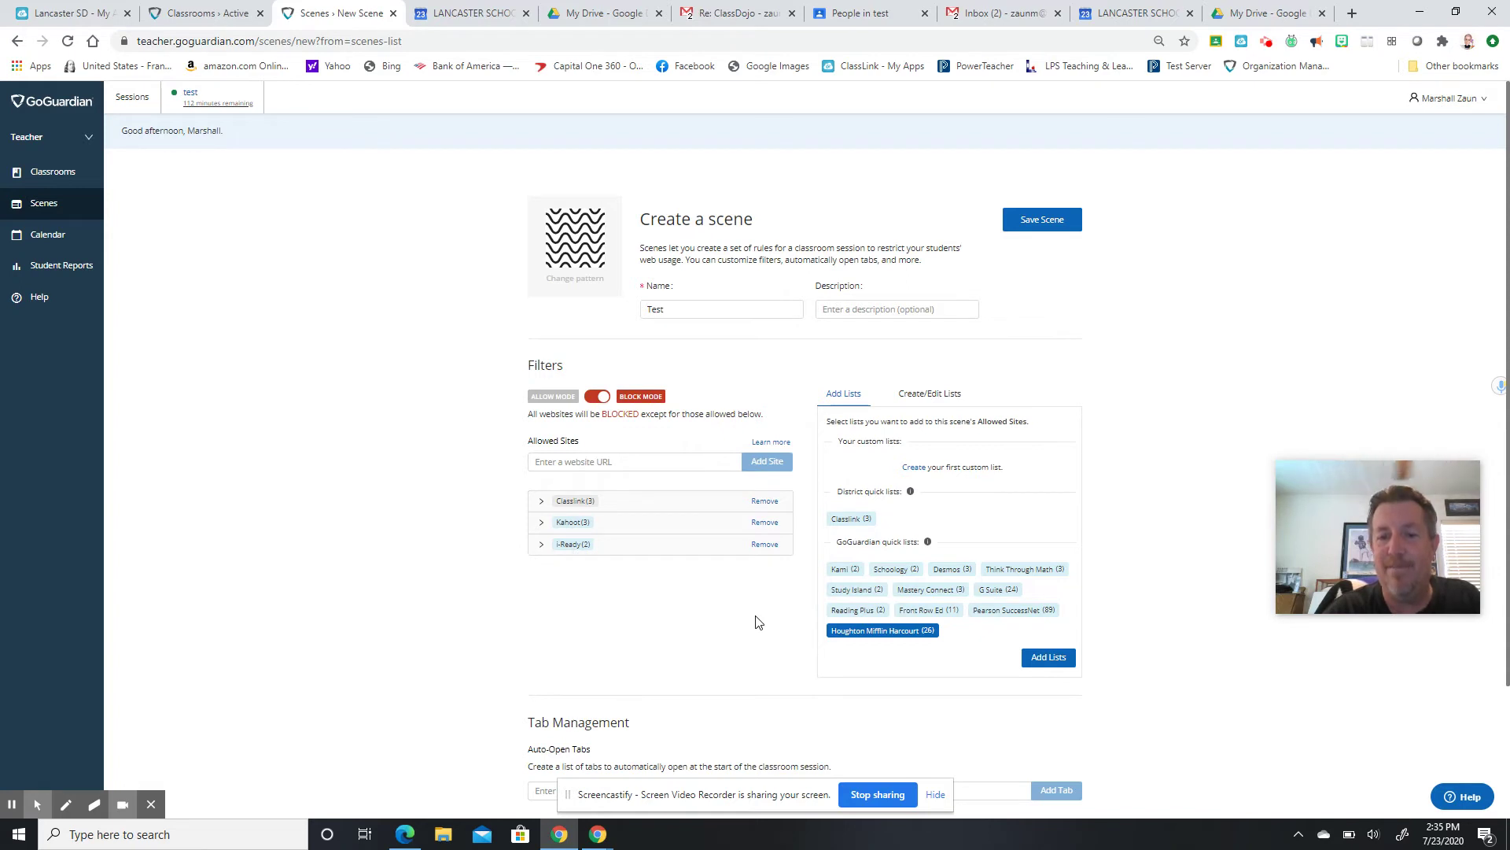
pyautogui.click(878, 693)
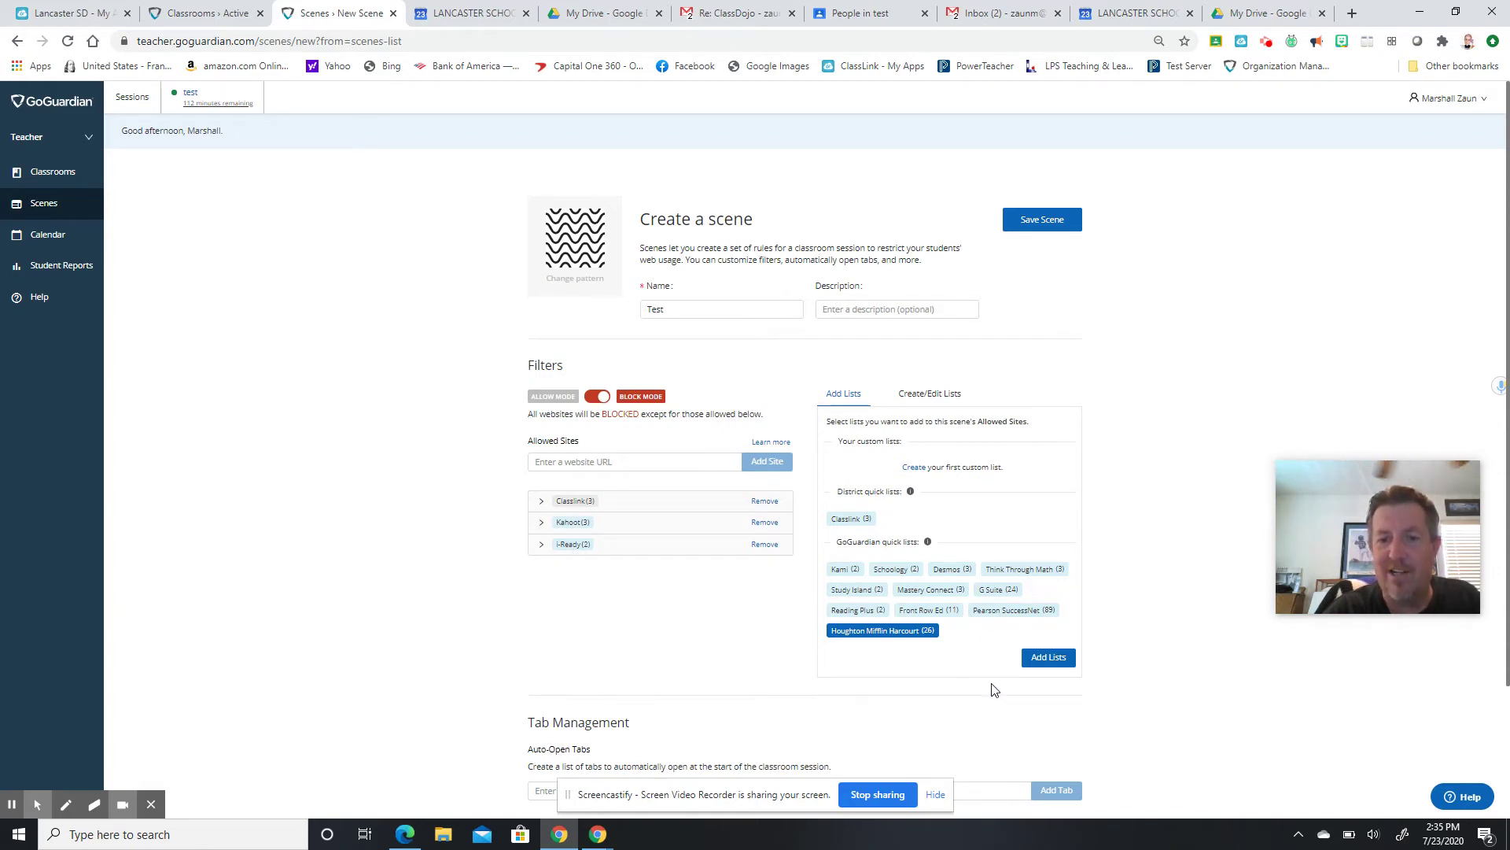
pyautogui.click(1161, 543)
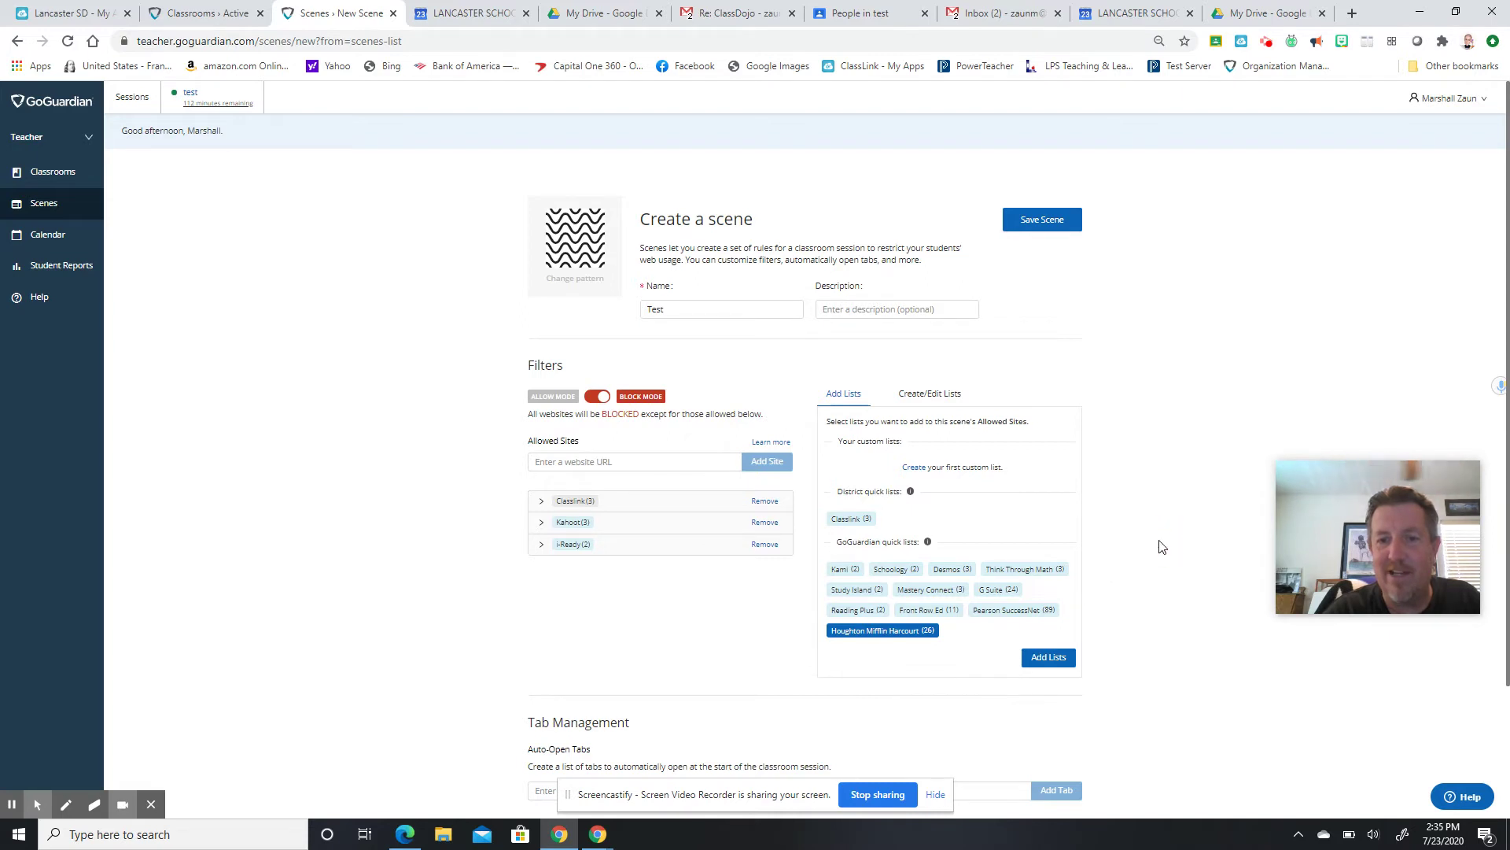
pyautogui.click(951, 392)
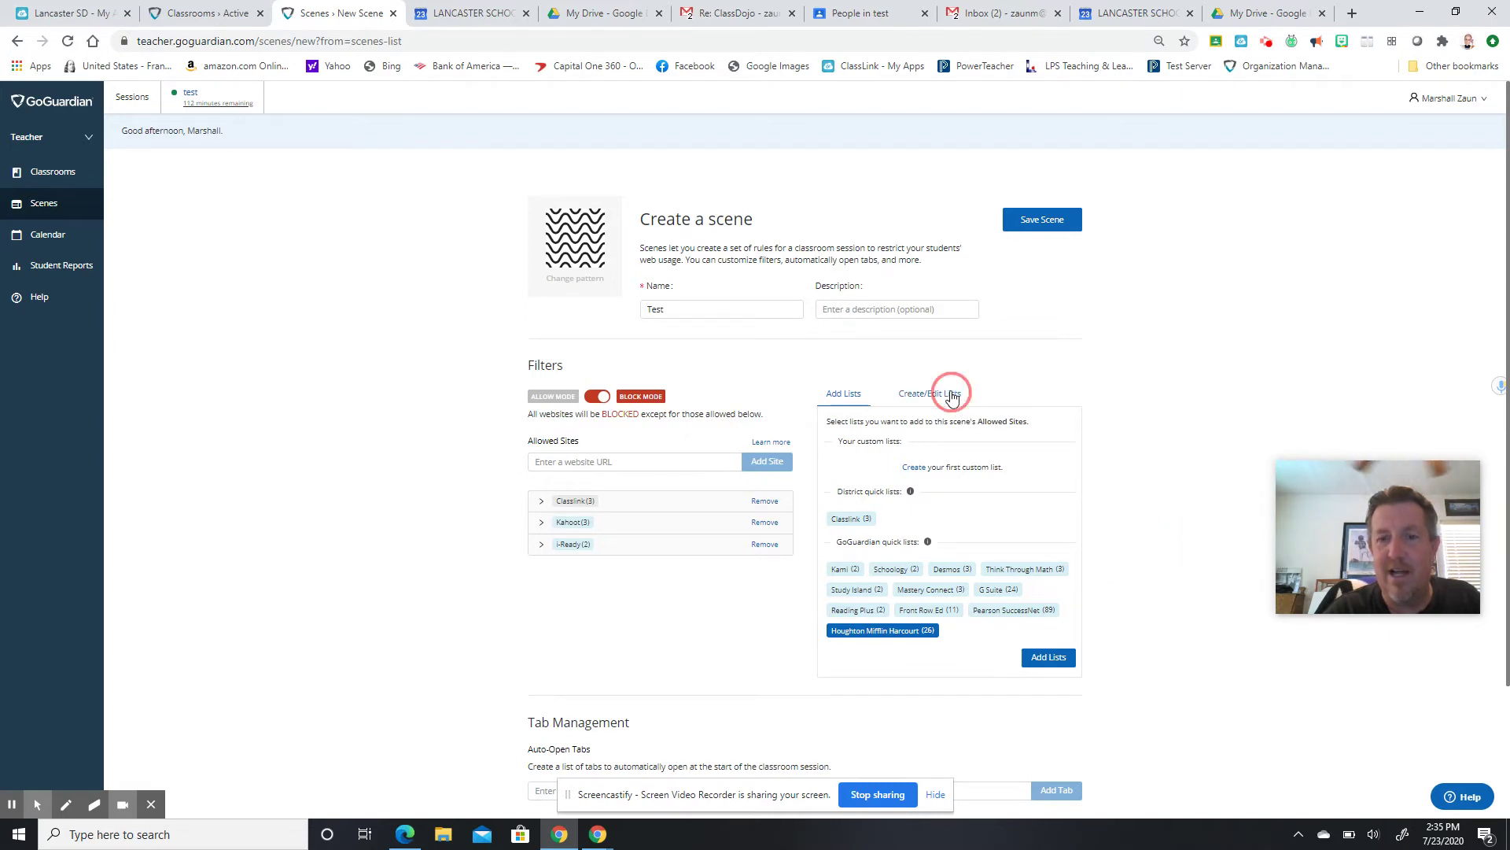
pyautogui.click(862, 392)
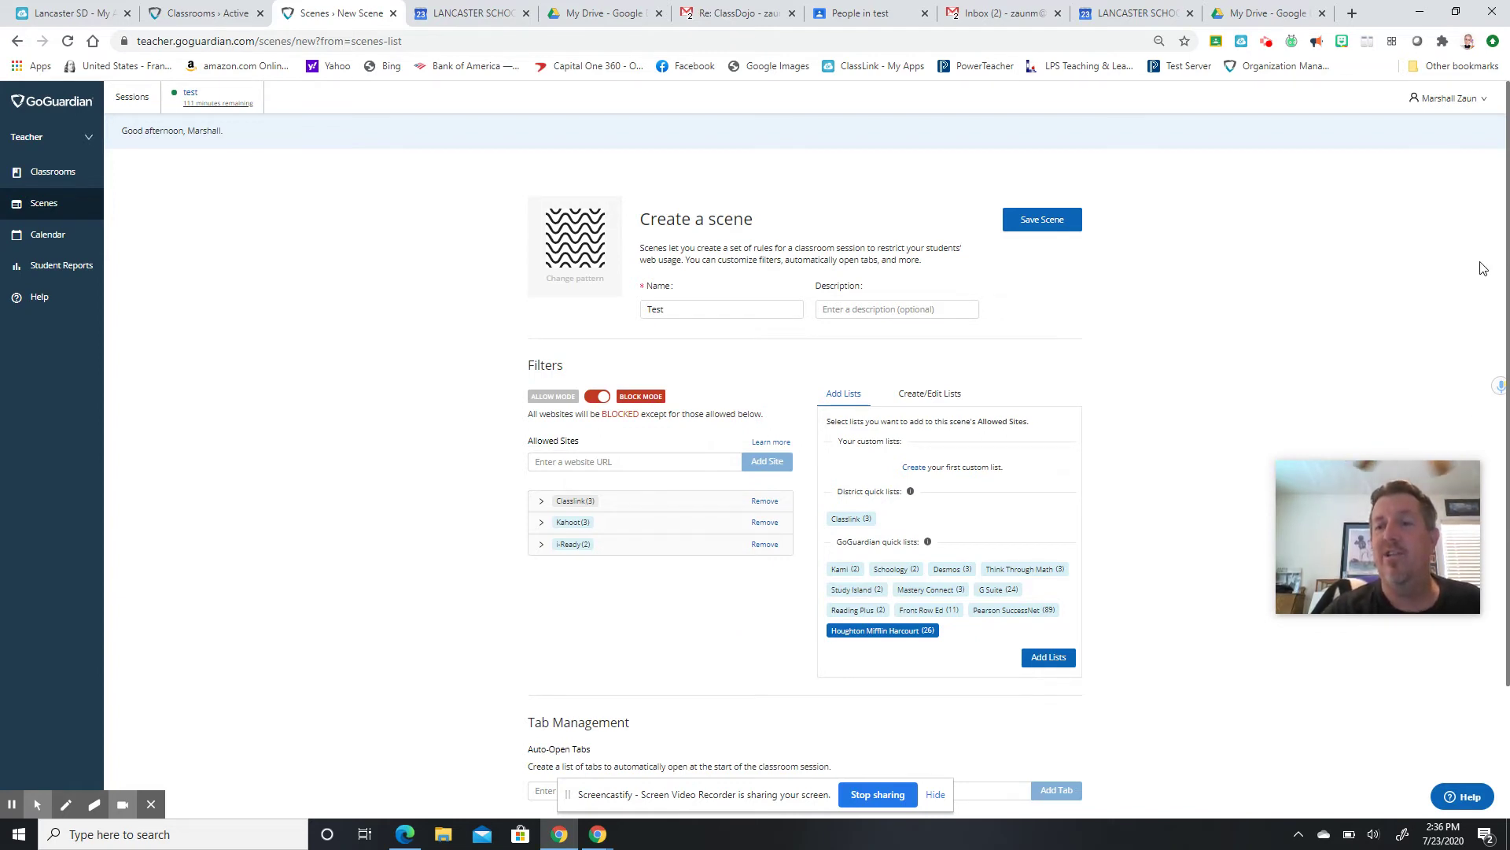
# Try pasting a website URL as an allowed site, and clear the entry without adding it.
pyautogui.moveTo(1508, 272); pyautogui.dragTo(1506, 516)
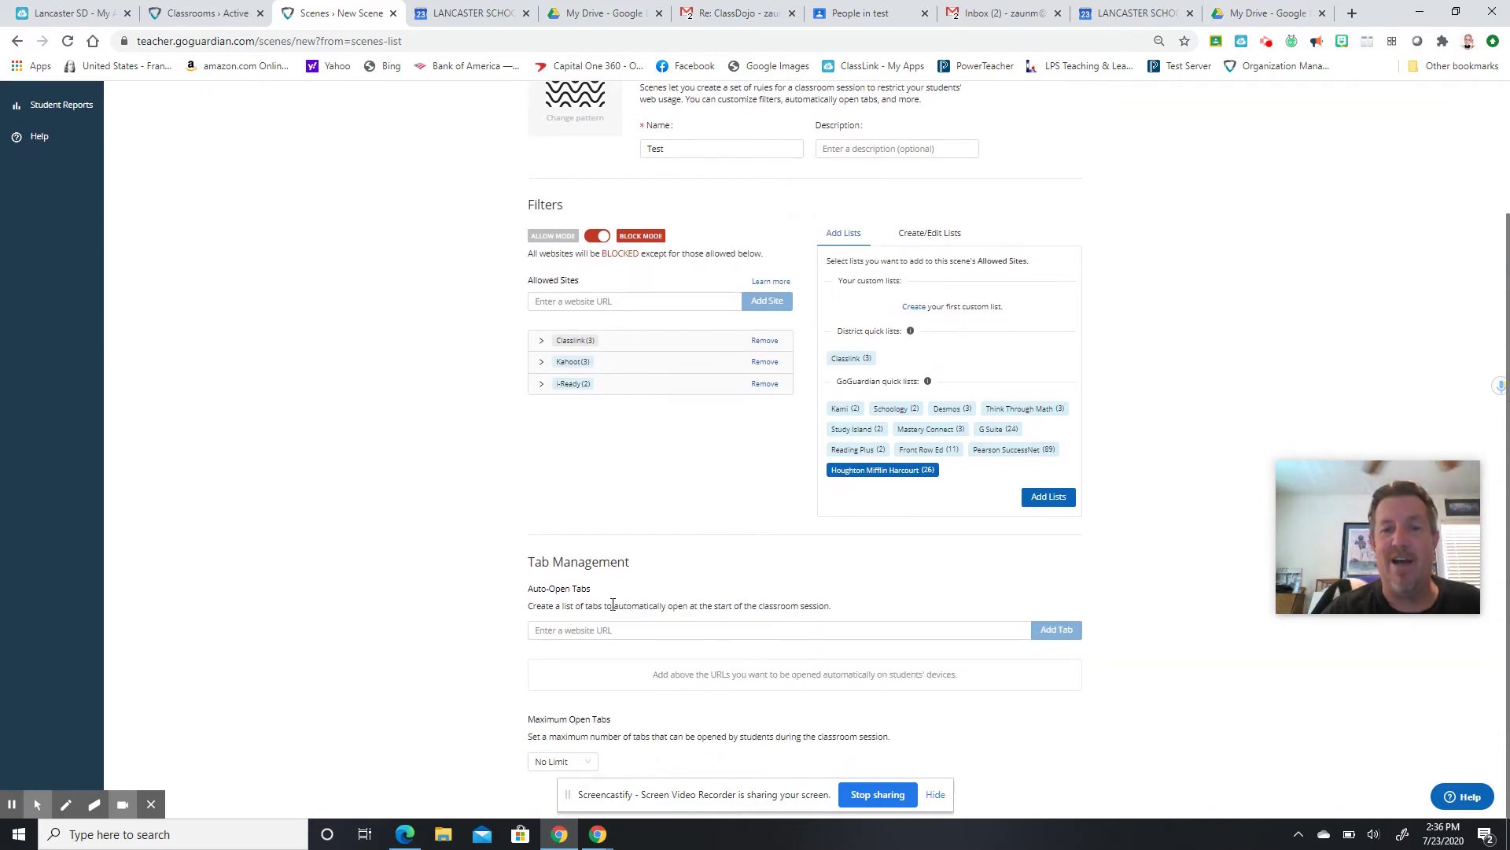
pyautogui.click(620, 302)
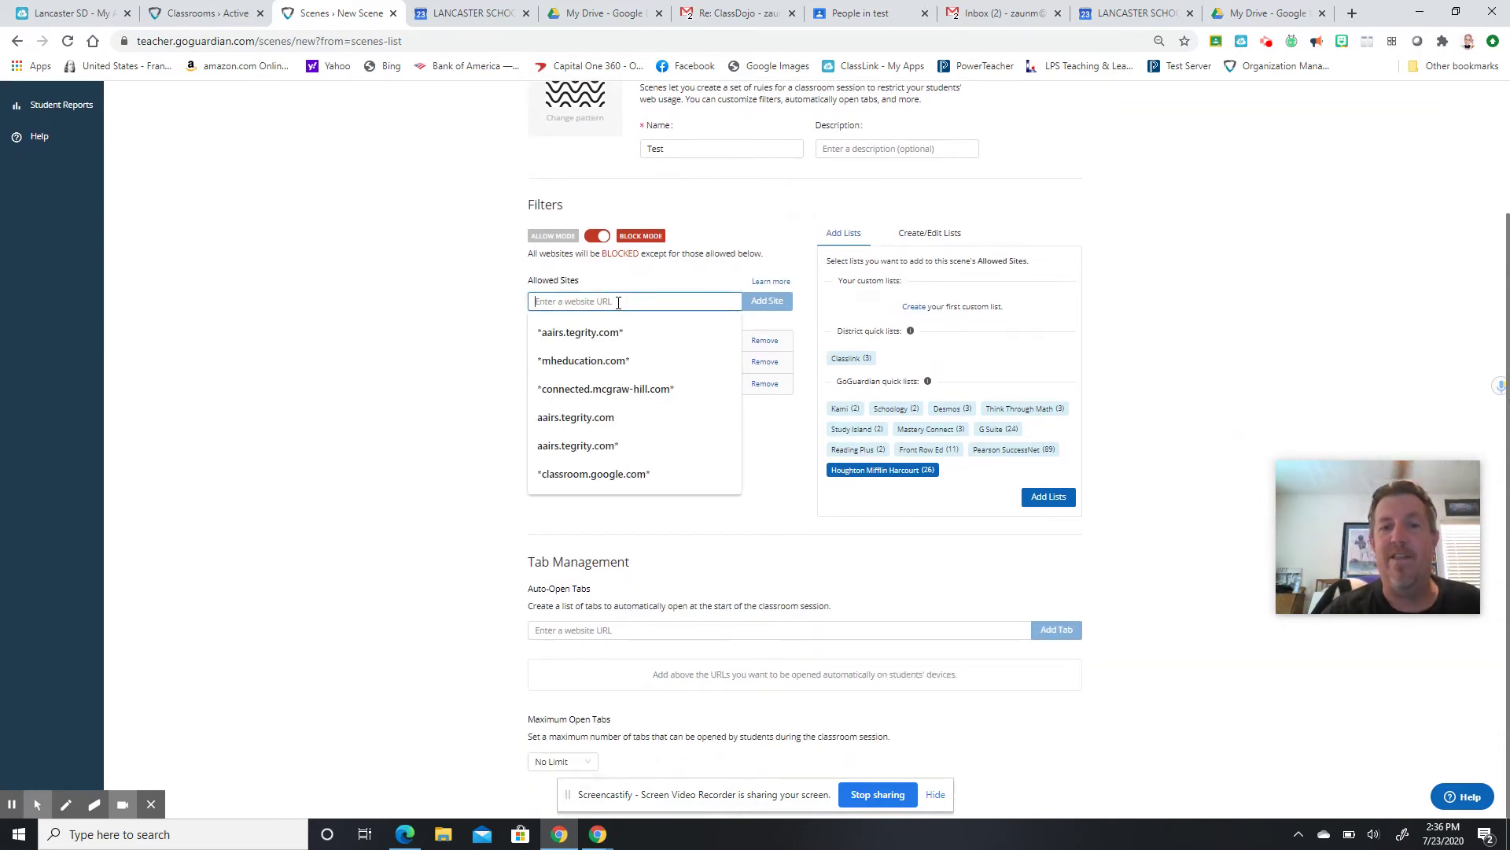
pyautogui.rightClick(612, 305)
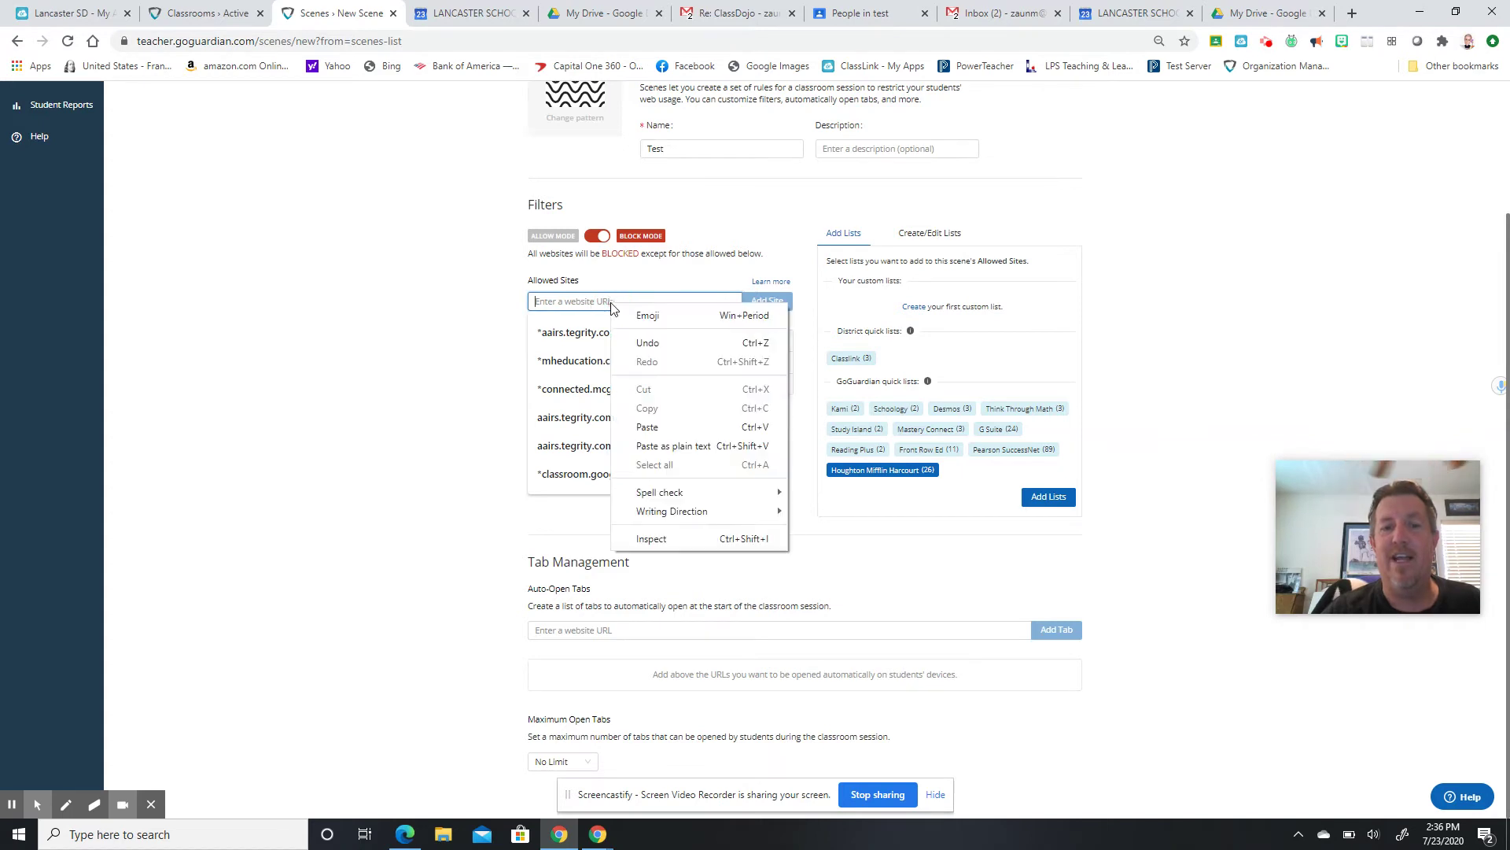
pyautogui.click(649, 426)
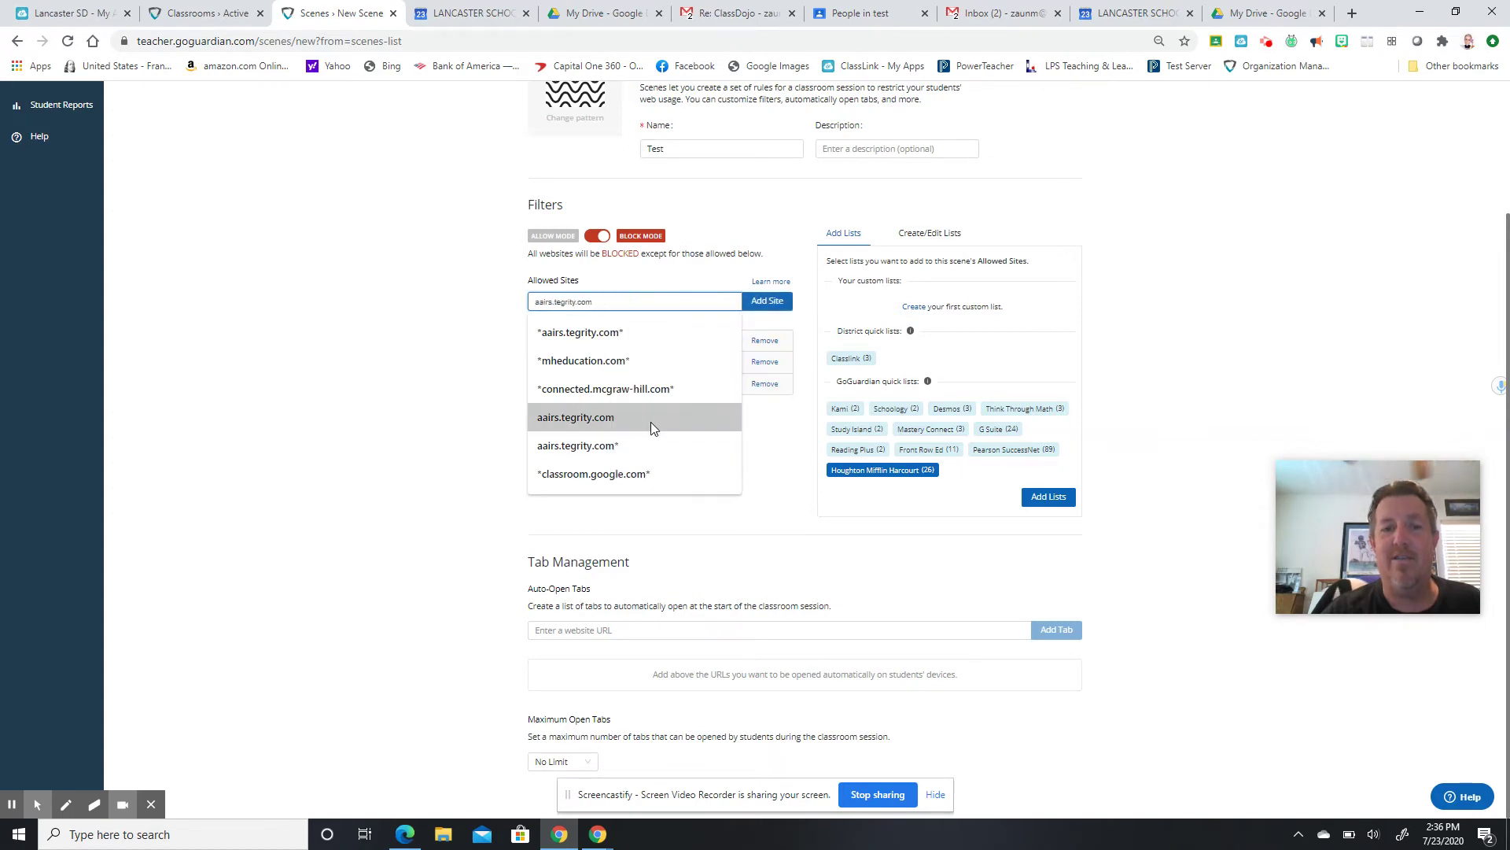
pyautogui.click(704, 301)
pyautogui.moveTo(705, 302); pyautogui.dragTo(534, 293)
pyautogui.press('BackSpace')
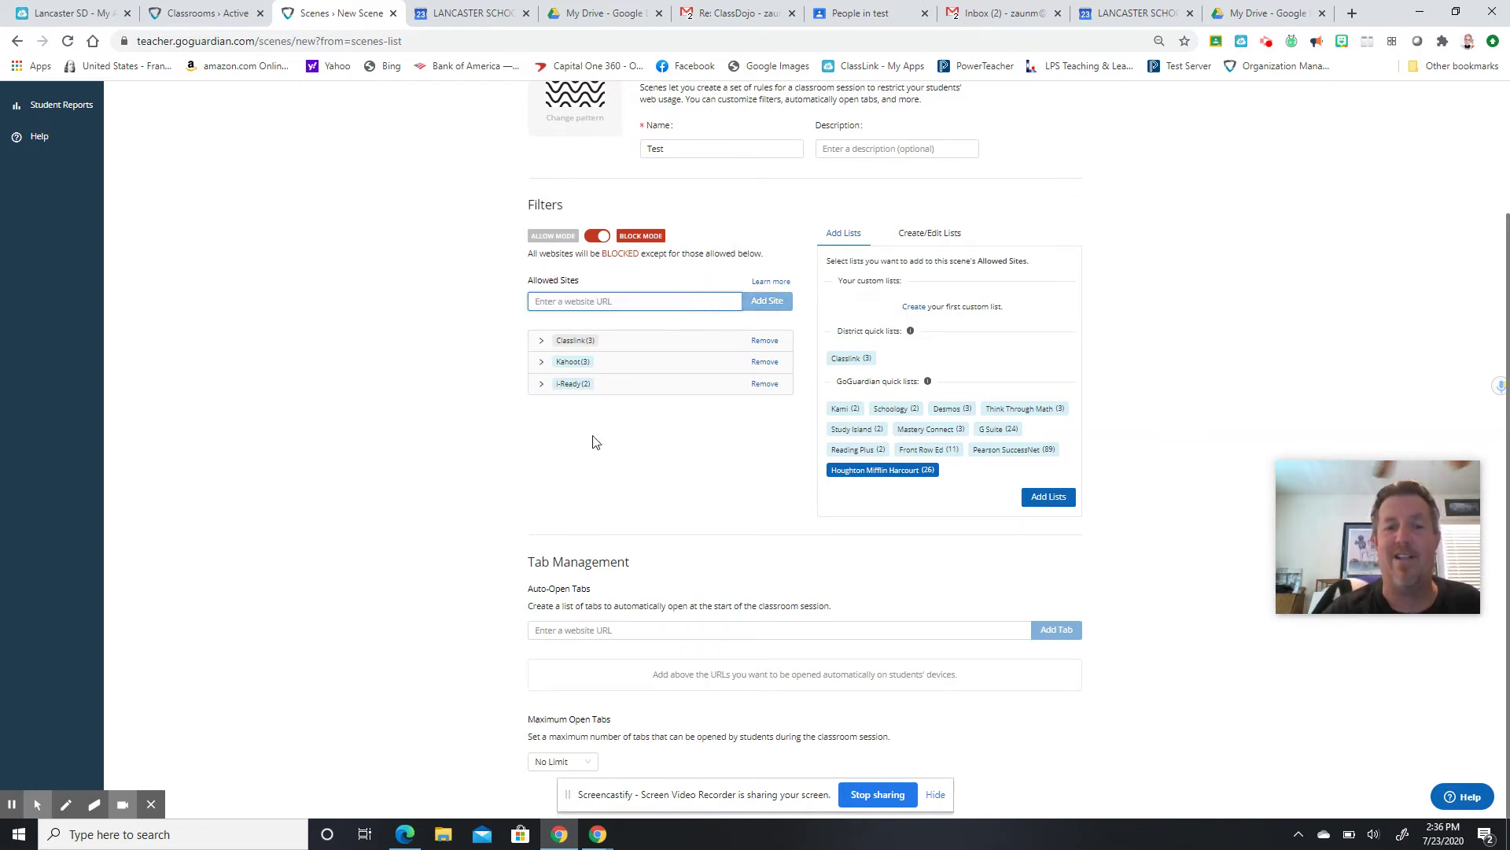
# Limit the maximum number of tabs students can open during the session to 4.
pyautogui.click(574, 630)
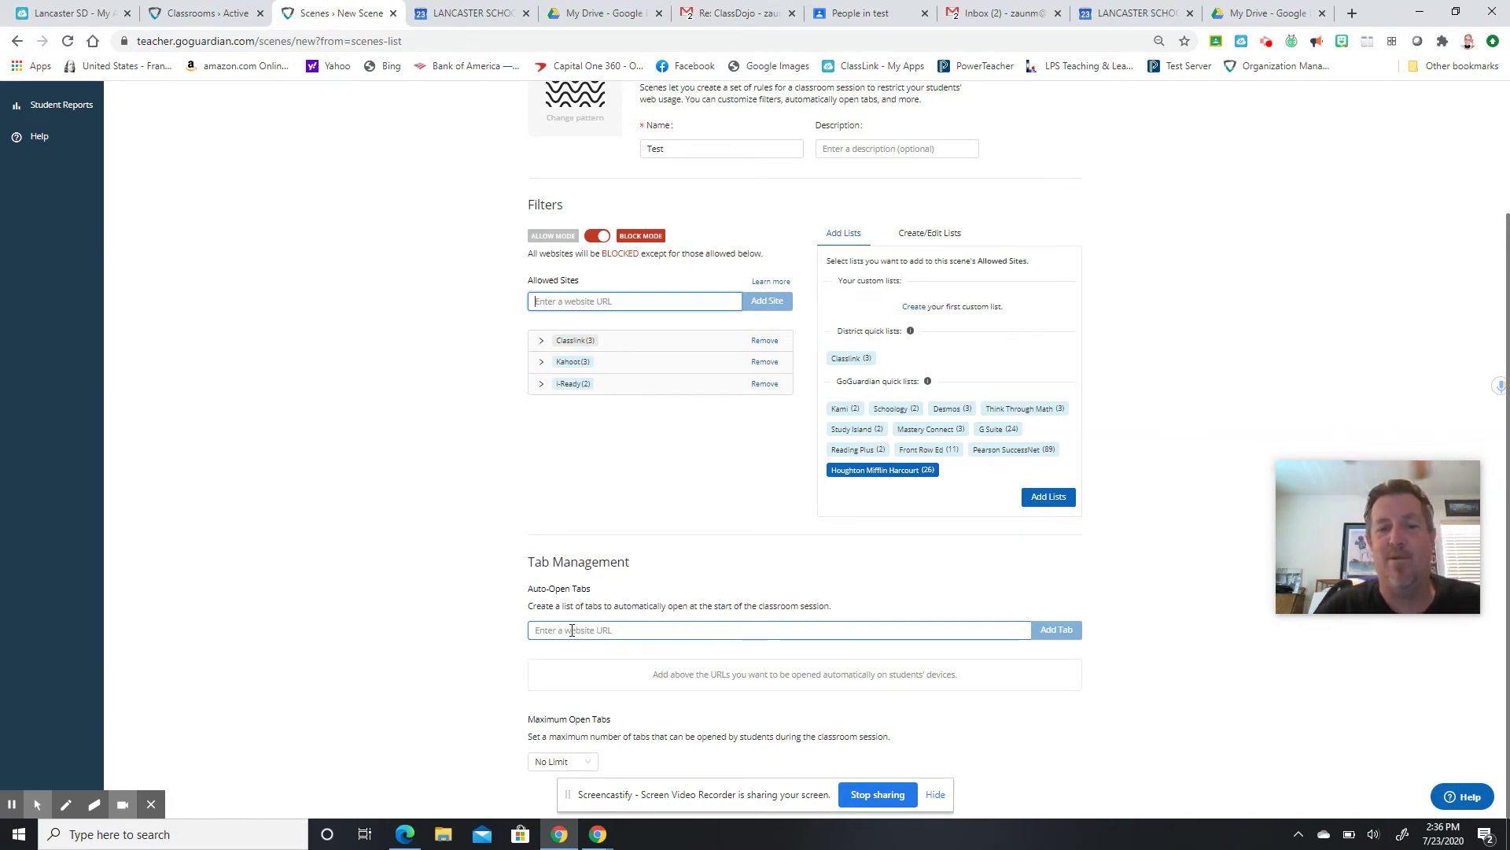
pyautogui.click(1505, 344)
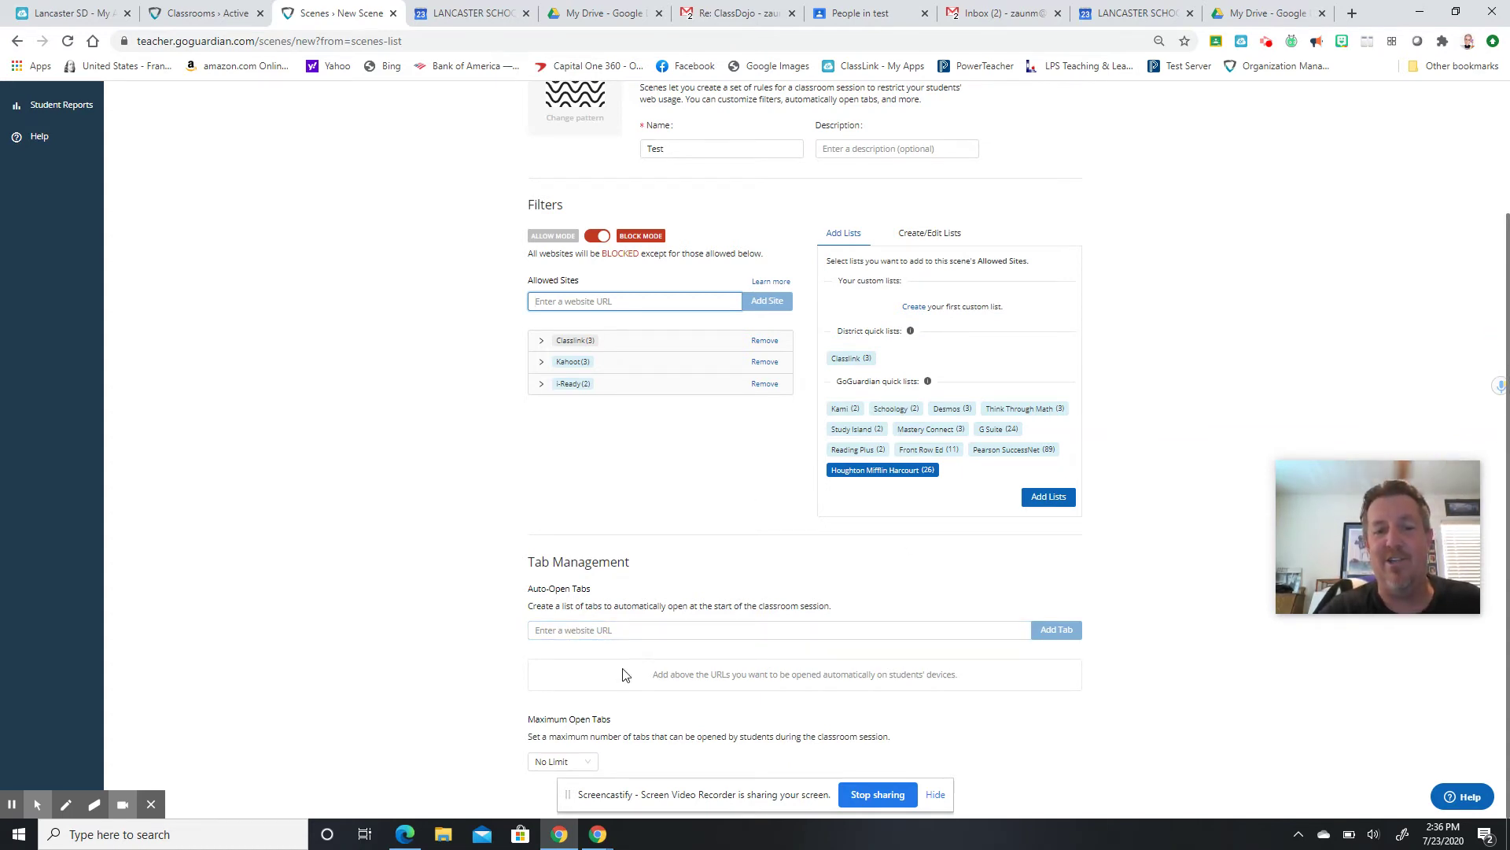
pyautogui.click(586, 763)
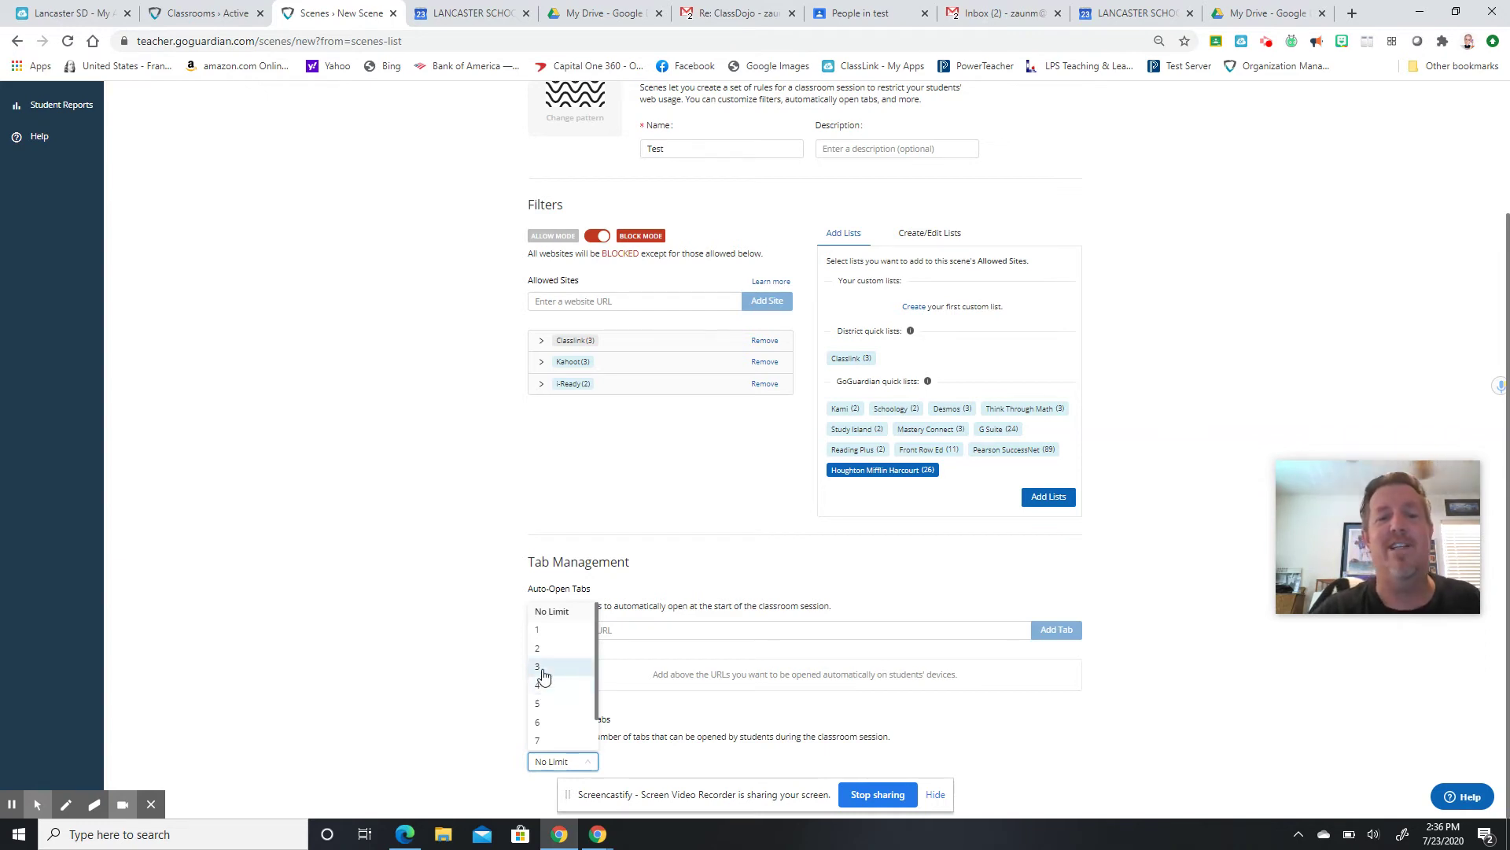
pyautogui.click(541, 687)
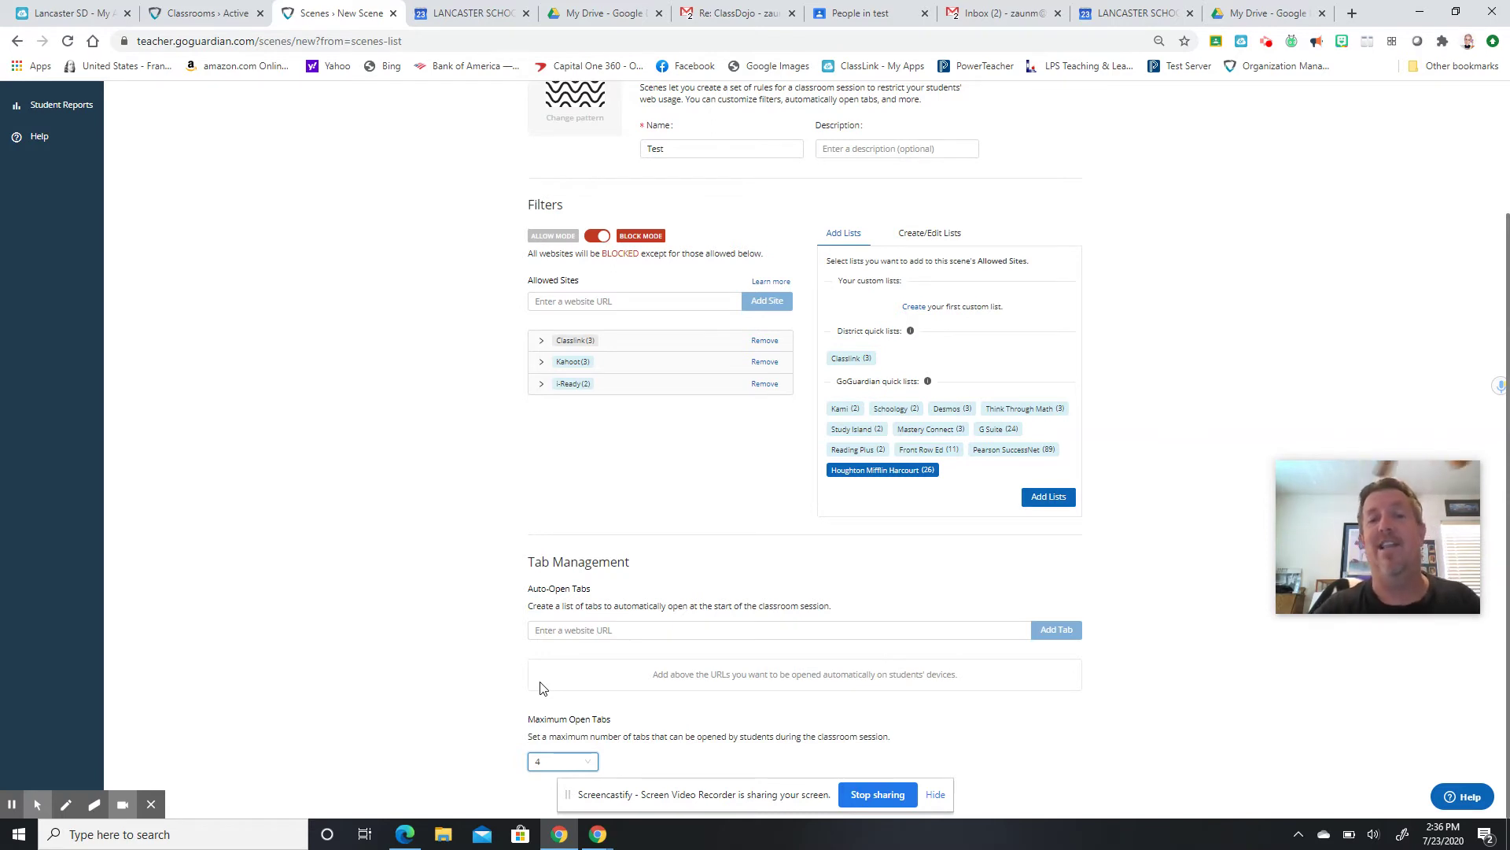
# Remove the Classlink, Kahoot and i-Ready lists from the allowed sites and switch the filters back to Allow Mode.
pyautogui.click(764, 341)
pyautogui.click(764, 342)
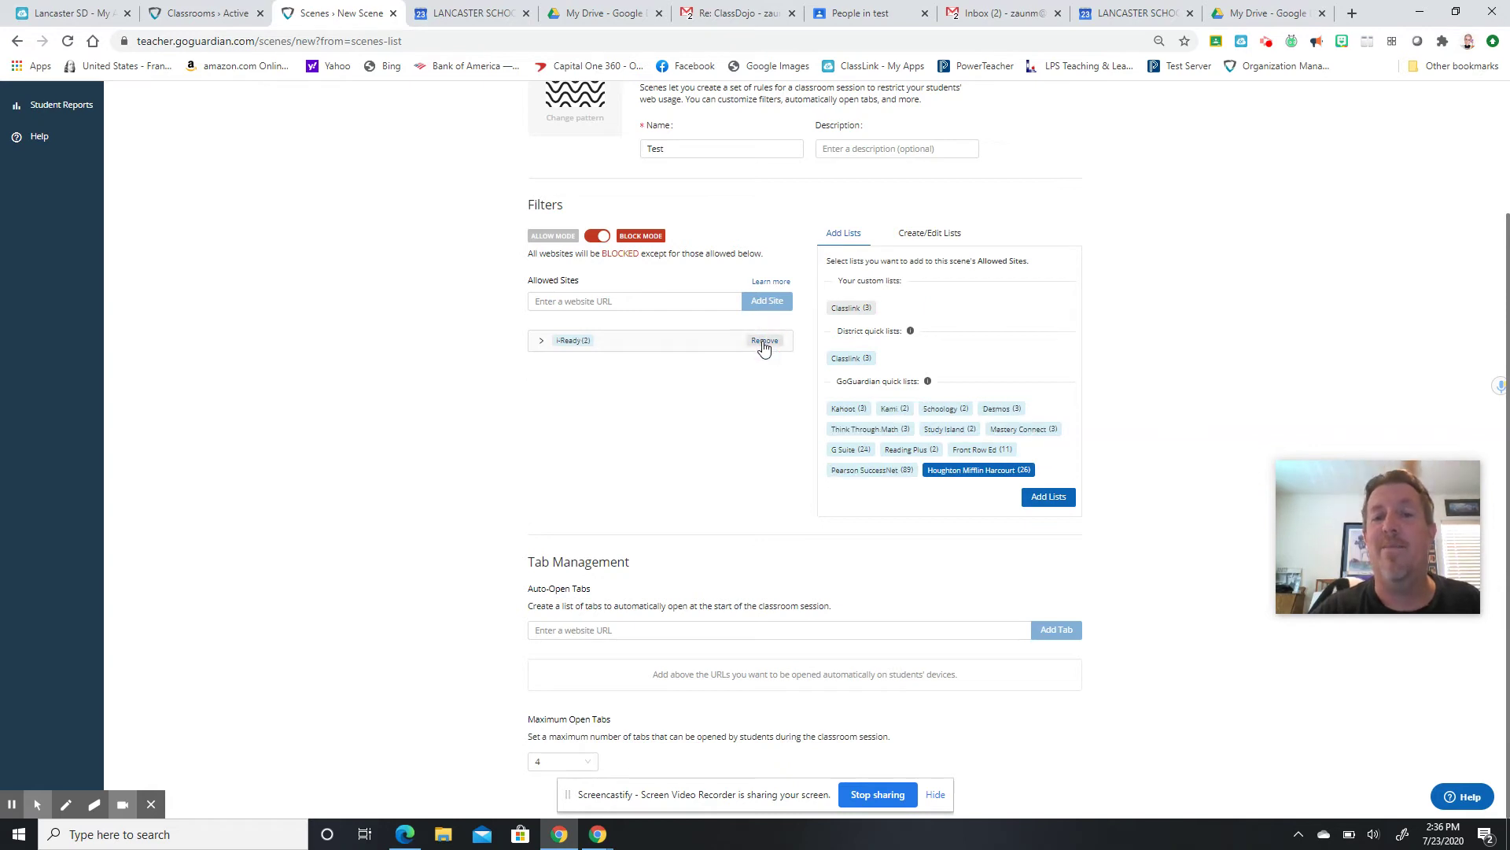
pyautogui.click(764, 341)
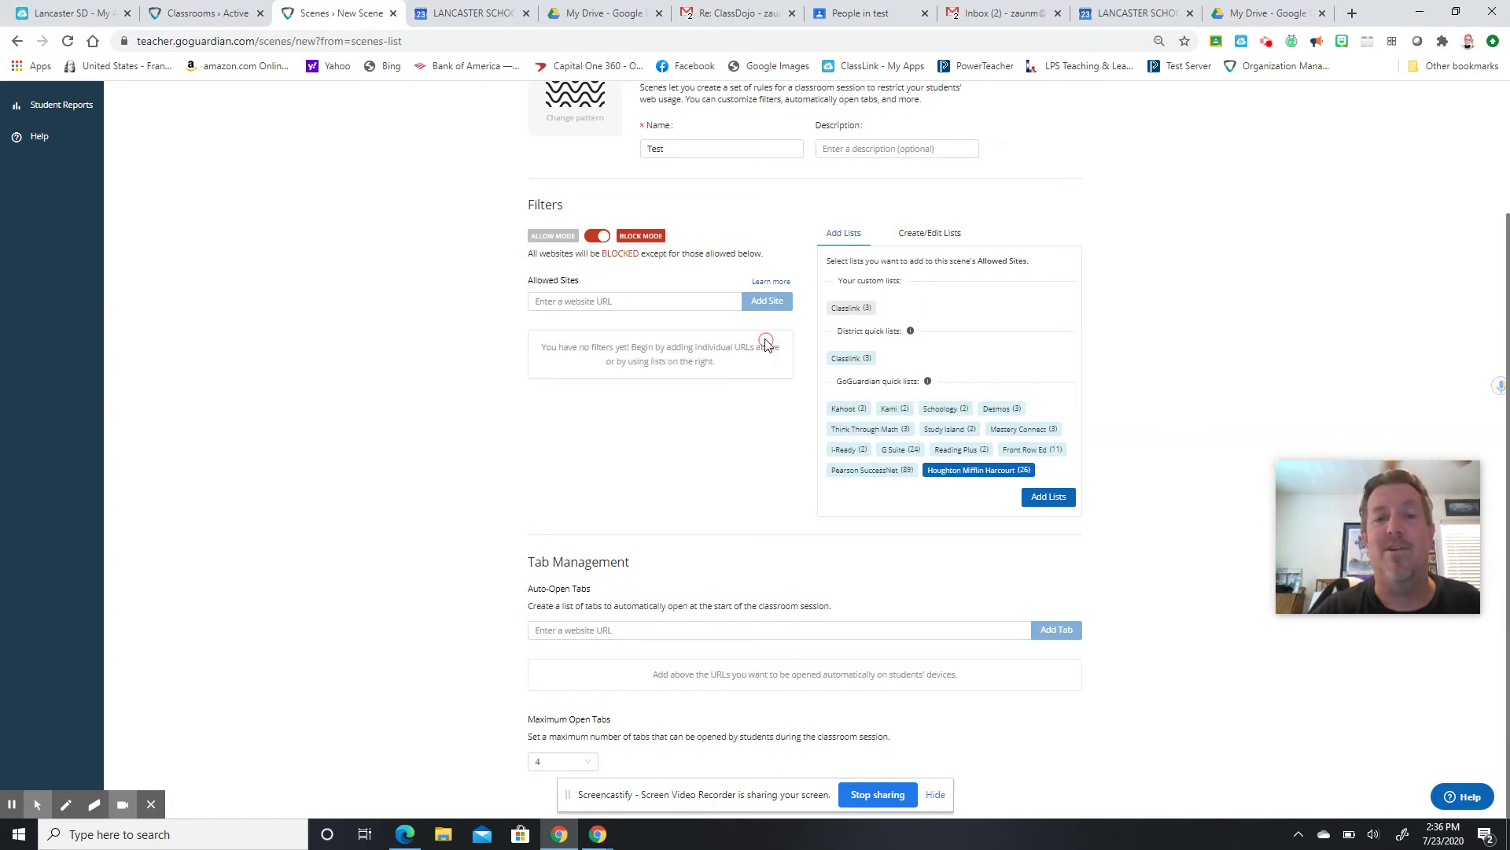
pyautogui.click(598, 237)
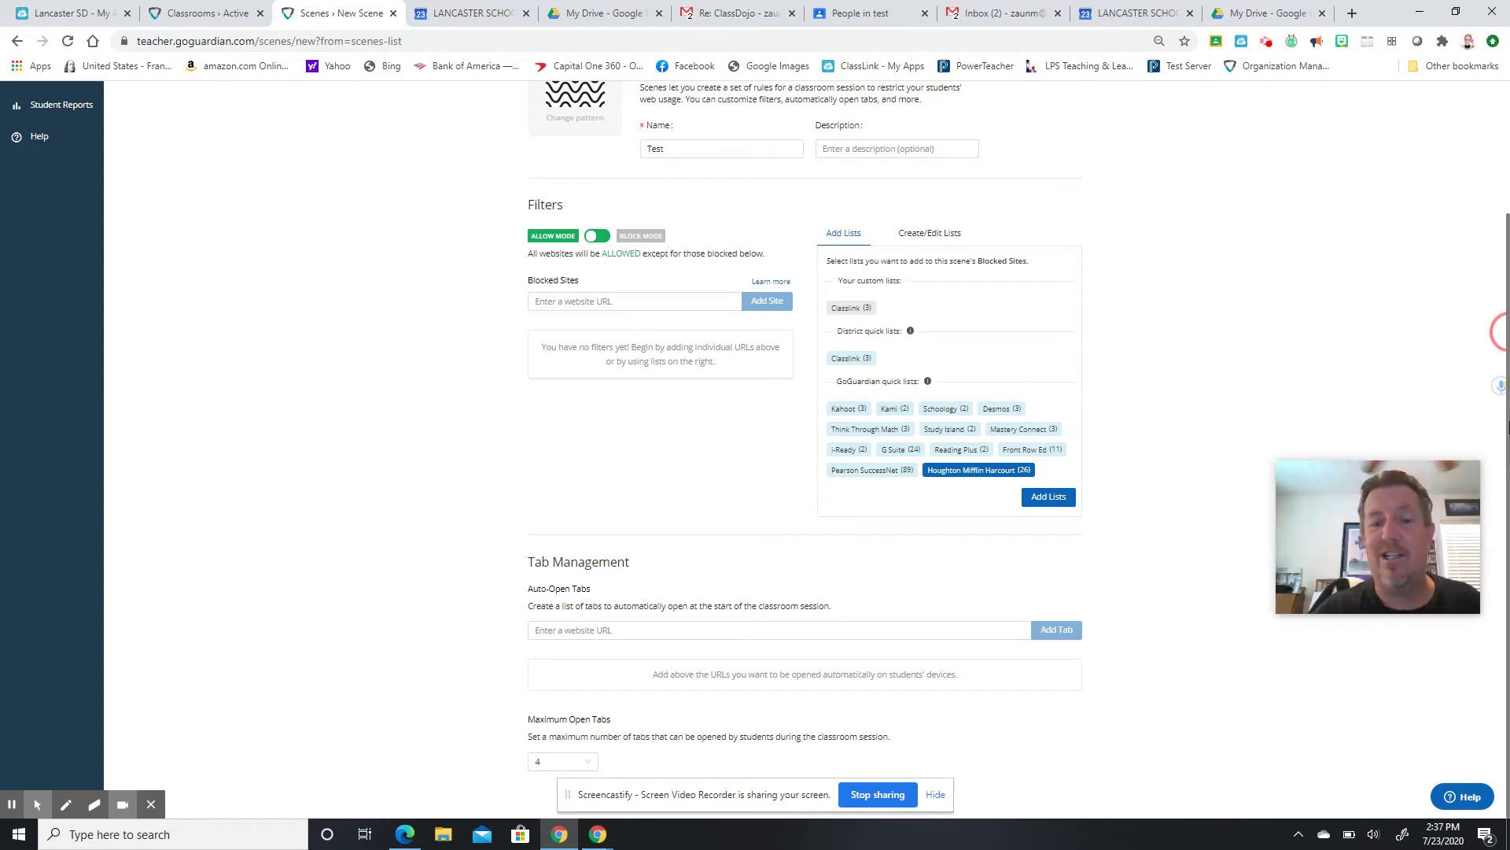
pyautogui.moveTo(727, 797)
pyautogui.mouseDown()
pyautogui.moveTo(722, 708)
pyautogui.moveTo(736, 773)
pyautogui.mouseUp()
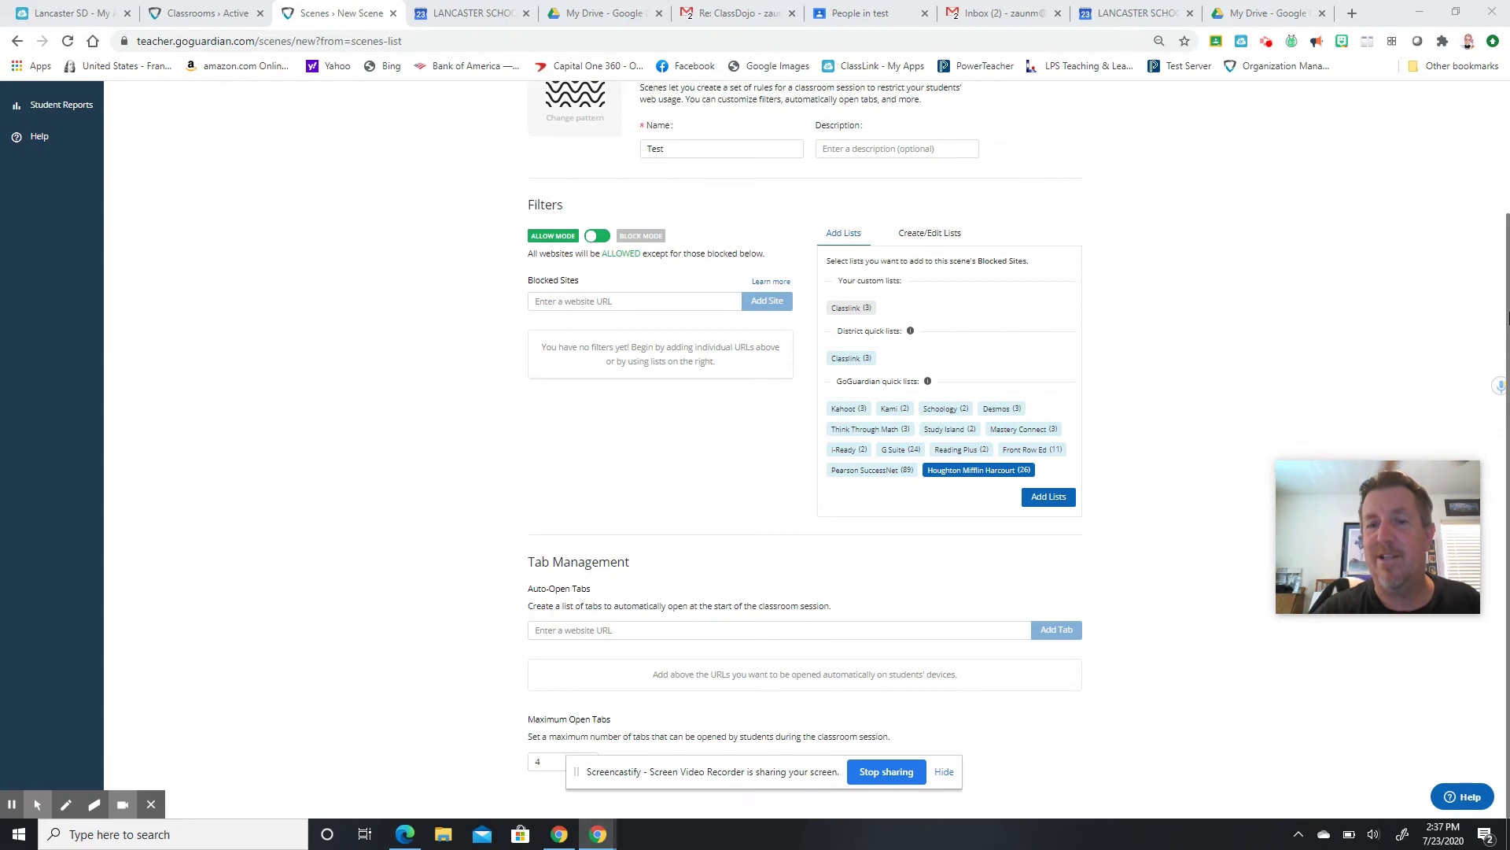
# Return to the live session of the Google-imported test classroom and apply the TEST scene.
pyautogui.scroll(2, 1502, 315)
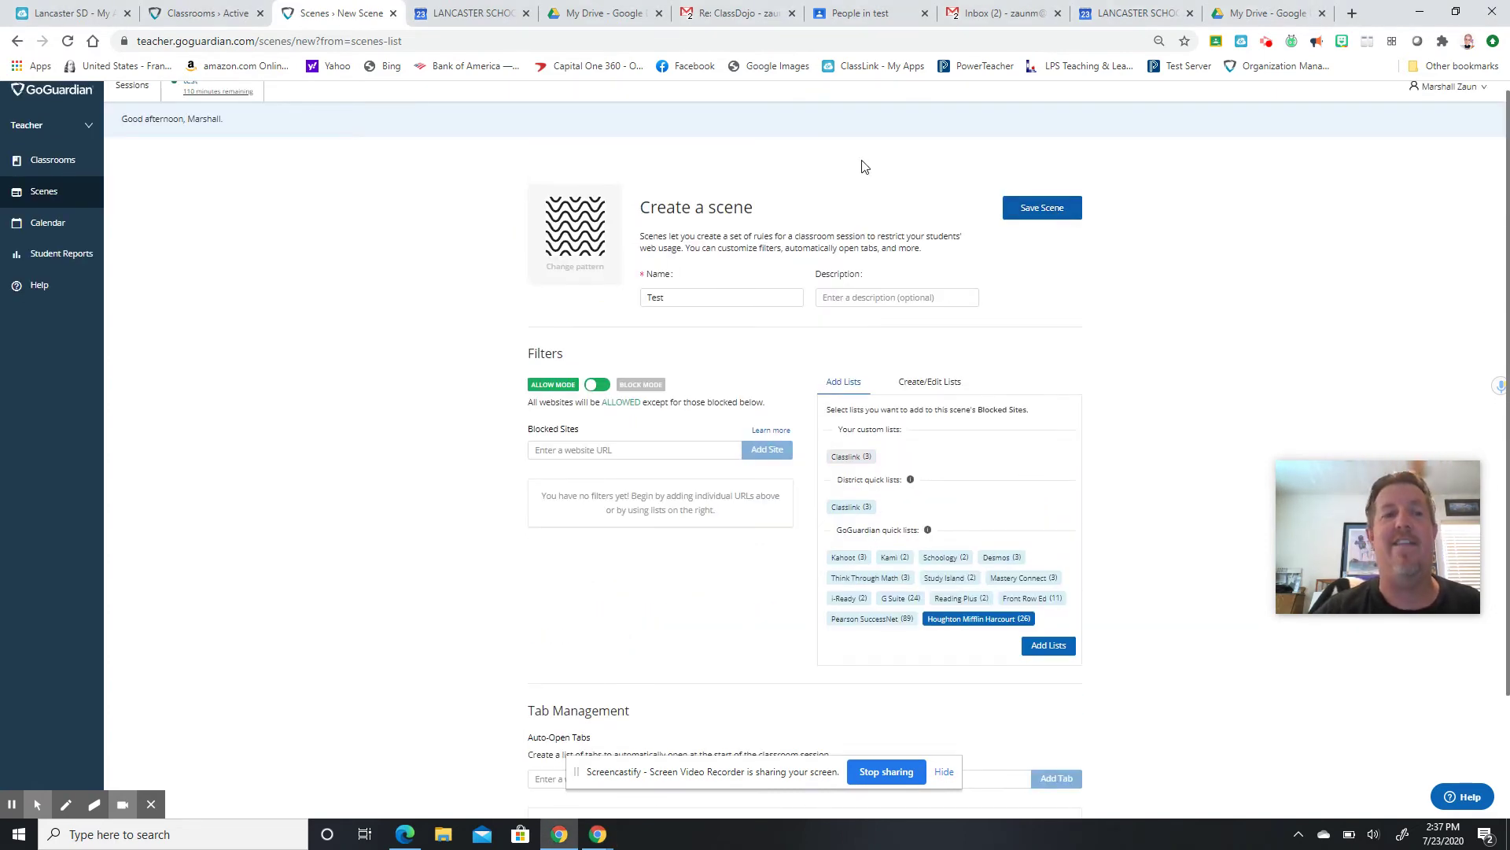
pyautogui.click(77, 161)
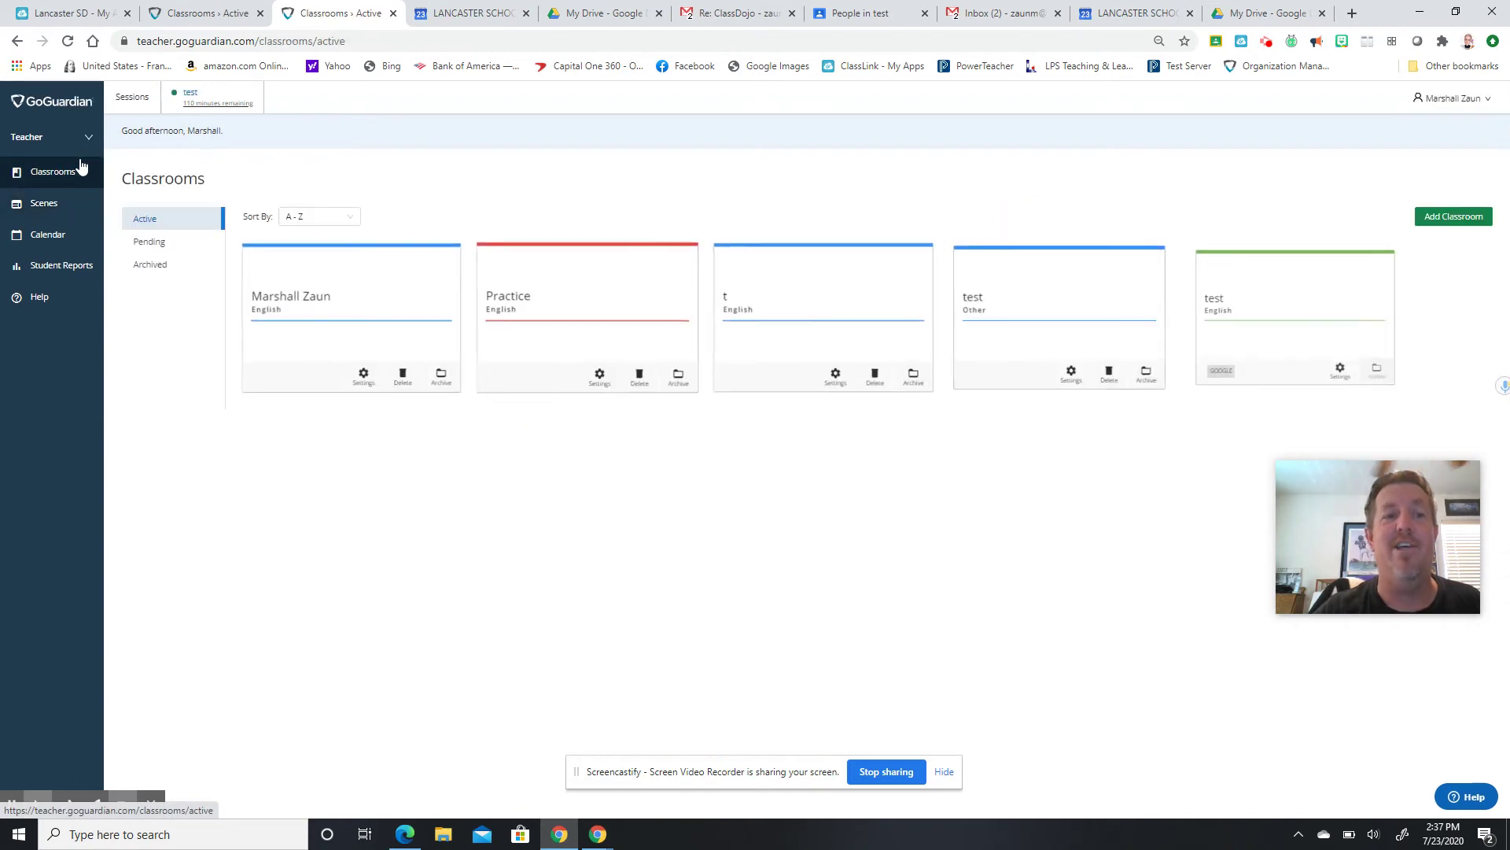
pyautogui.click(1295, 300)
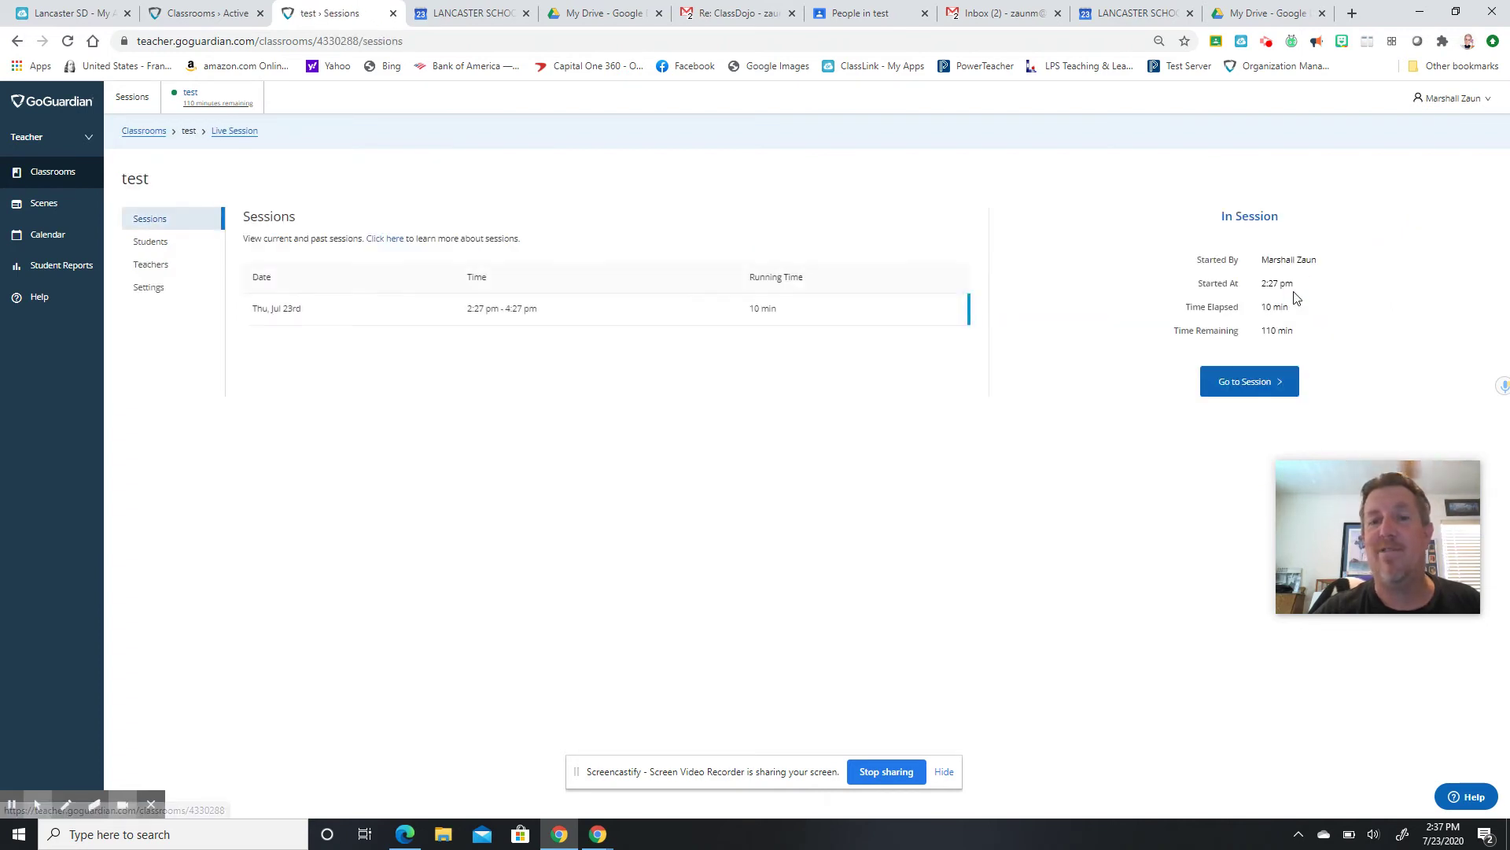
pyautogui.click(1256, 381)
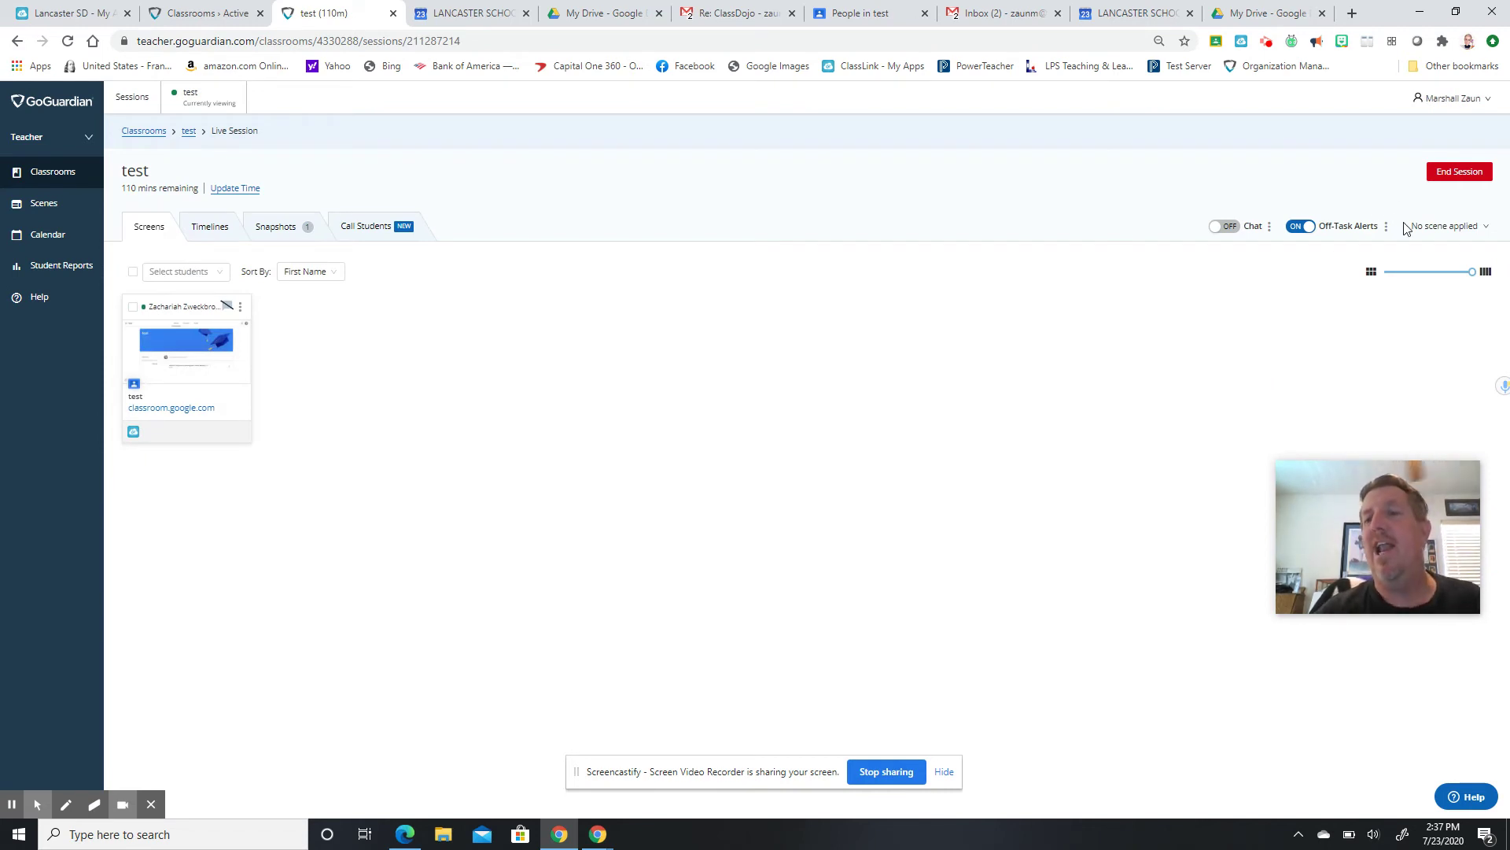
pyautogui.click(1446, 228)
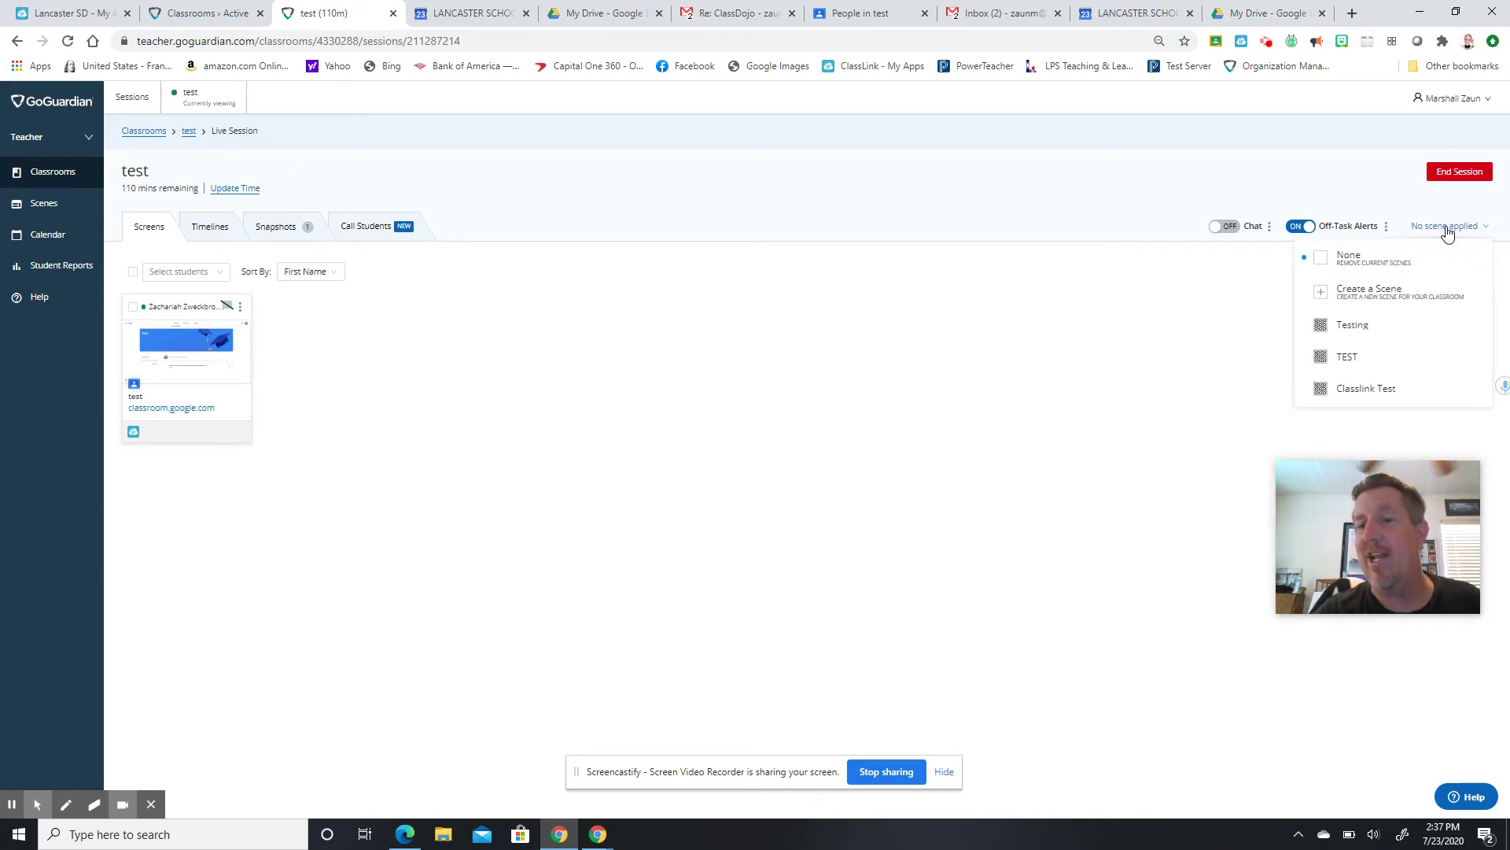
pyautogui.click(1352, 360)
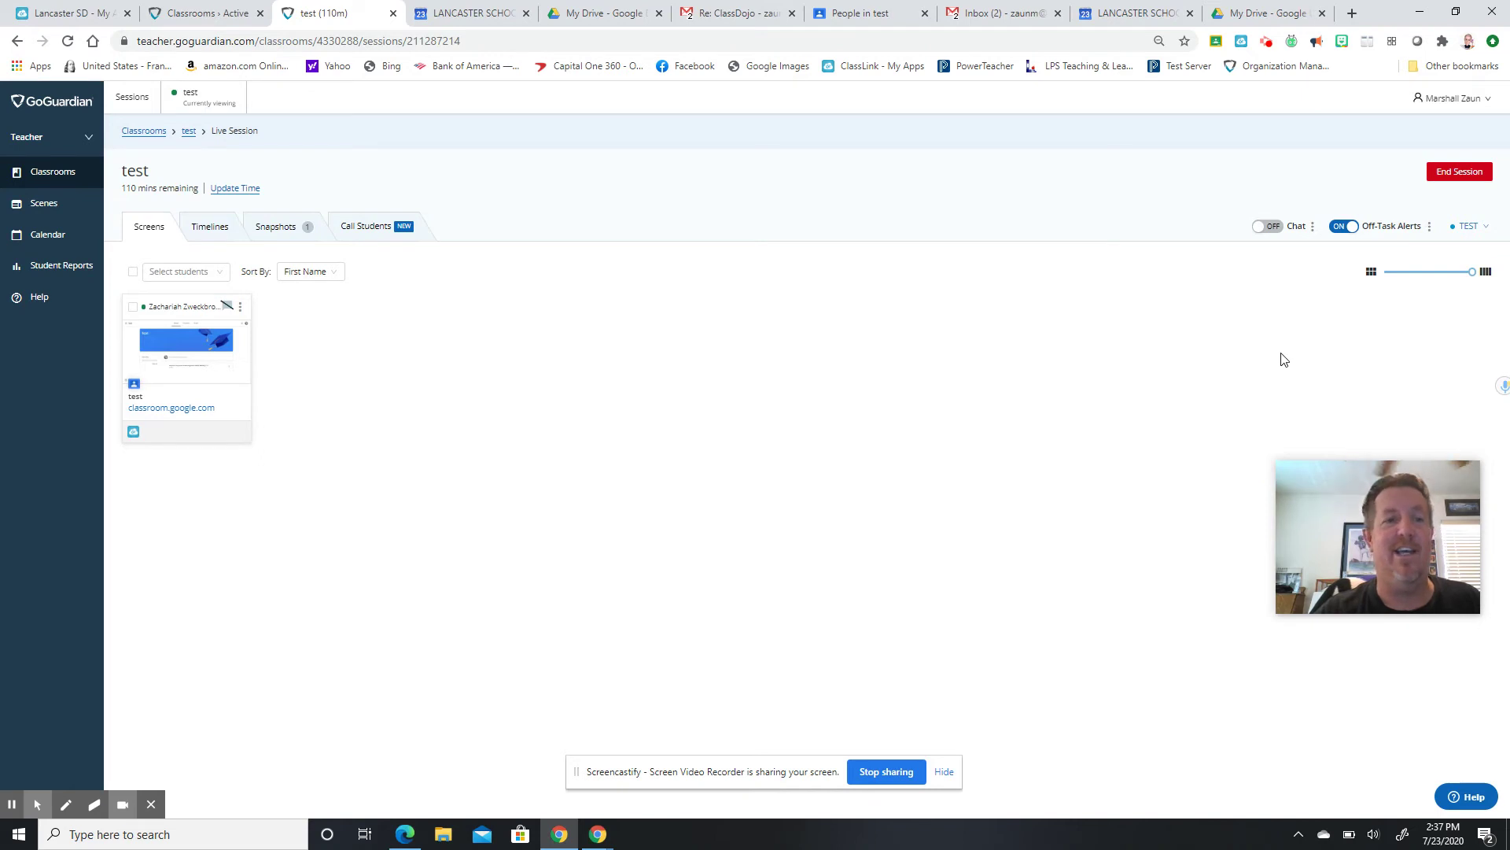
# Switch the live session's scene to Testing, and after that to Classlink Test.
pyautogui.click(1479, 229)
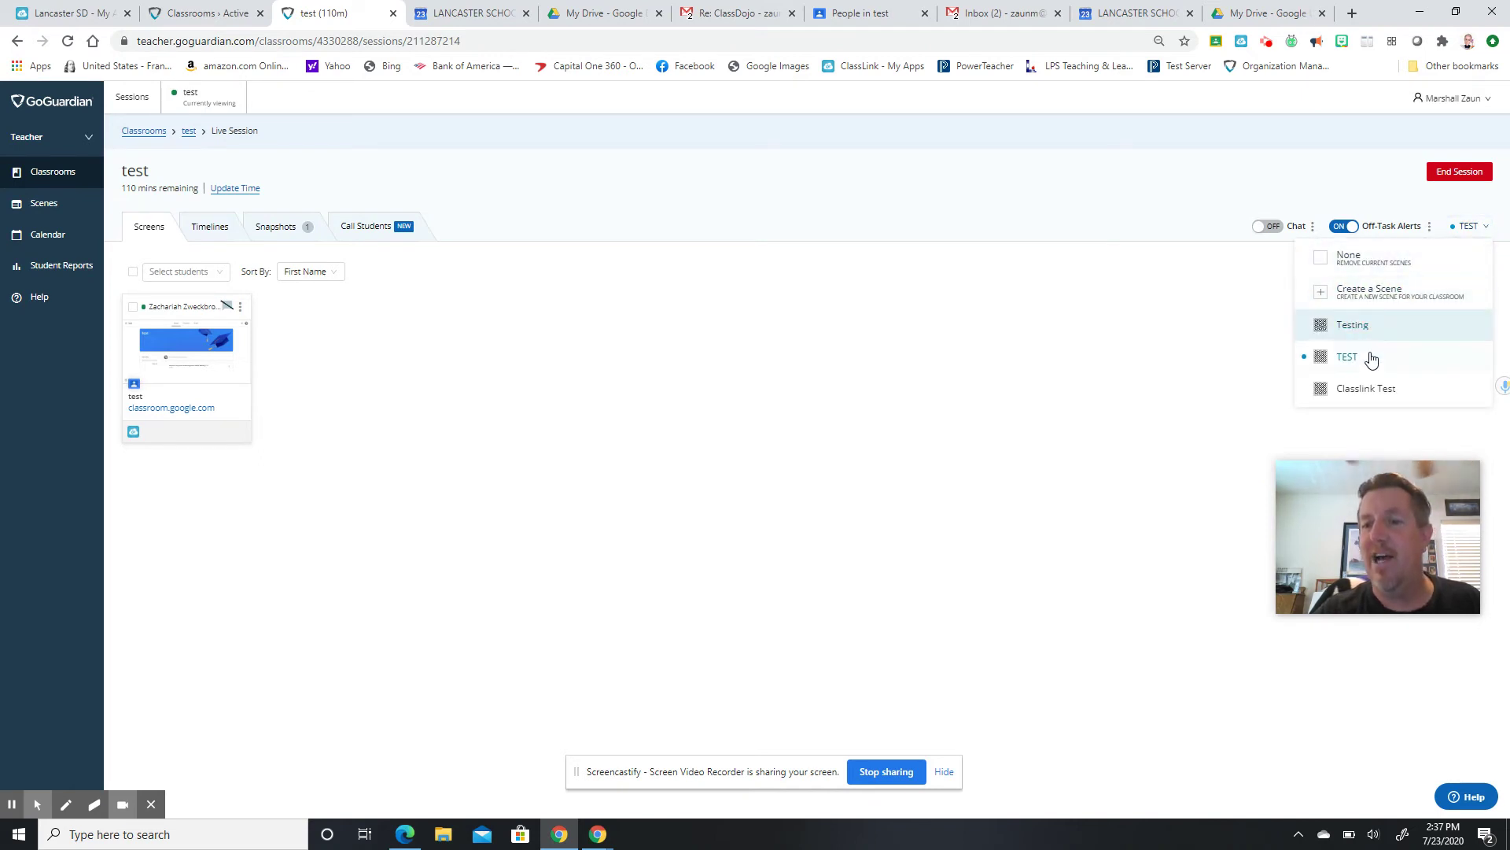
pyautogui.click(1371, 329)
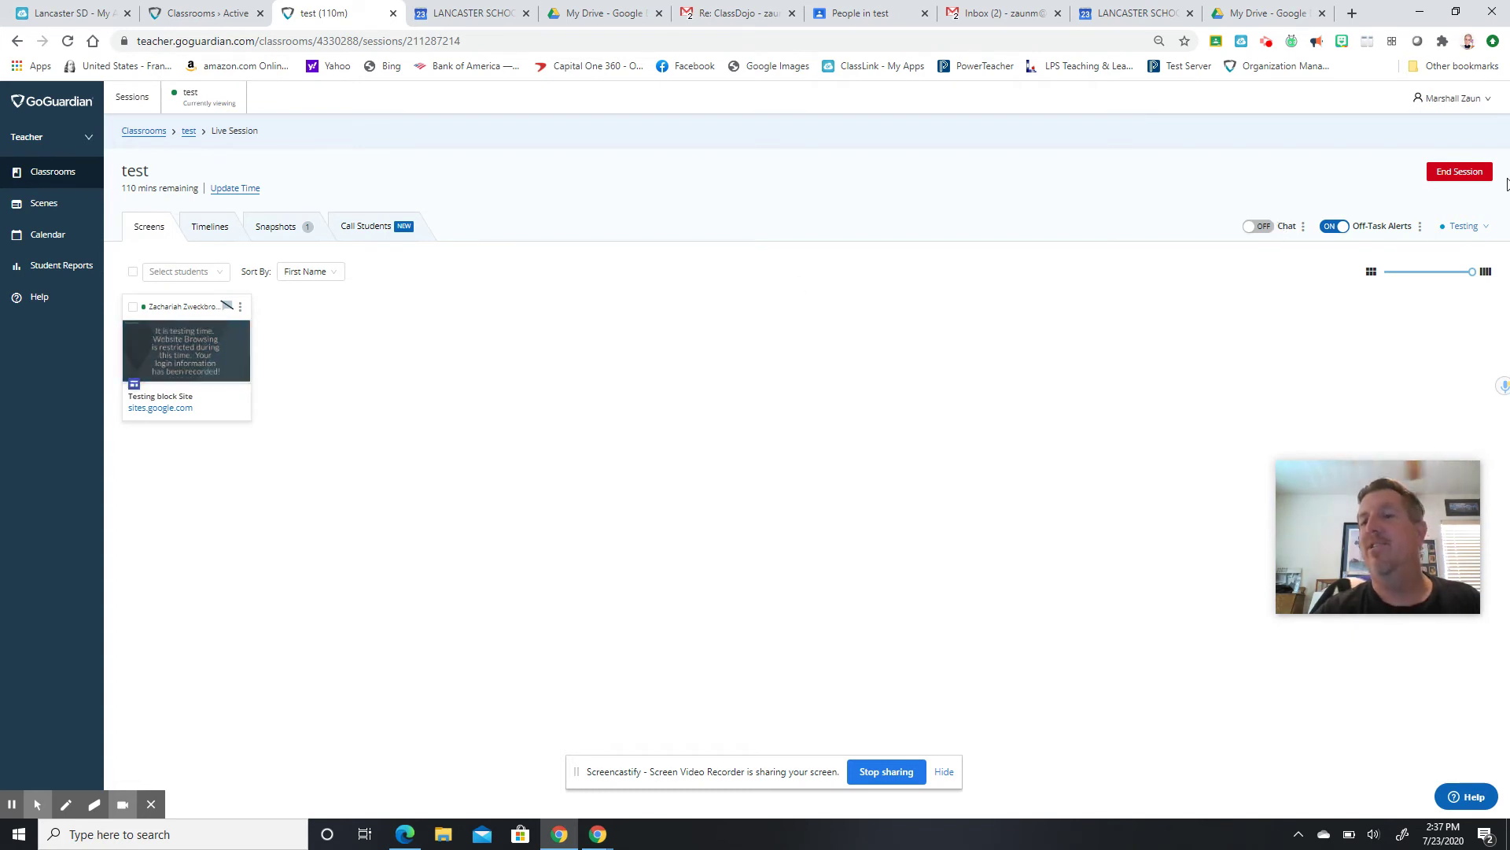
pyautogui.click(1463, 228)
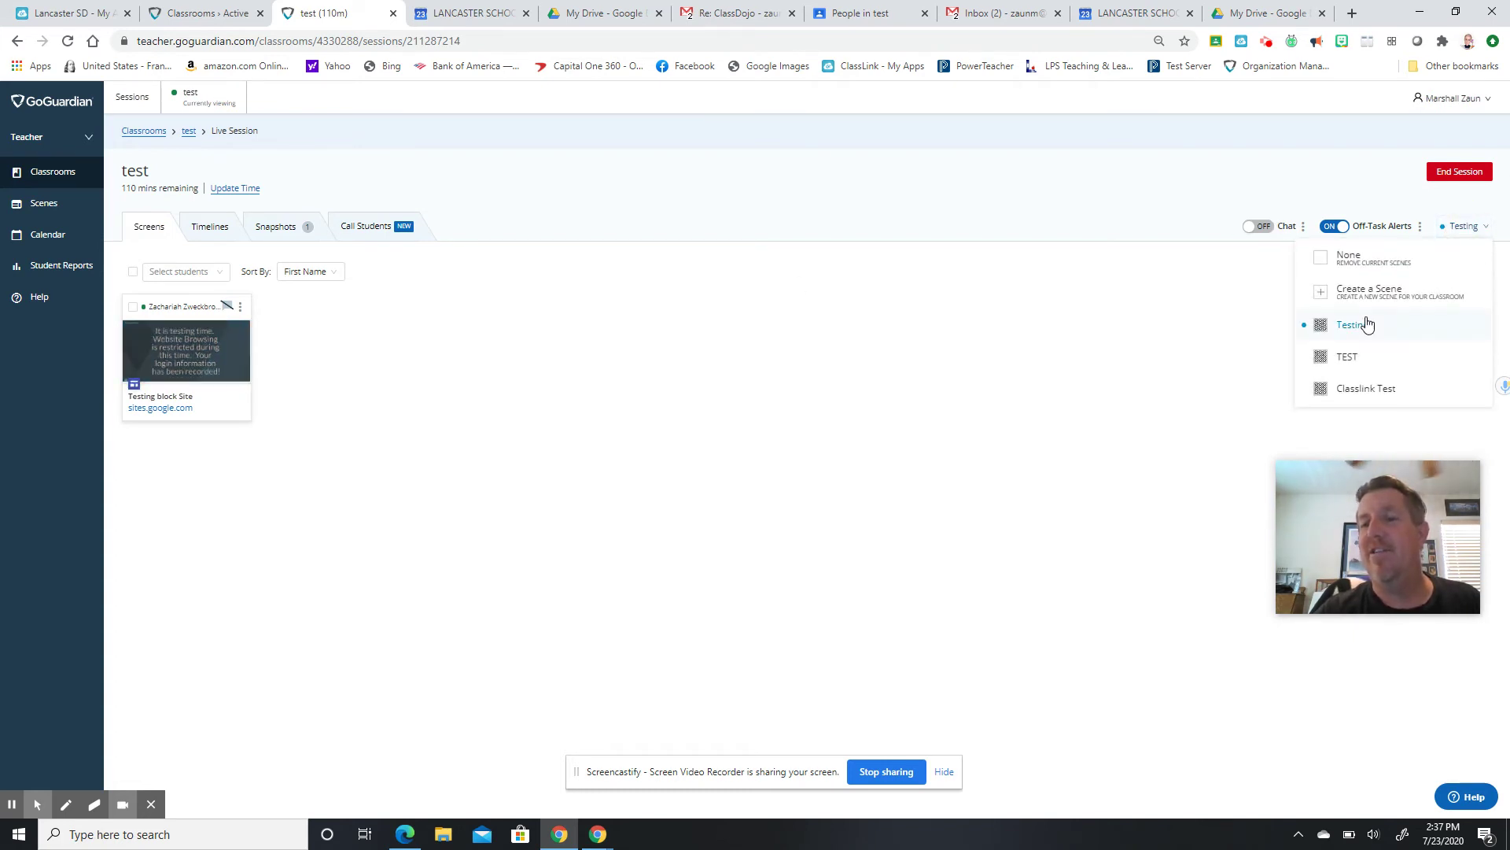
pyautogui.click(1345, 386)
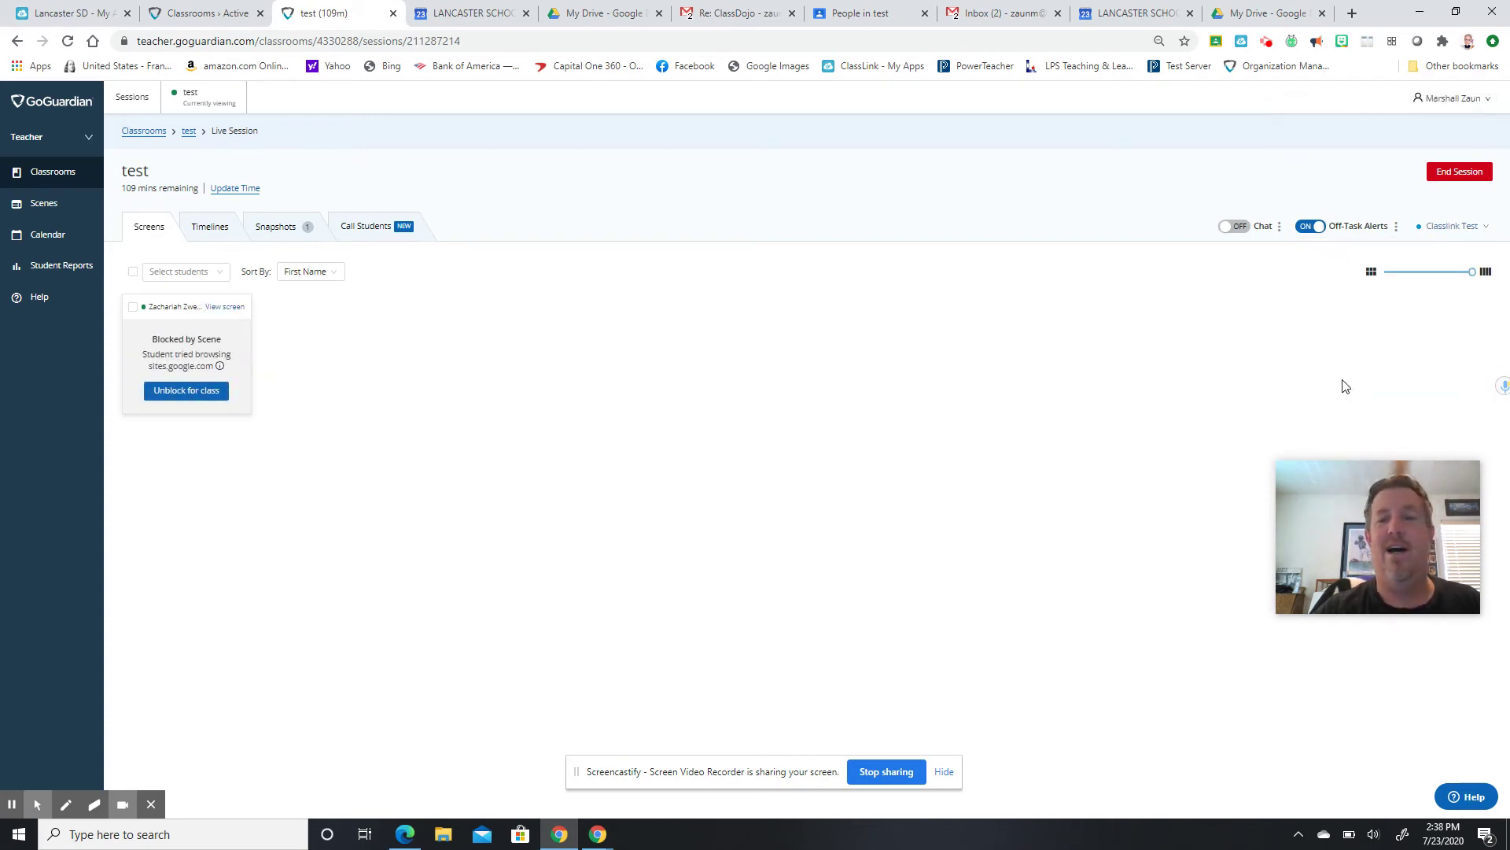
# Unblock the whole sites.google.com site for the class and update the applied scene with it.
pyautogui.click(188, 393)
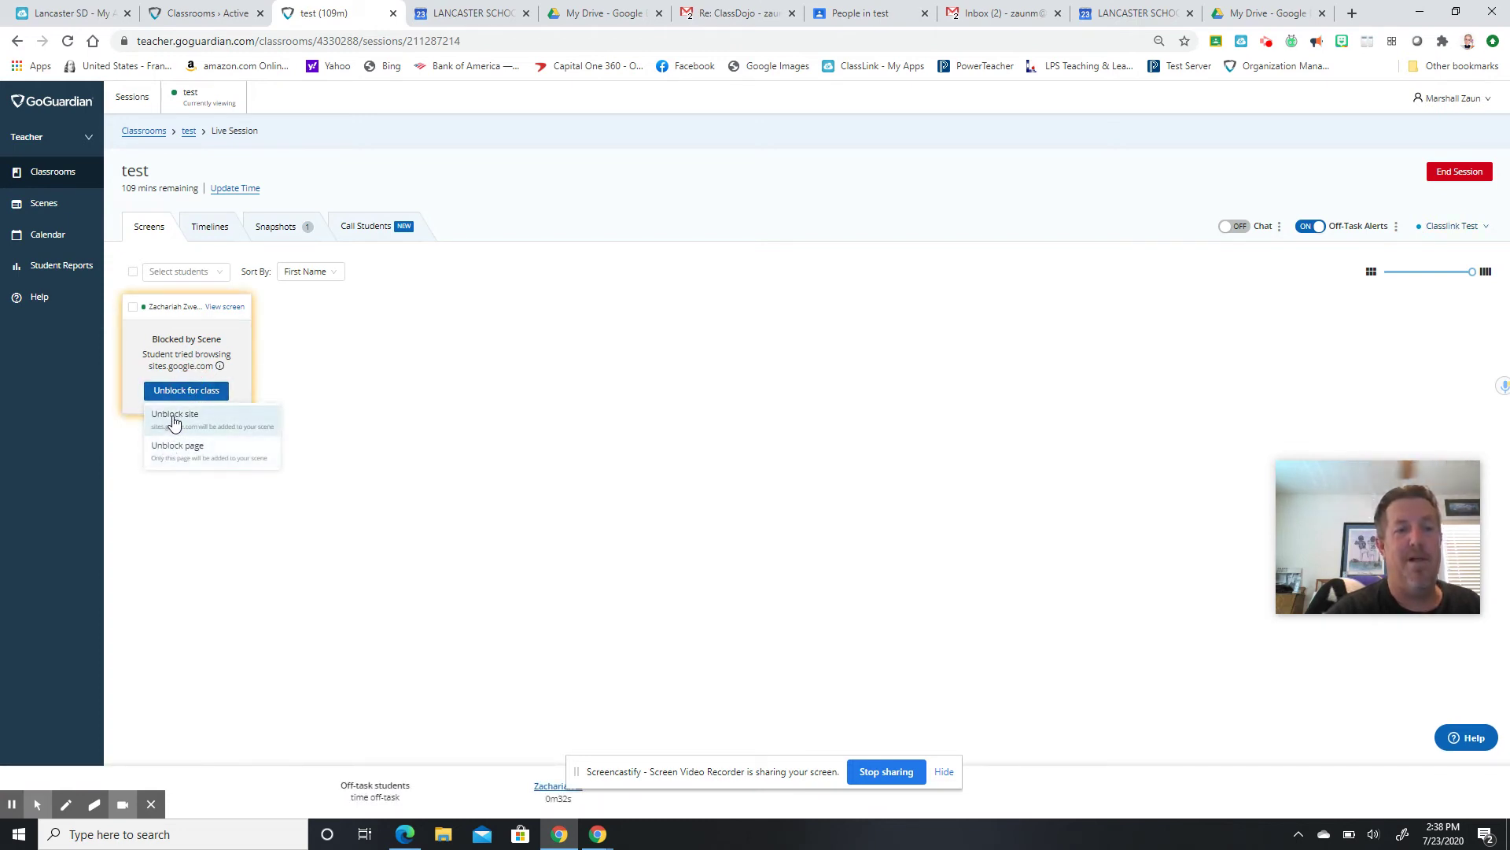
pyautogui.click(175, 417)
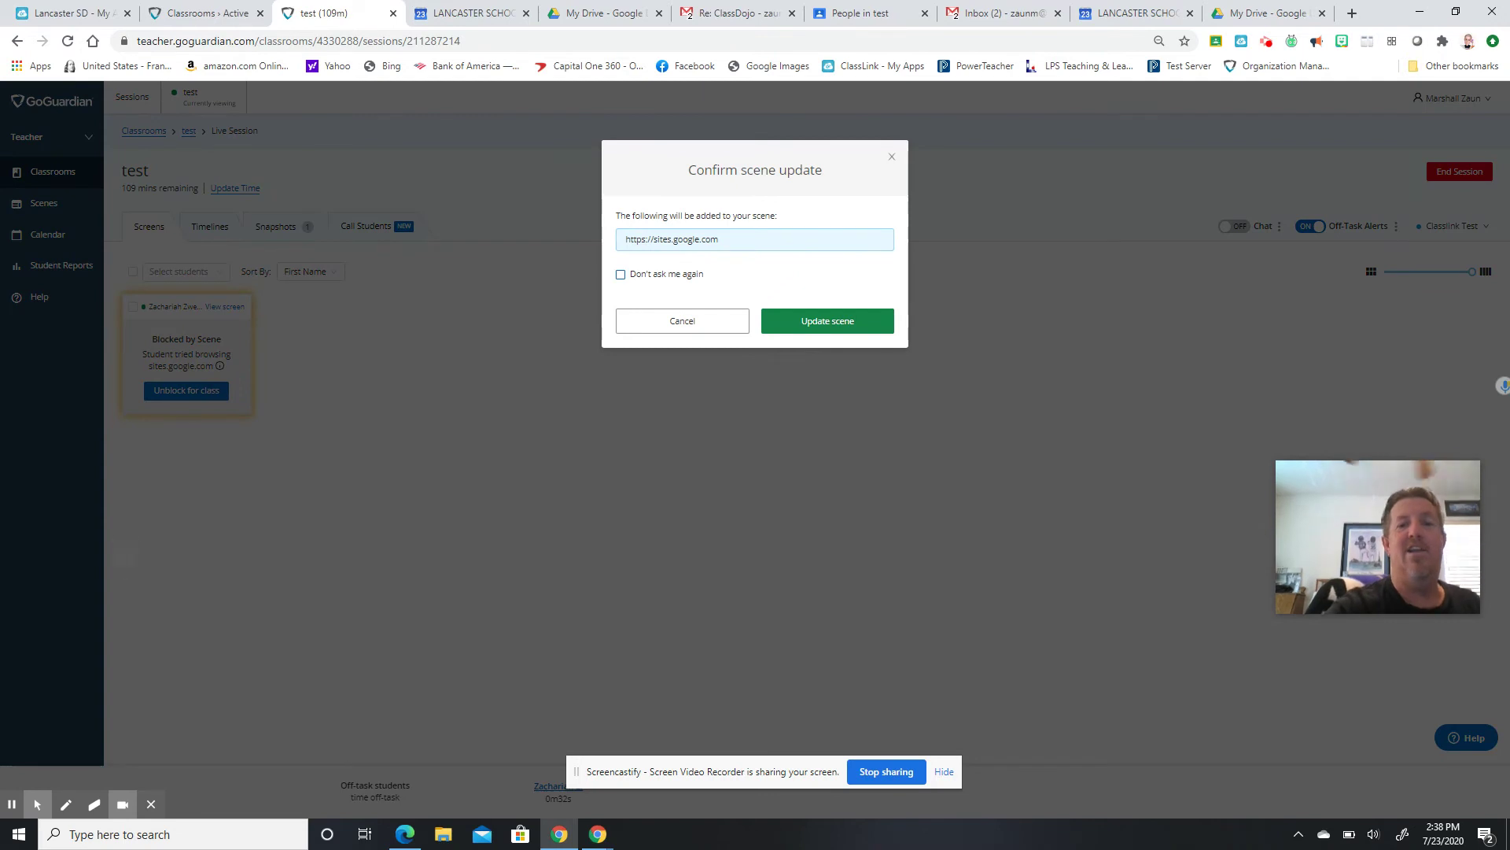
pyautogui.click(837, 325)
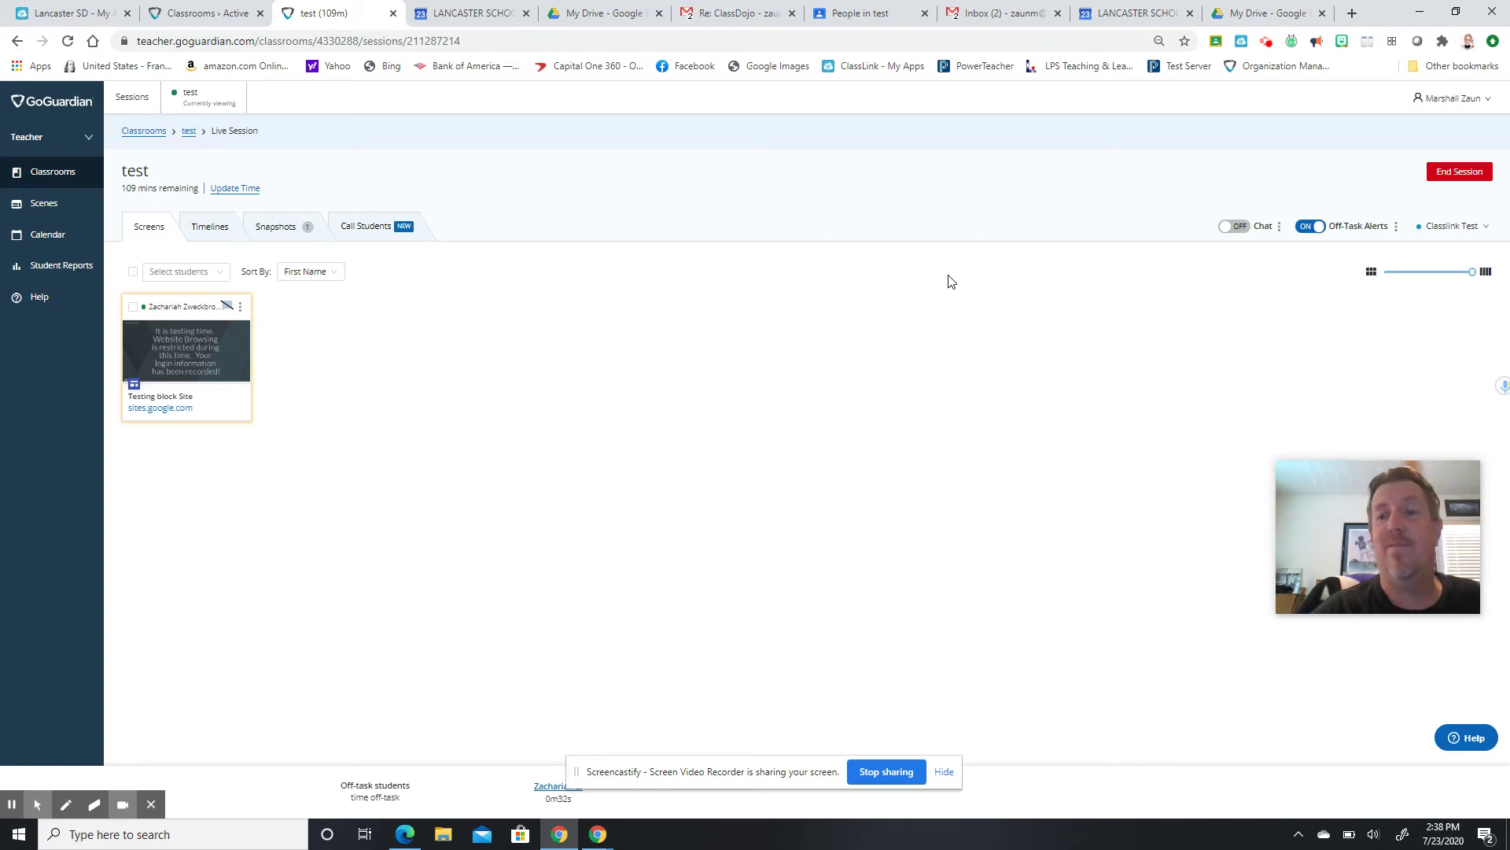
# End the live session and review its snapshots and student timeline.
pyautogui.click(1447, 175)
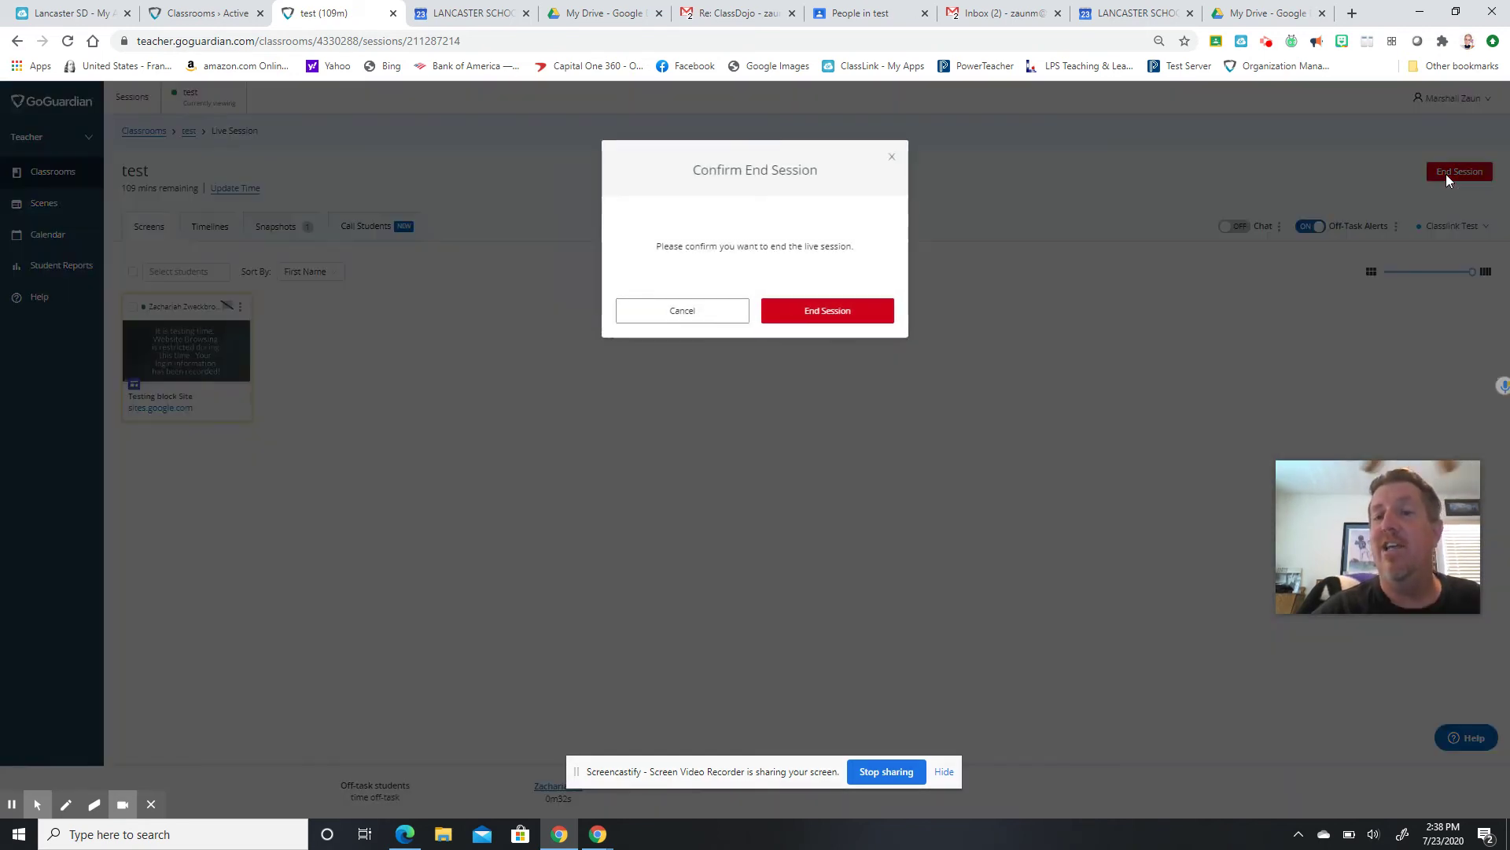
pyautogui.click(821, 311)
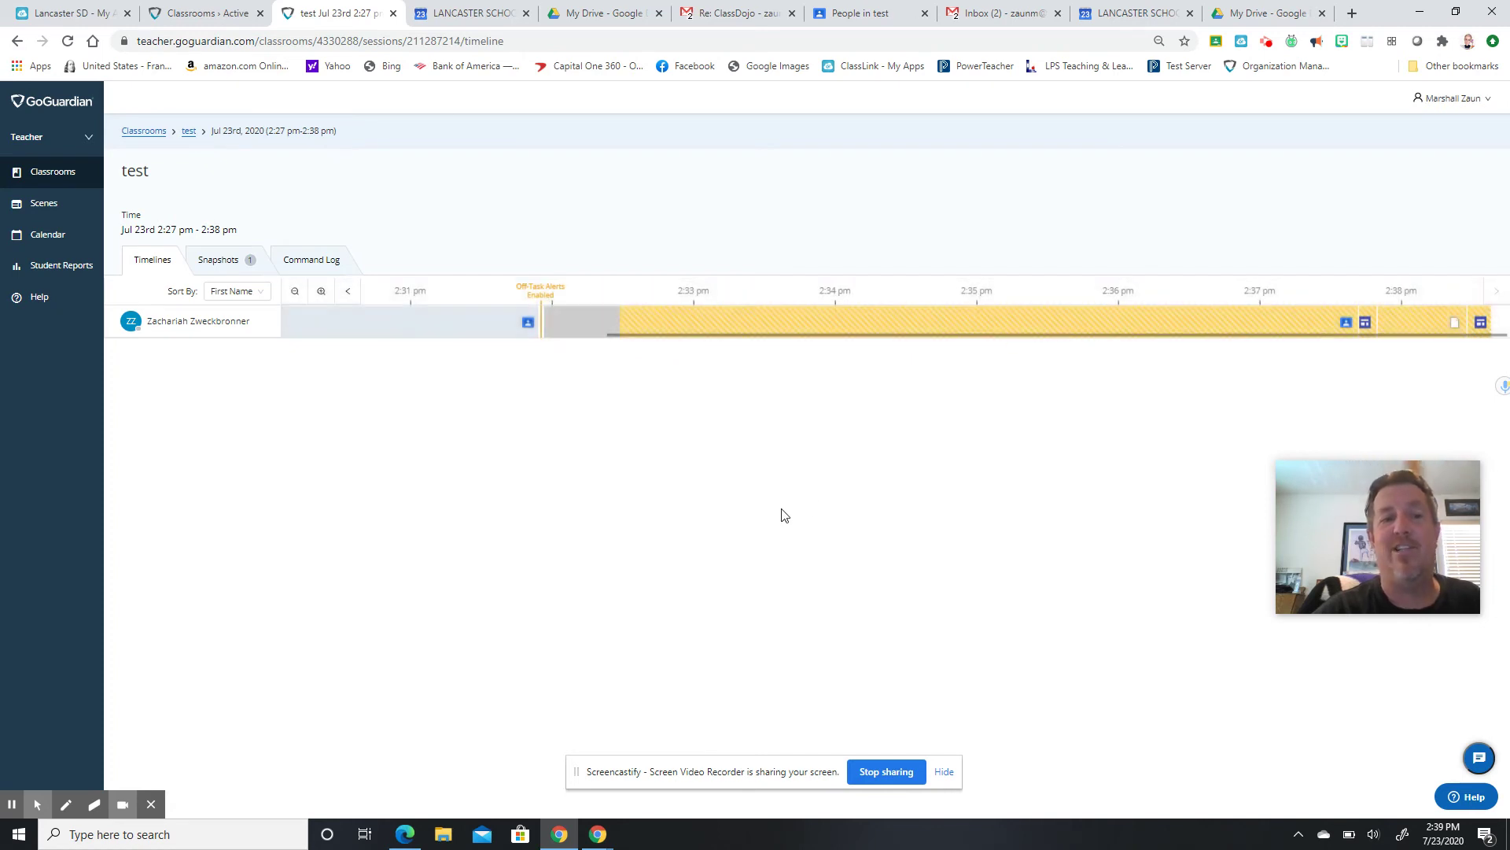
pyautogui.click(234, 263)
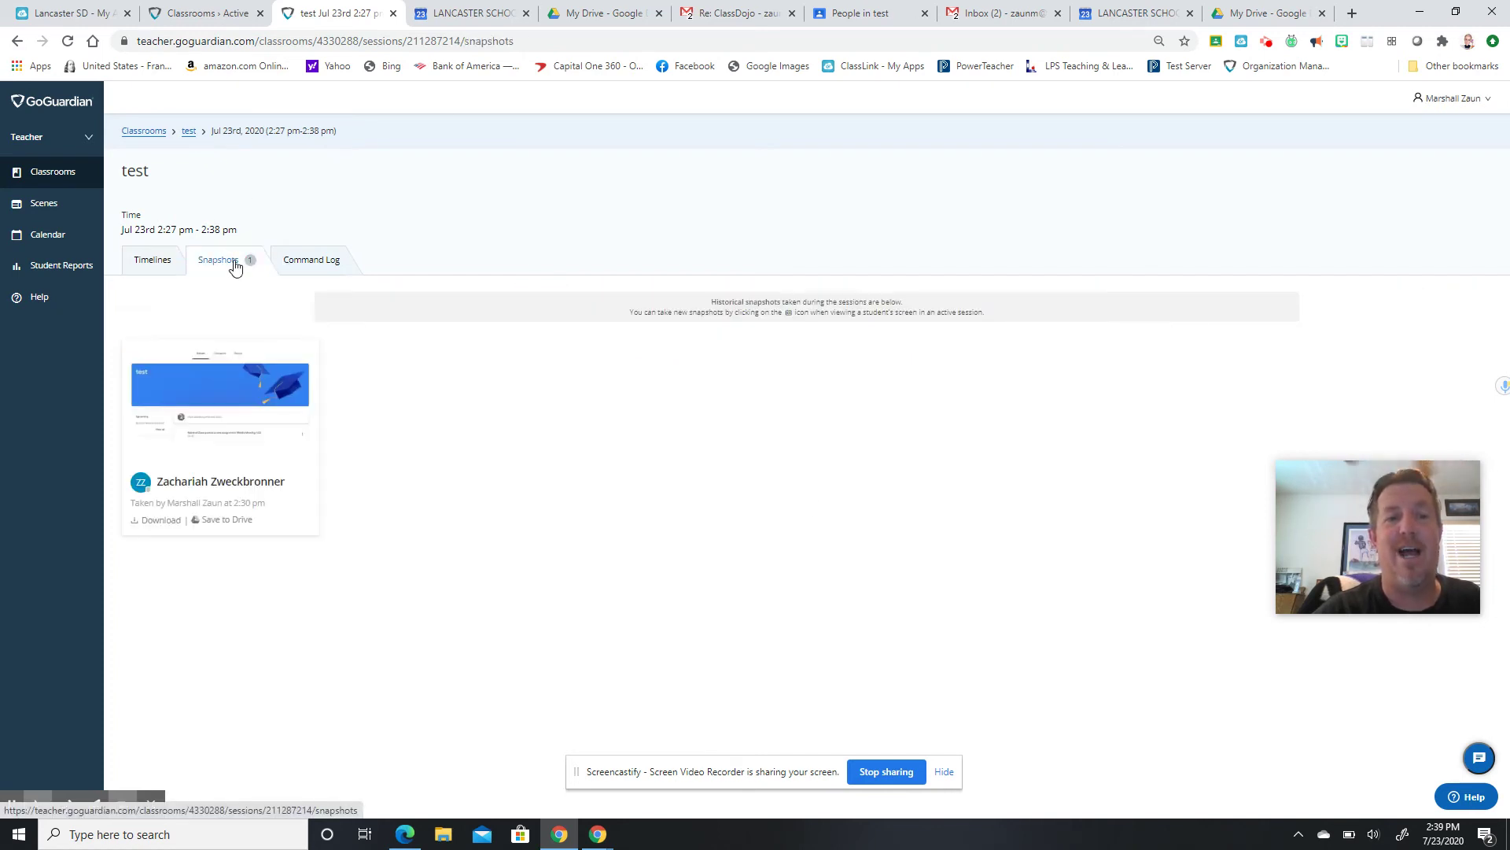
pyautogui.click(139, 261)
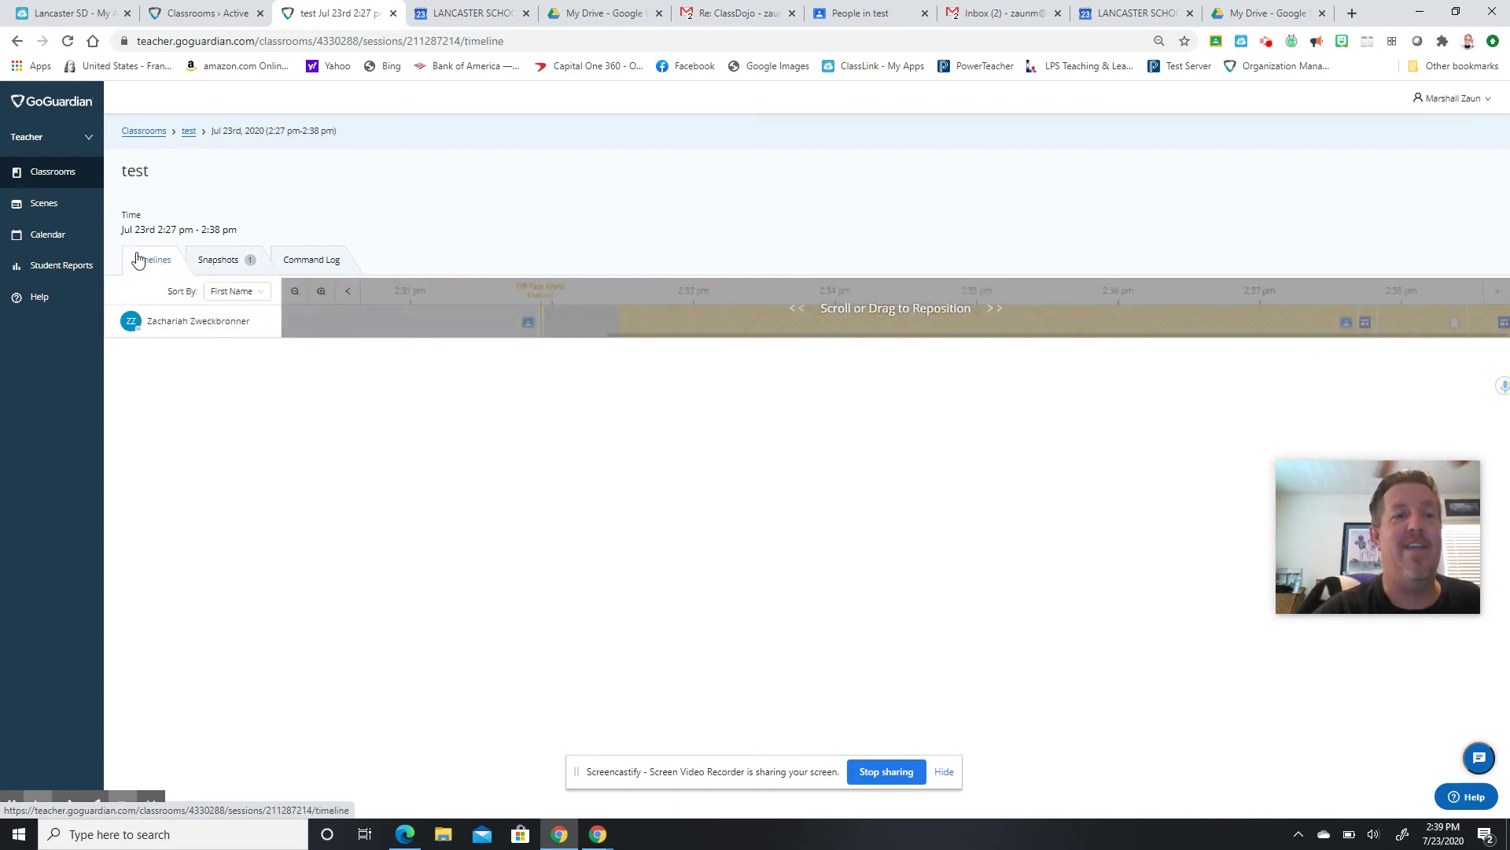
# Generate an individual student report for the student in the Google-imported test classroom, dated 07/23/2020.
pyautogui.click(45, 268)
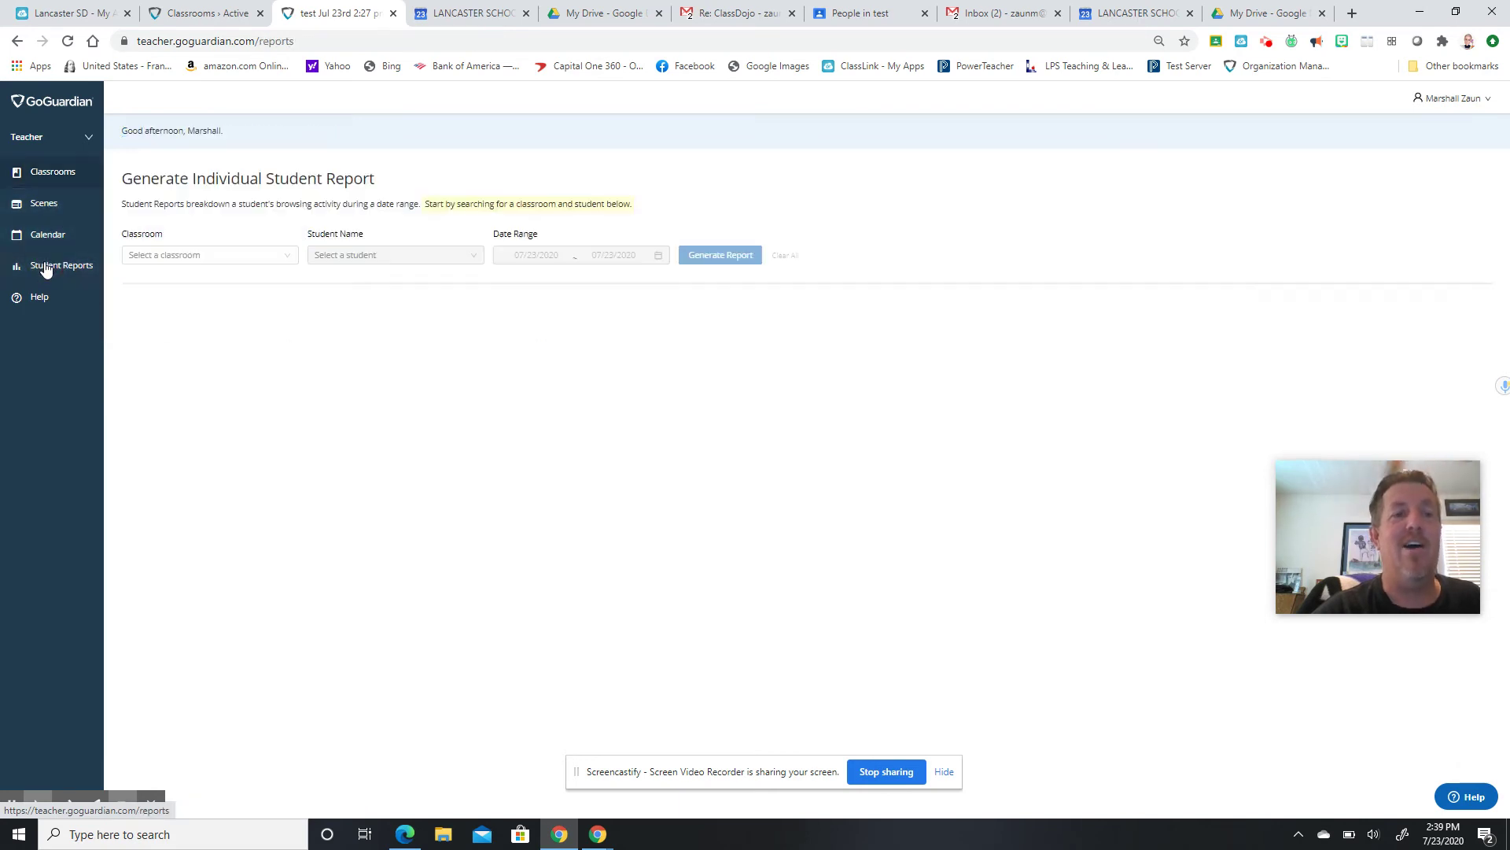
pyautogui.click(268, 258)
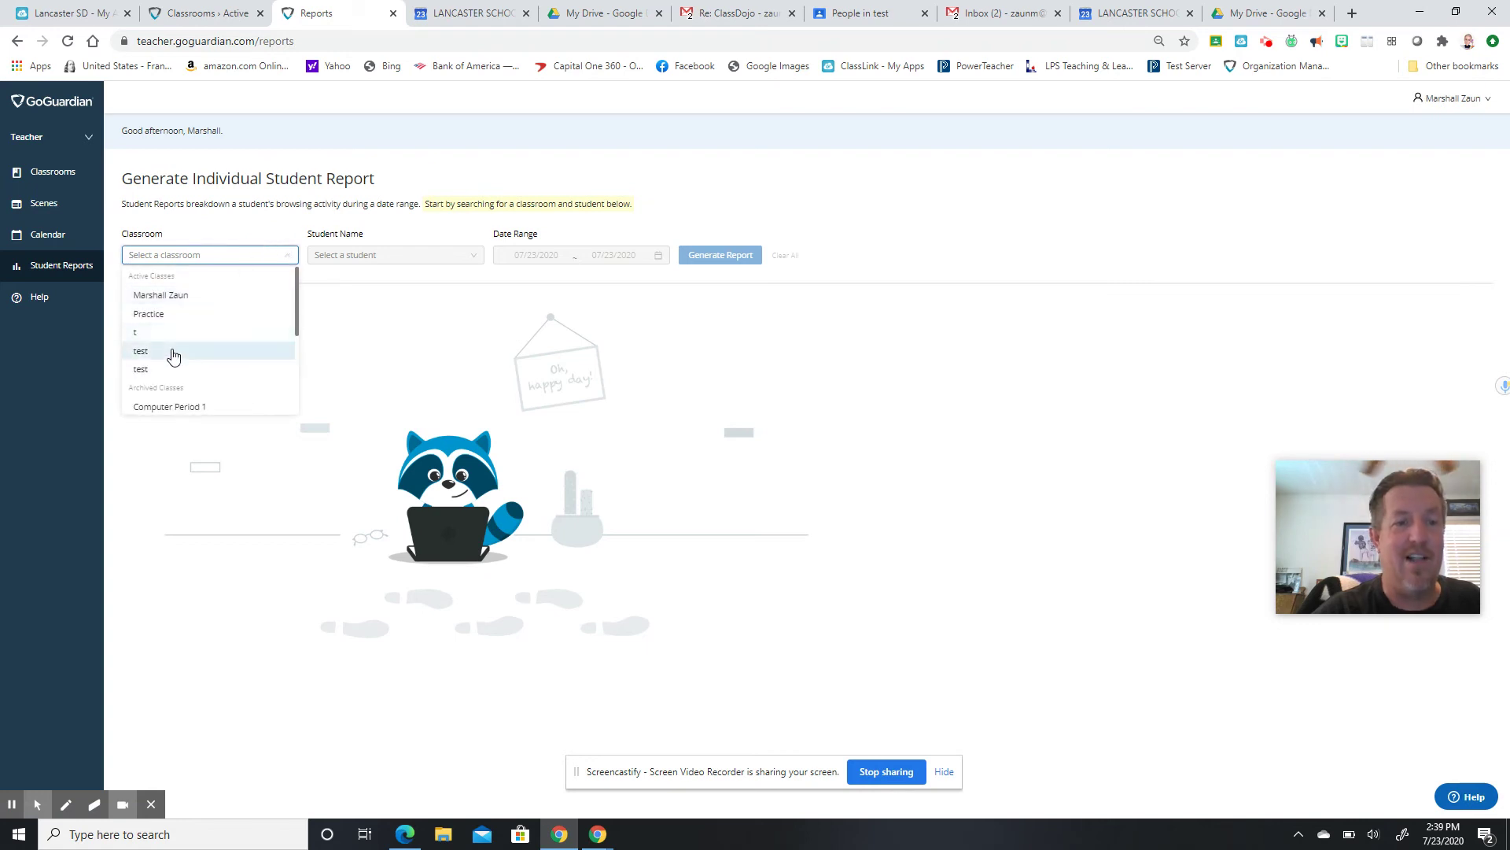
pyautogui.click(158, 370)
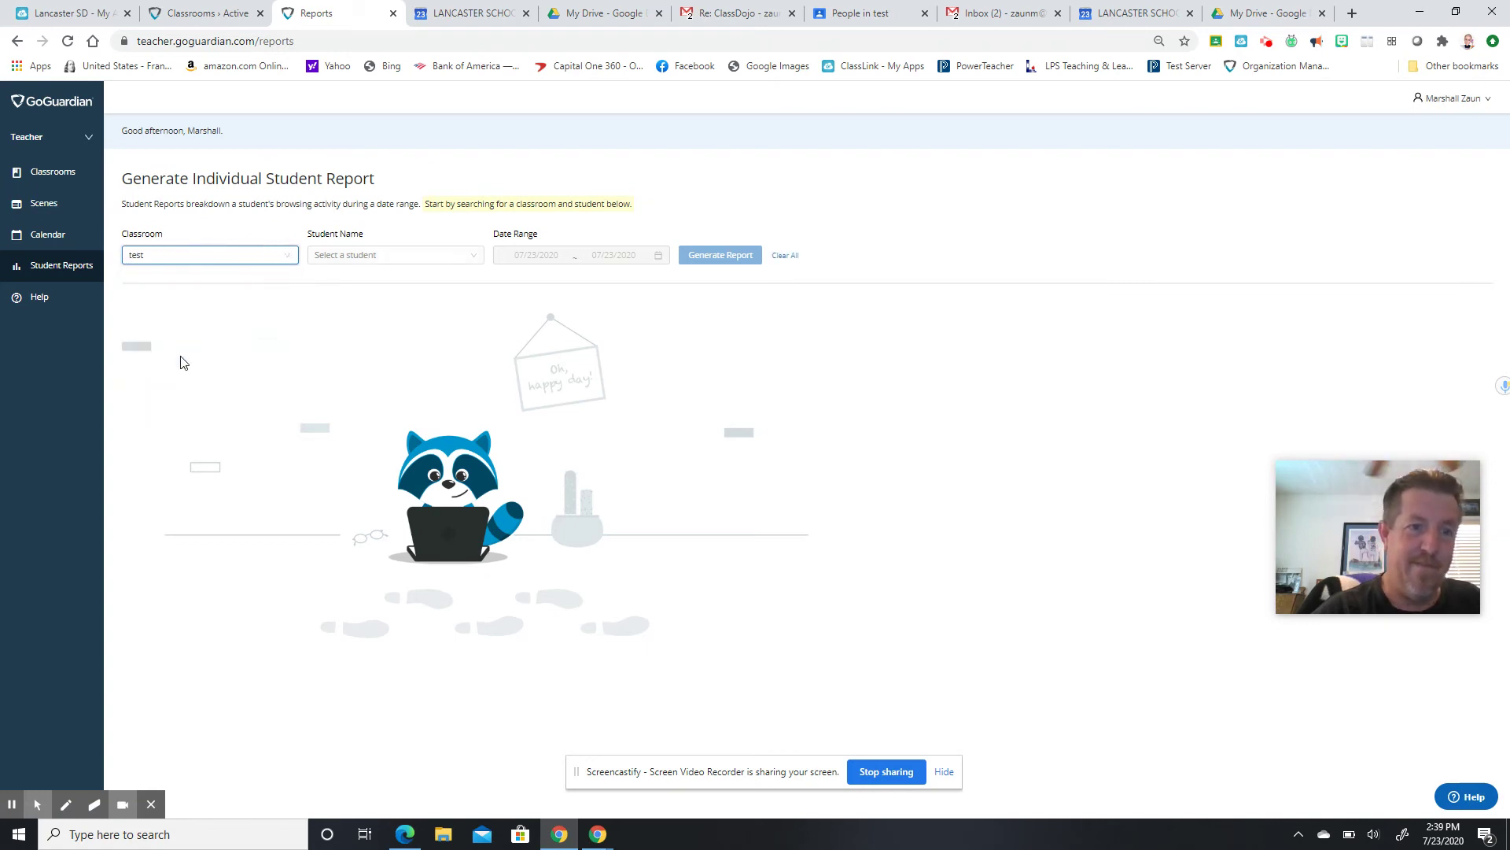
pyautogui.click(389, 257)
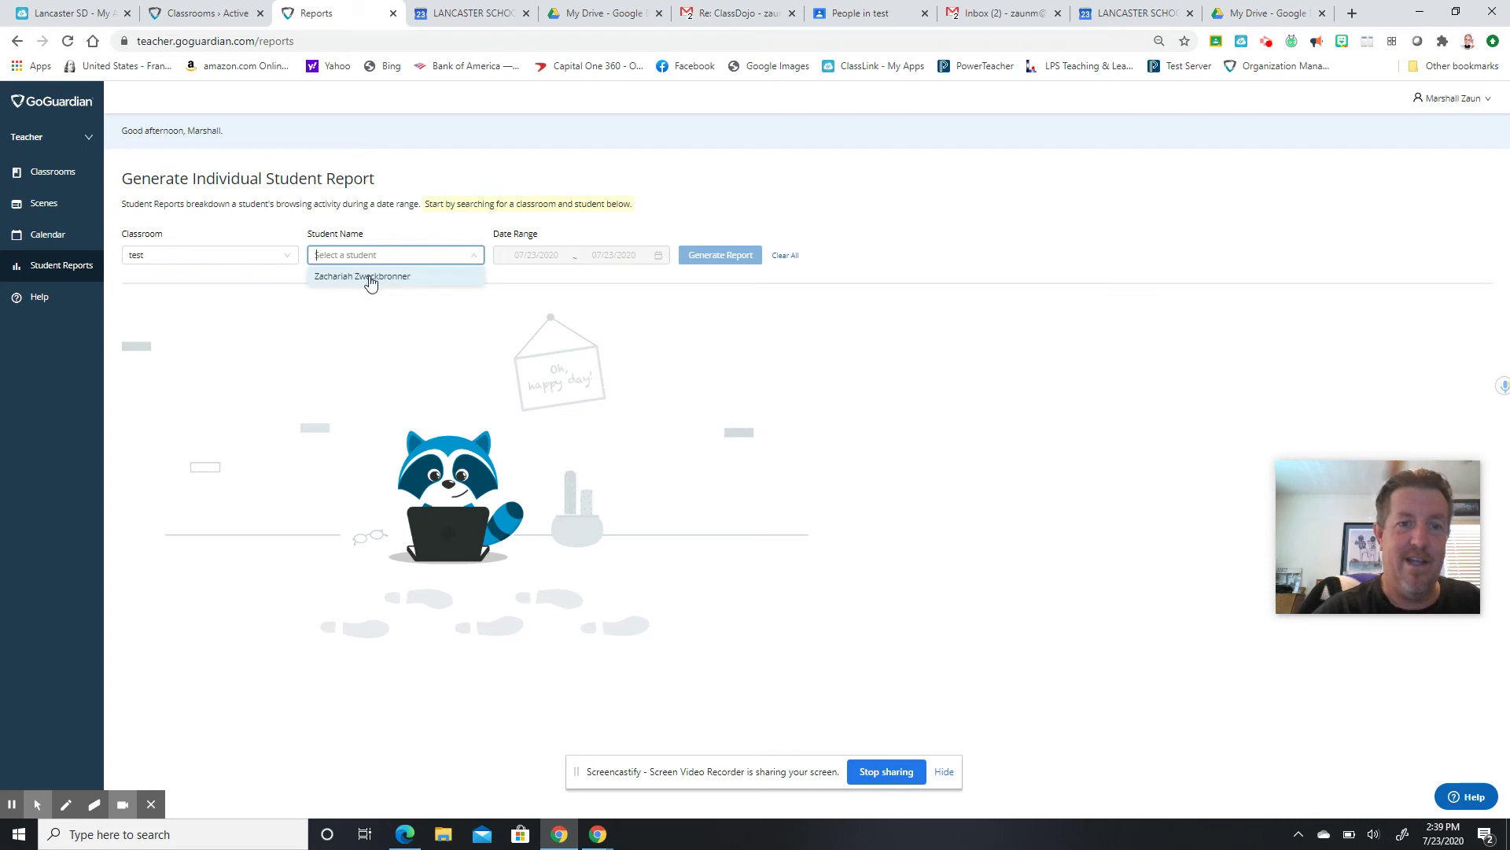
pyautogui.click(371, 277)
pyautogui.click(718, 262)
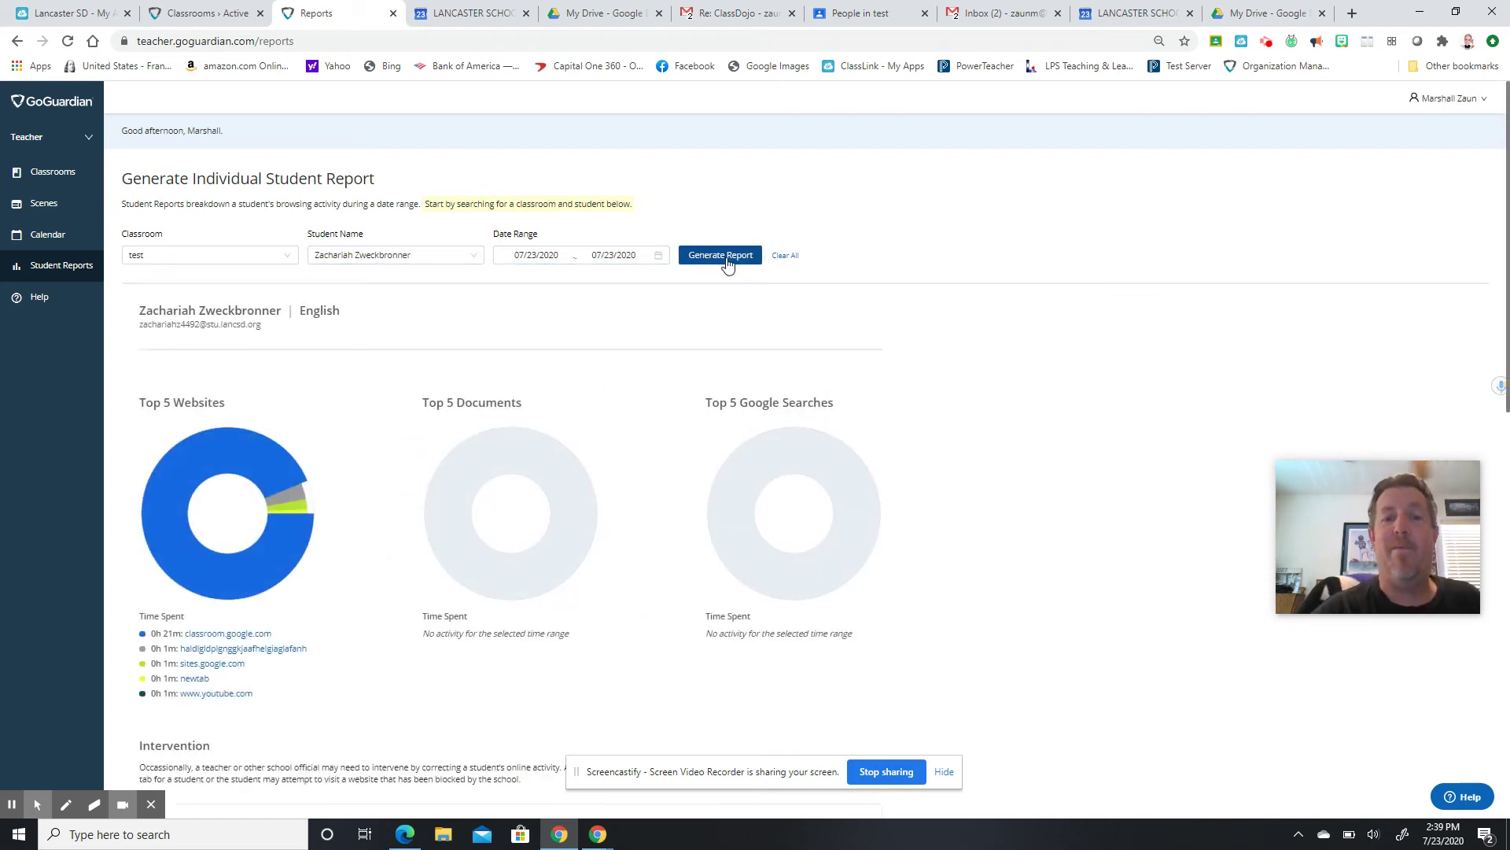
pyautogui.moveTo(1503, 251); pyautogui.dragTo(1509, 328)
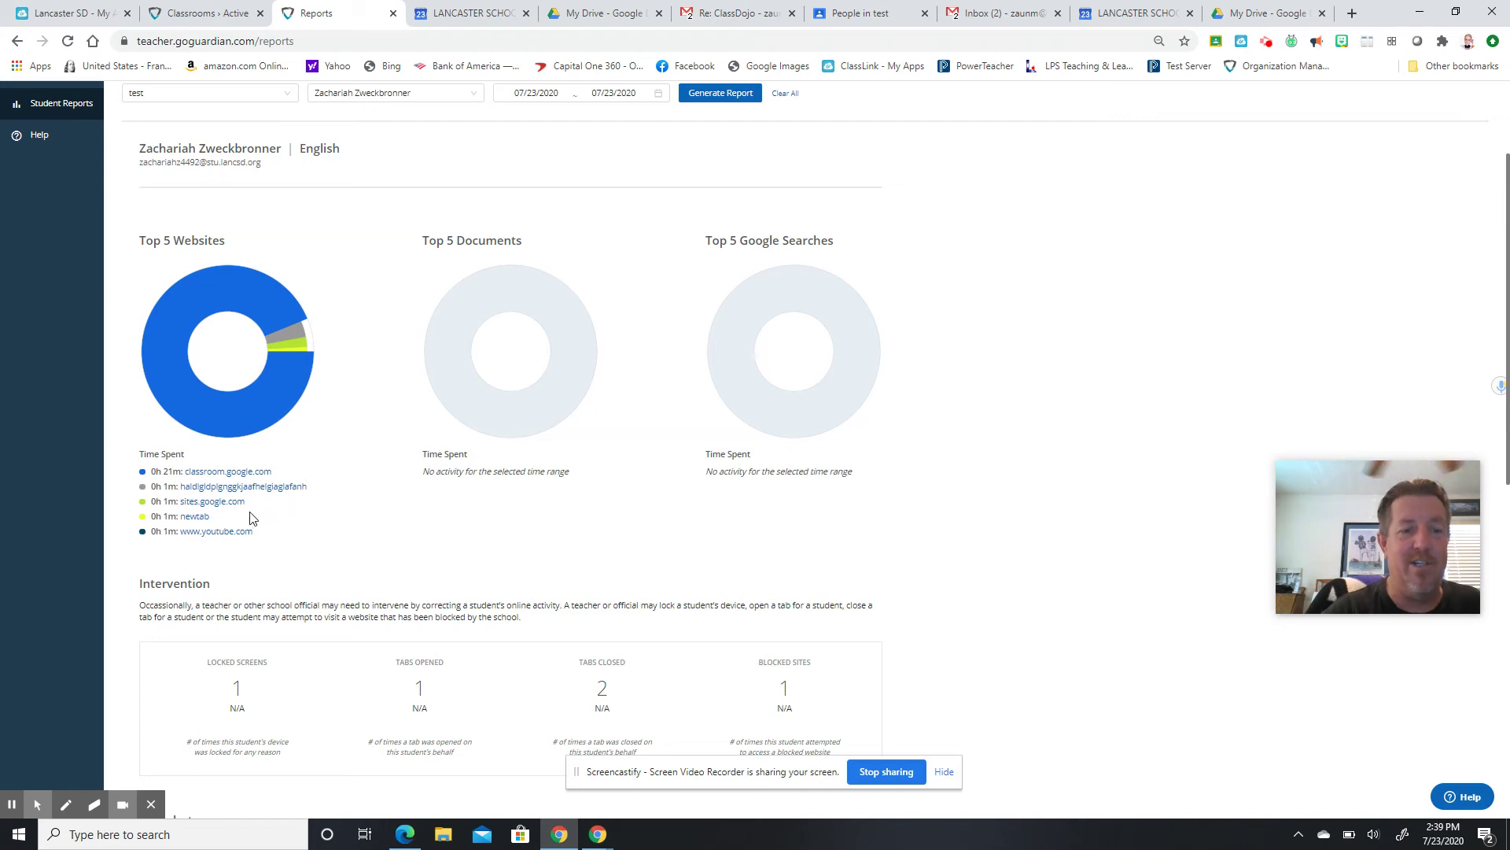
pyautogui.moveTo(264, 532); pyautogui.dragTo(182, 535)
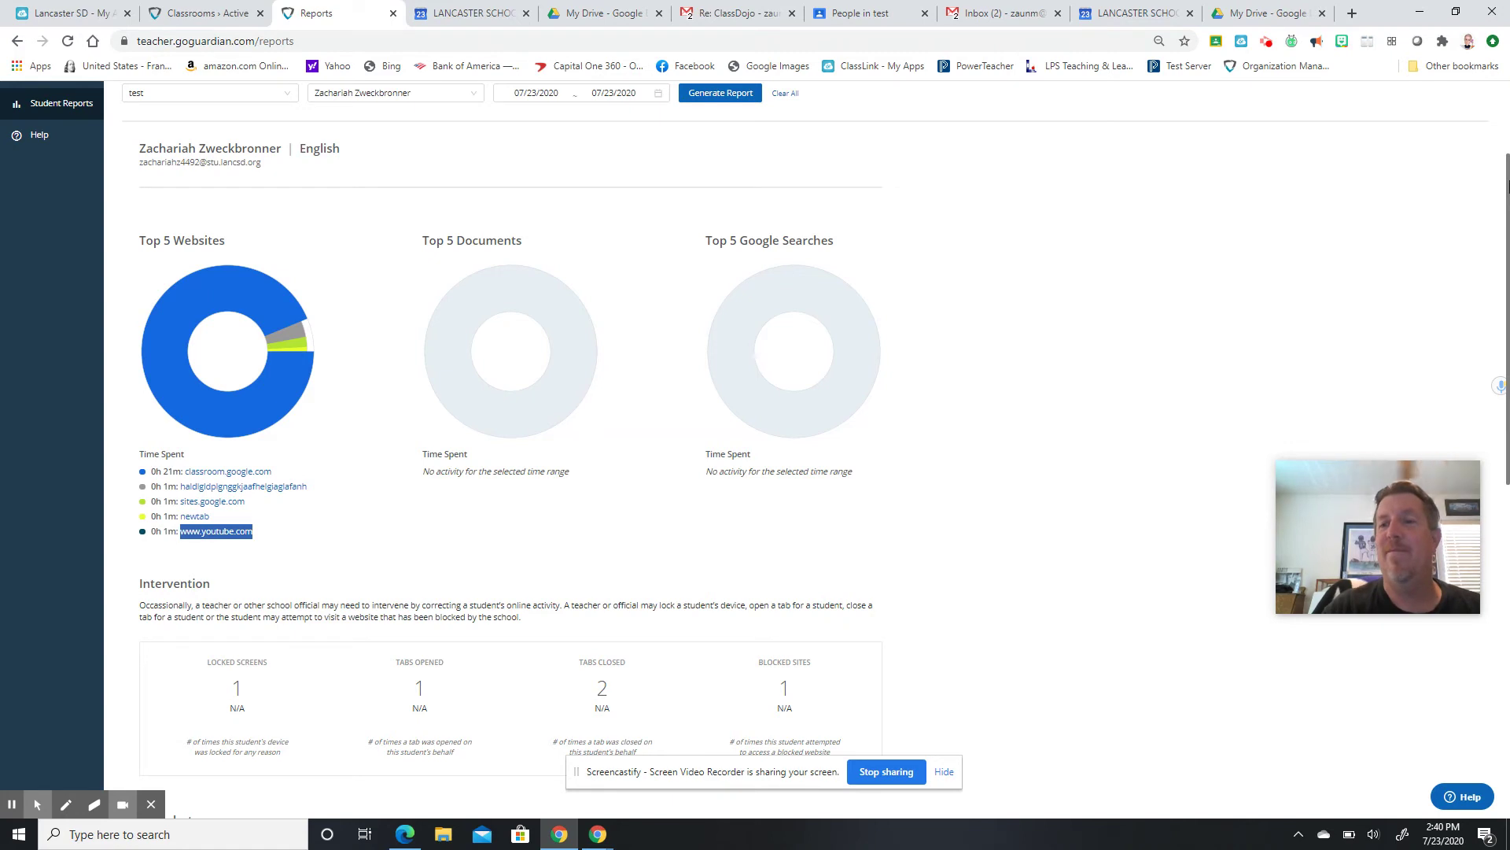
pyautogui.scroll(2, 1507, 186)
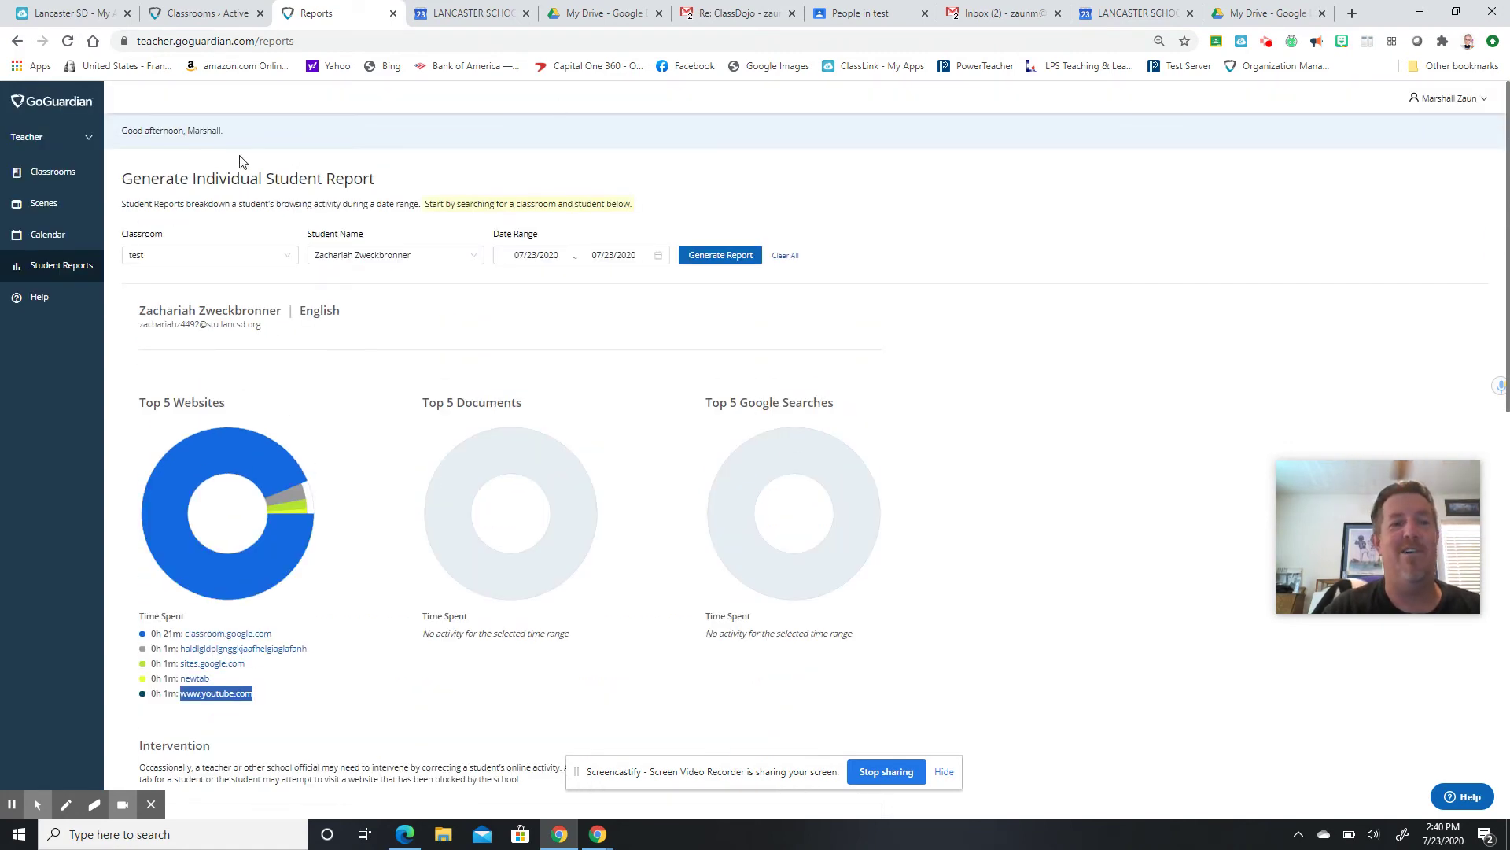
# Open the Google-imported test classroom's settings and view the form for adding a recurring scheduled session.
pyautogui.click(59, 180)
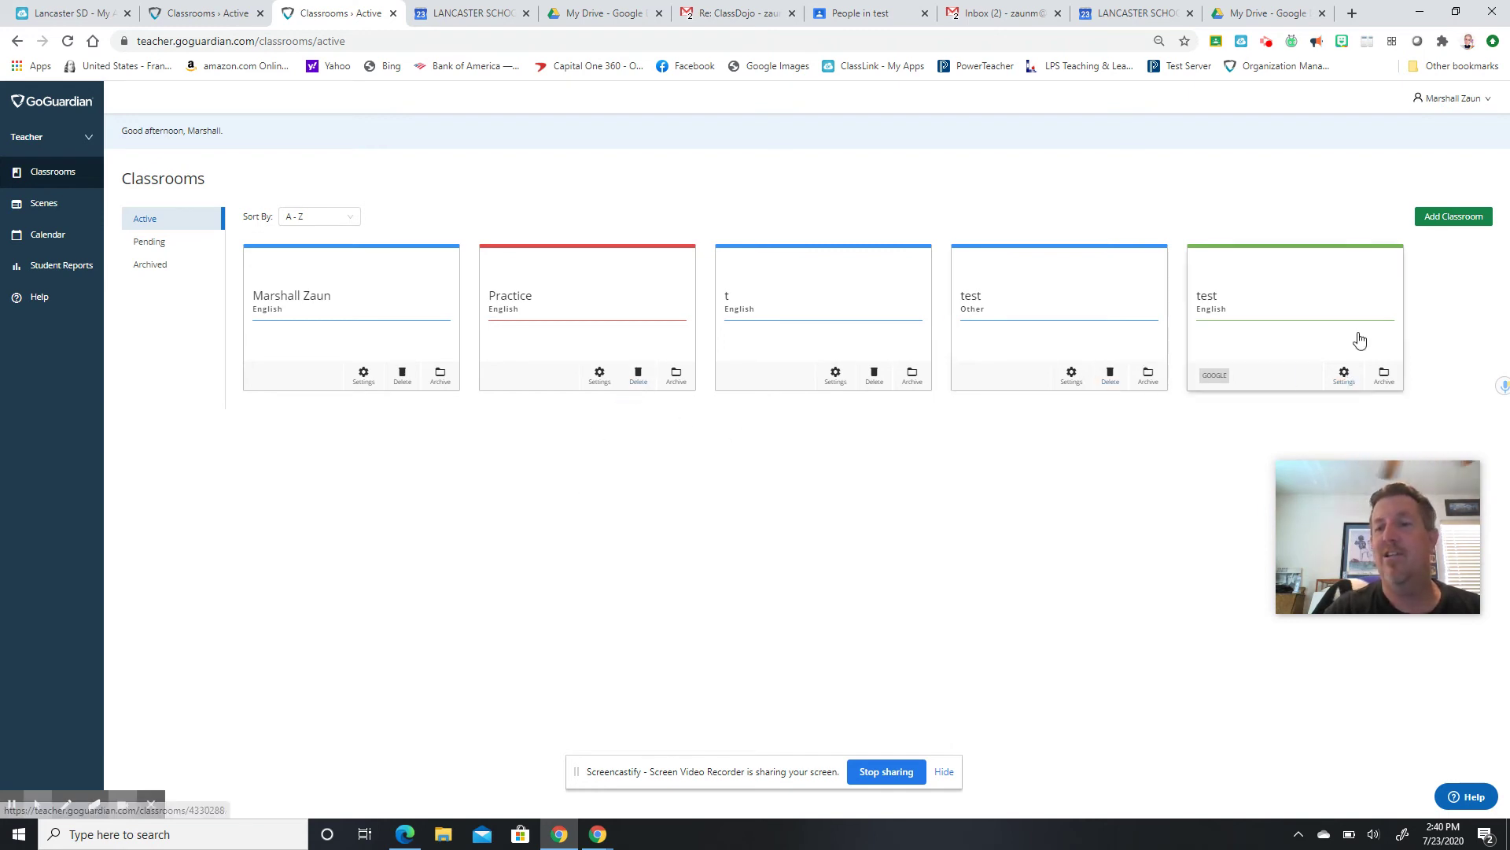
pyautogui.click(1344, 373)
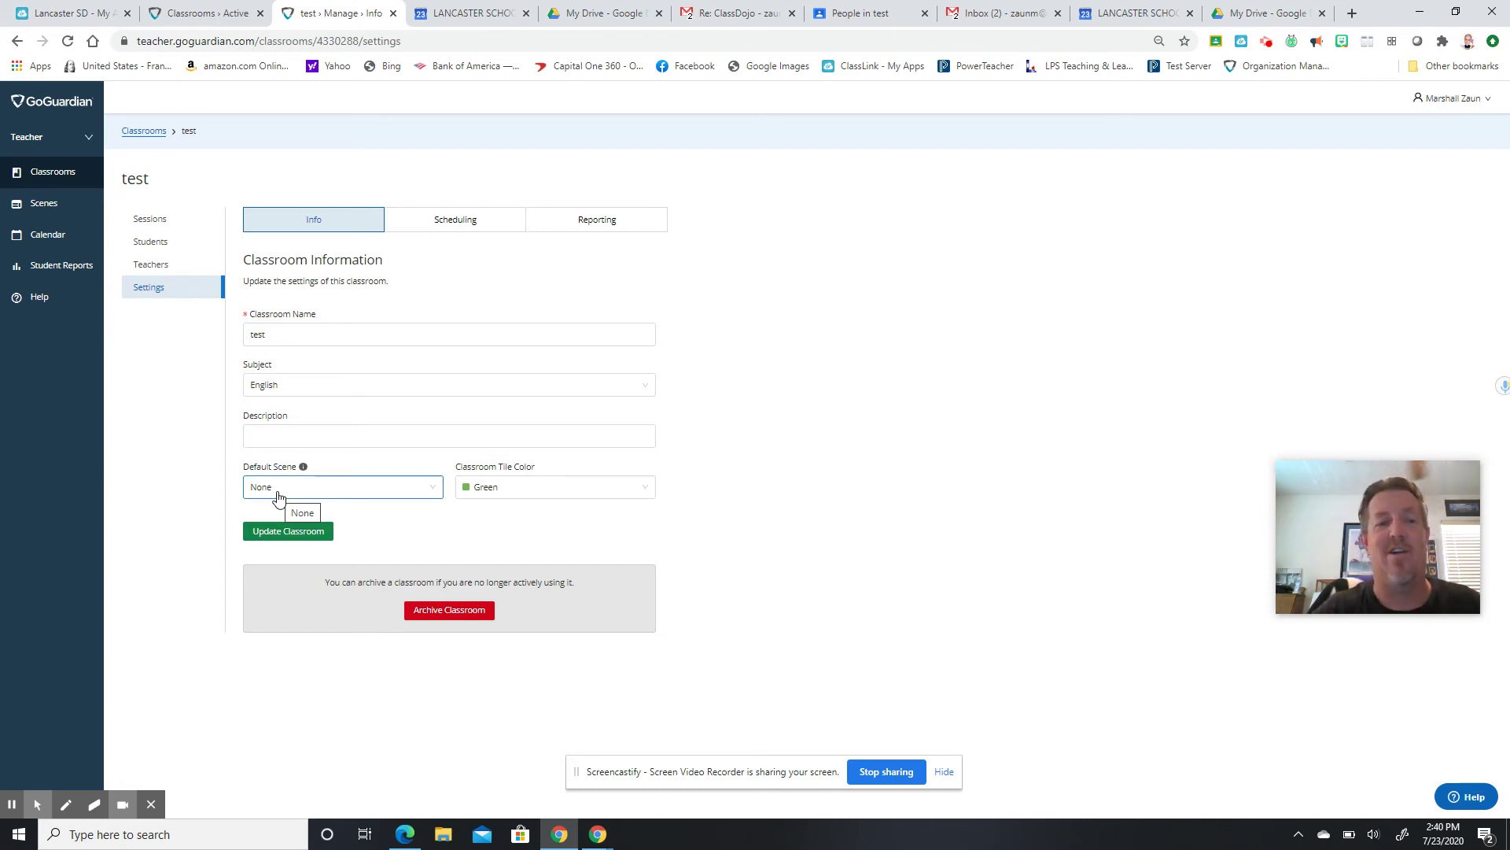
pyautogui.click(480, 226)
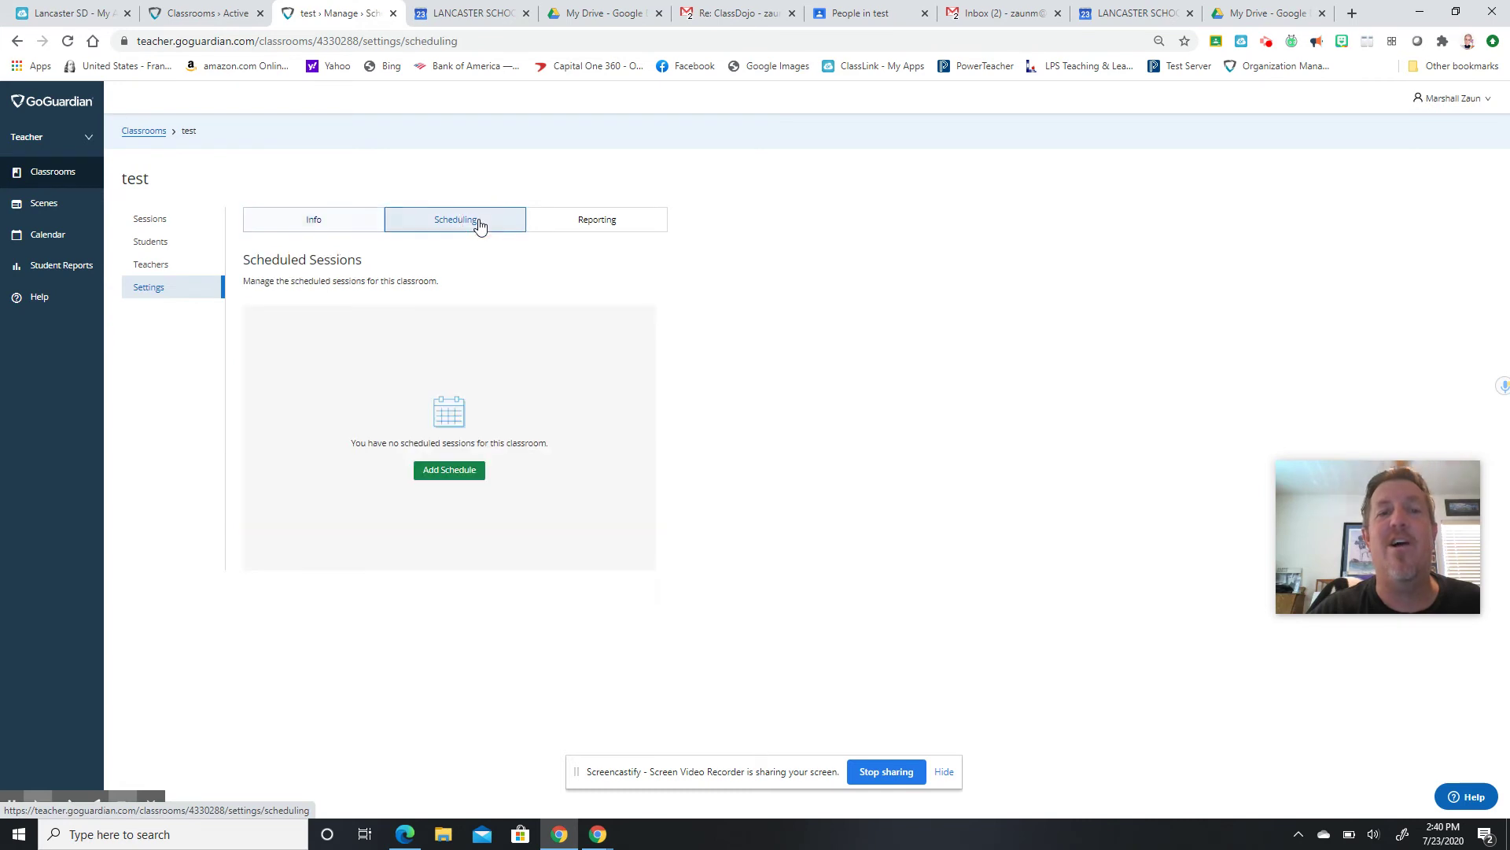
pyautogui.click(448, 471)
pyautogui.click(393, 443)
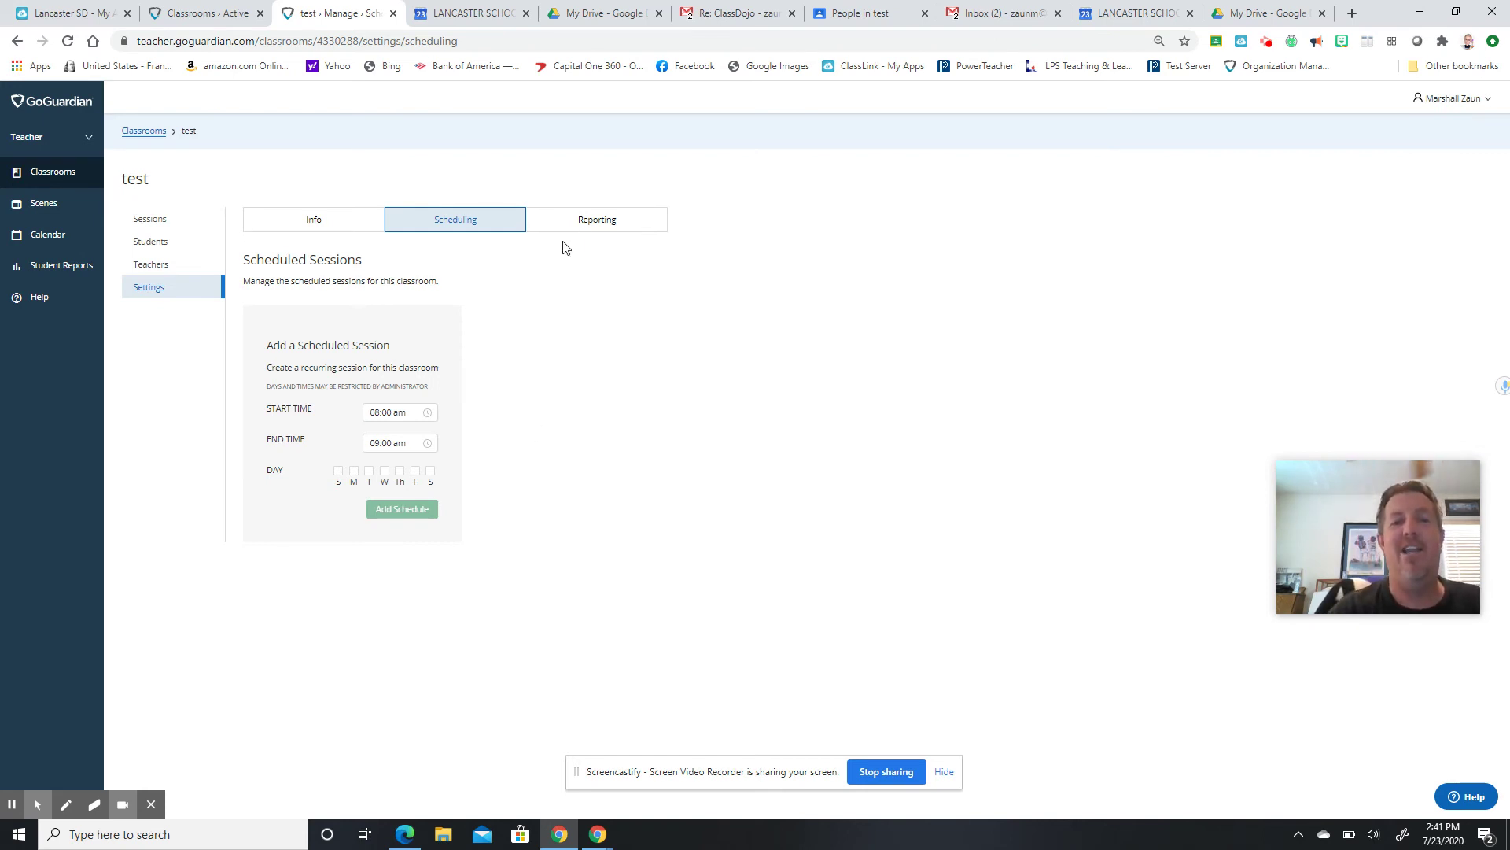
# Try switching the classroom's session report emails off and back on in its reporting preferences.
pyautogui.click(589, 227)
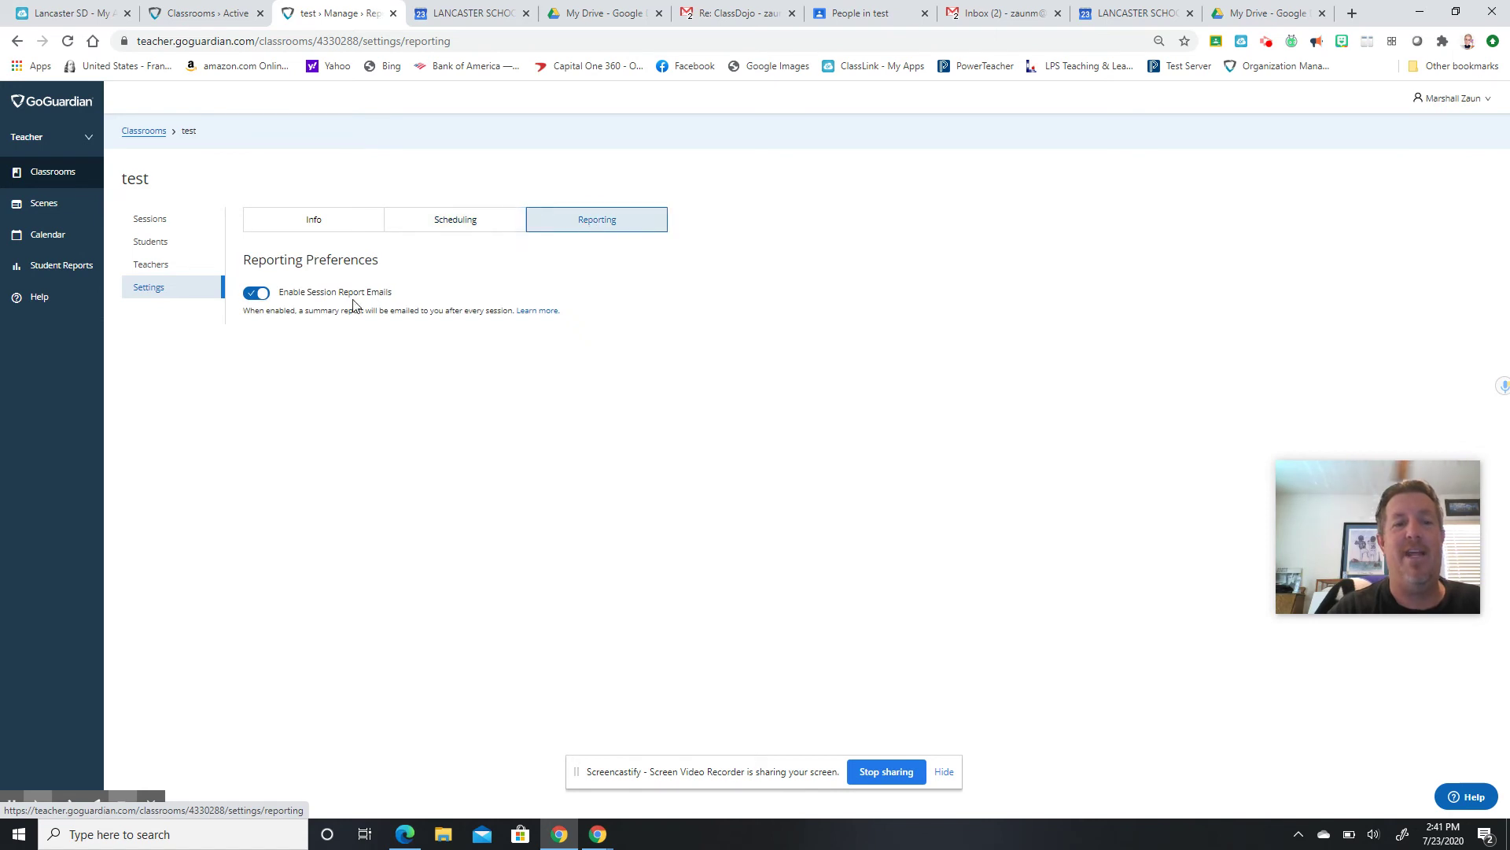
pyautogui.click(257, 296)
pyautogui.click(256, 296)
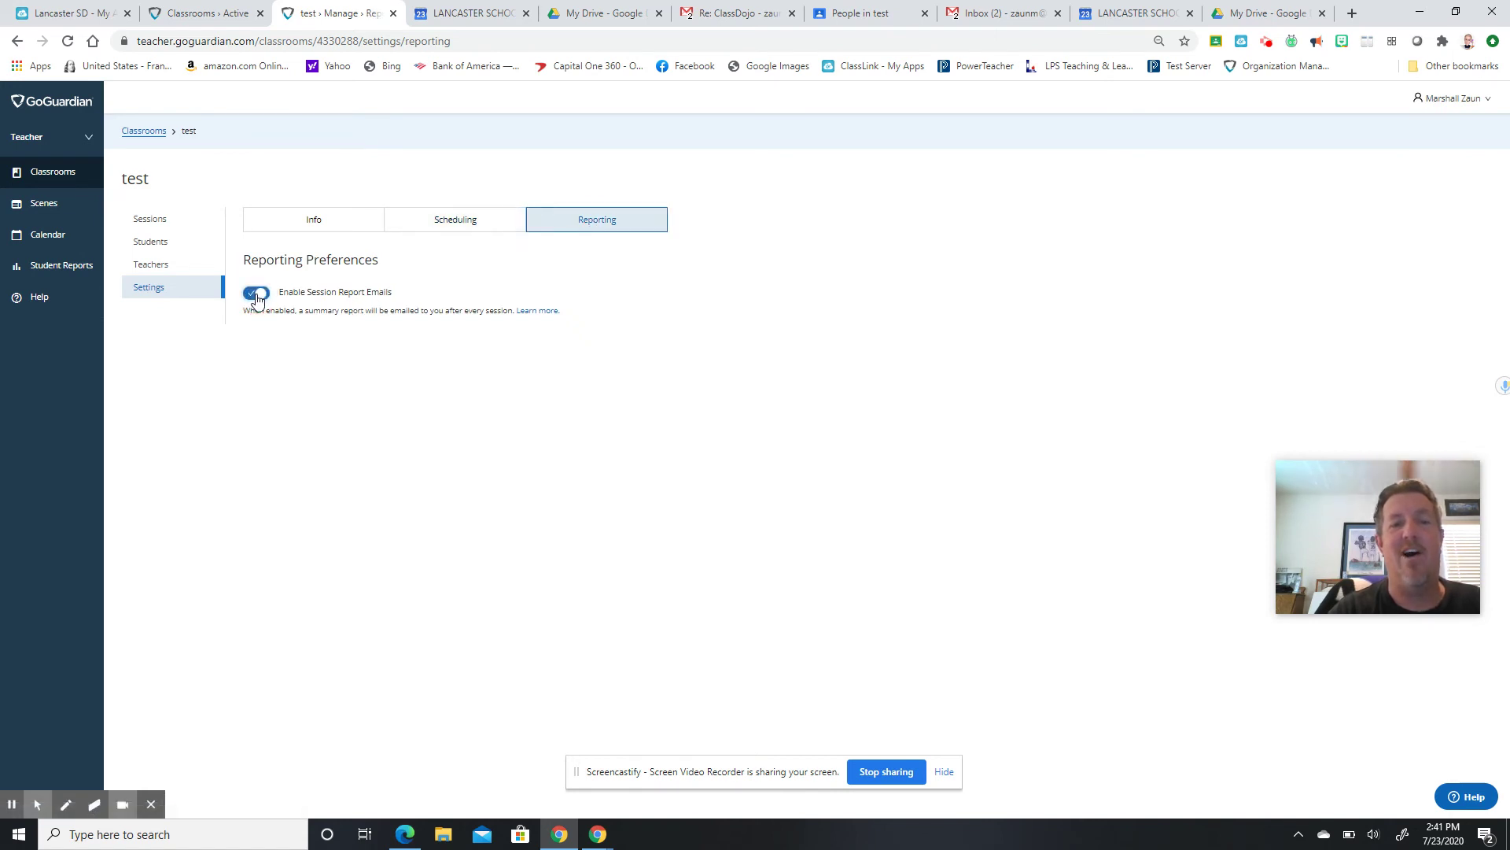
pyautogui.click(257, 296)
pyautogui.click(257, 295)
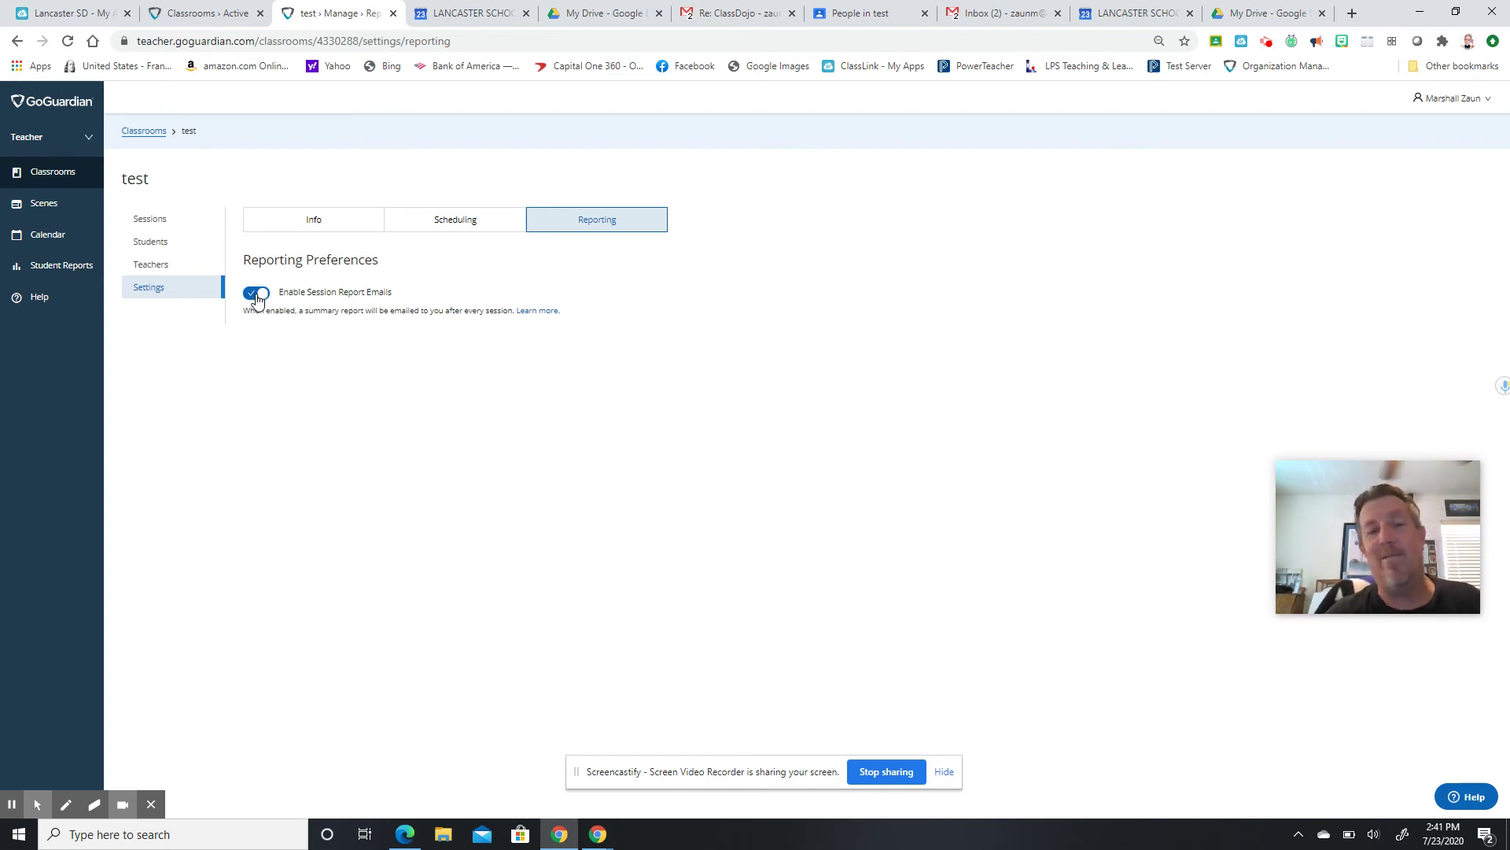
pyautogui.click(256, 296)
pyautogui.click(256, 295)
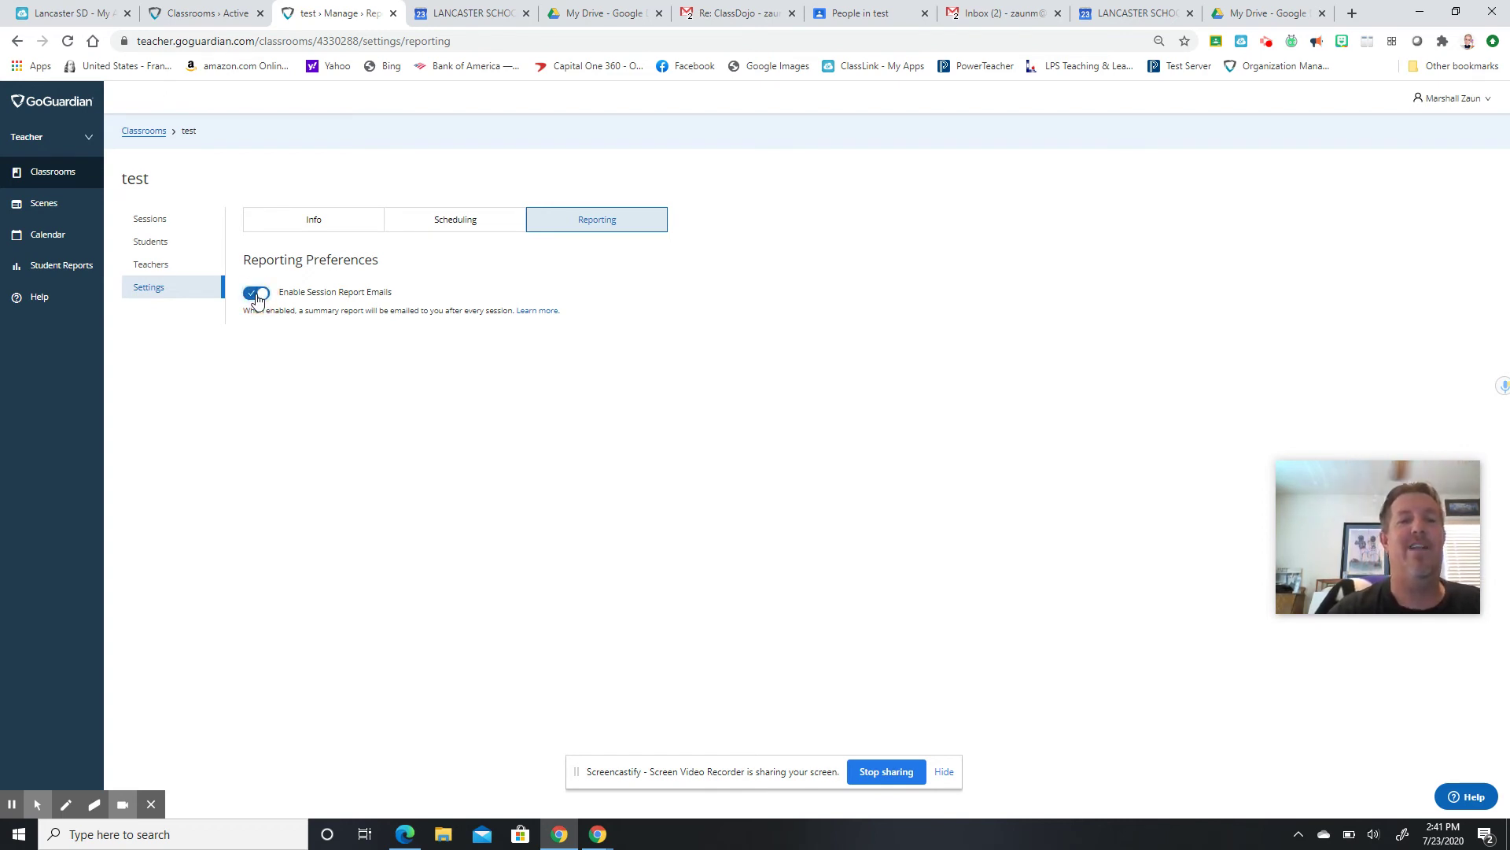
# Return to the classroom's scheduling settings and reopen the blank scheduled session form.
pyautogui.click(452, 228)
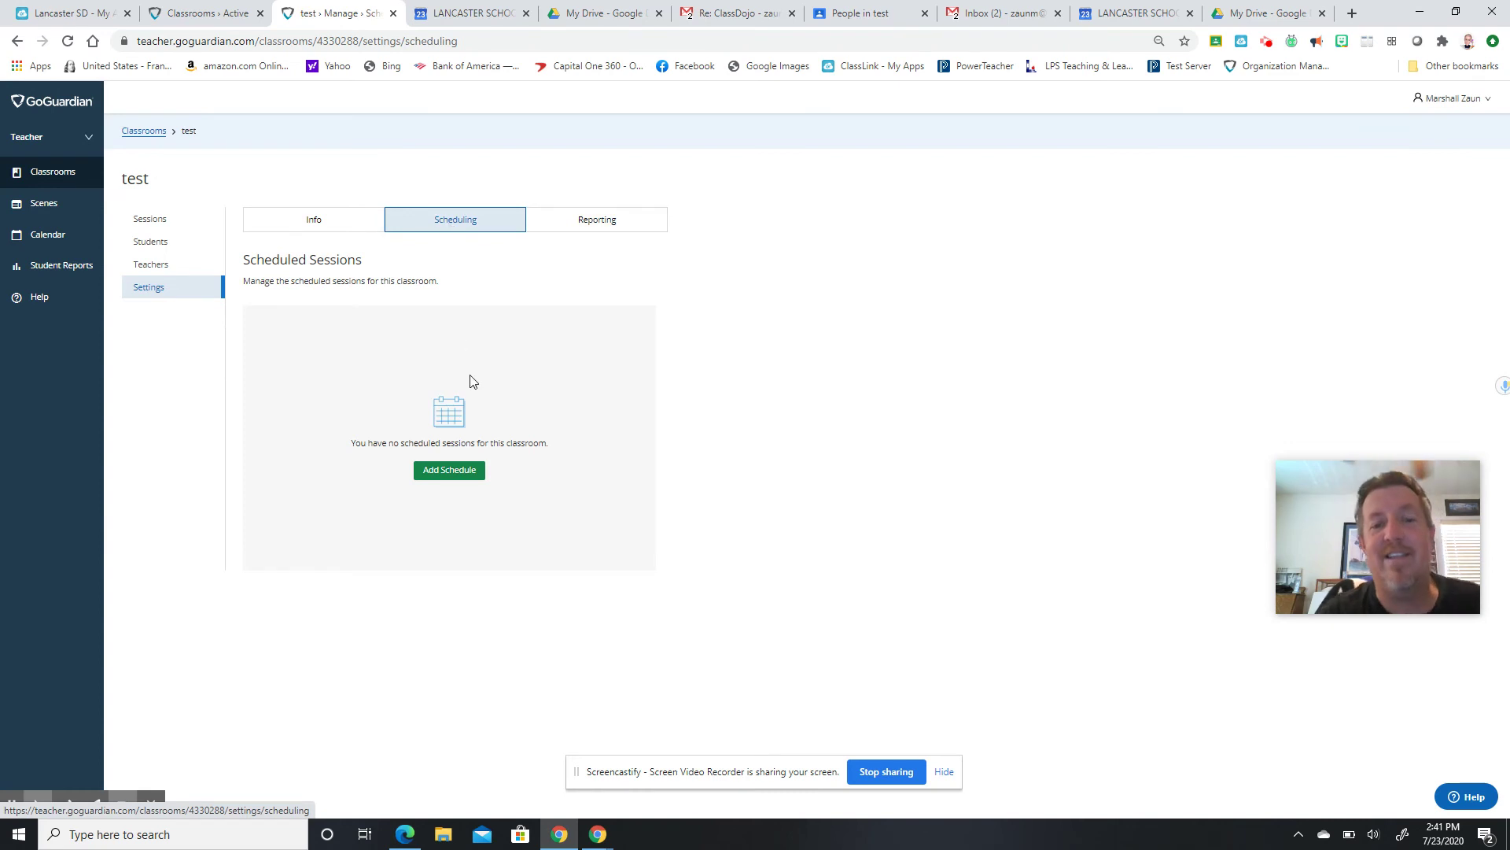
pyautogui.click(449, 469)
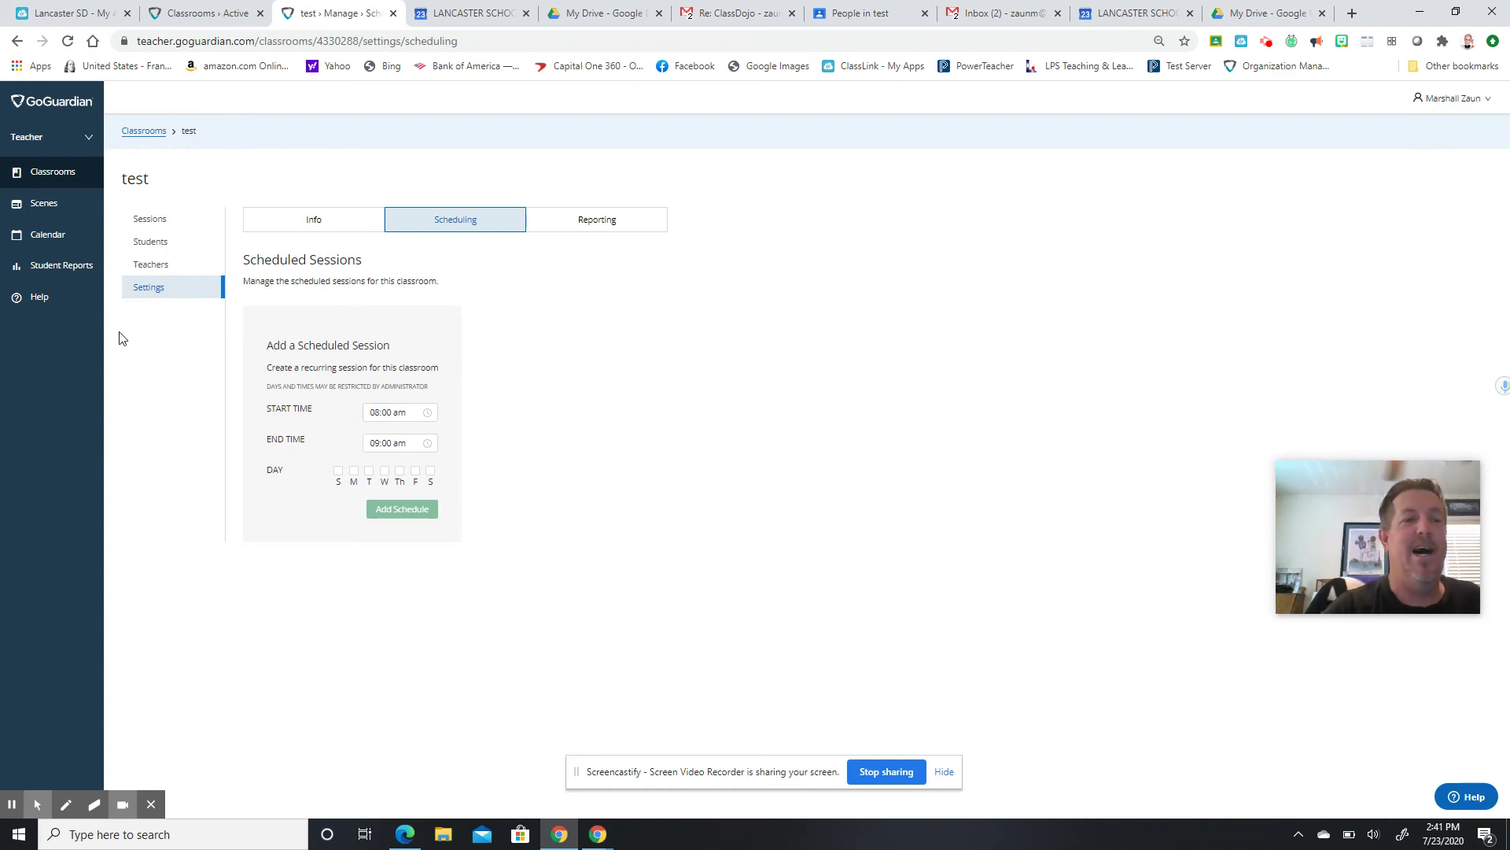
# View the Help Center's guides, video training and feature voting options, and return to the active classrooms list.
pyautogui.click(41, 302)
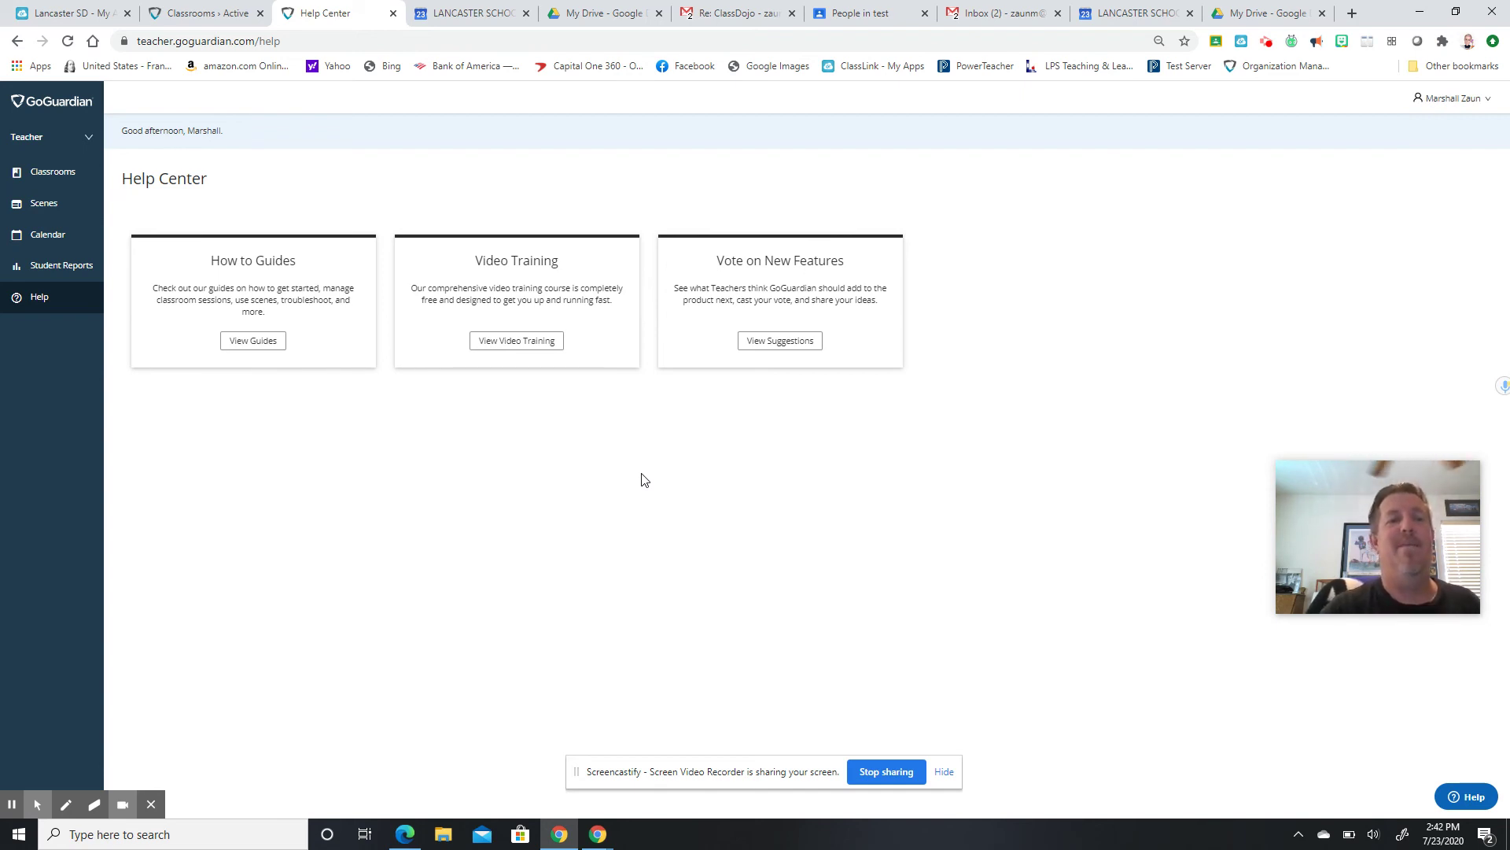
pyautogui.click(59, 177)
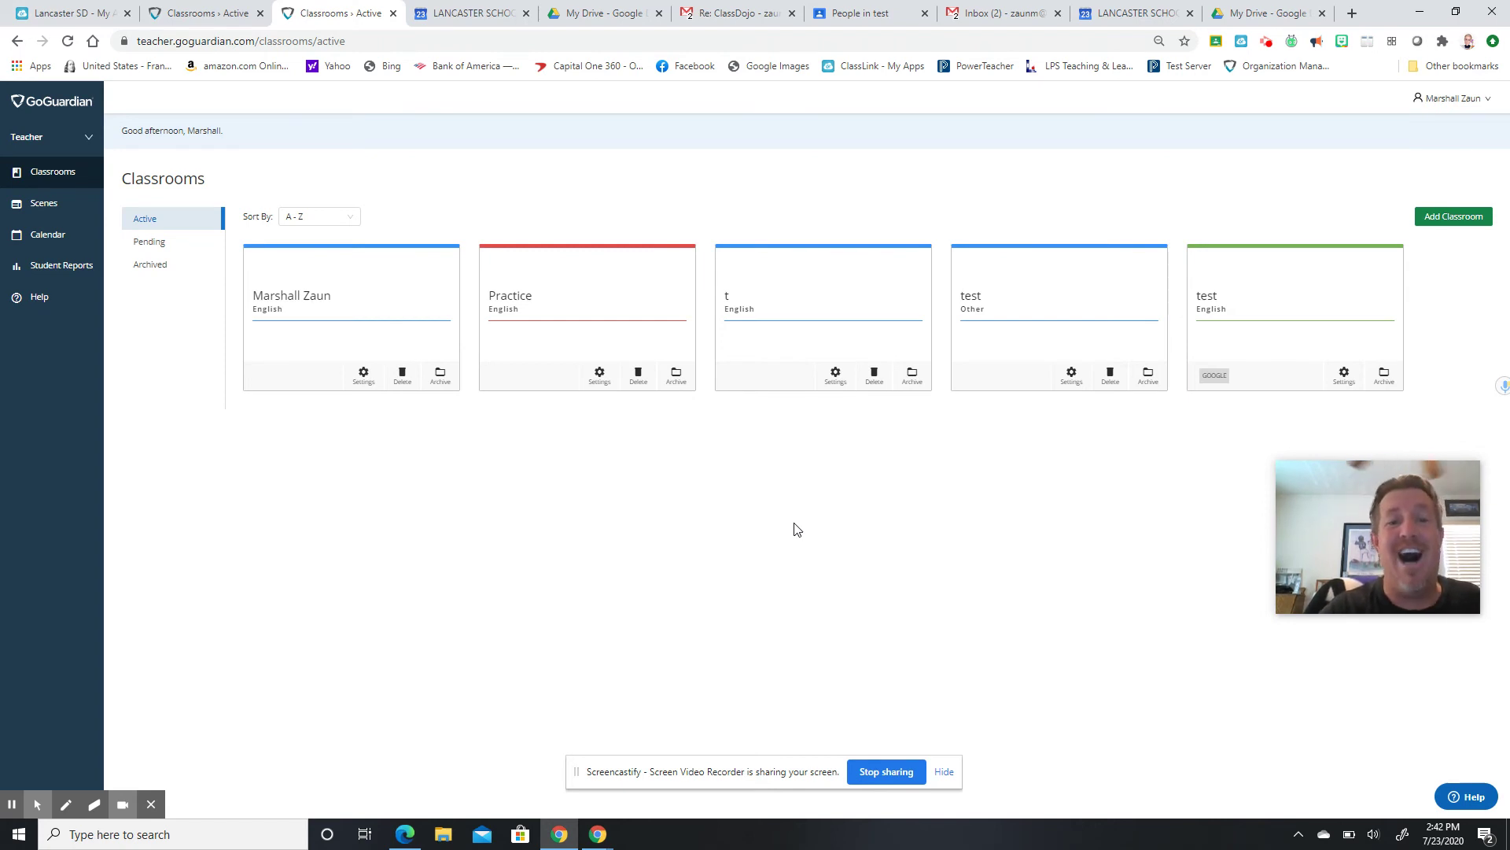
# In the test classroom with subject Other, view the ways to add students, including the enroll code, without enrolling anyone.
pyautogui.click(1030, 294)
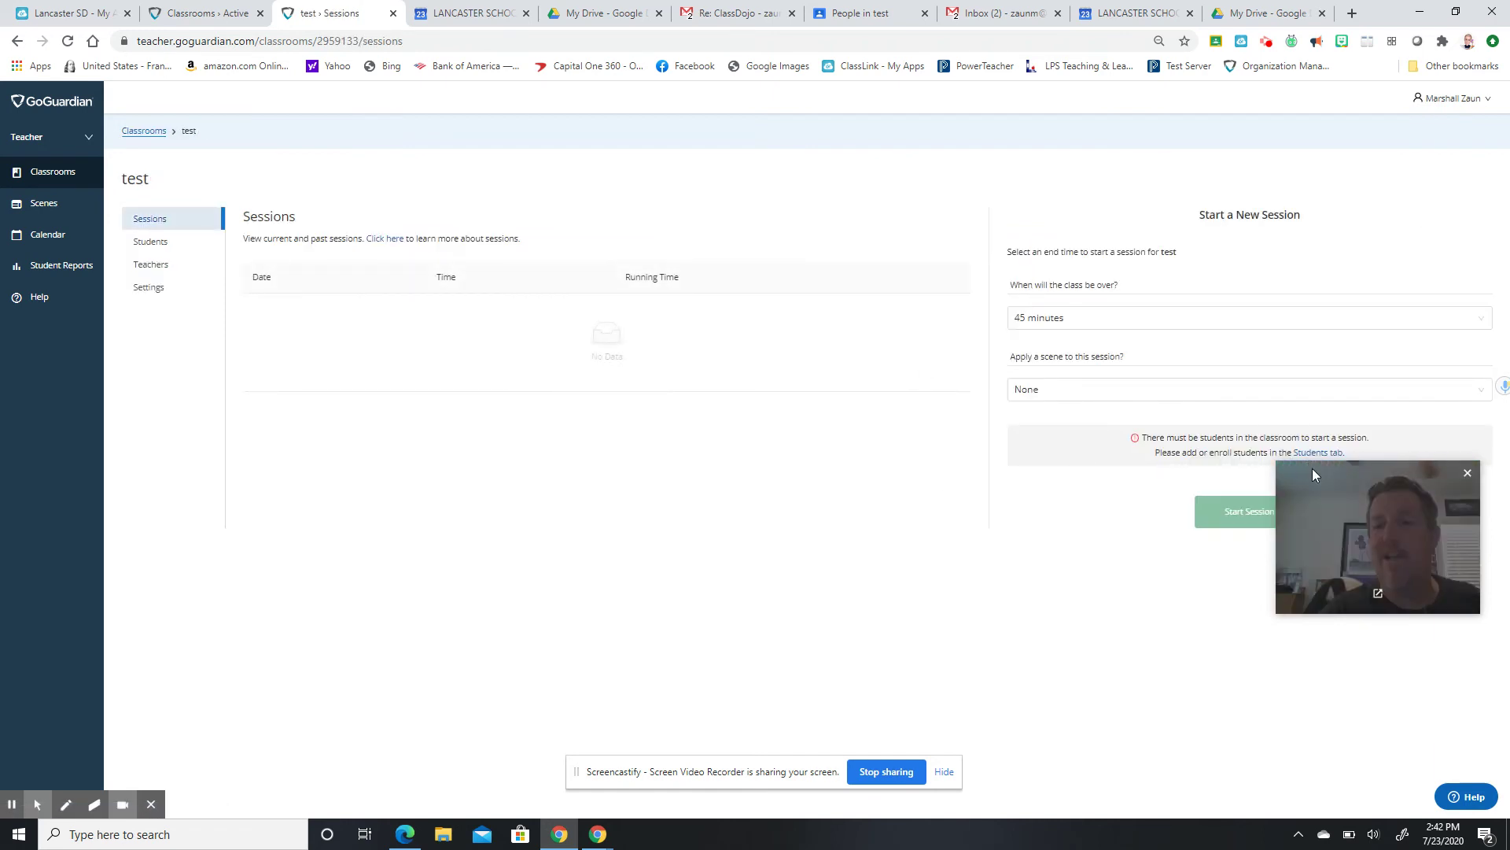
pyautogui.moveTo(1317, 474); pyautogui.dragTo(1330, 608)
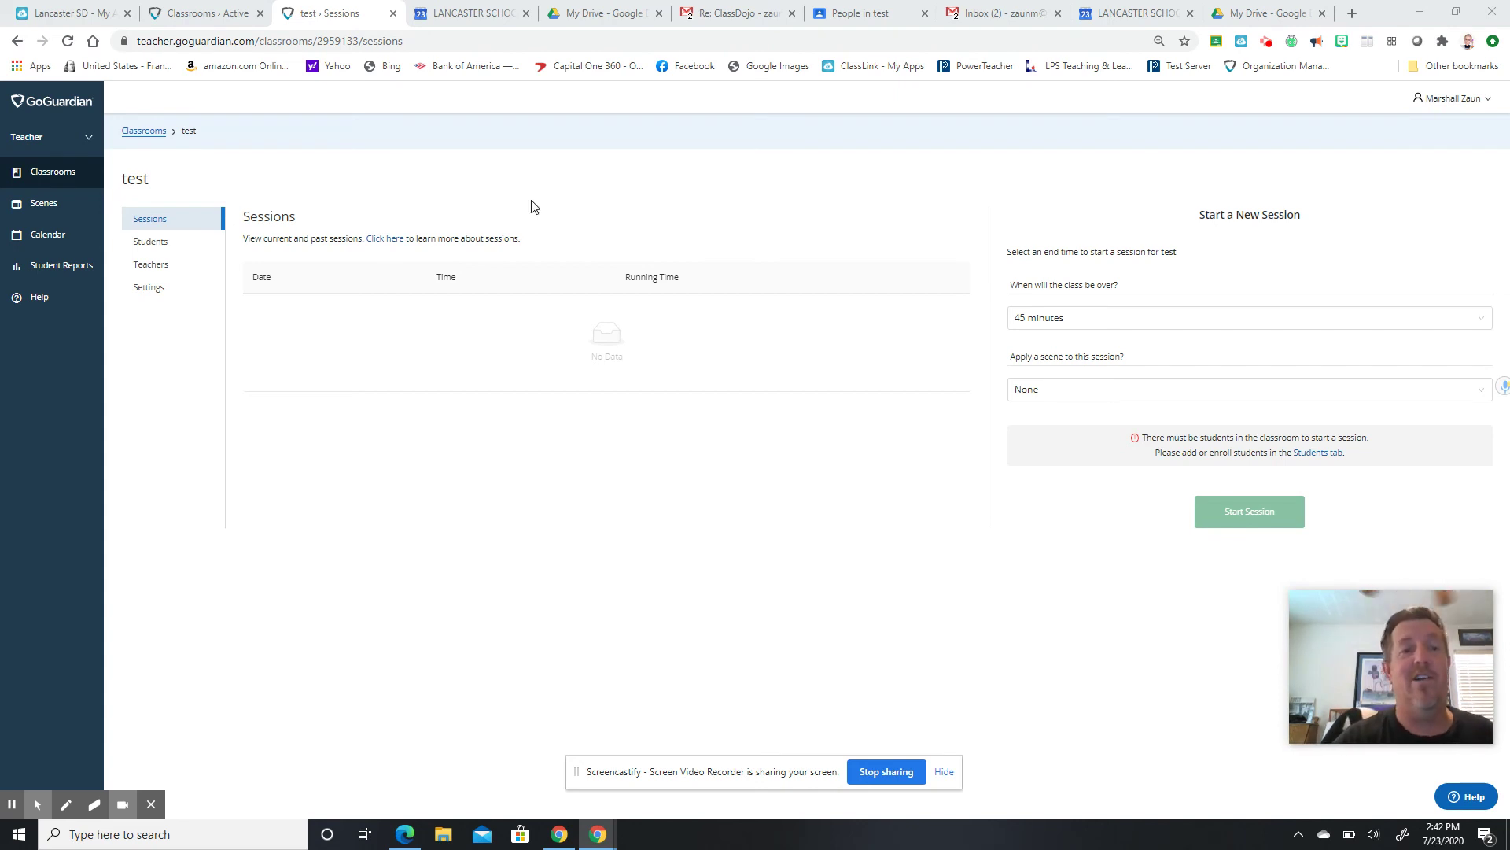
pyautogui.click(148, 242)
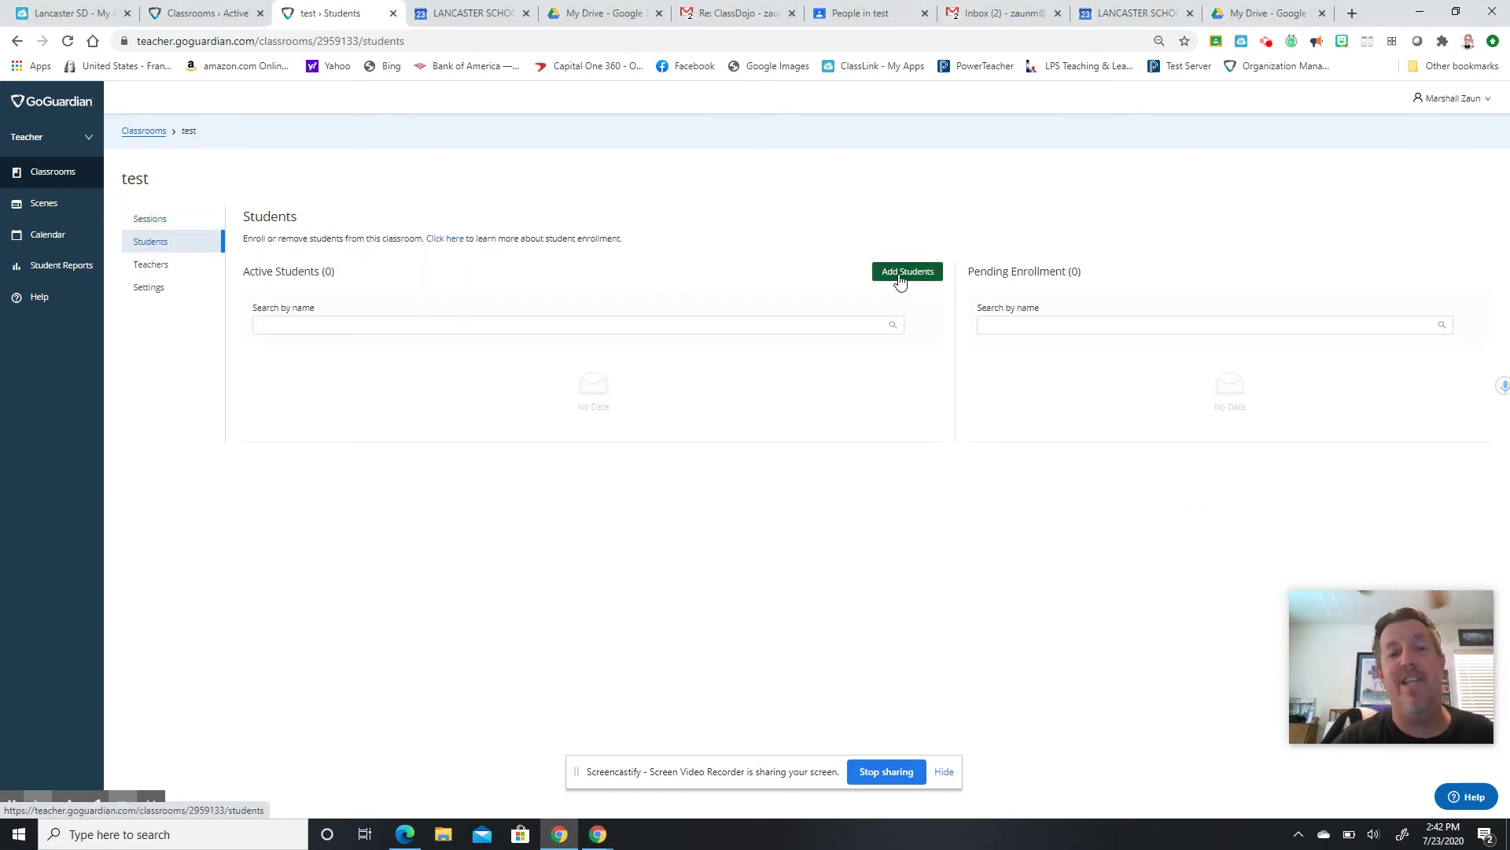
pyautogui.click(906, 275)
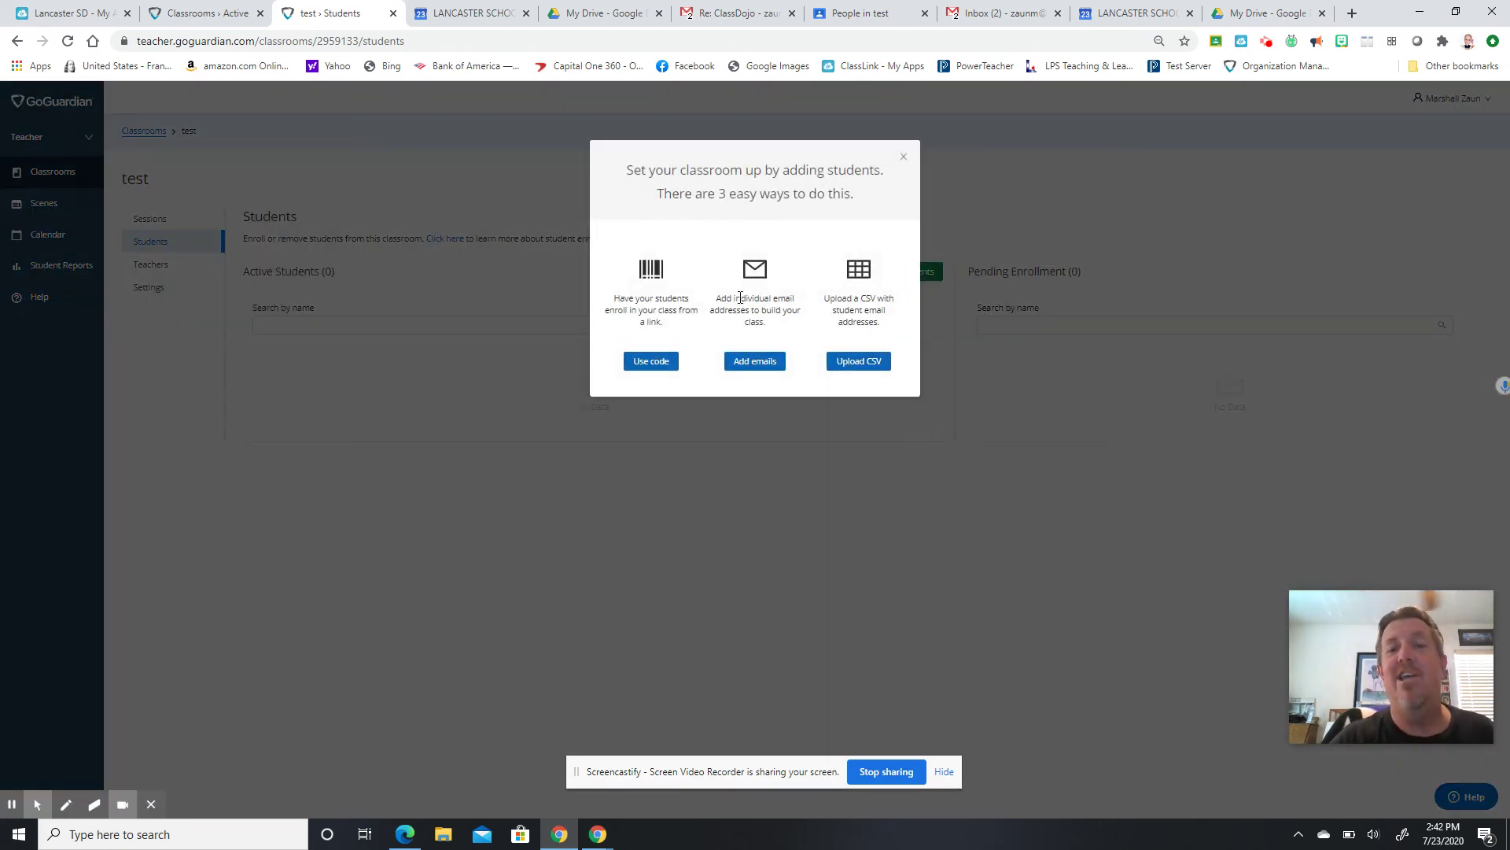
pyautogui.click(647, 364)
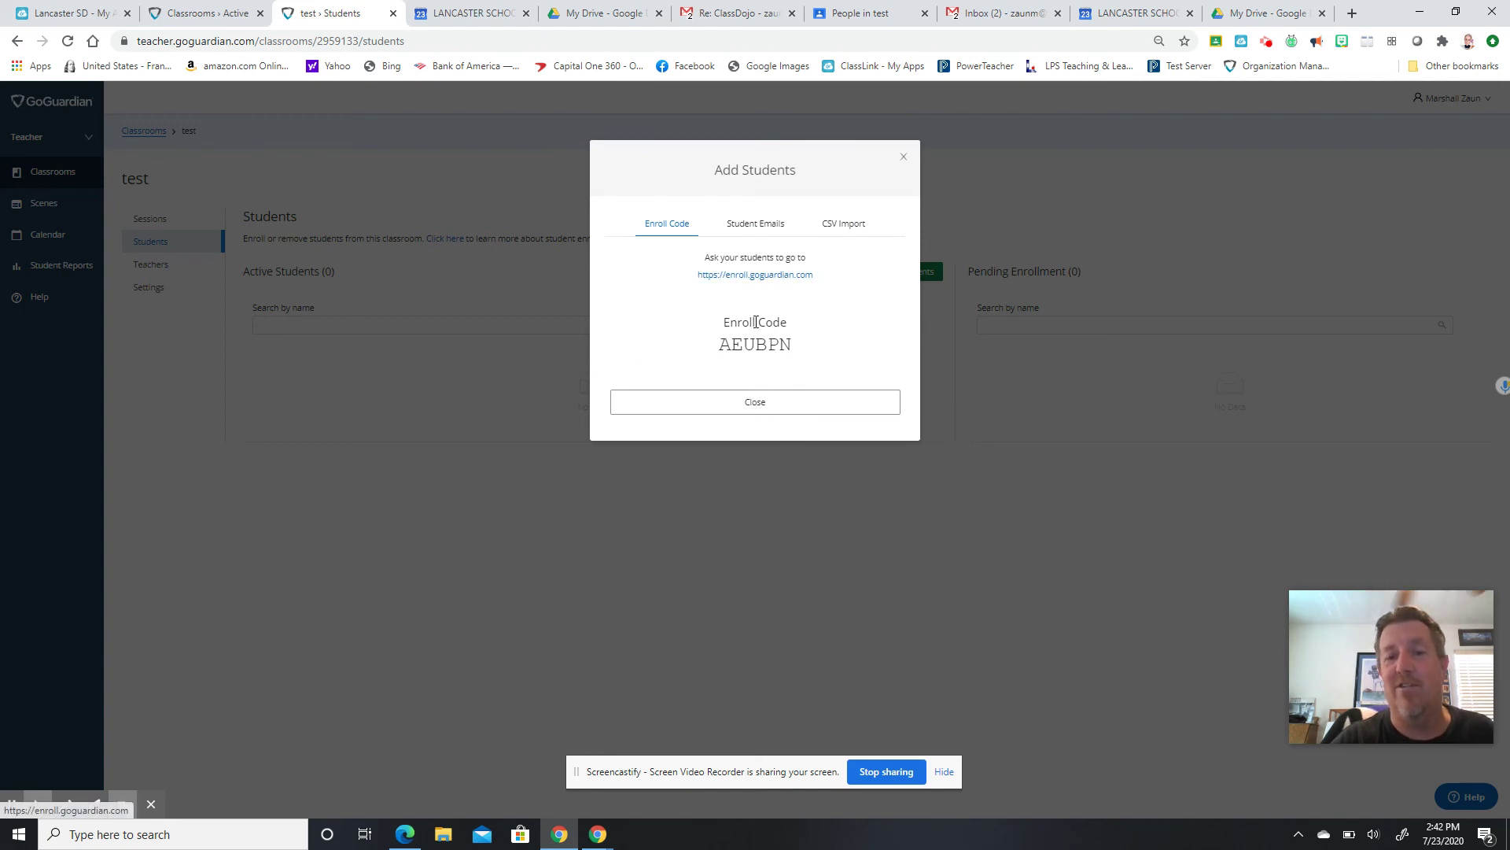
pyautogui.click(776, 403)
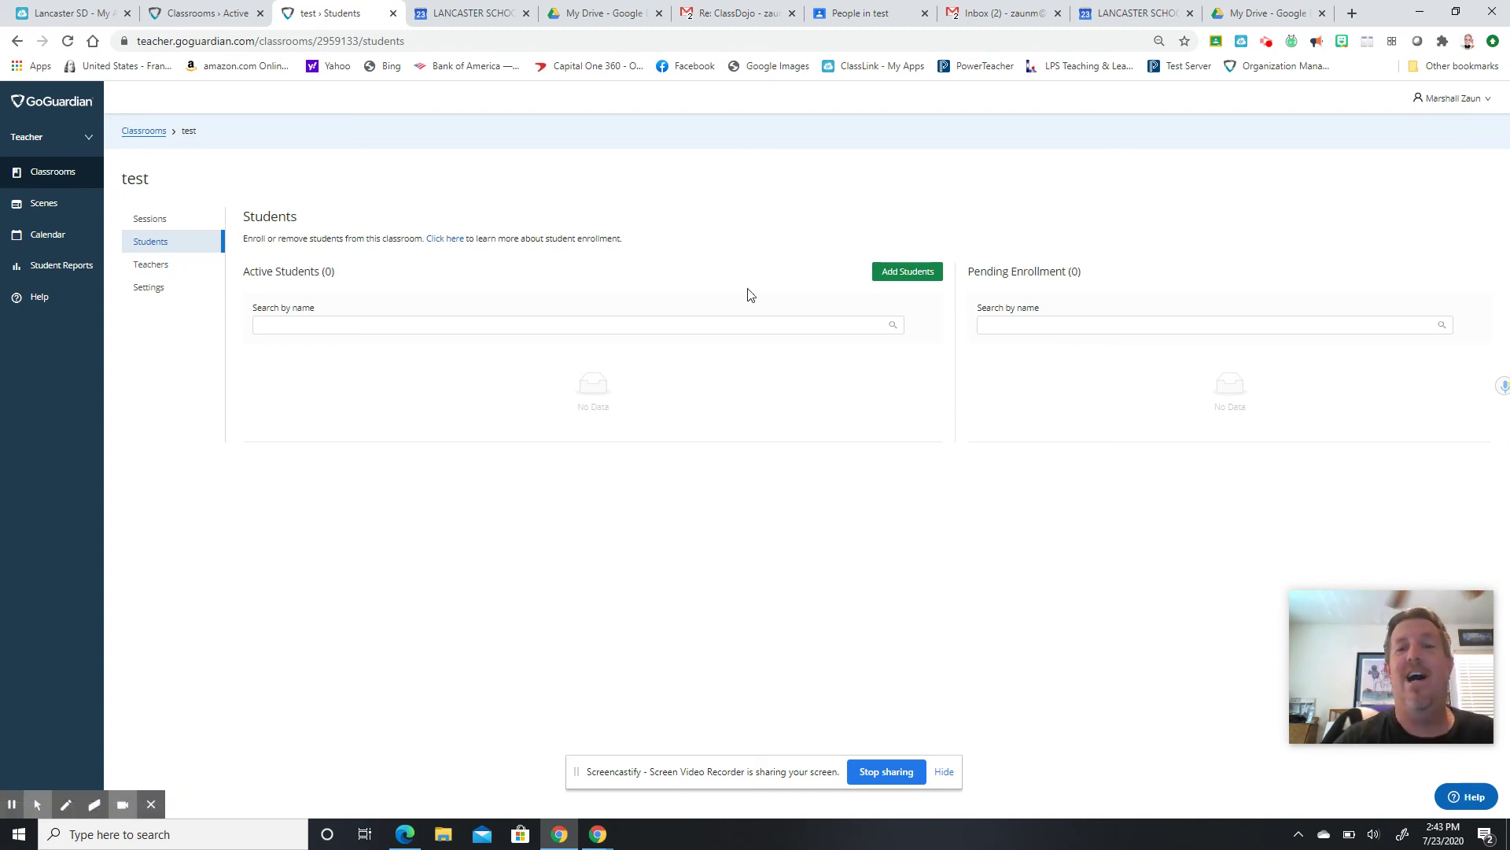
pyautogui.click(887, 273)
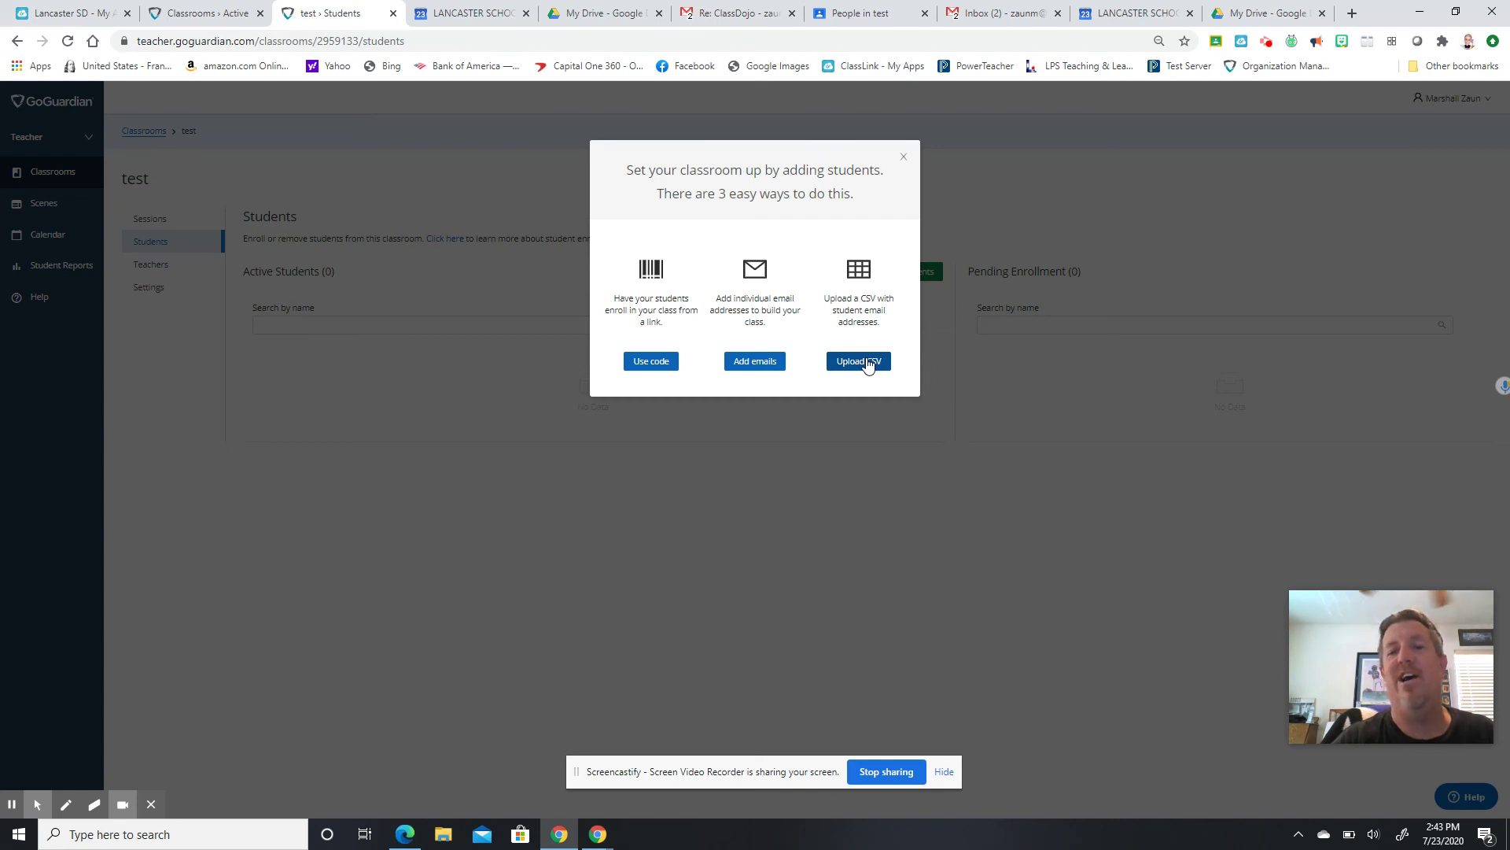
pyautogui.click(773, 439)
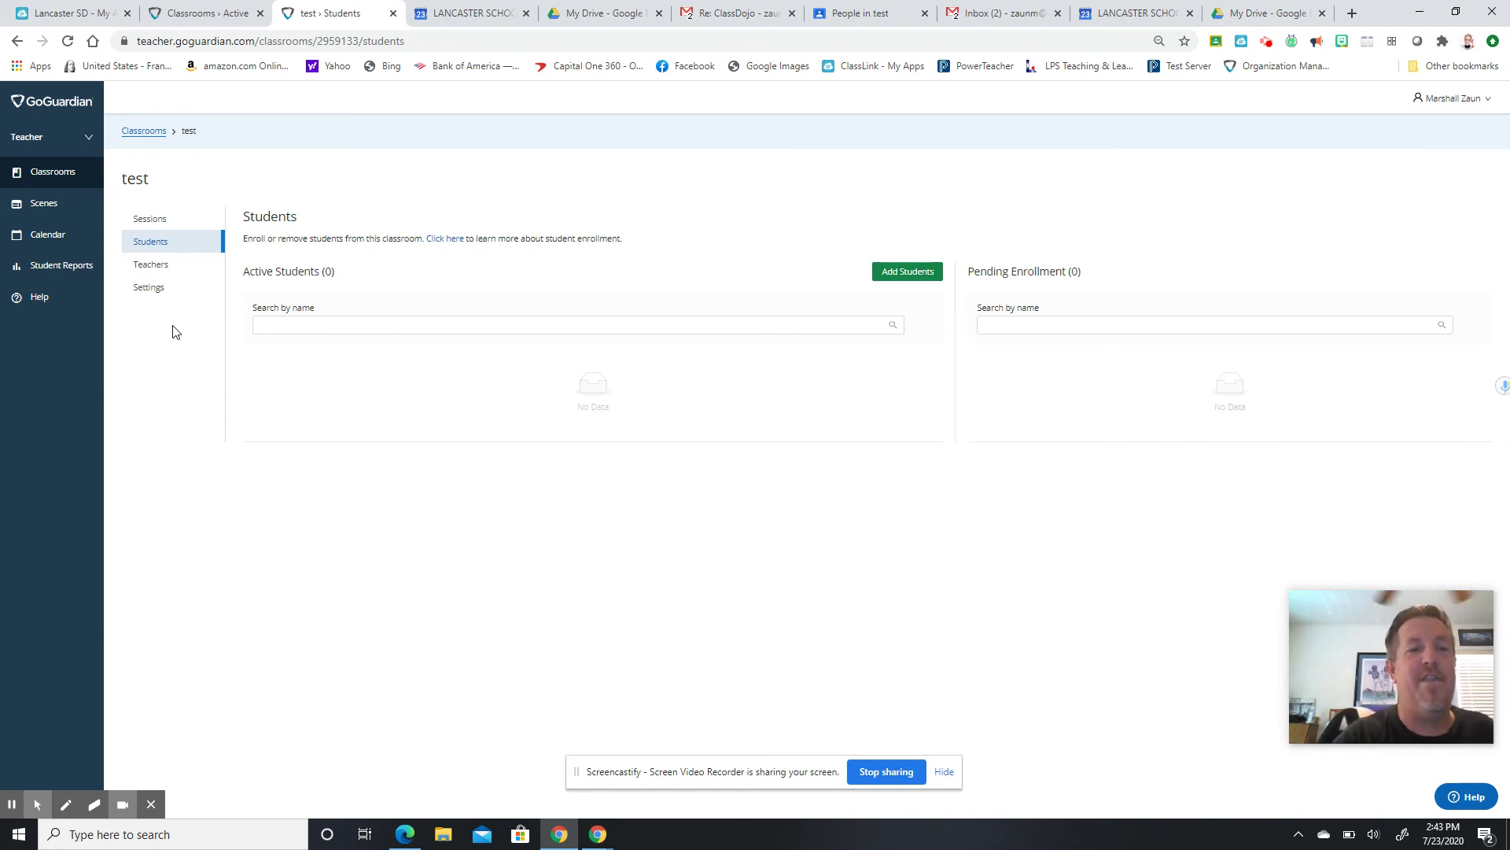
# View this classroom's list of teachers and its general information settings.
pyautogui.click(158, 273)
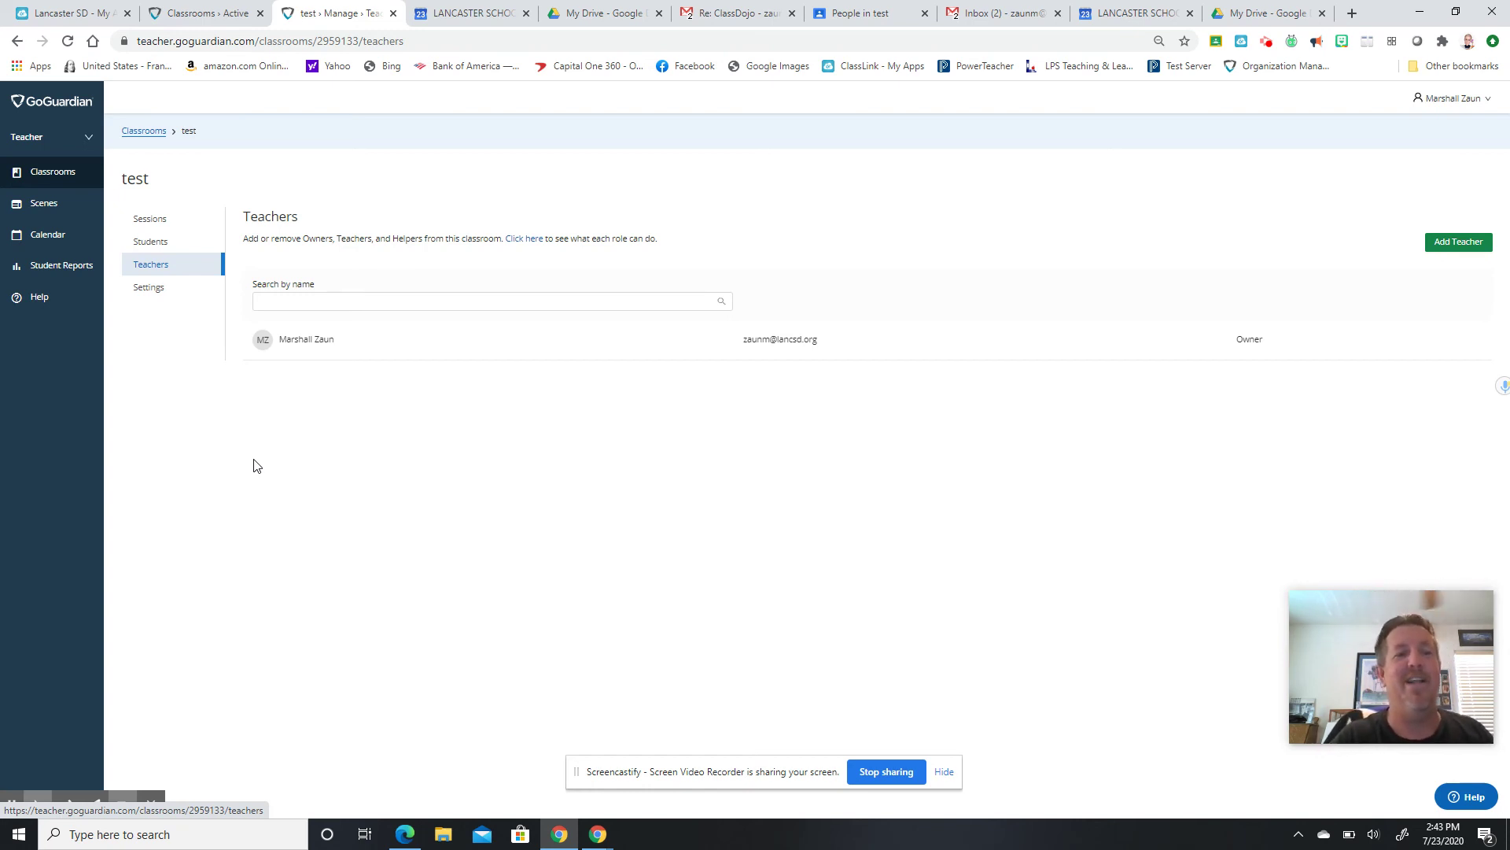
pyautogui.click(150, 289)
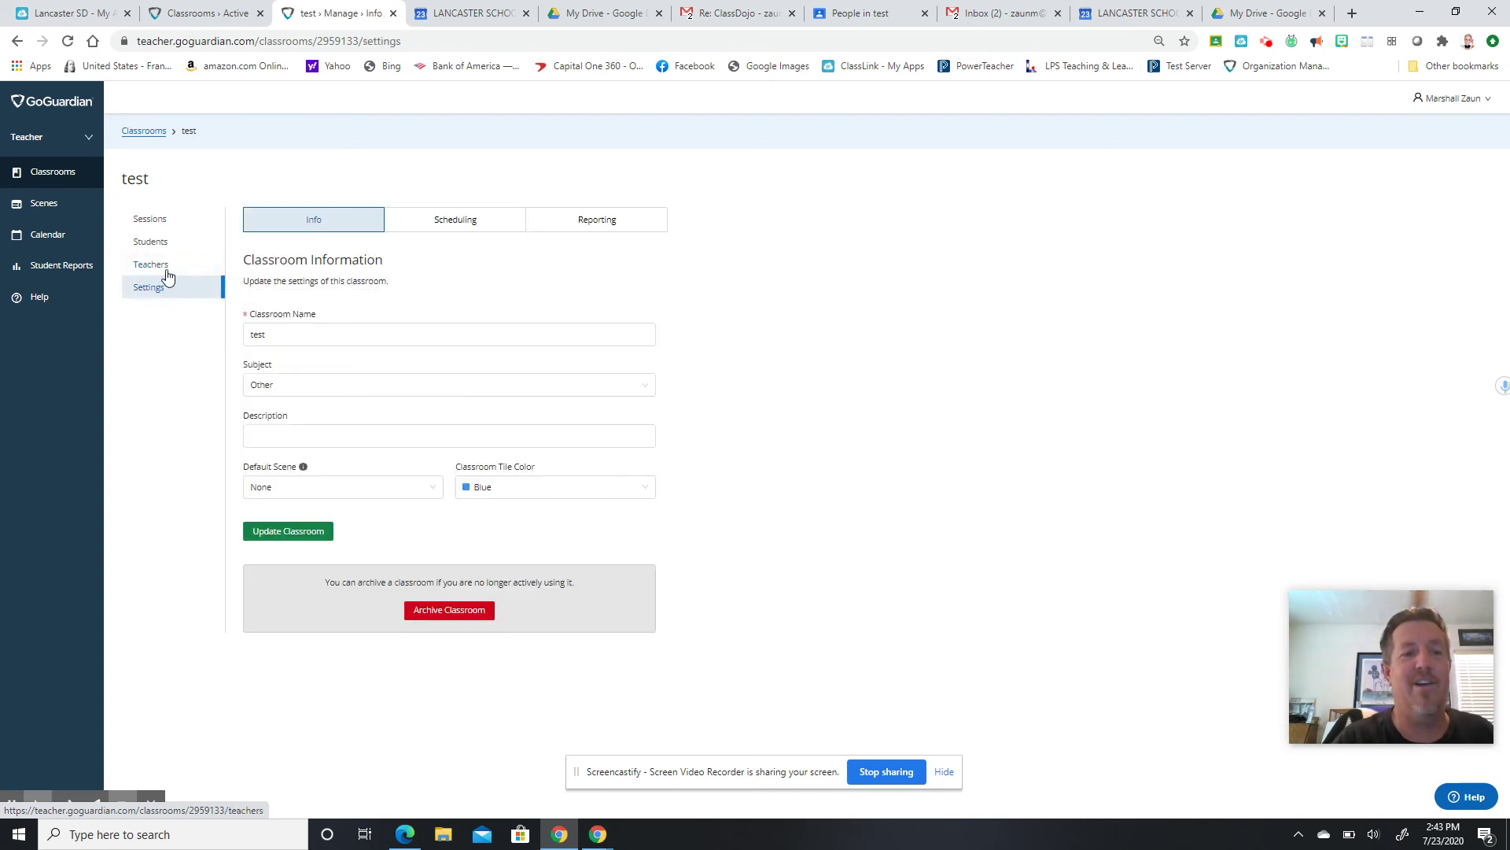
pyautogui.click(159, 269)
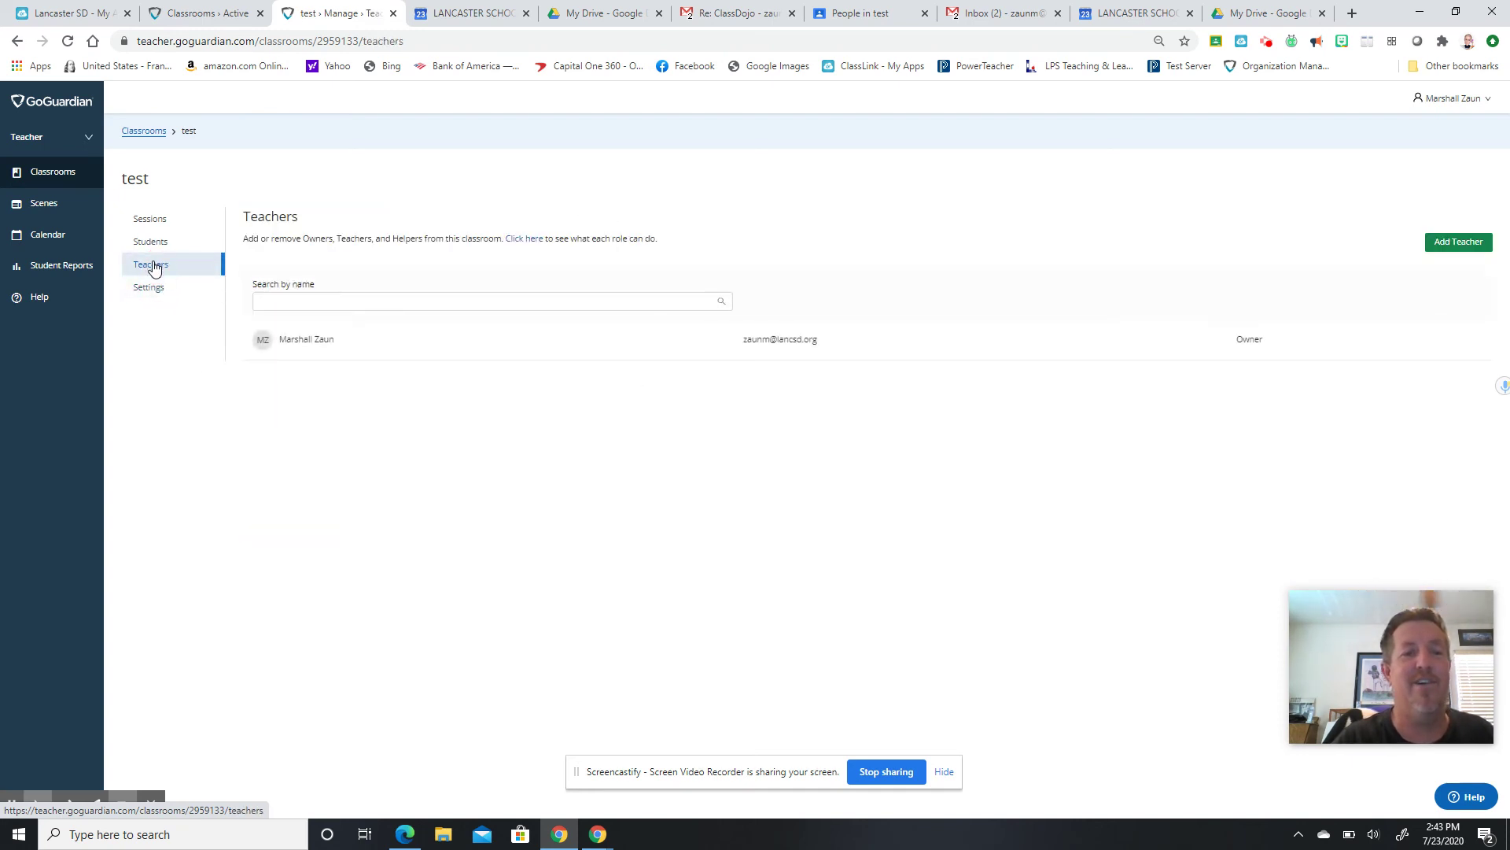
pyautogui.click(307, 298)
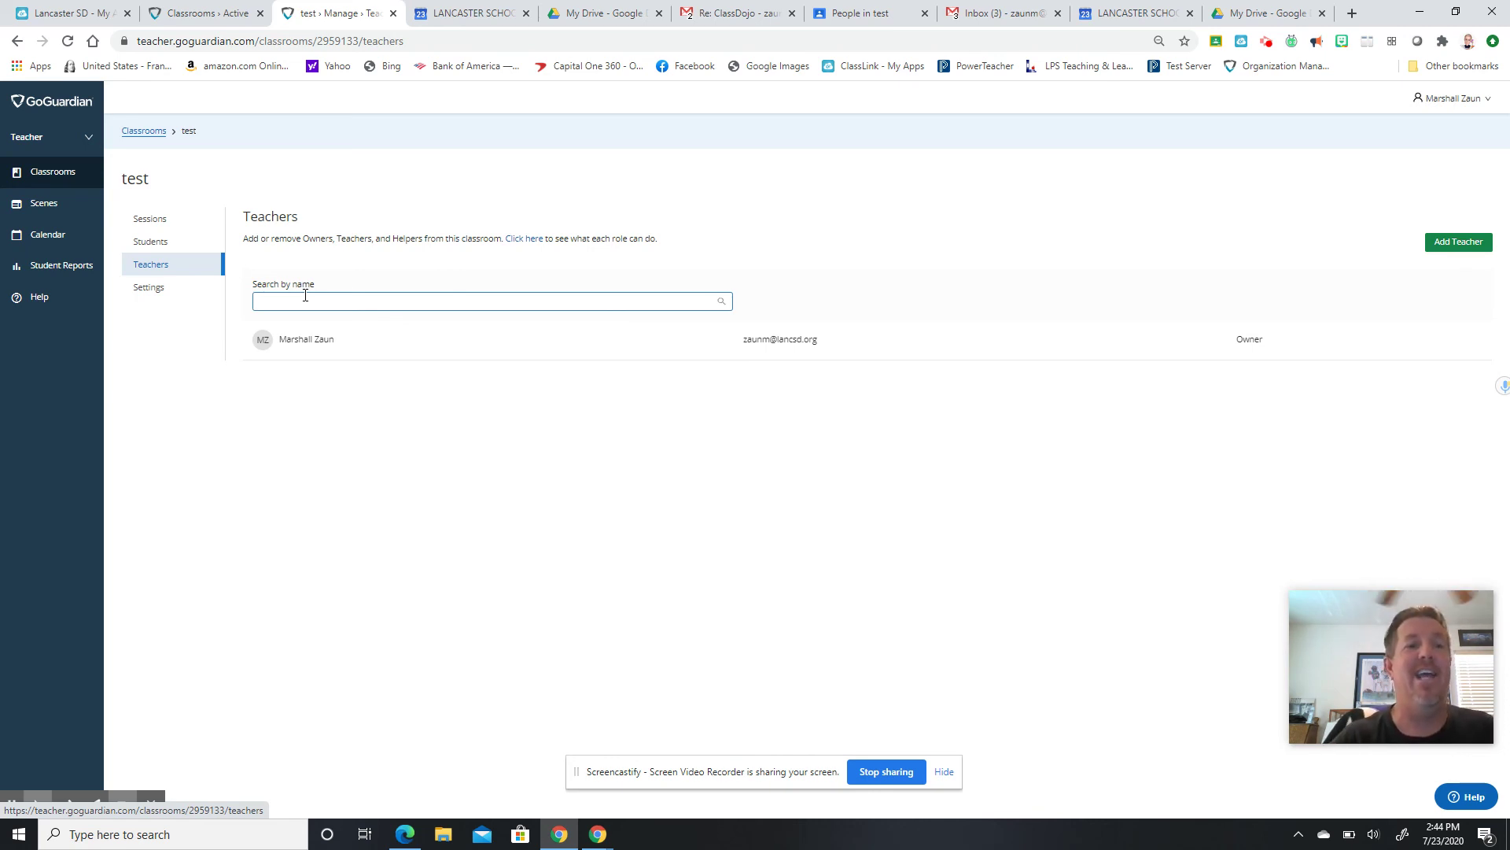
# Revisit the individual student report page and review the Classlink Test scene's filters, allowed sites and tab management.
pyautogui.click(43, 267)
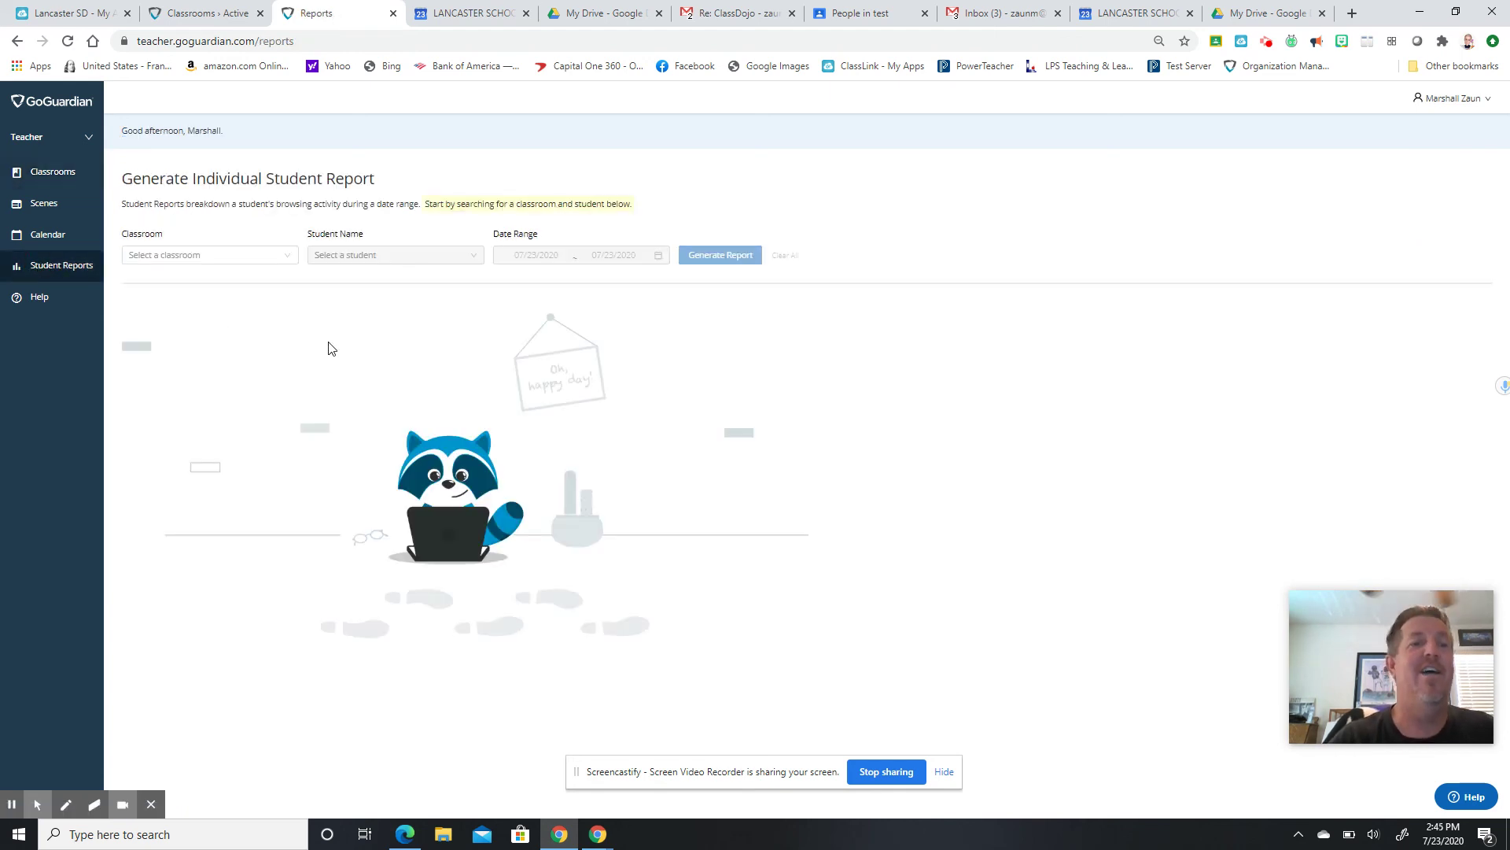
pyautogui.click(32, 181)
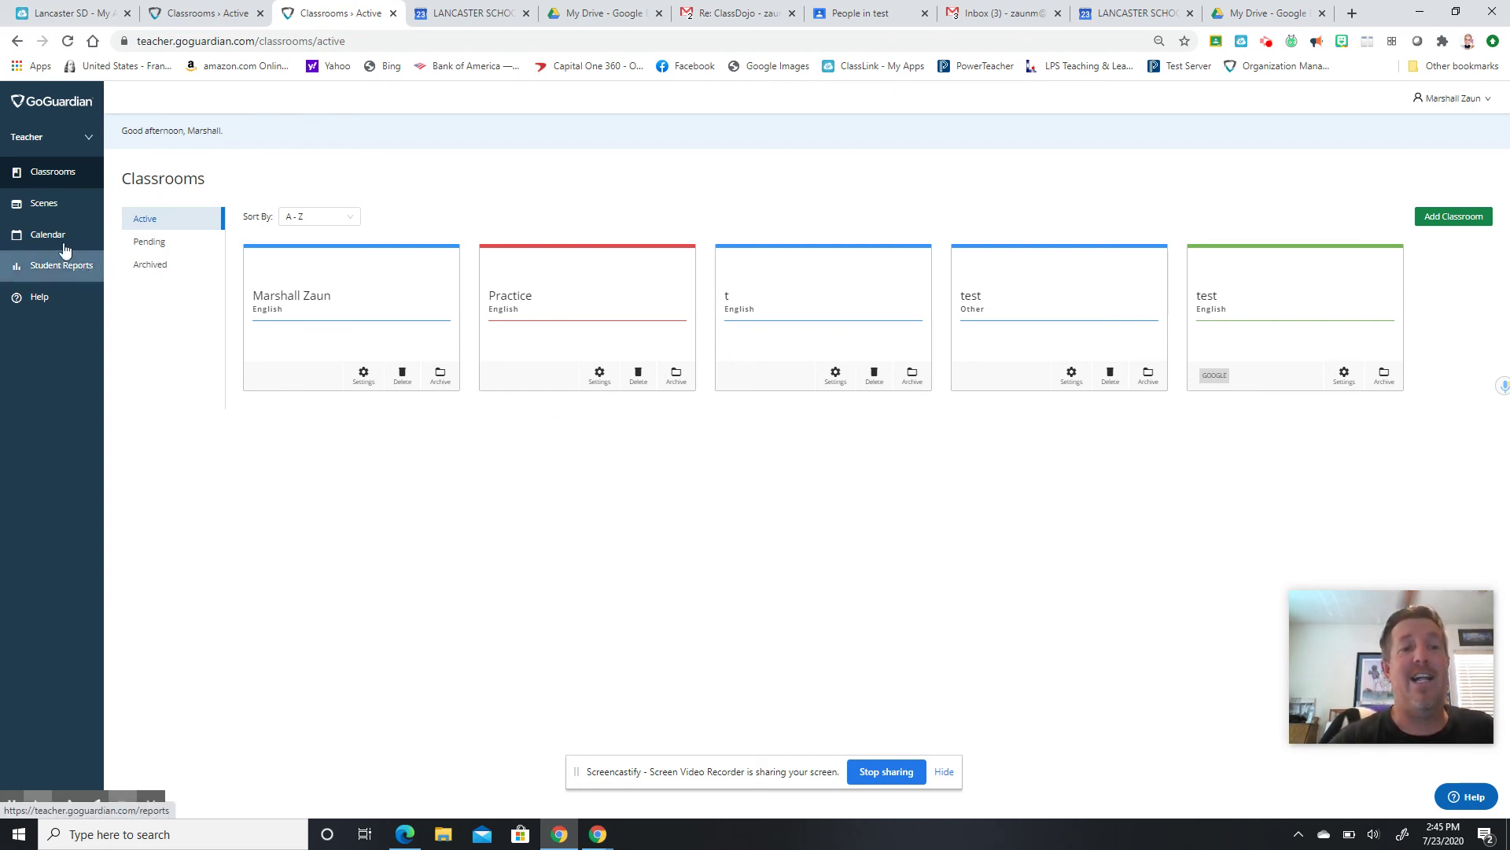
pyautogui.click(56, 211)
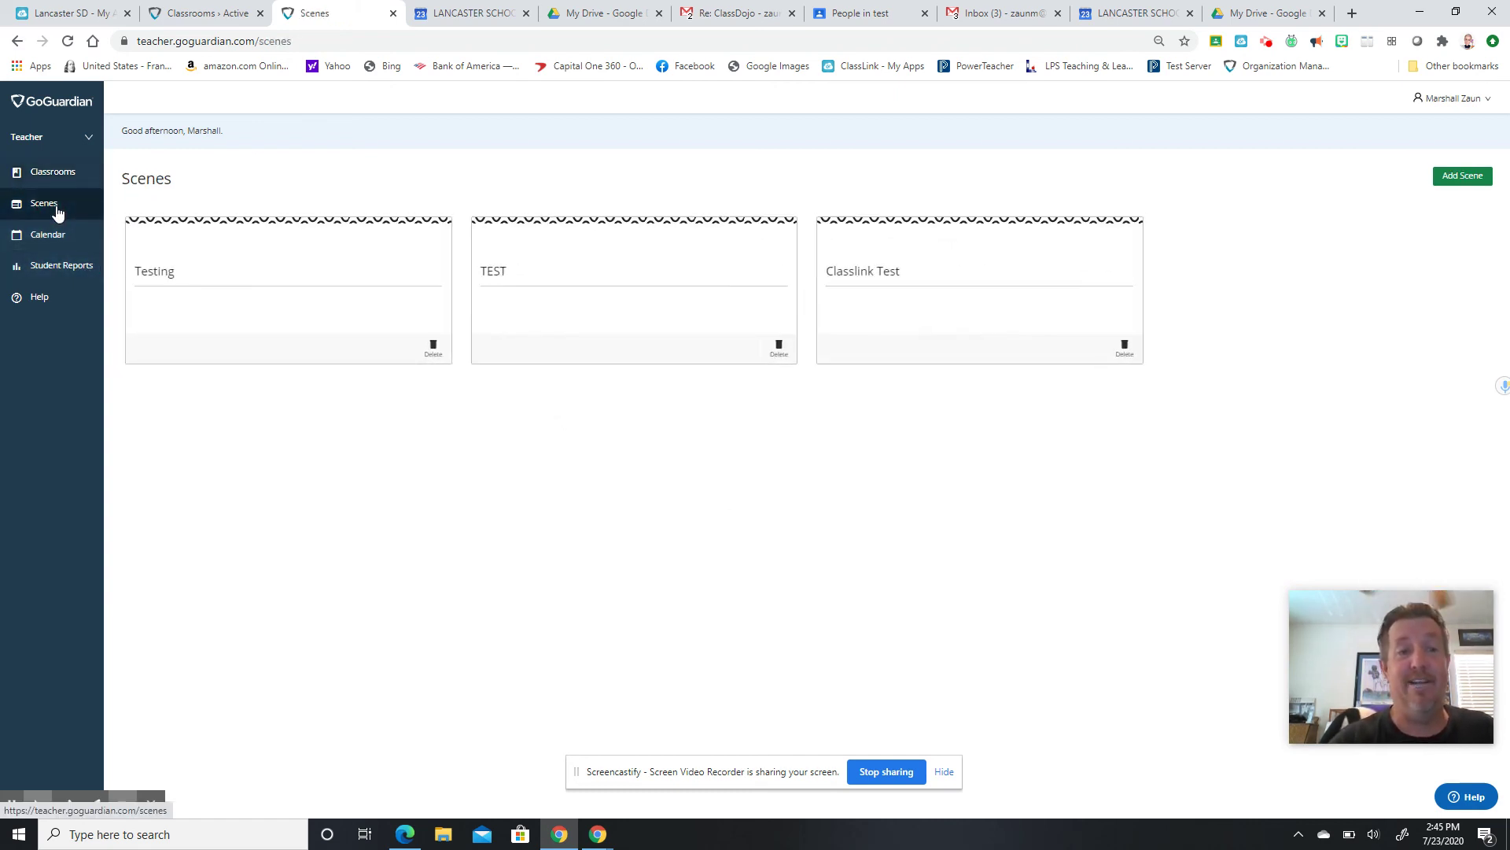
pyautogui.click(927, 277)
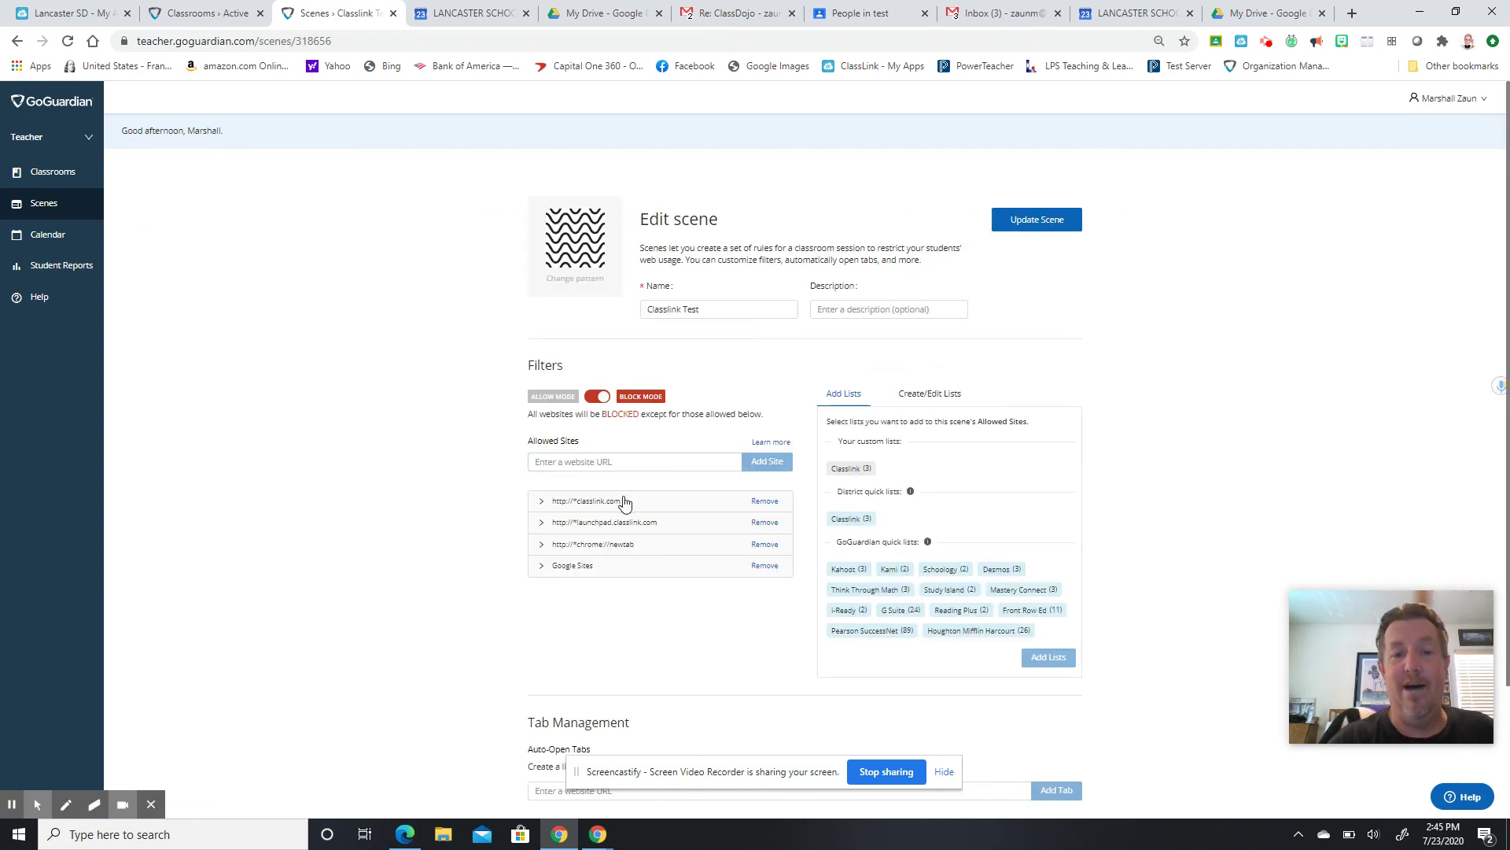
pyautogui.click(1506, 253)
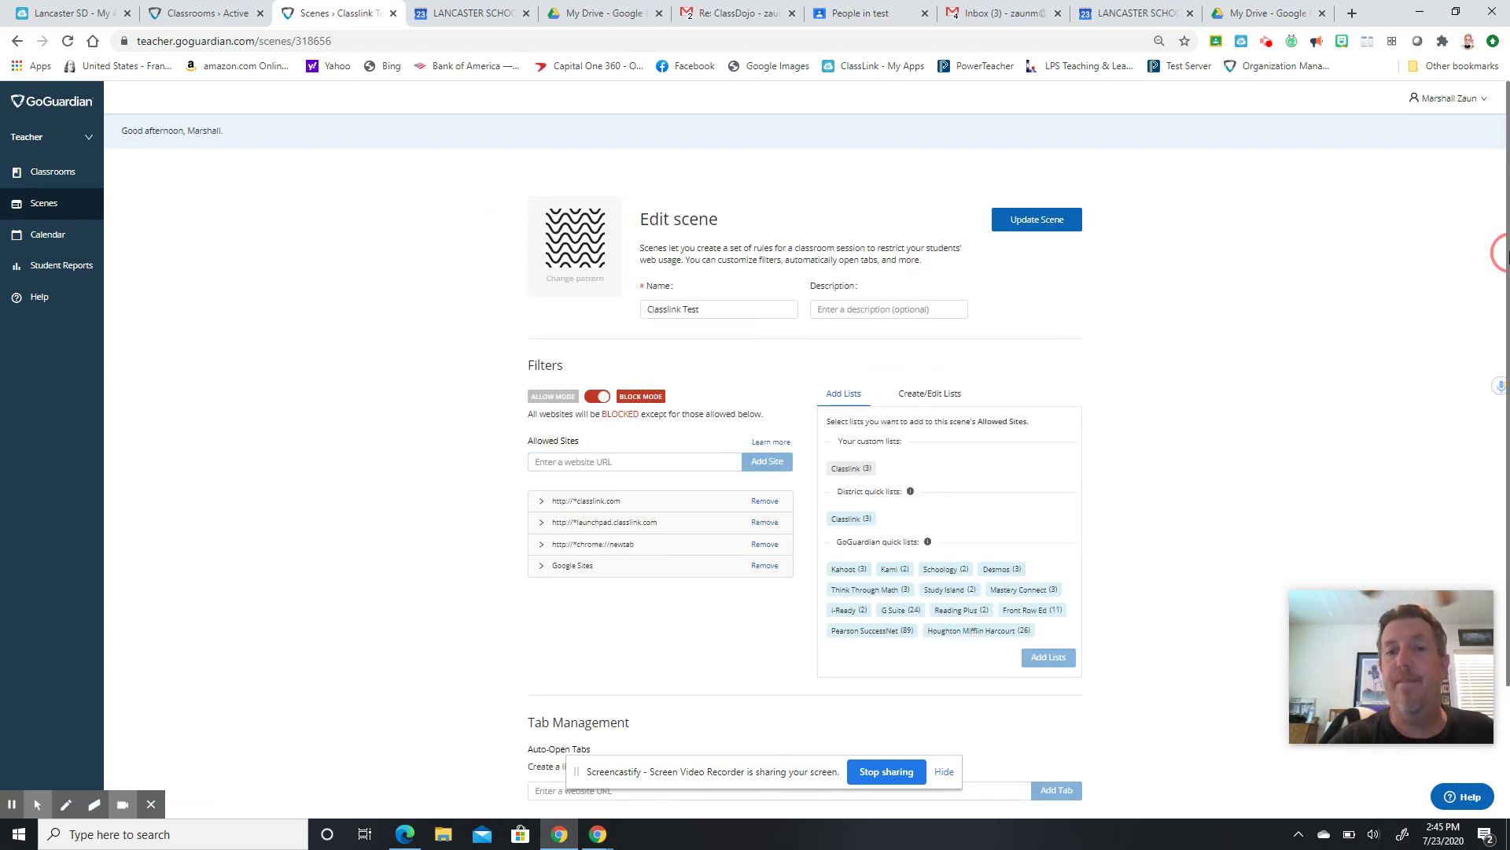
pyautogui.moveTo(1506, 254); pyautogui.dragTo(1508, 323)
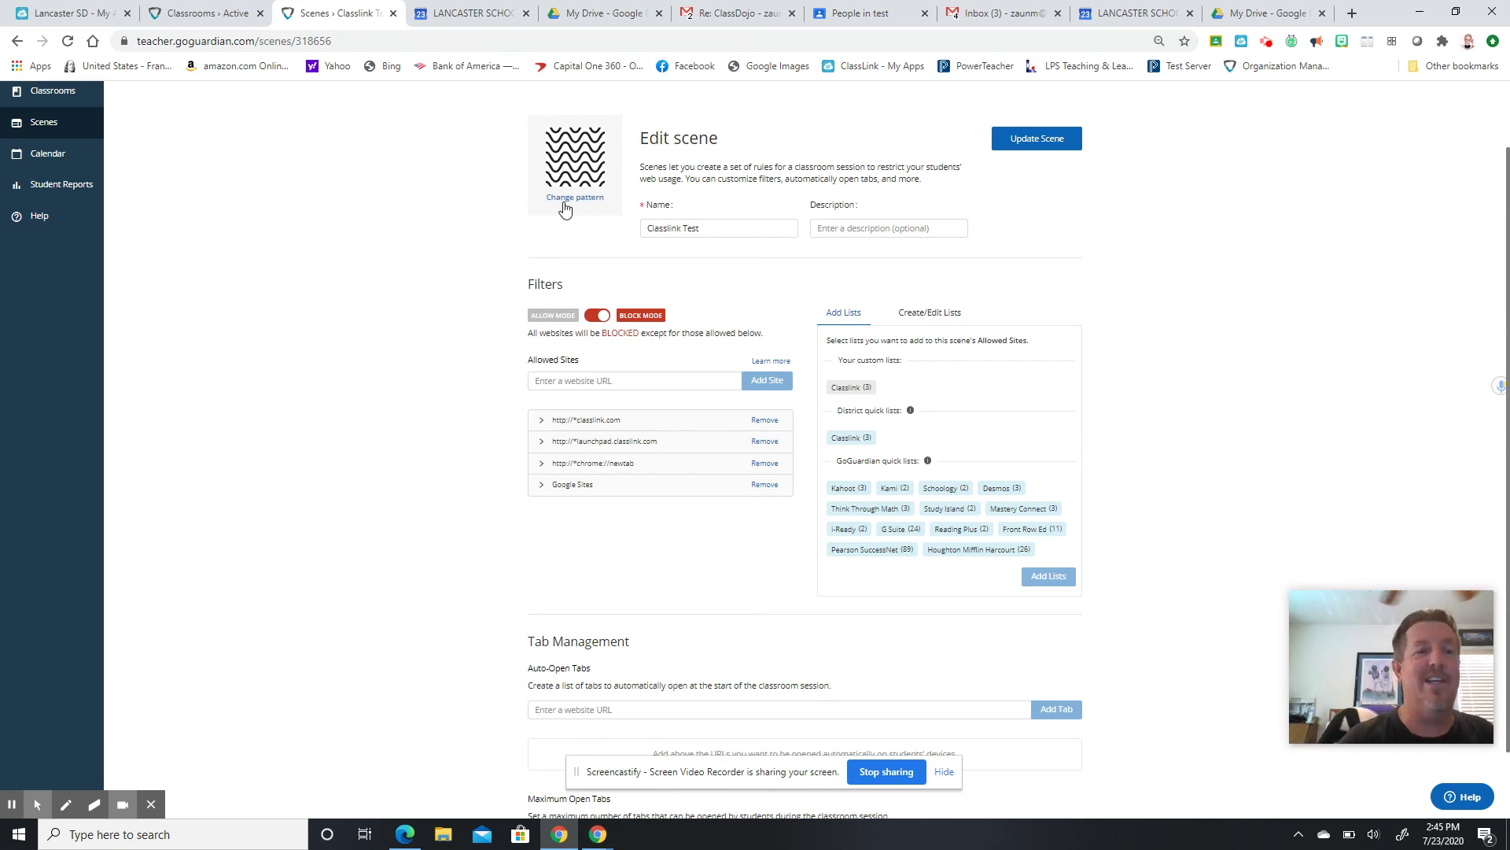
# Open the Google-imported test classroom's scheduling settings and bring up the form for adding a recurring scheduled session.
pyautogui.click(49, 92)
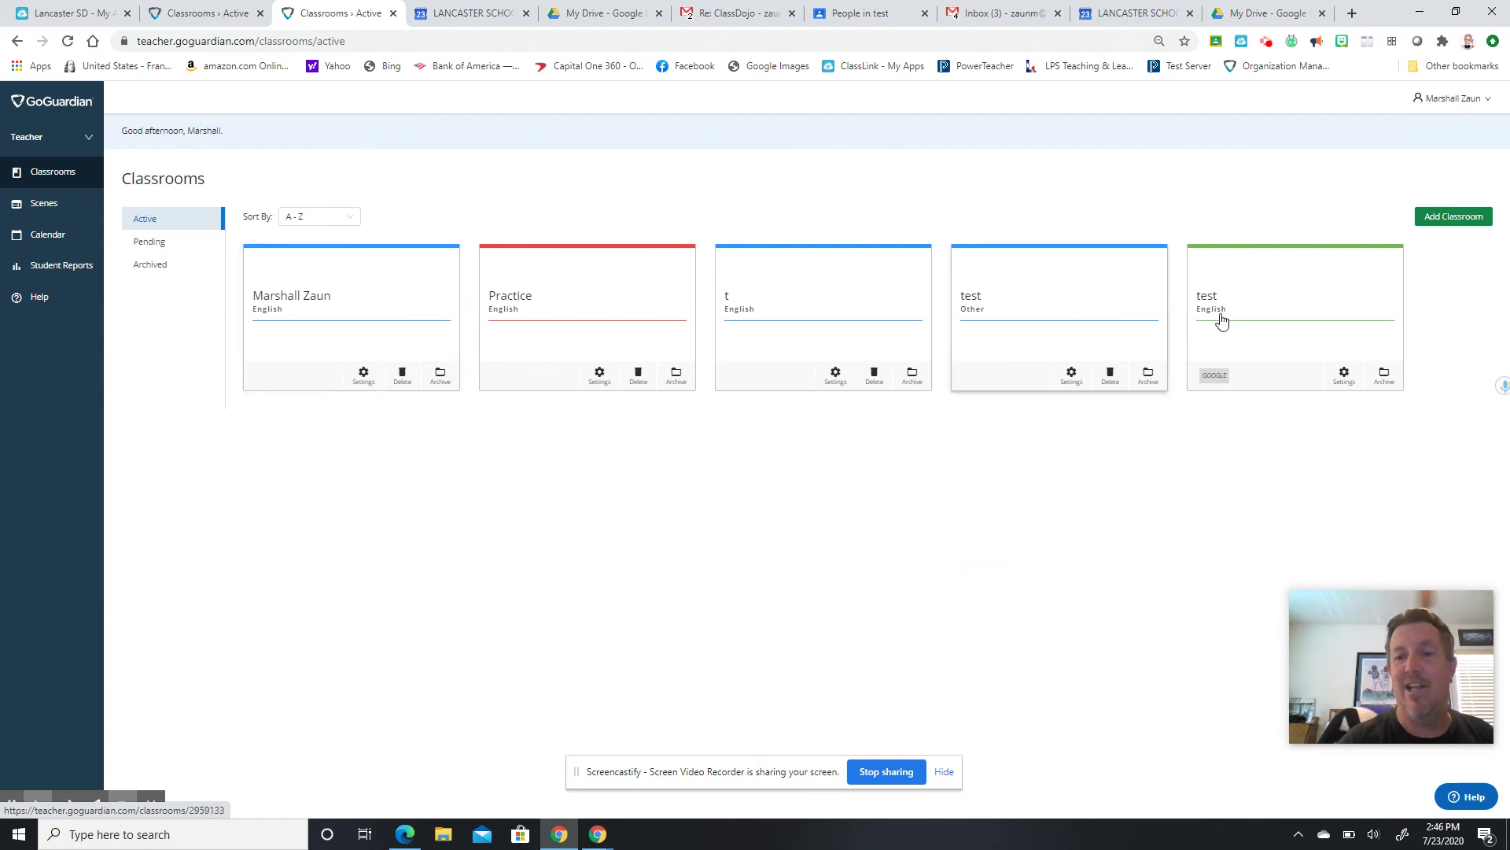
pyautogui.click(1276, 312)
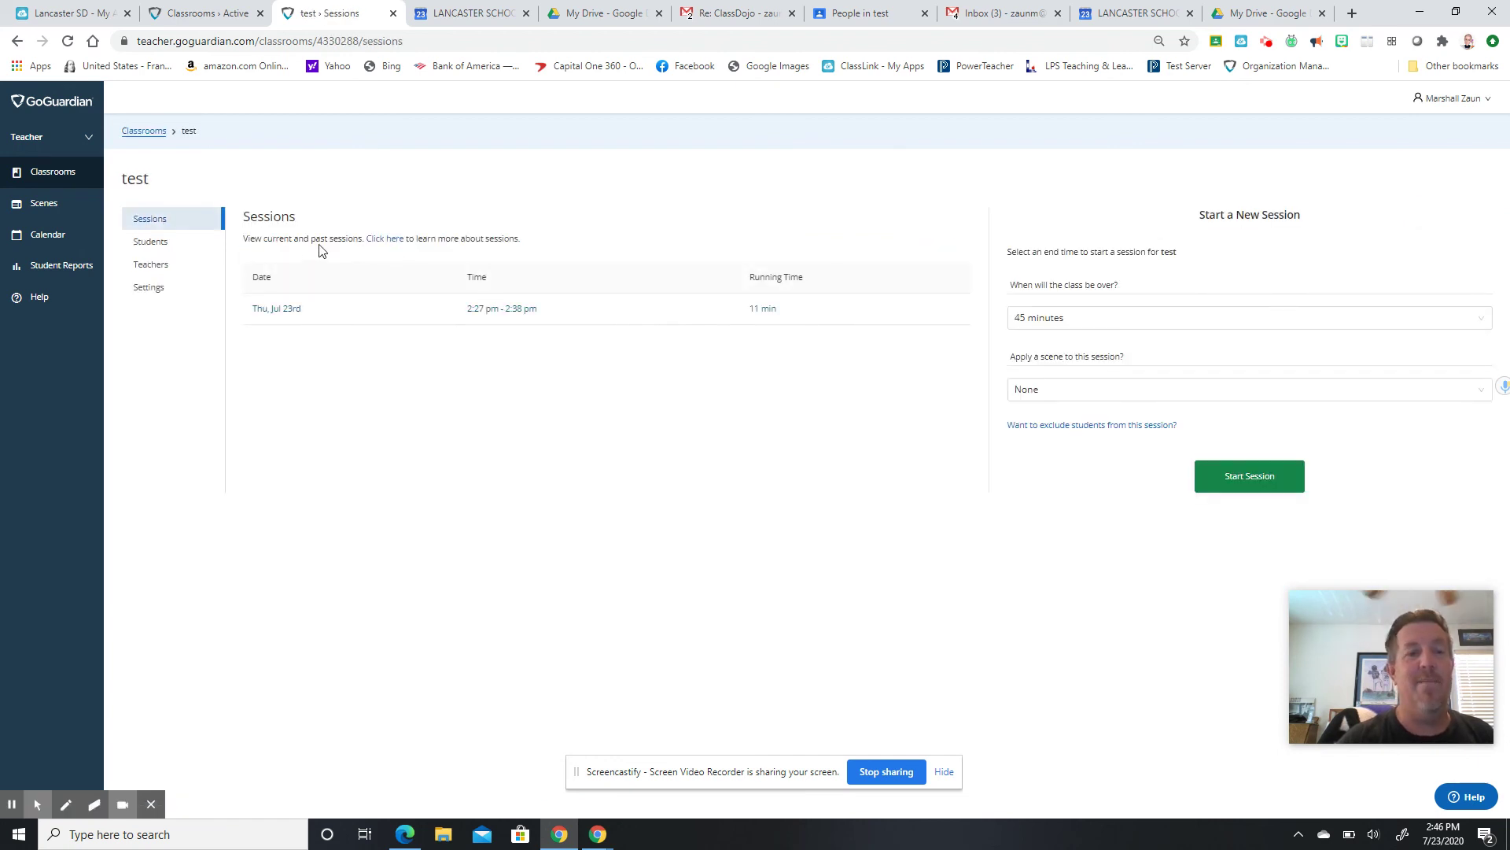
pyautogui.click(150, 288)
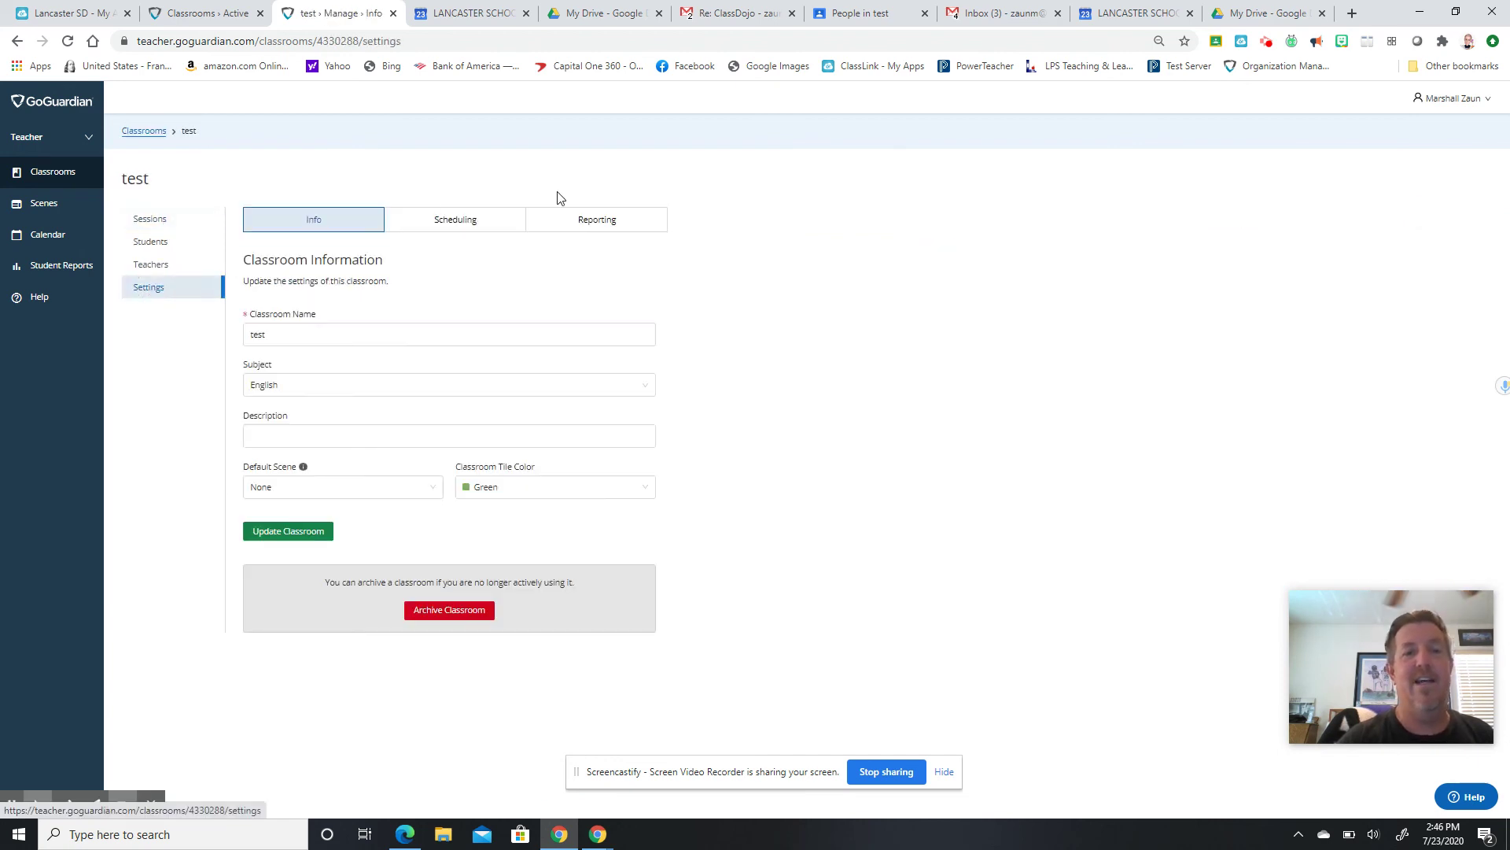
pyautogui.click(472, 221)
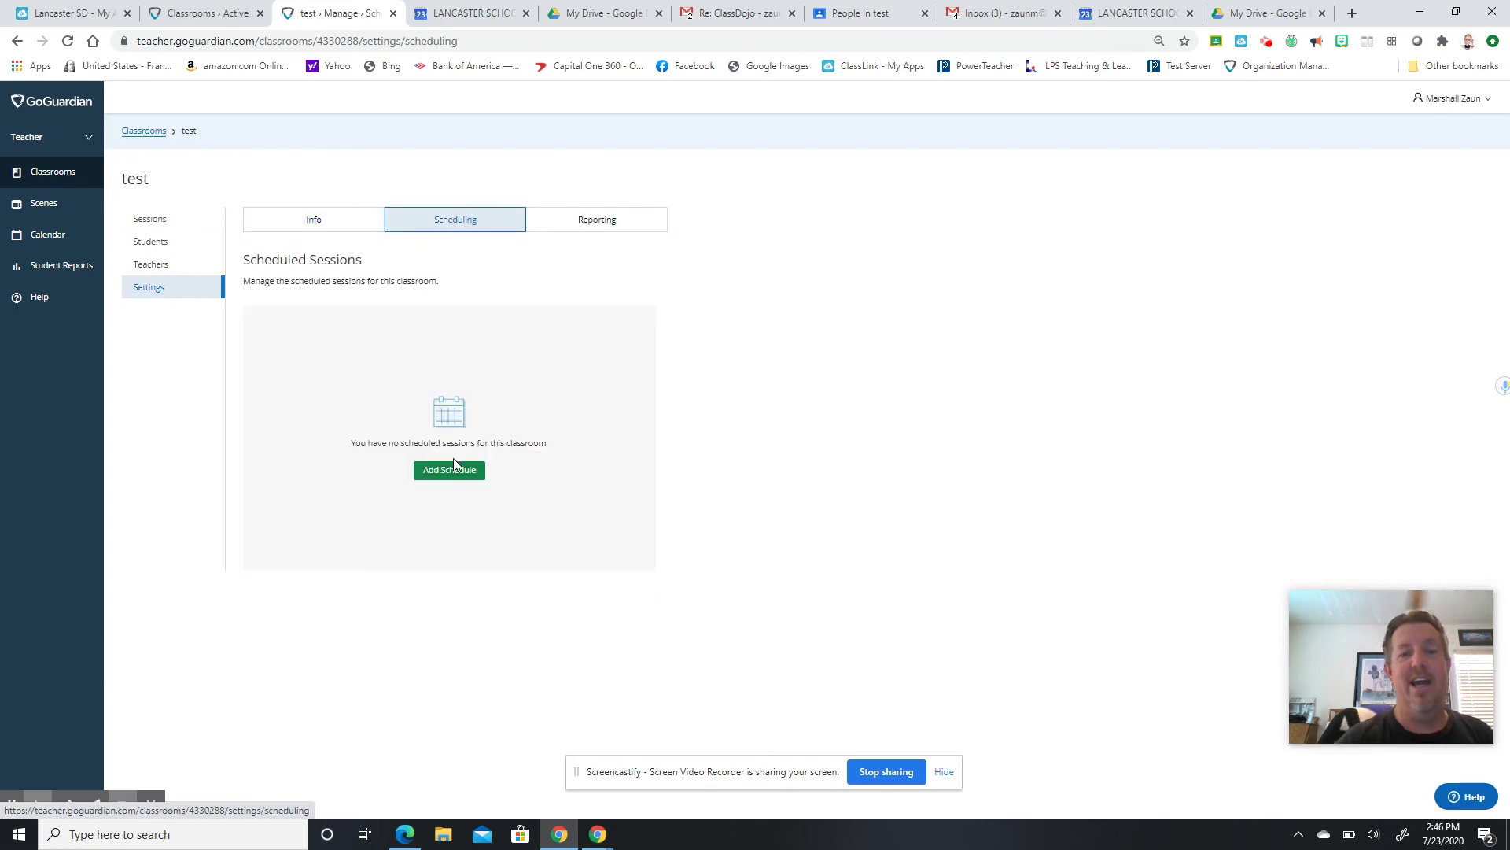
pyautogui.click(446, 475)
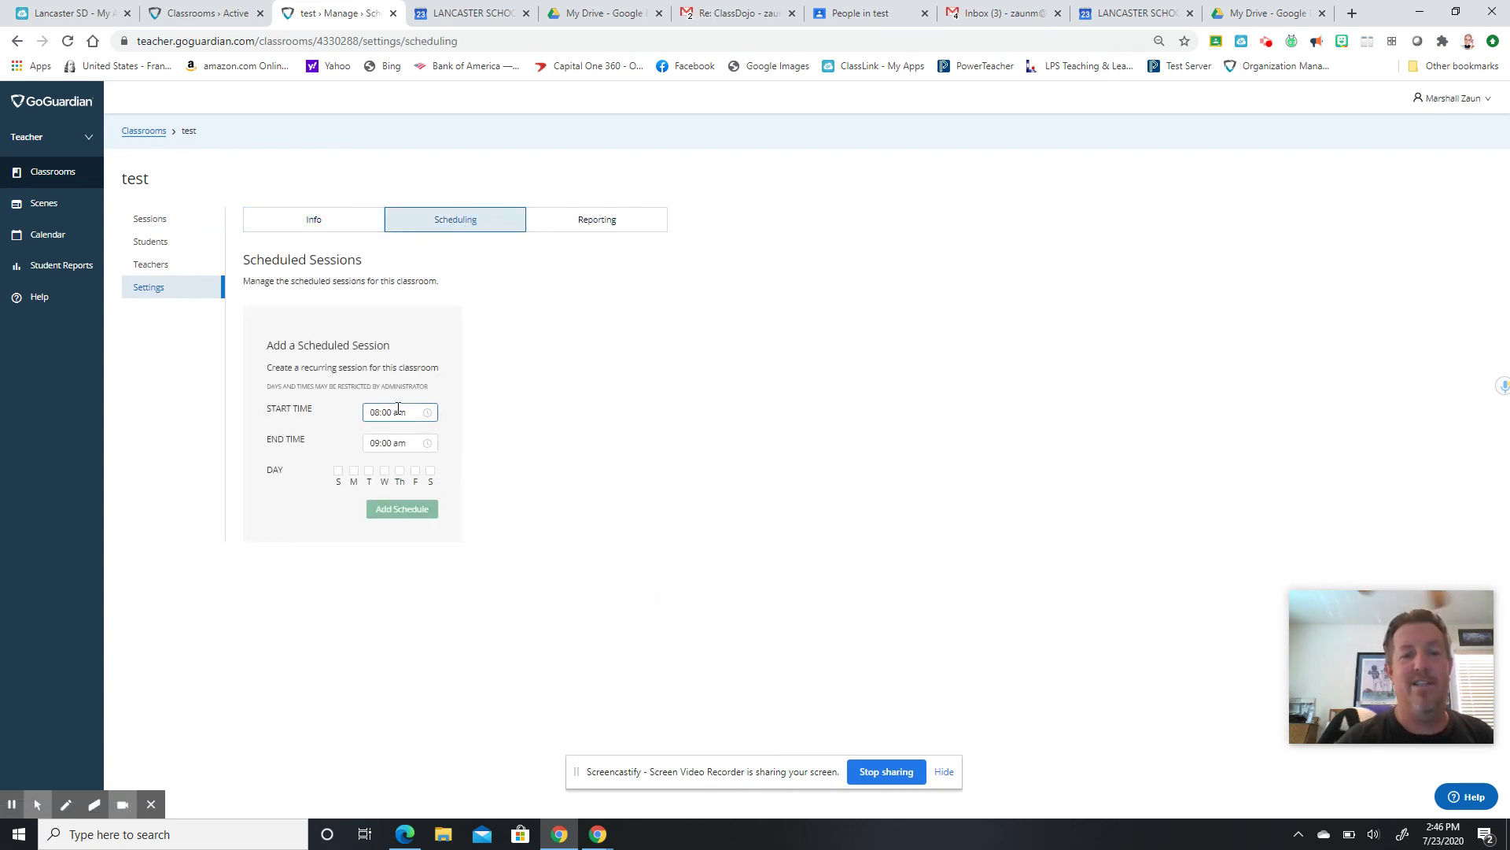